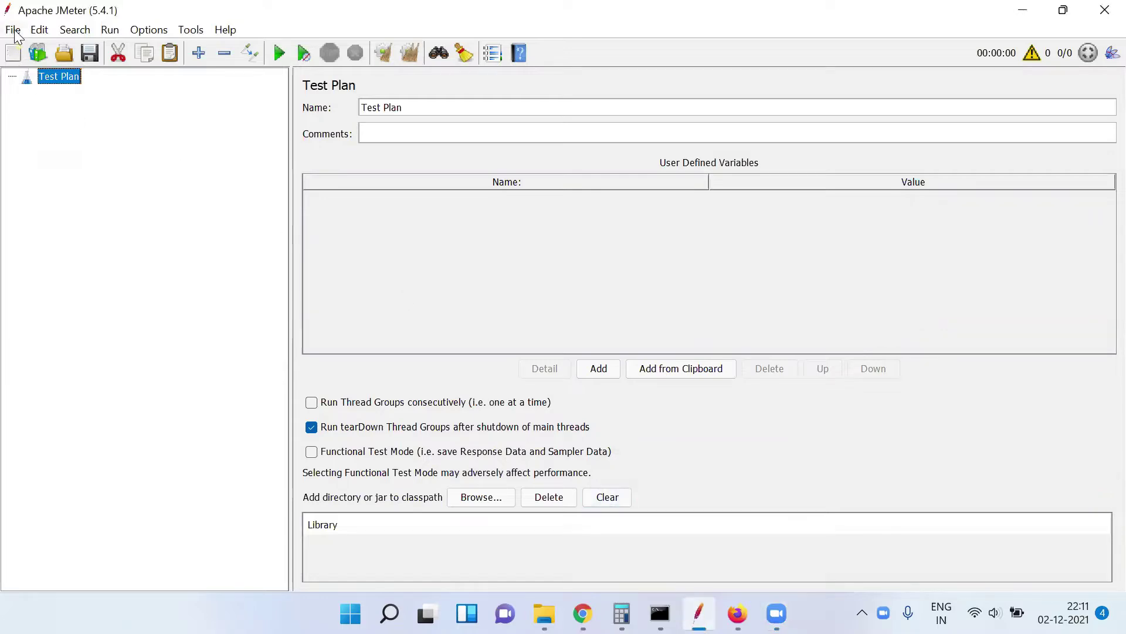
# Pick the Recording template from the Templates list and proceed to its parameters
pyautogui.click(37, 53)
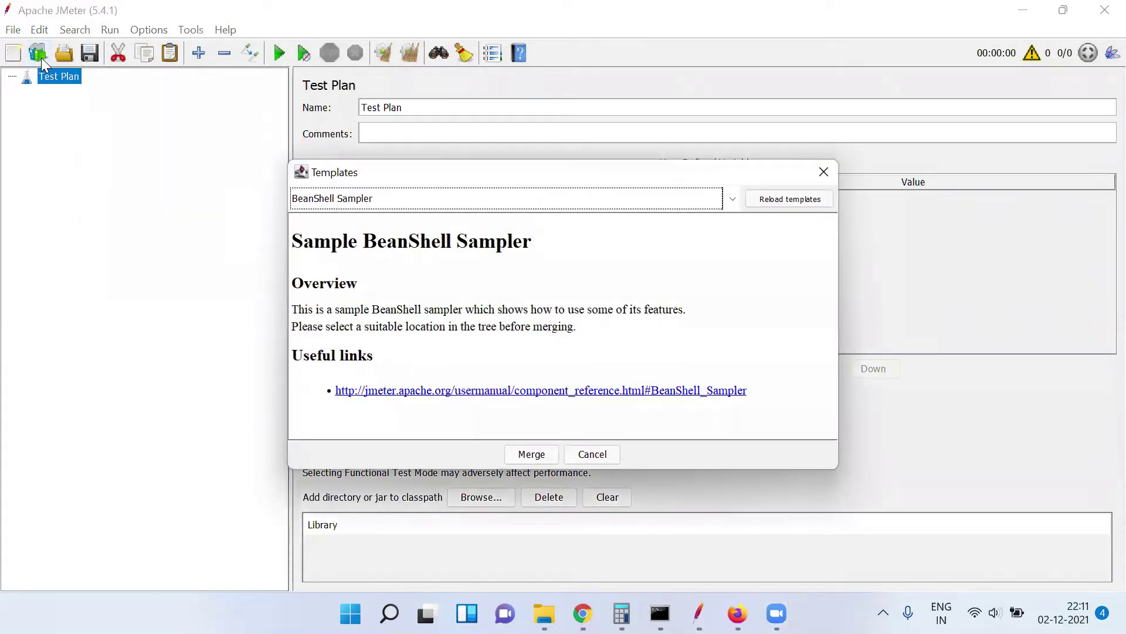
pyautogui.click(410, 200)
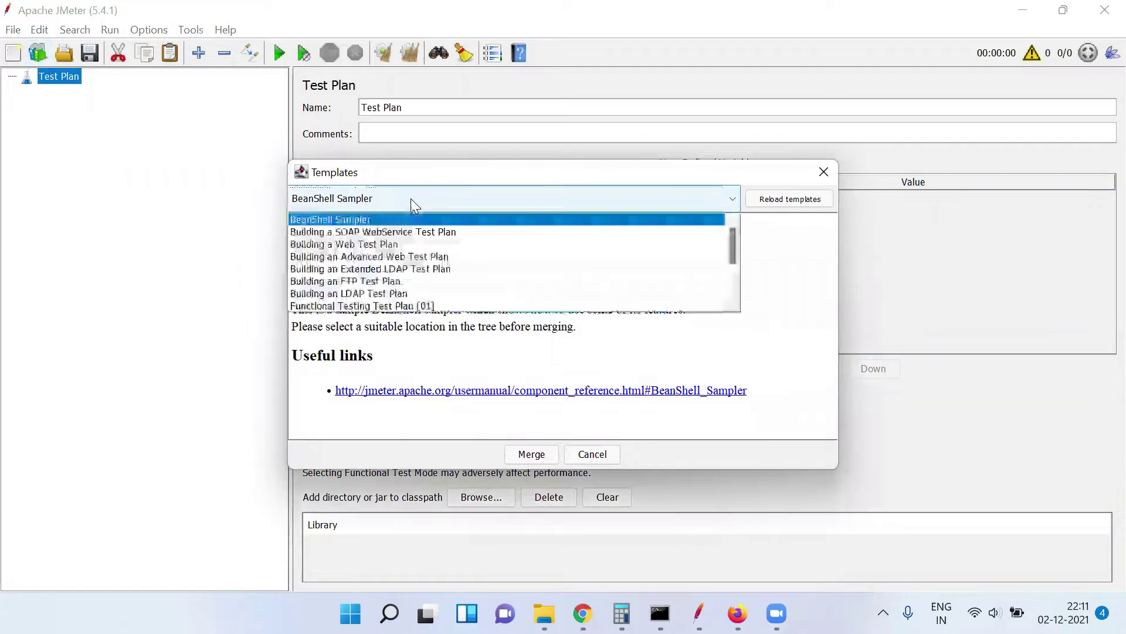
pyautogui.press('r')
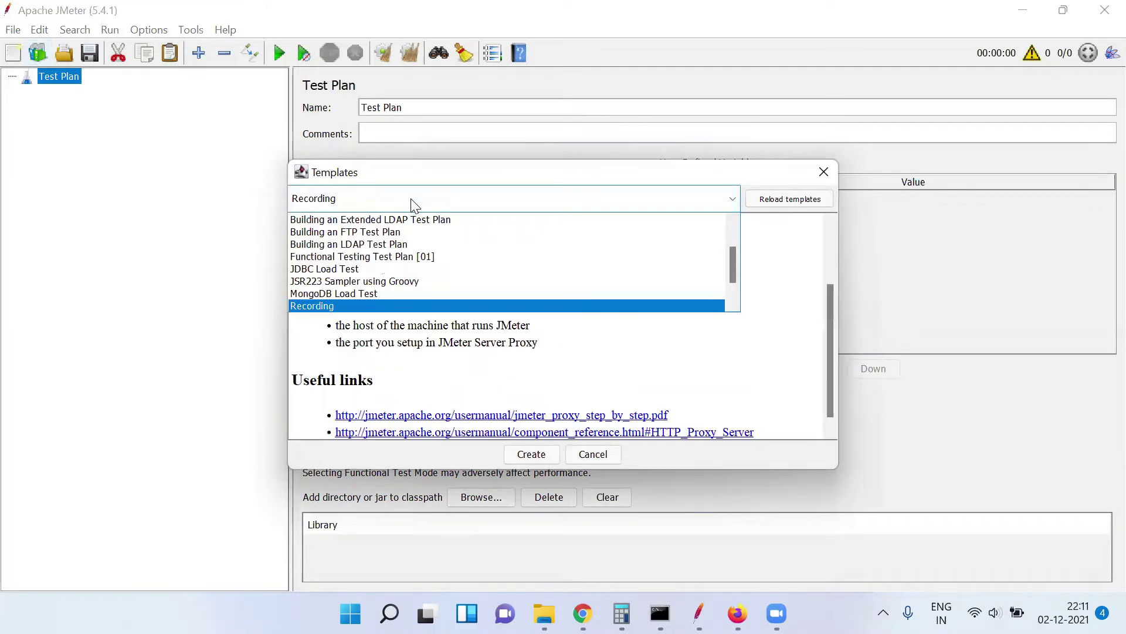
pyautogui.click(439, 307)
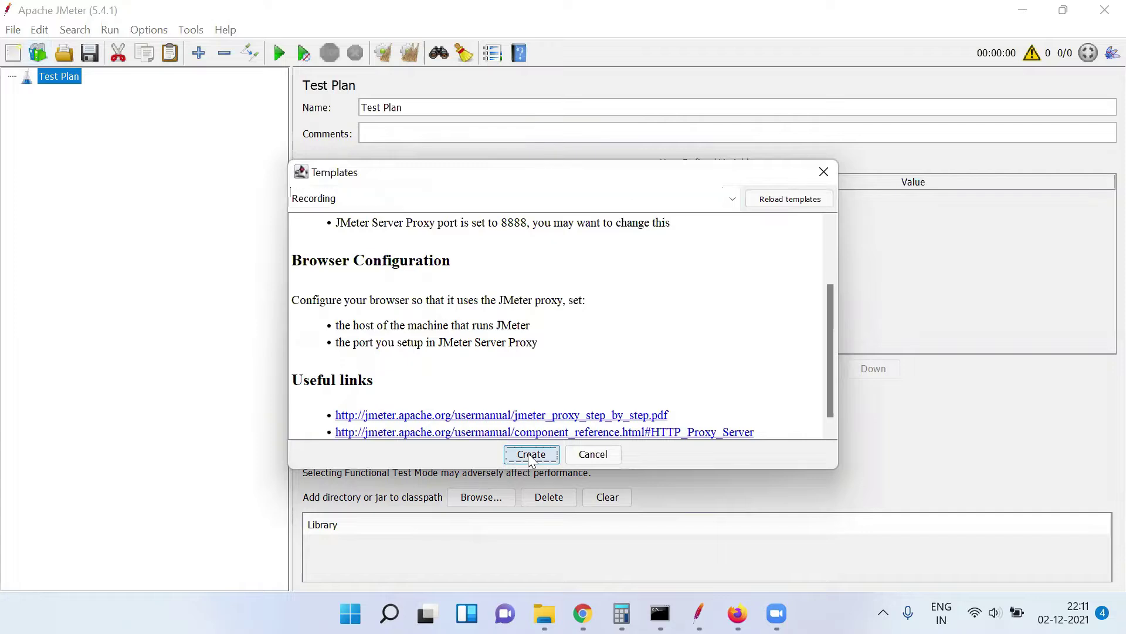
pyautogui.click(528, 454)
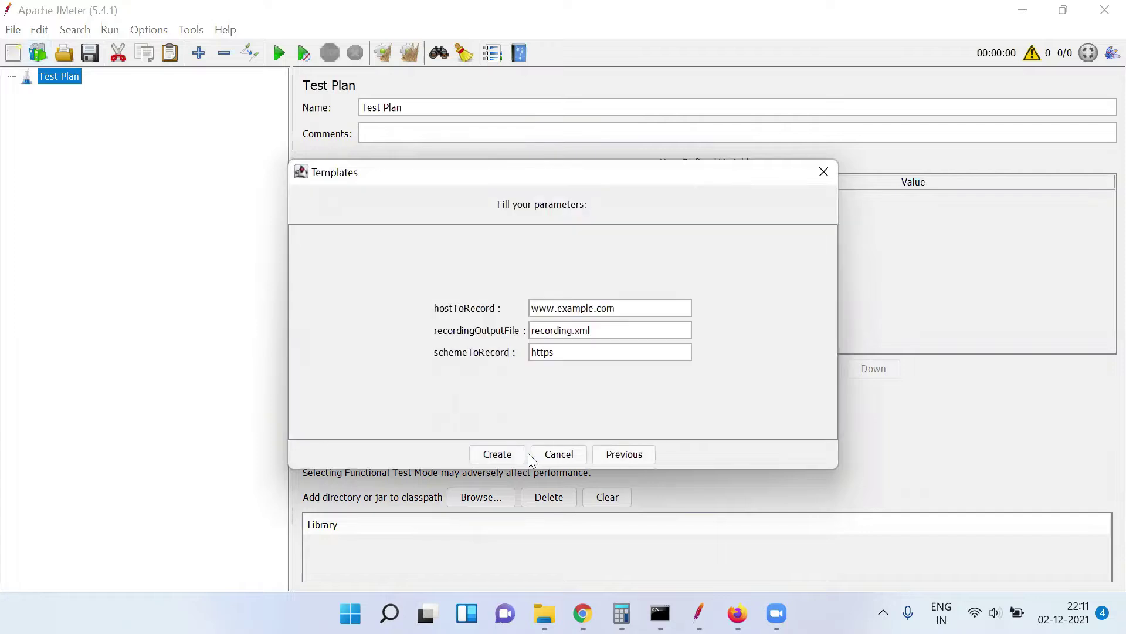
pyautogui.click(593, 308)
pyautogui.press('BackSpace')
pyautogui.press('BackSpace')
pyautogui.press('BackSpace')
pyautogui.press('BackSpace')
pyautogui.press('BackSpace')
pyautogui.press('BackSpace')
pyautogui.press('BackSpace')
pyautogui.press('BackSpace')
pyautogui.press('BackSpace')
pyautogui.press('BackSpace')
pyautogui.press('BackSpace')
pyautogui.write('demoblaze')
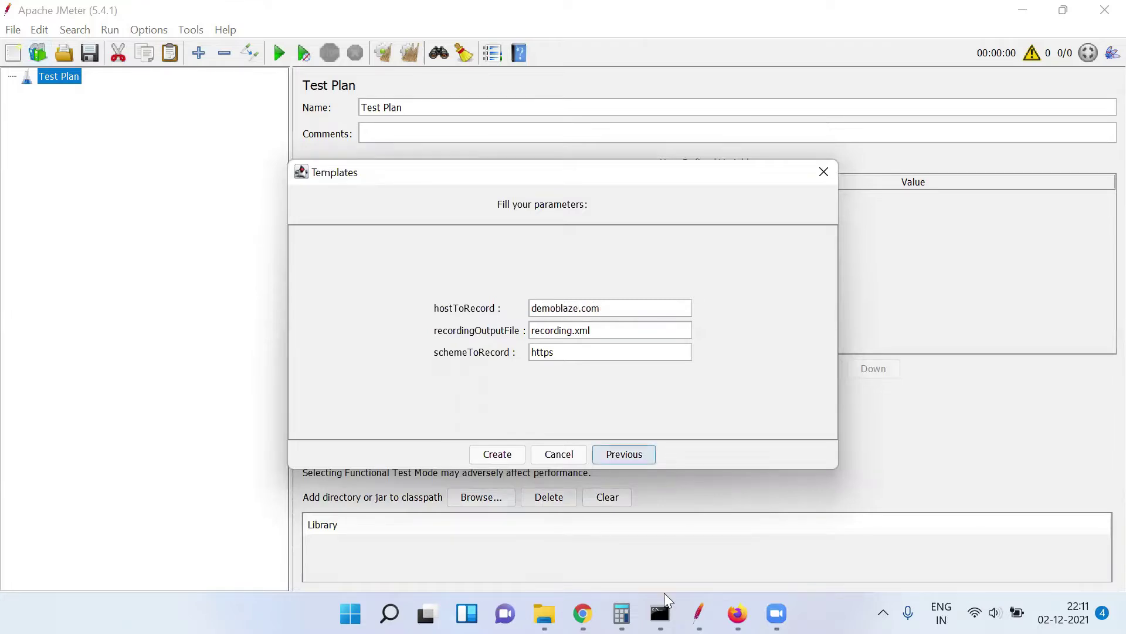
# Load demoblaze.com in a new Chrome tab and select its address
pyautogui.click(582, 613)
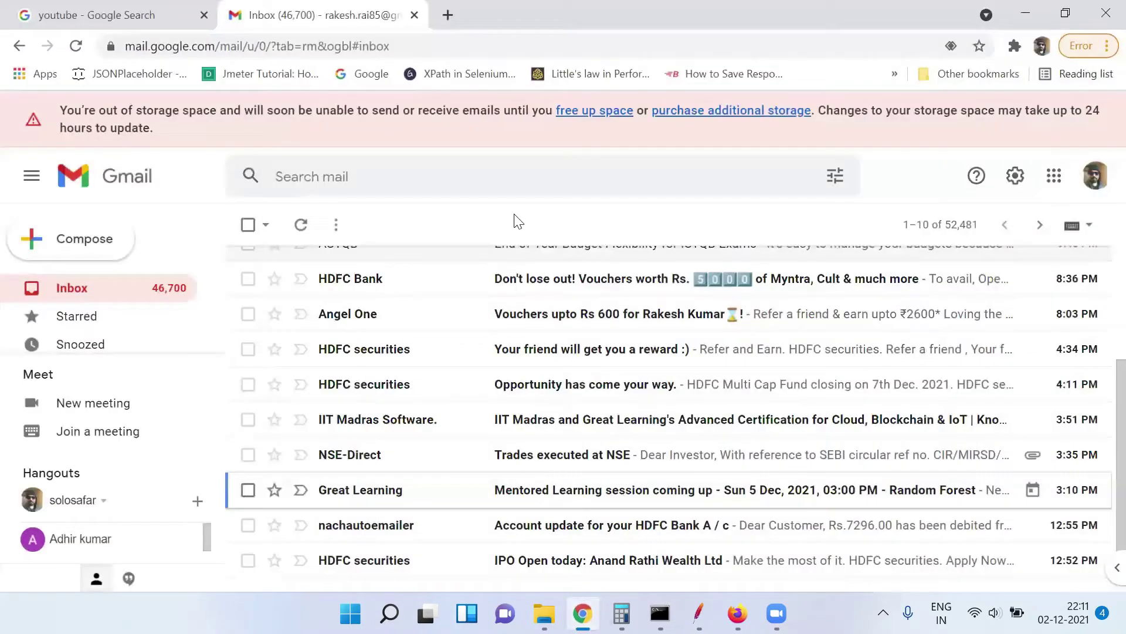
pyautogui.hotkey('ctrl', 't')
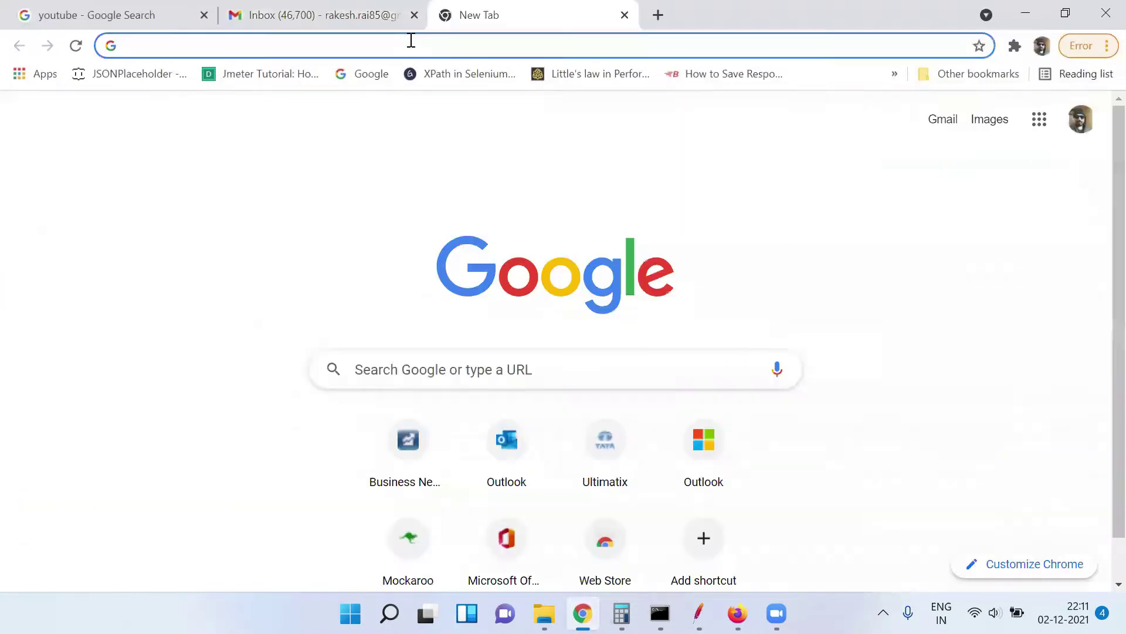
pyautogui.click(411, 40)
pyautogui.write('demoblaze')
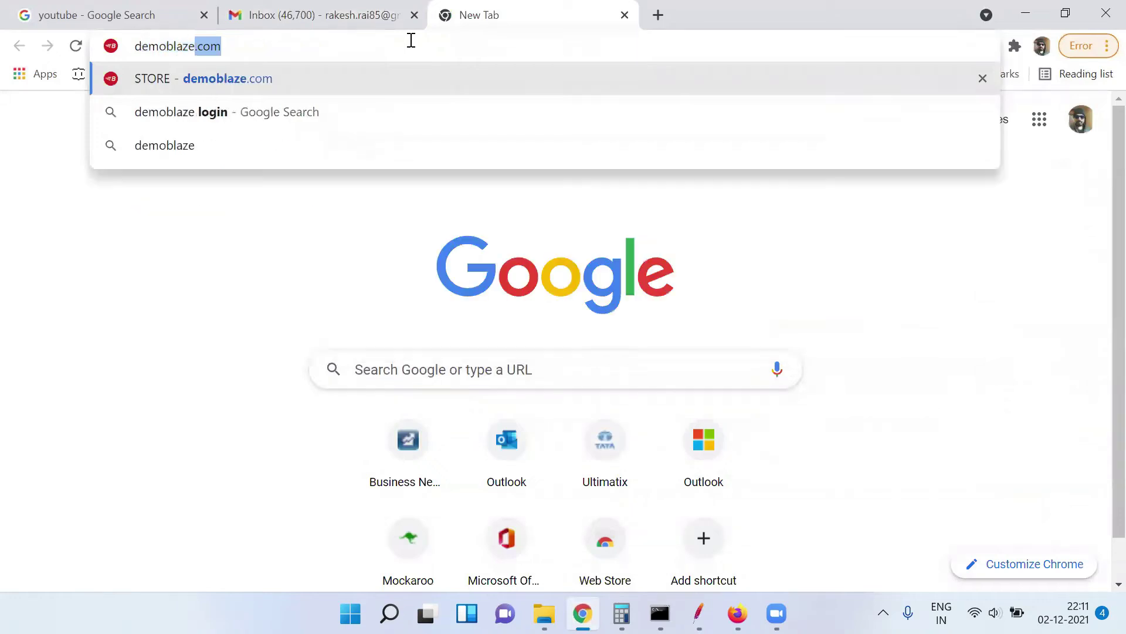
pyautogui.press('Return')
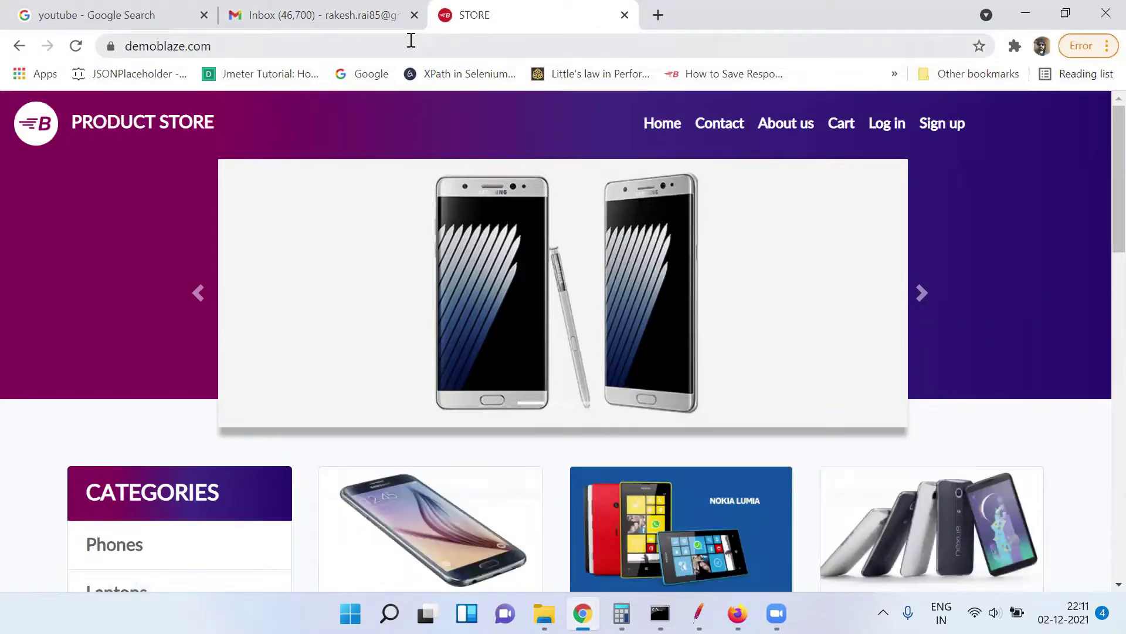
pyautogui.click(411, 40)
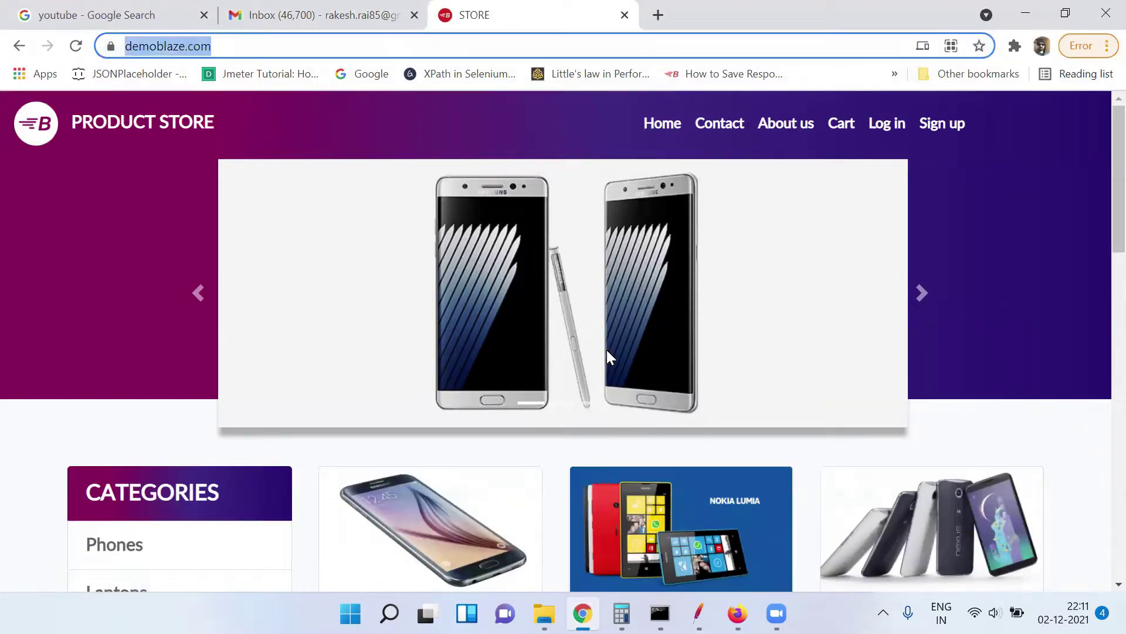
# Change recordingOutputFile from recording.xml to demo.xml and create the test plan
pyautogui.click(698, 613)
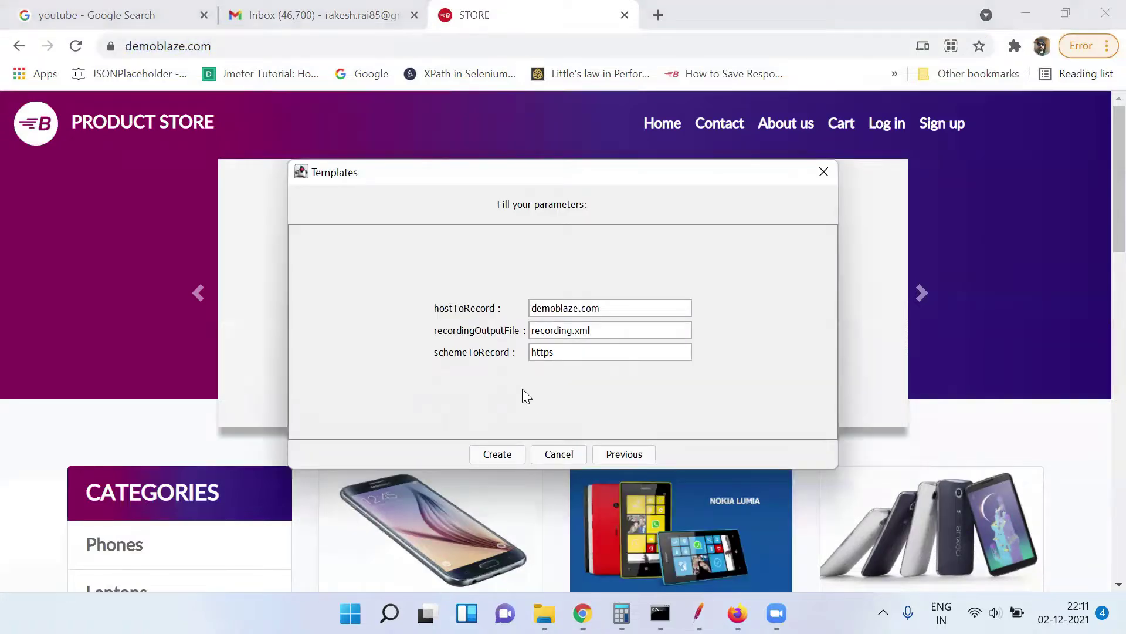
pyautogui.click(574, 332)
pyautogui.press('BackSpace')
pyautogui.press('BackSpace')
pyautogui.press('BackSpace')
pyautogui.press('BackSpace')
pyautogui.press('BackSpace')
pyautogui.press('BackSpace')
pyautogui.press('BackSpace')
pyautogui.press('BackSpace')
pyautogui.press('BackSpace')
pyautogui.write('demo')
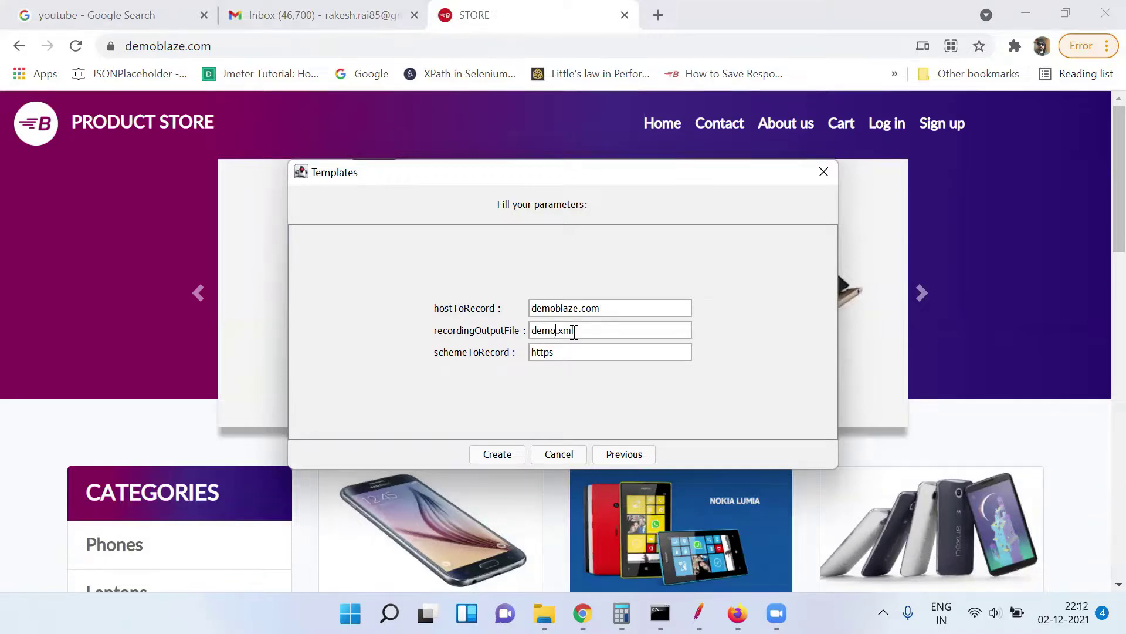
pyautogui.click(503, 455)
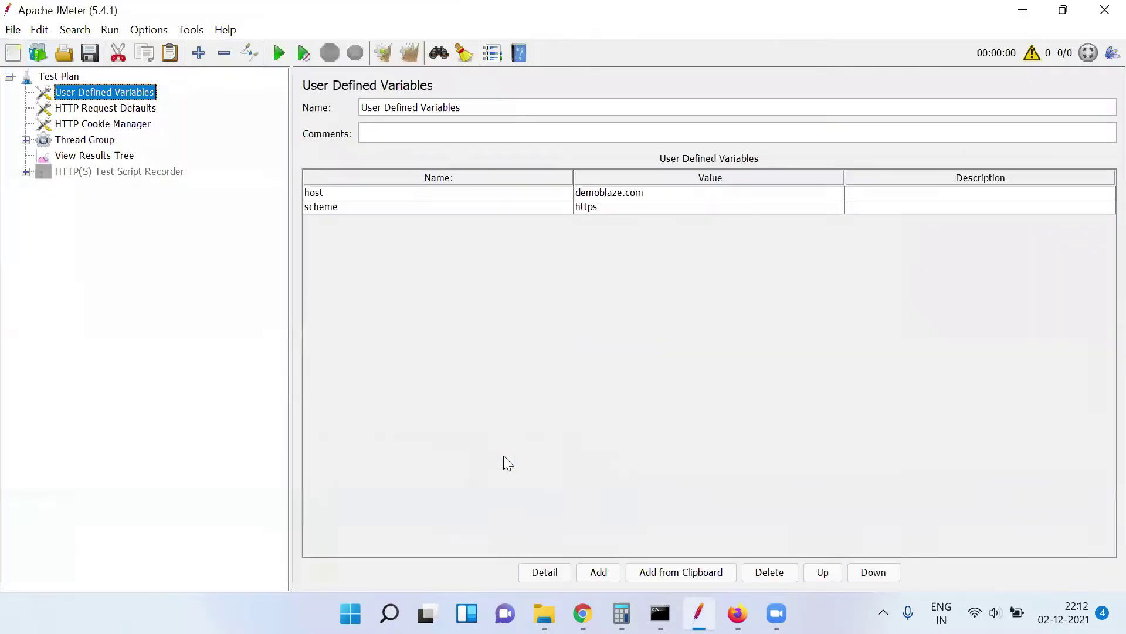
# Expand the HTTP(S) Test Script Recorder and select its port 8888, then go to Firefox
pyautogui.click(122, 174)
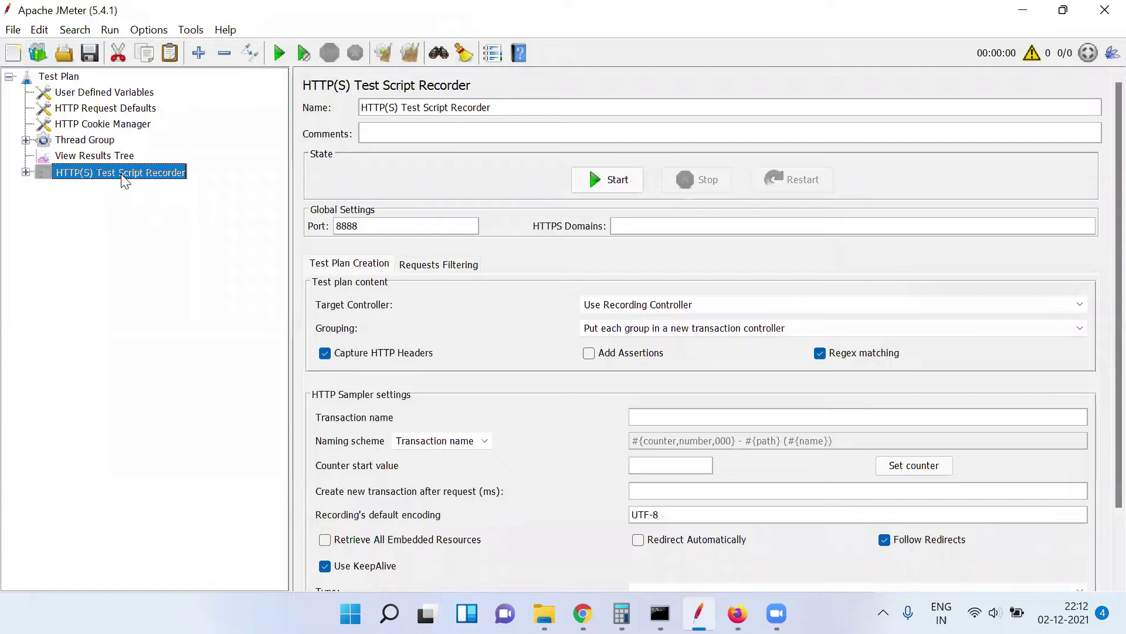
pyautogui.click(26, 172)
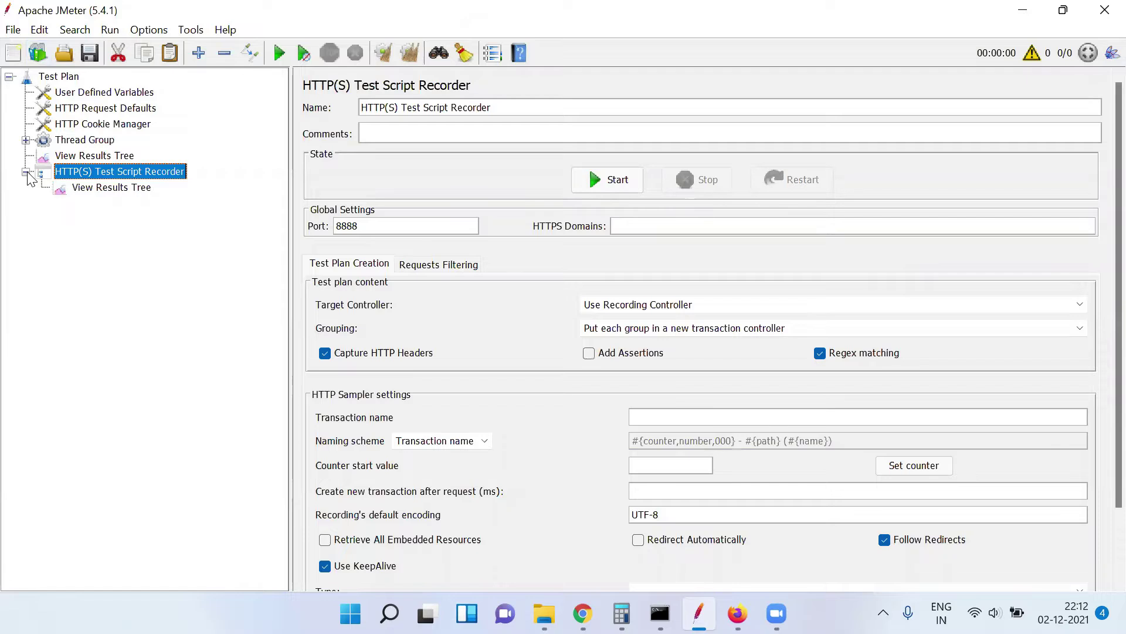
pyautogui.doubleClick(360, 227)
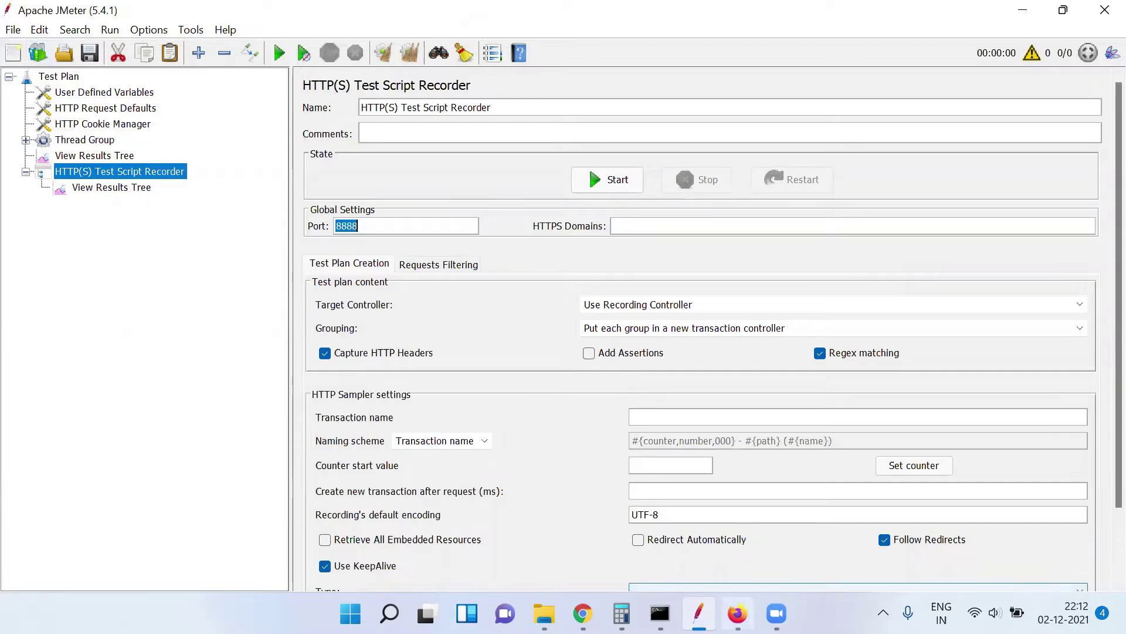
pyautogui.click(737, 613)
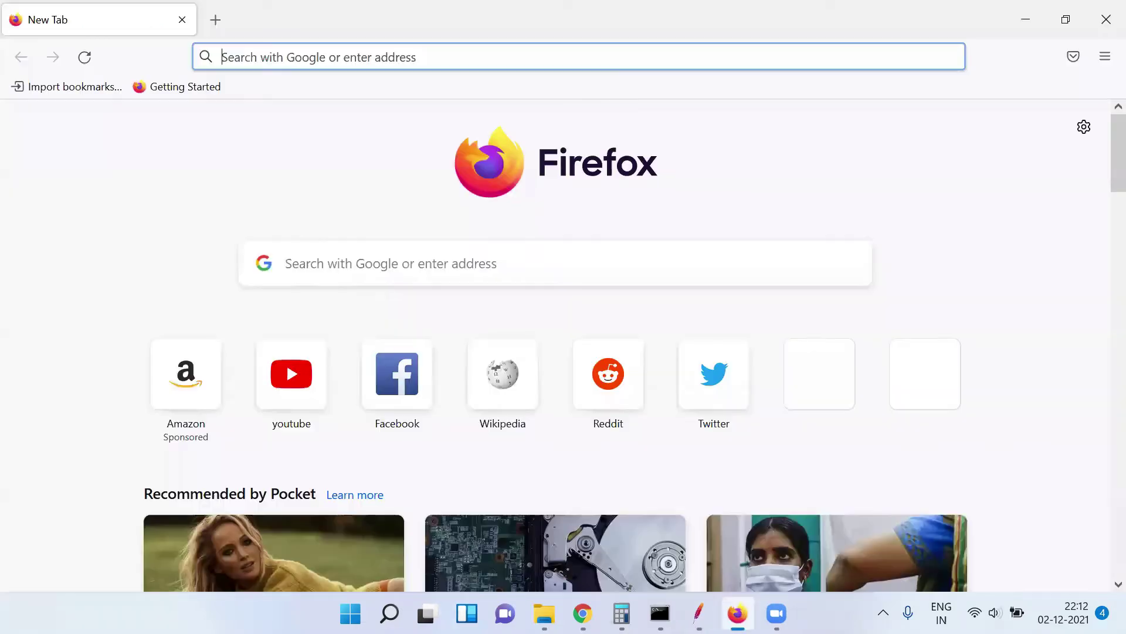
# Search Firefox settings for 'proxy' and open the network connection settings
pyautogui.click(1101, 64)
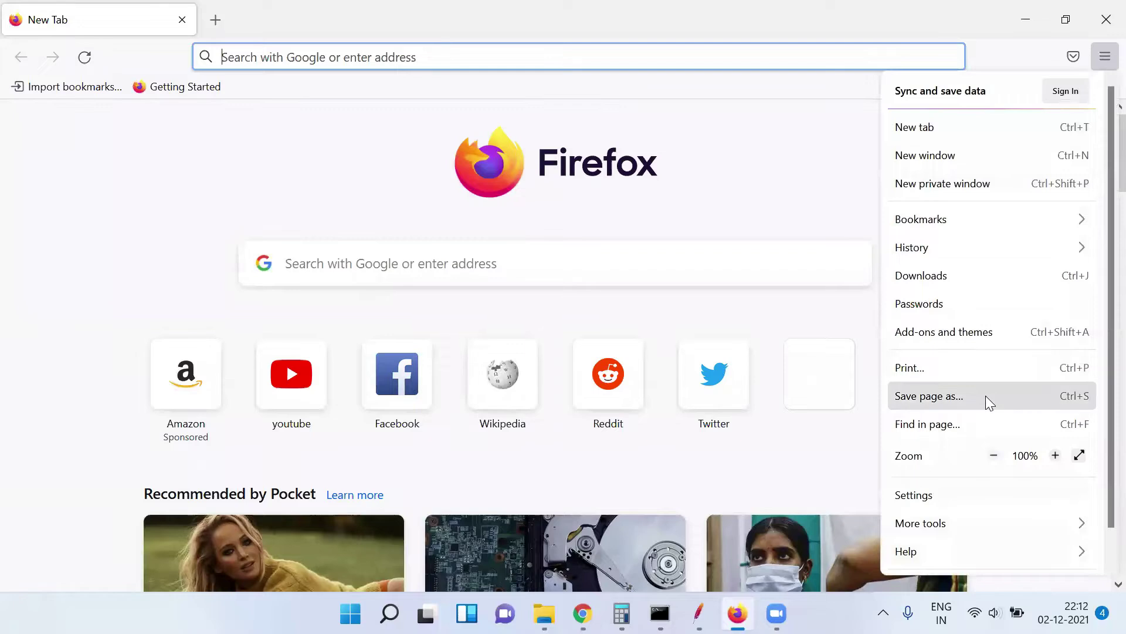
pyautogui.click(947, 496)
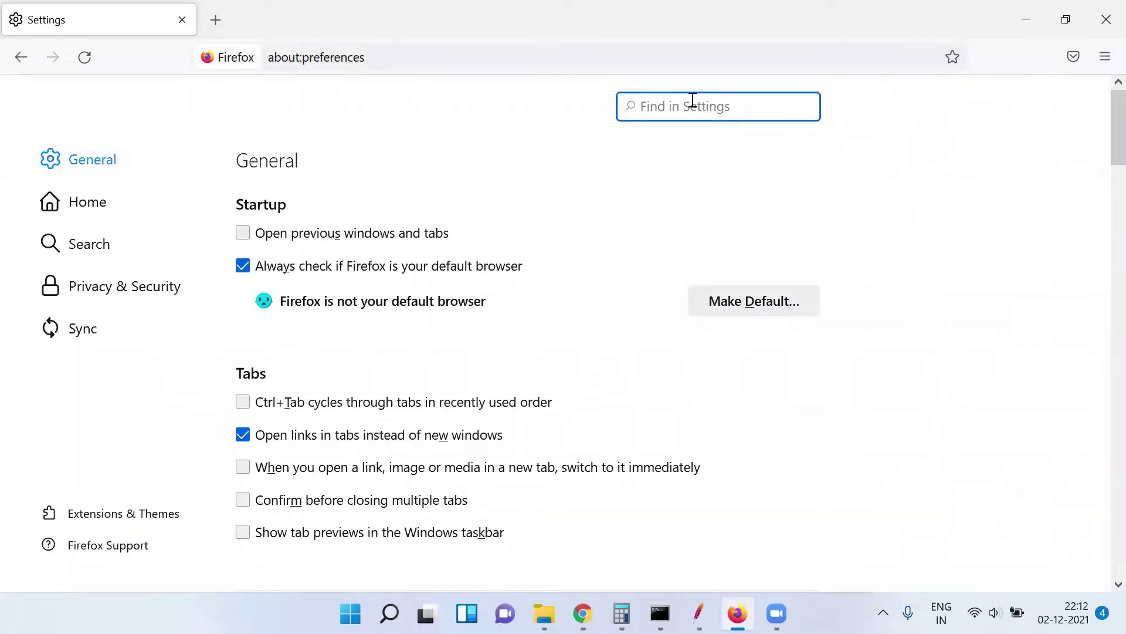
pyautogui.write('s')
pyautogui.press('BackSpace')
pyautogui.write('proxy')
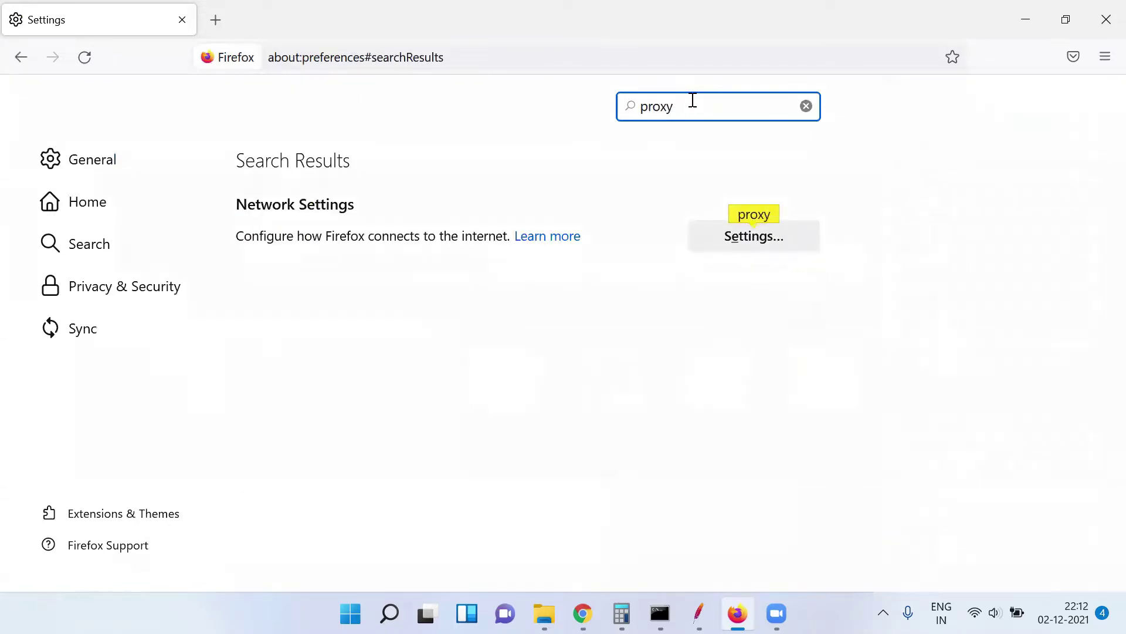
pyautogui.click(742, 238)
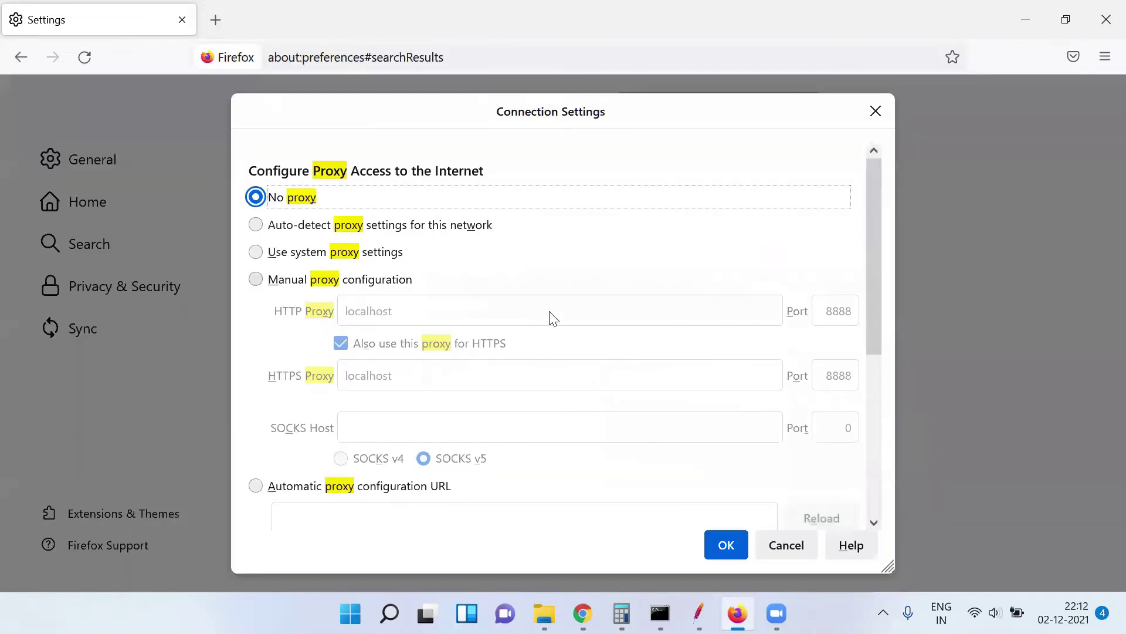
# Choose manual proxy configuration with port 8888 and compare it against JMeter
pyautogui.click(261, 280)
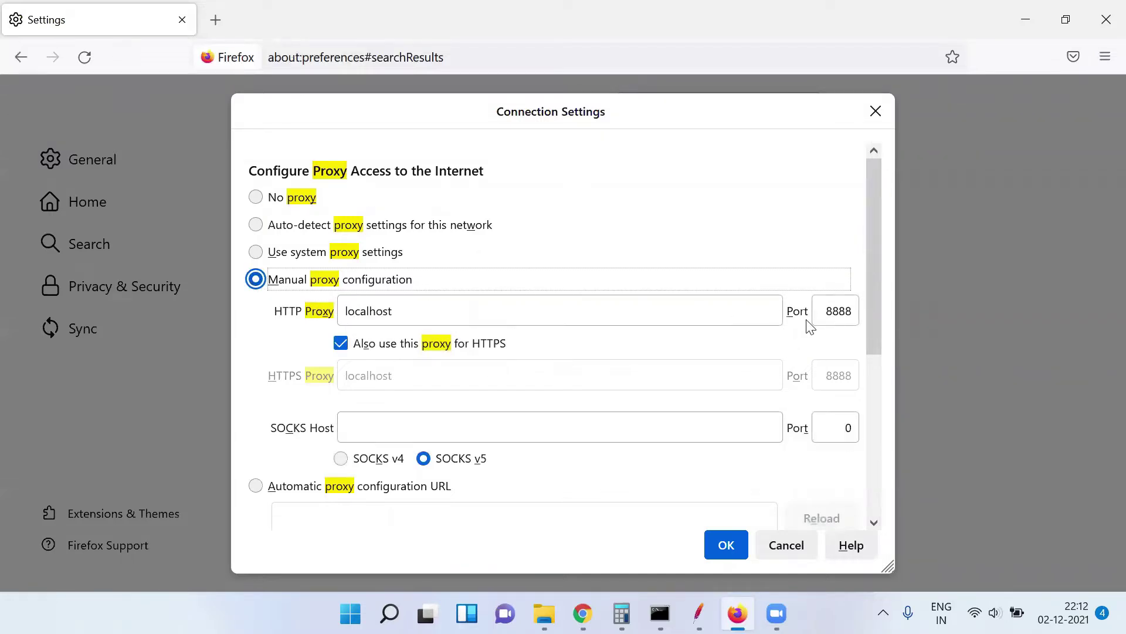
pyautogui.doubleClick(837, 311)
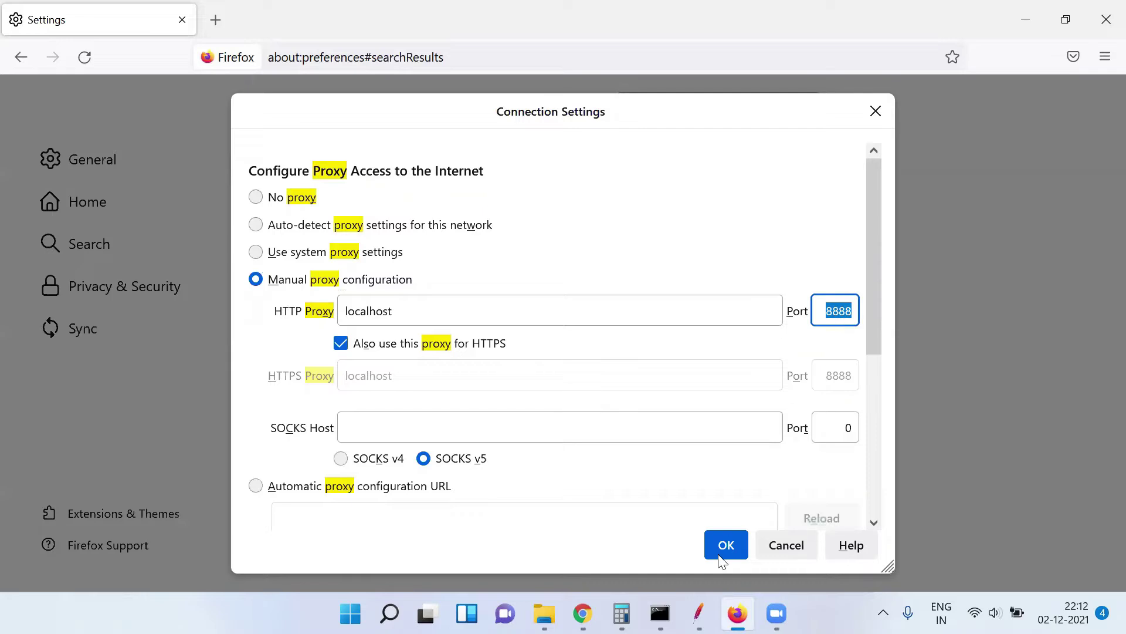
pyautogui.click(698, 613)
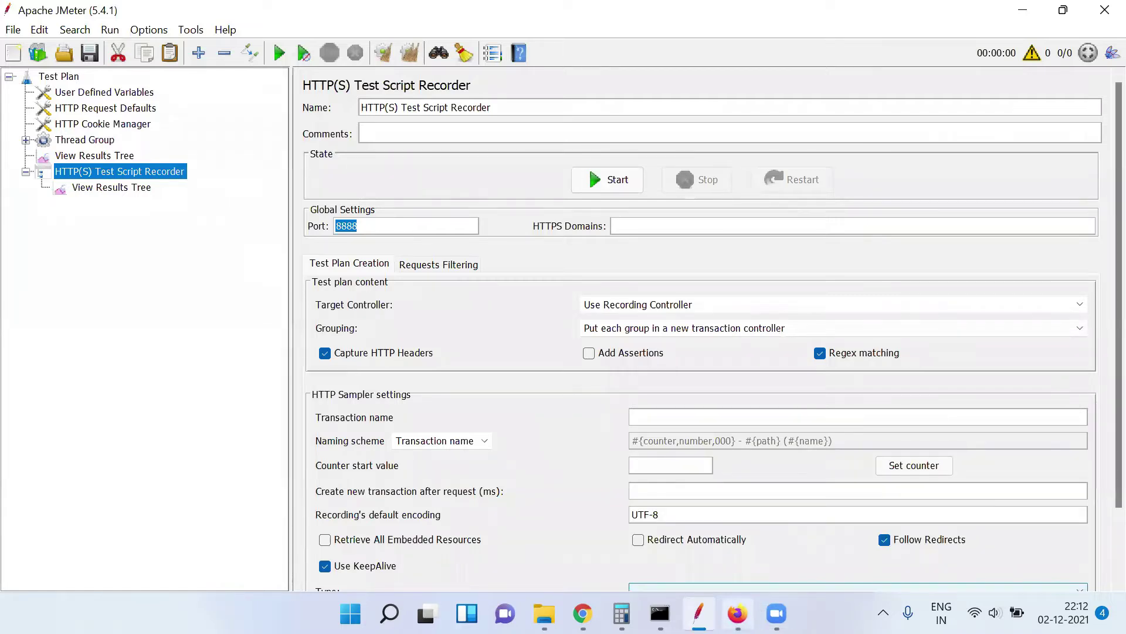
# Save the localhost:8888 proxy, clear all Firefox history, and return to JMeter
pyautogui.click(737, 613)
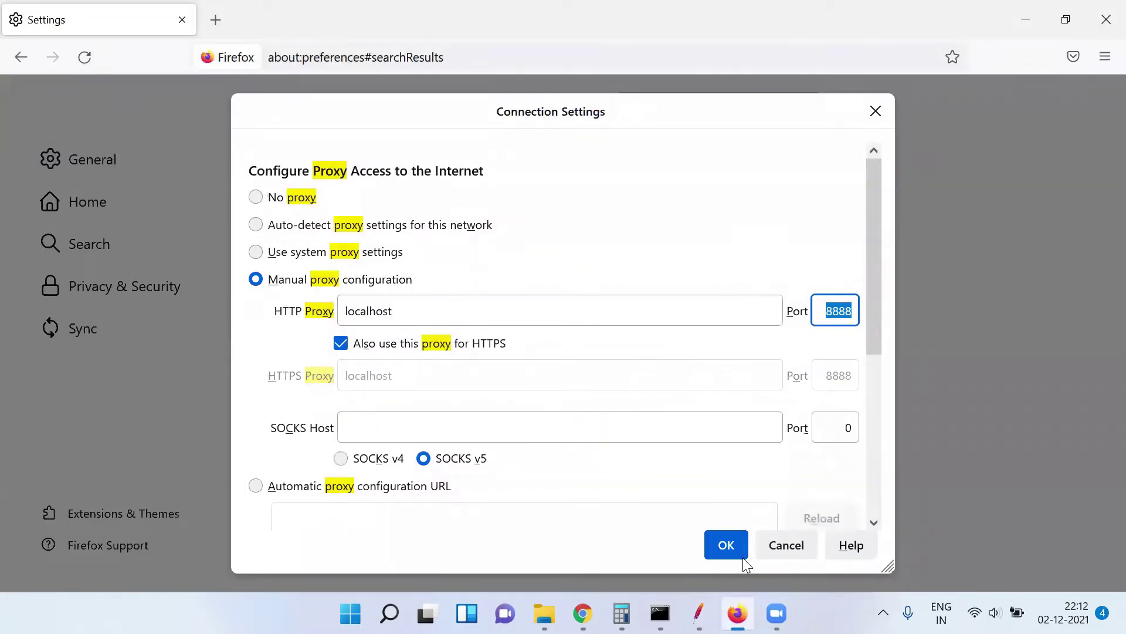
pyautogui.click(731, 545)
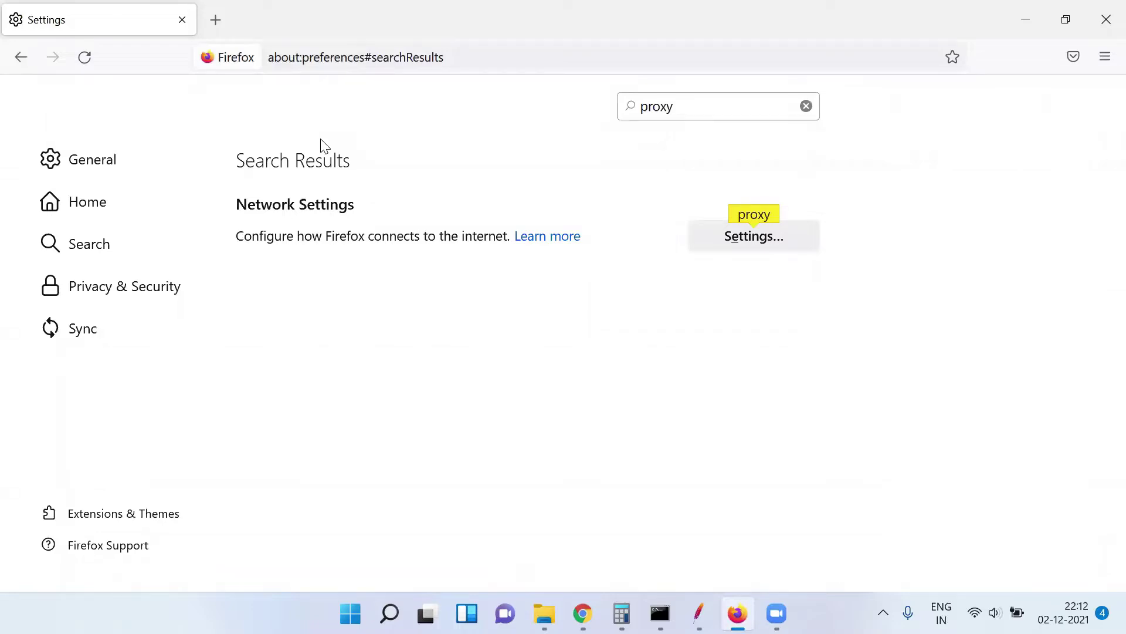
pyautogui.hotkey('ctrl', 'shift', 'Delete')
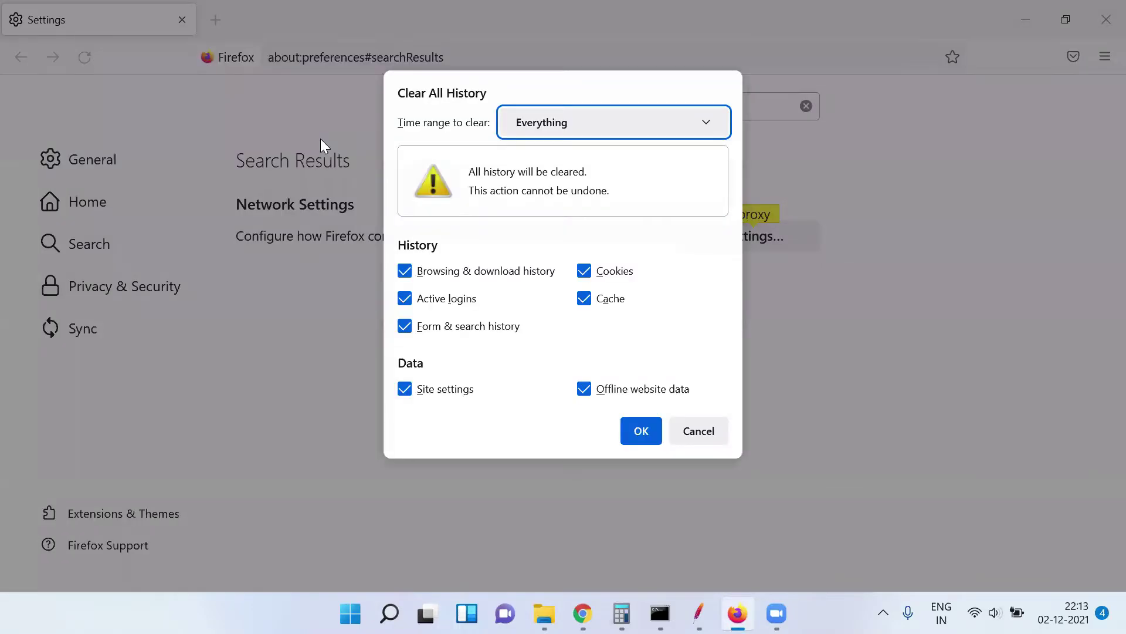
pyautogui.press('Escape')
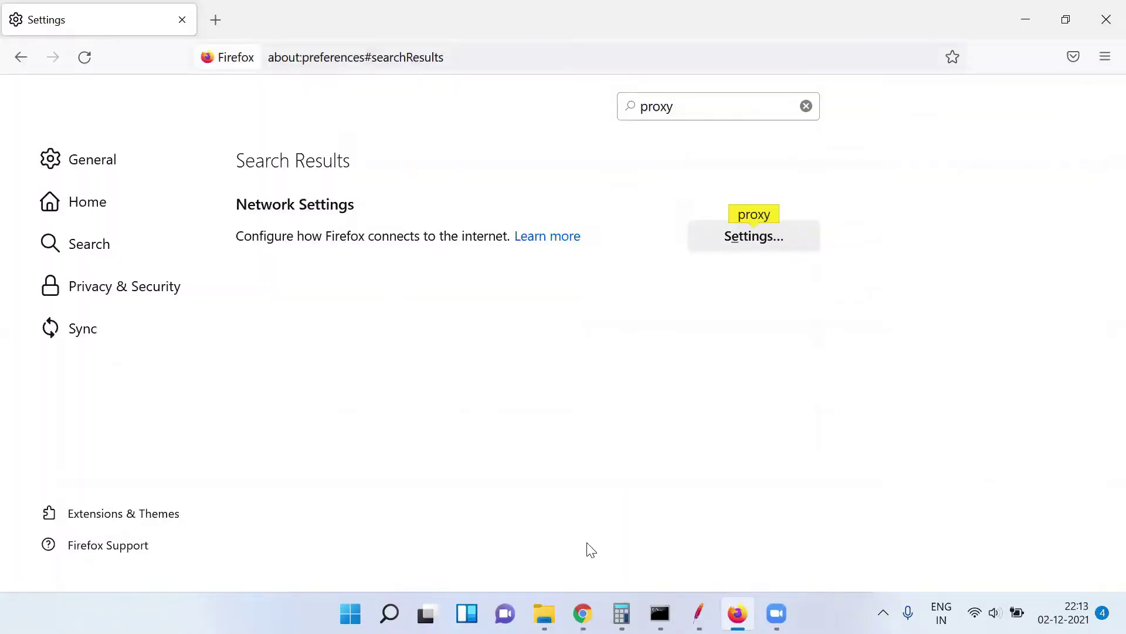
pyautogui.hotkey('alt', 'Tab')
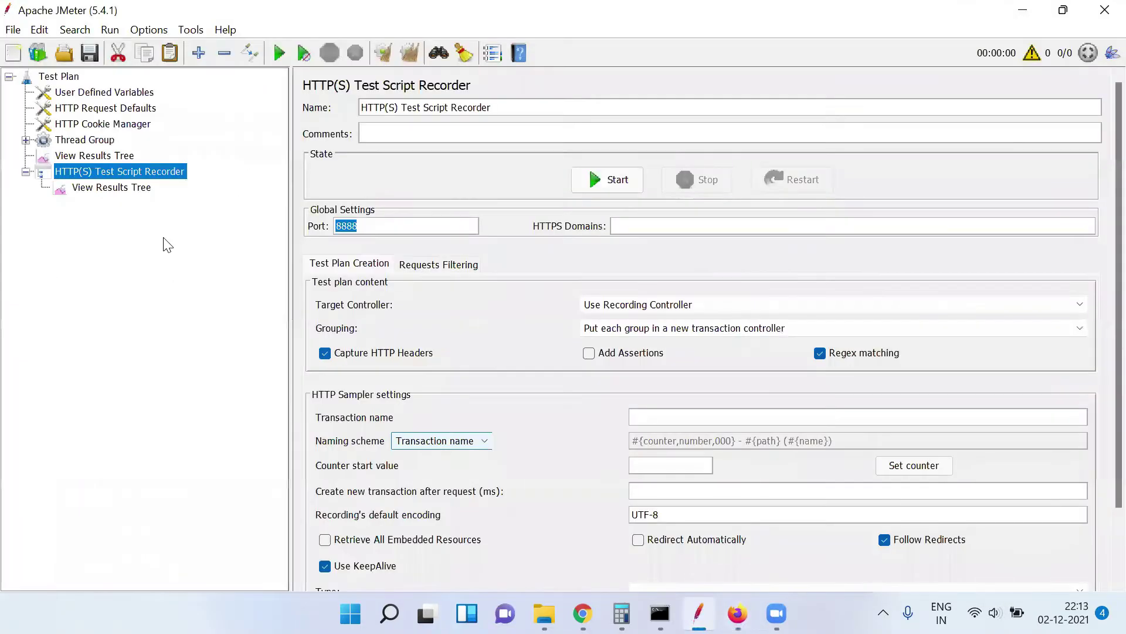
# Expand the Thread Group to view its Recording Controller, then reopen the recorder's settings
pyautogui.click(126, 187)
pyautogui.click(125, 171)
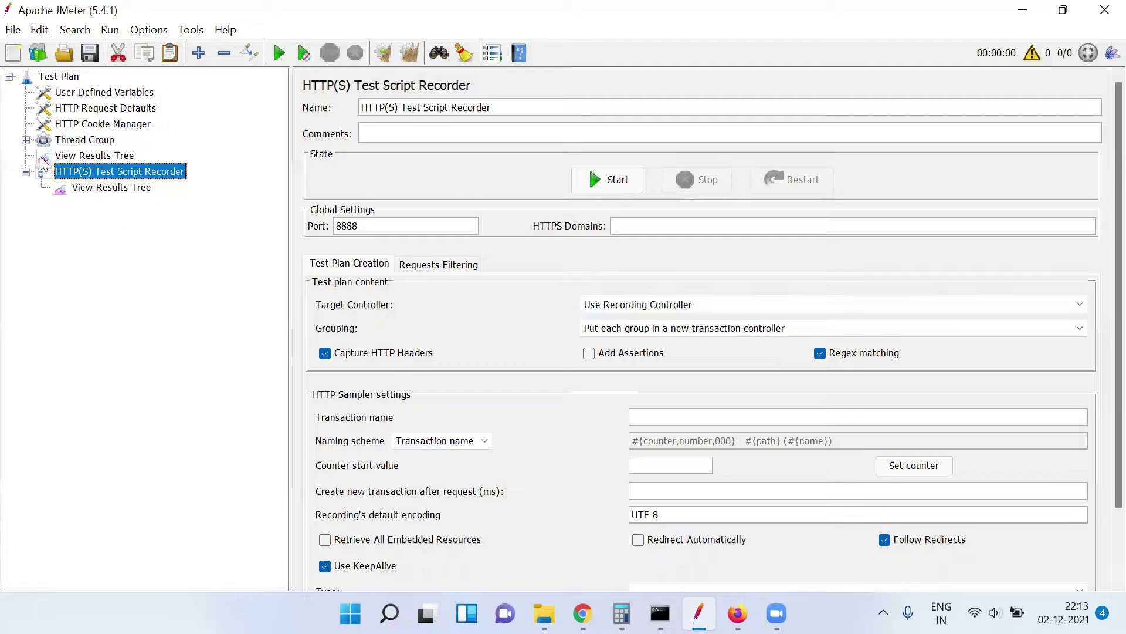
pyautogui.click(27, 140)
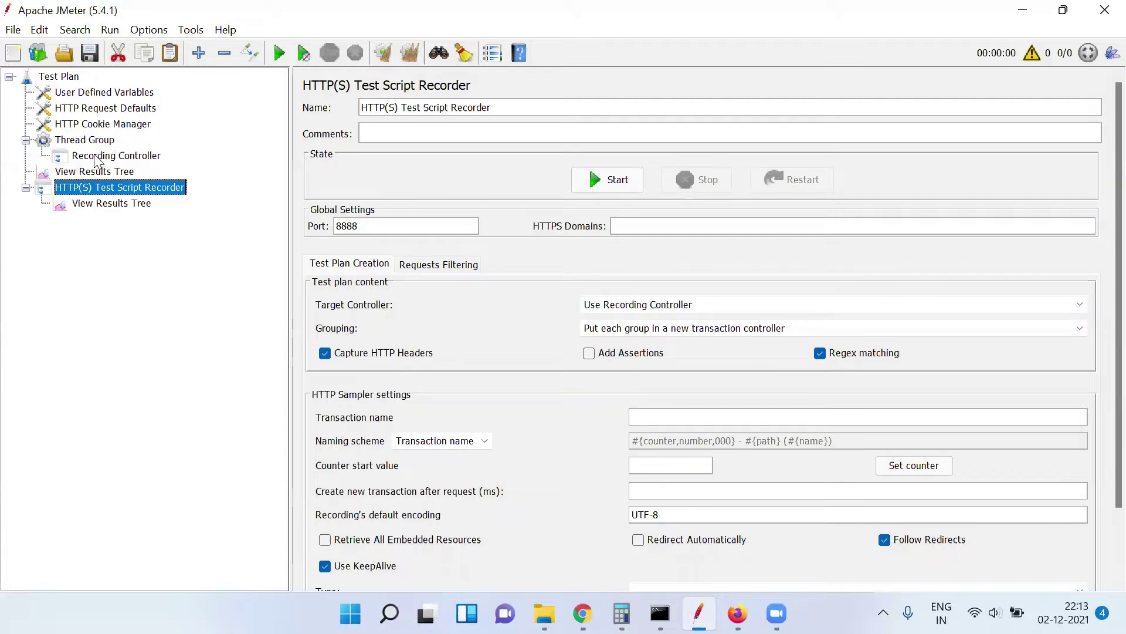
pyautogui.click(97, 157)
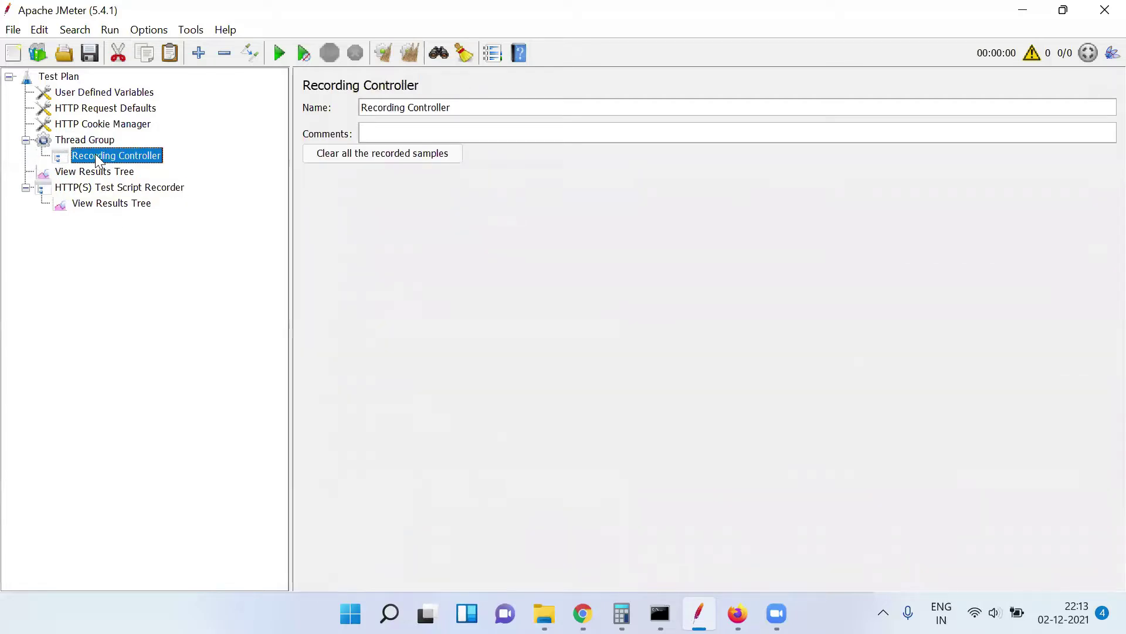
pyautogui.click(103, 189)
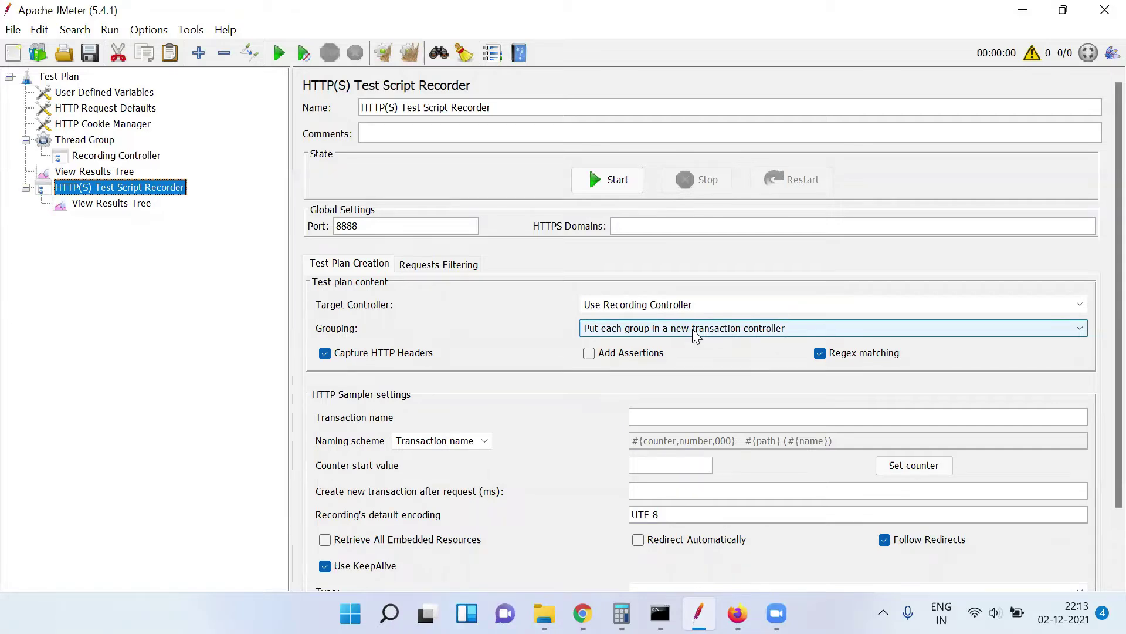
# Set Grouping to 'Do not group samplers' and Target Controller to 'Test Plan > Thread Group'
pyautogui.click(692, 329)
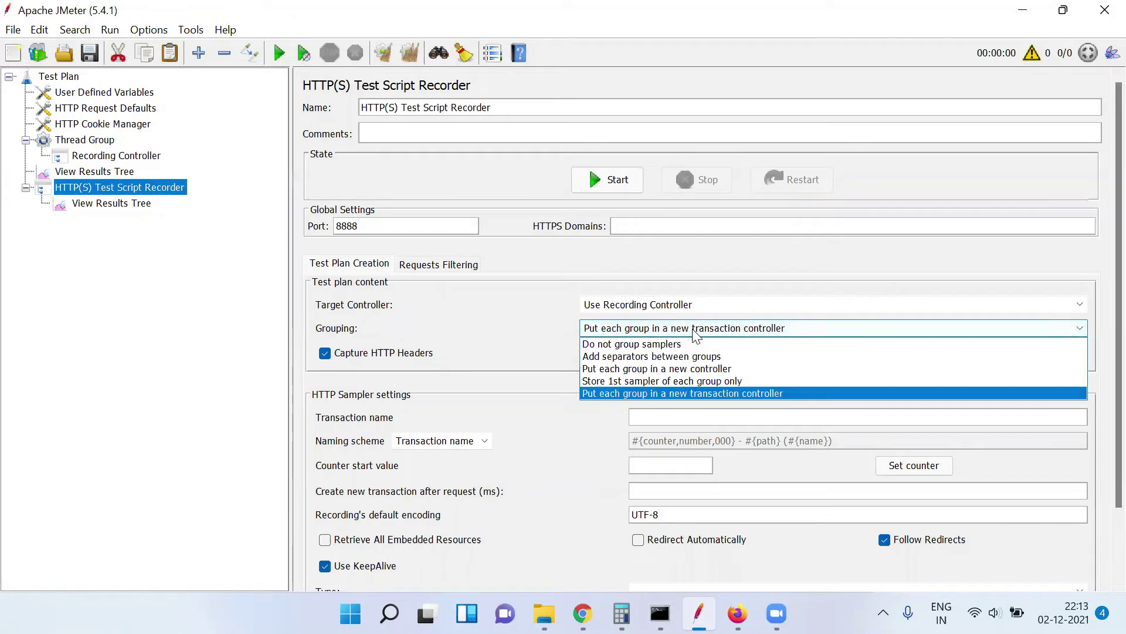
pyautogui.click(640, 345)
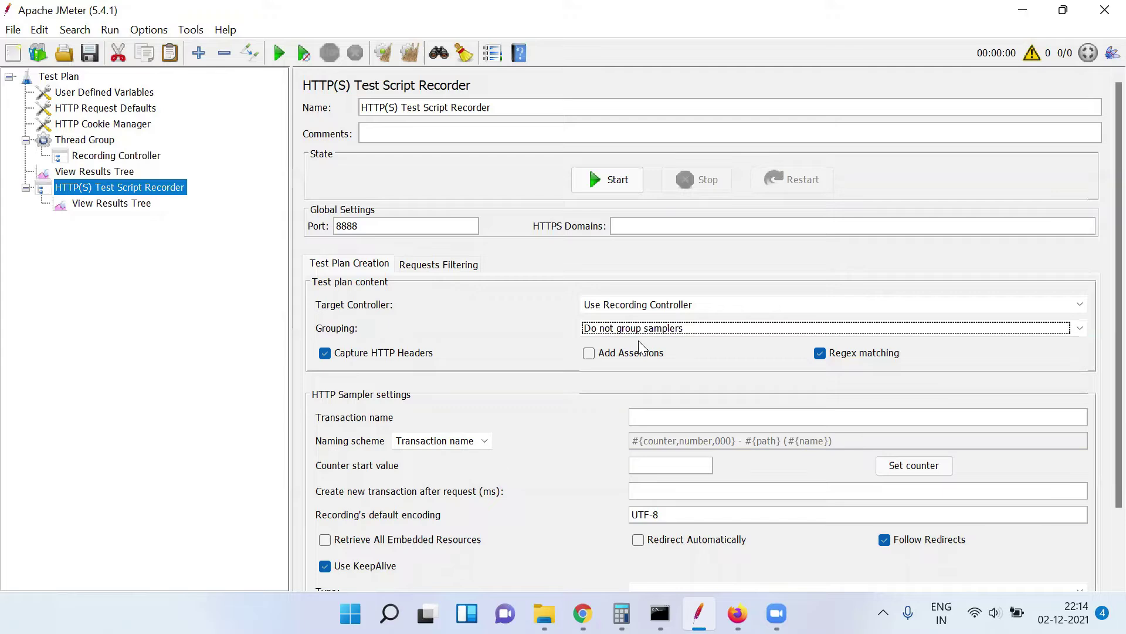
pyautogui.click(649, 305)
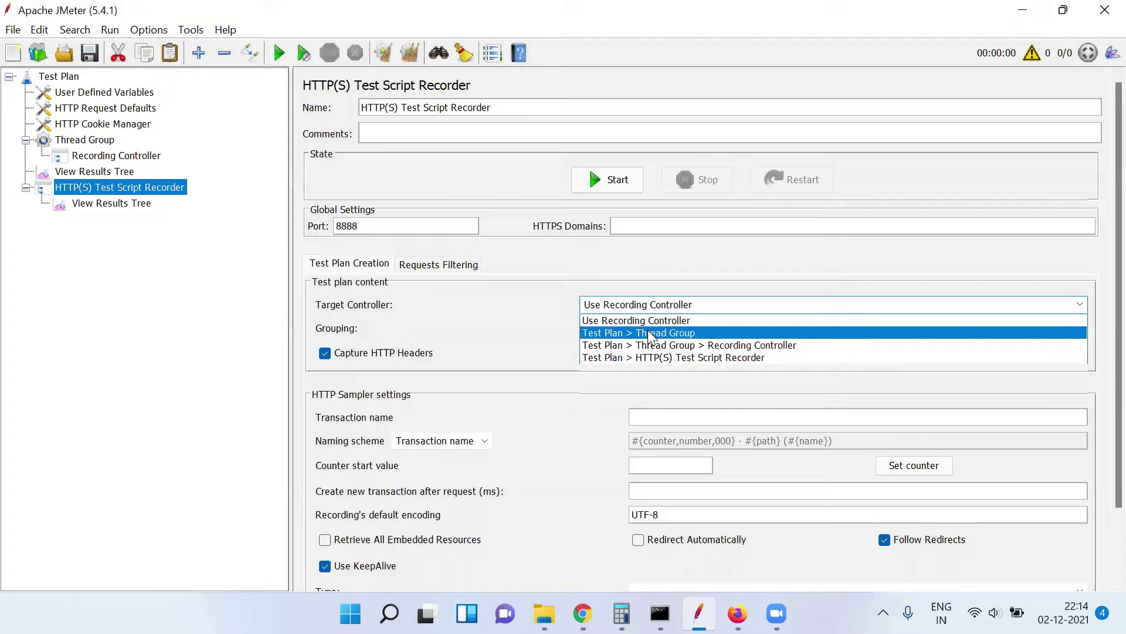
pyautogui.click(648, 332)
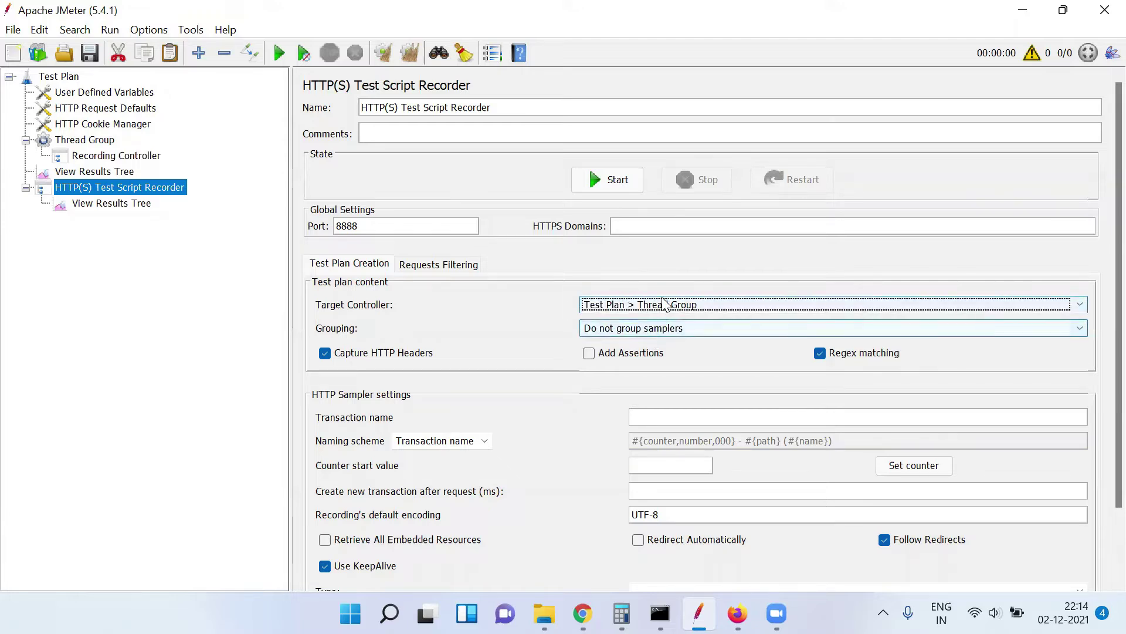
pyautogui.click(92, 158)
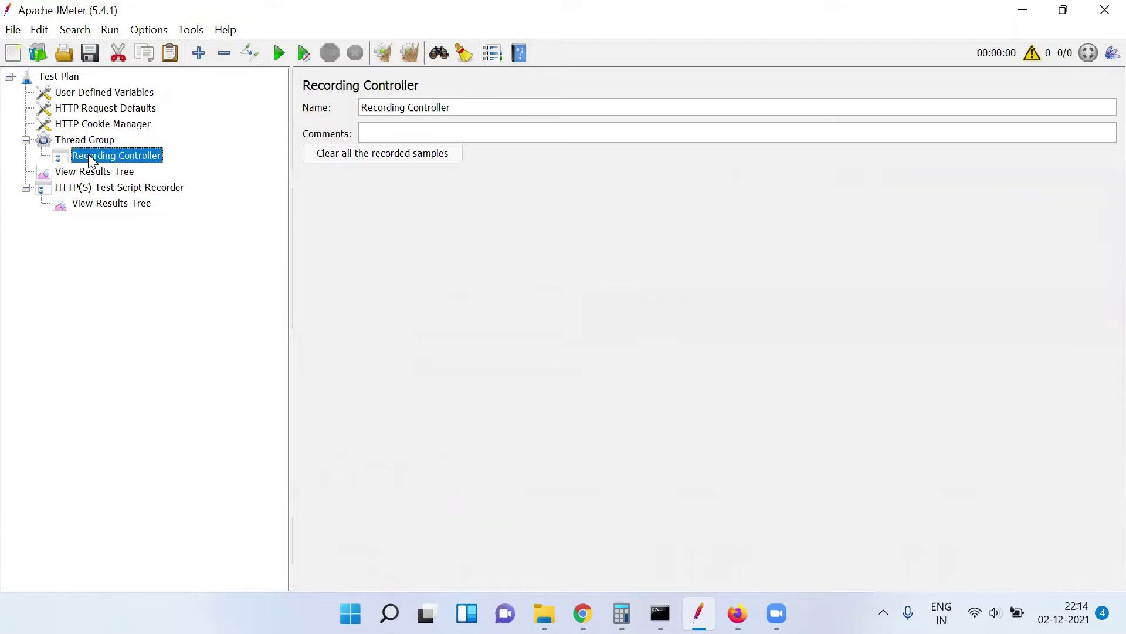
# Add a Transaction Controller under the Recording Controller and paste five more copies
pyautogui.rightClick(90, 157)
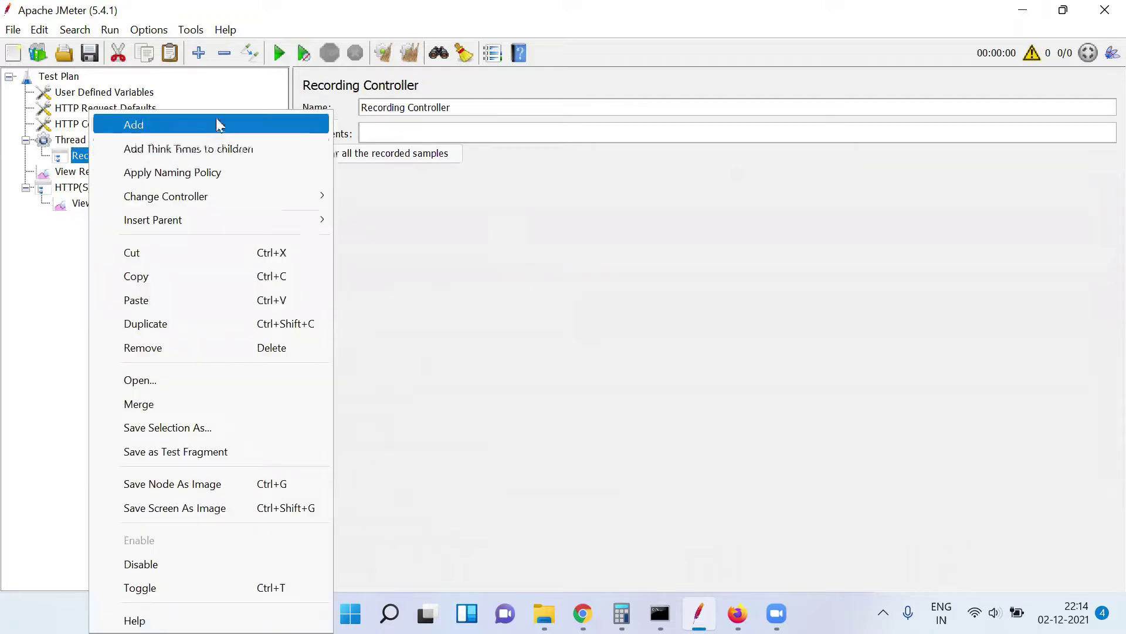
pyautogui.moveTo(216, 116)
pyautogui.moveTo(406, 156)
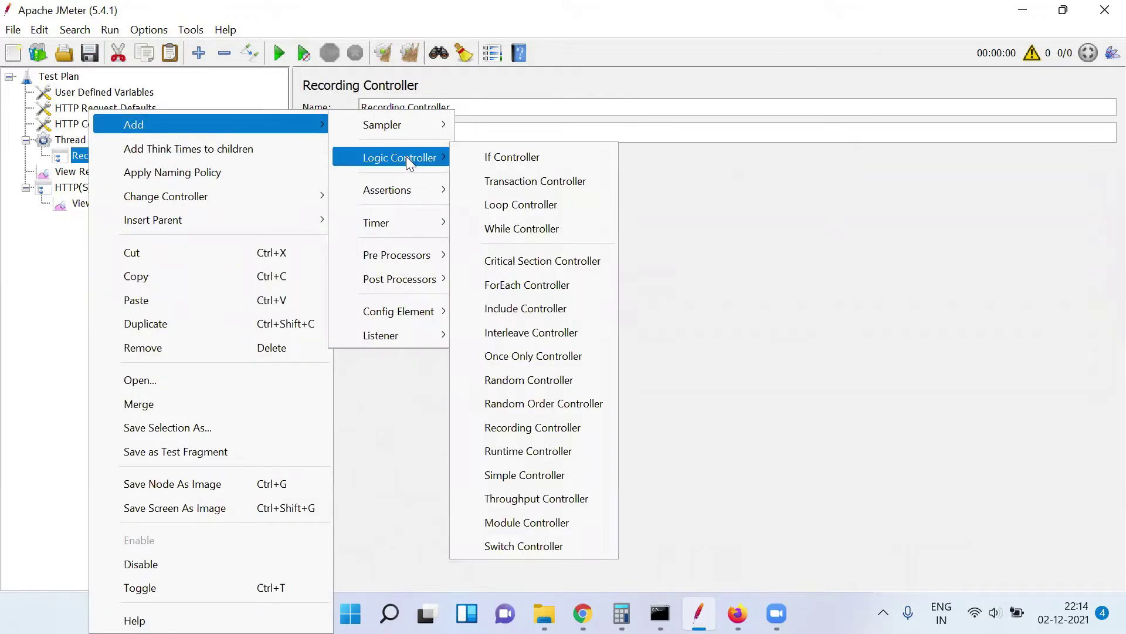
pyautogui.click(532, 179)
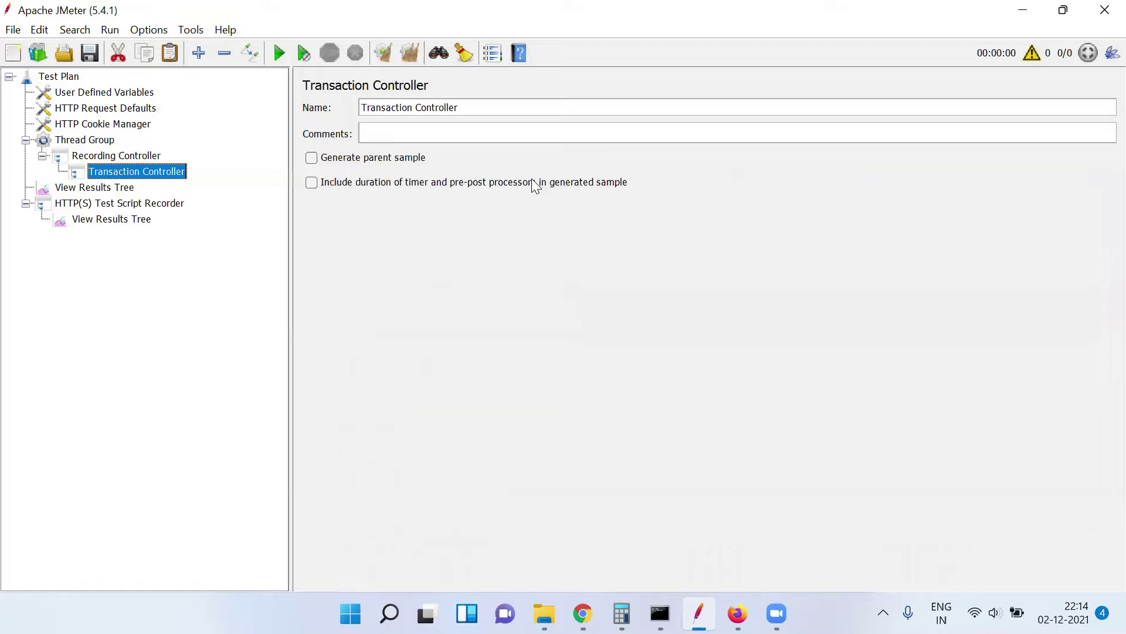
pyautogui.click(148, 155)
pyautogui.hotkey('ctrl', 'v')
pyautogui.hotkey('ctrl', 'v')
pyautogui.hotkey('ctrl', 'v')
pyautogui.hotkey('ctrl', 'v')
pyautogui.hotkey('ctrl', 'v')
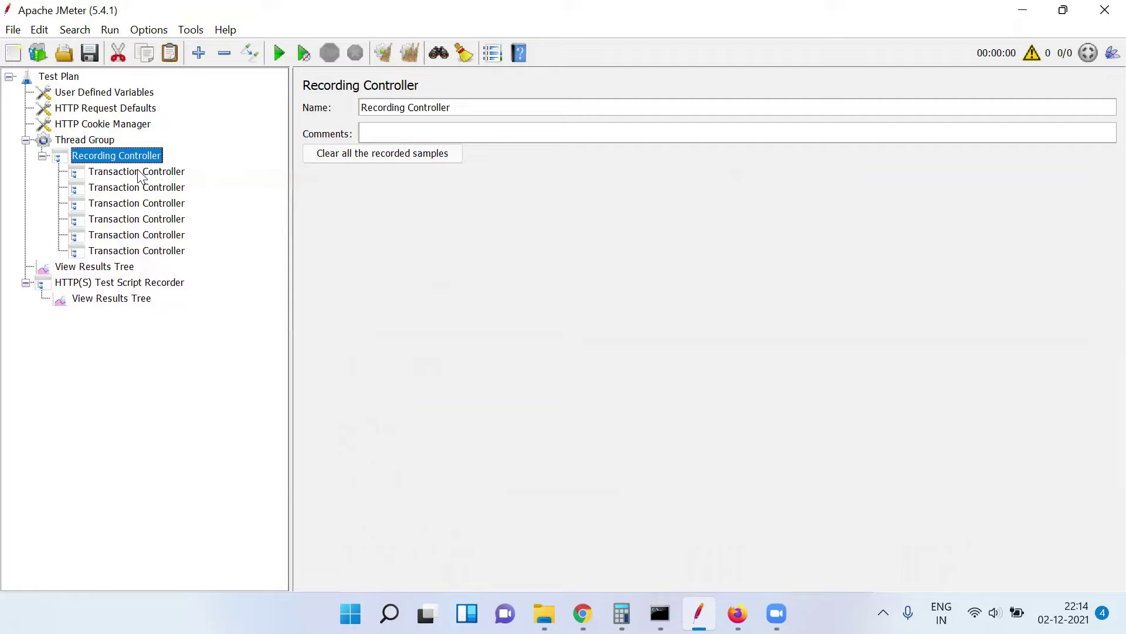
pyautogui.click(141, 176)
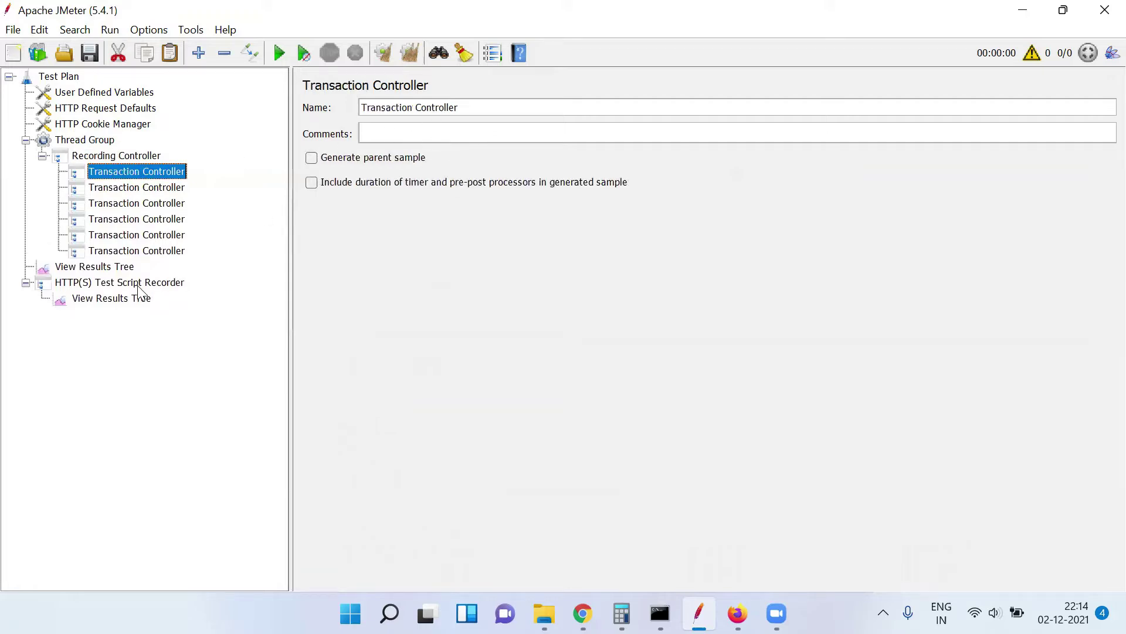
pyautogui.click(138, 284)
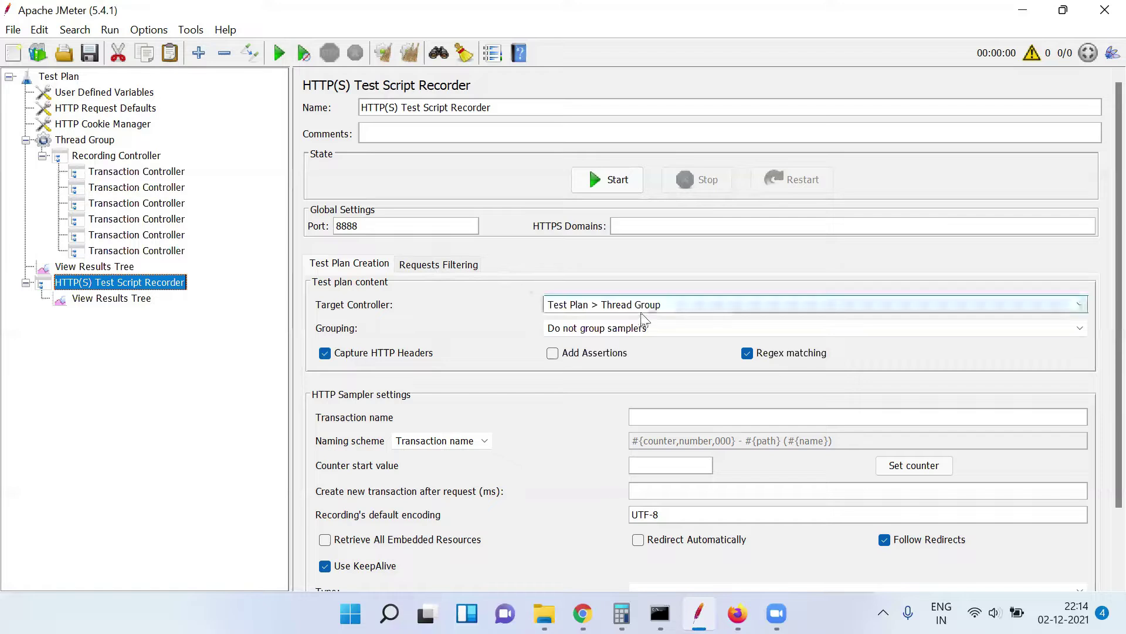
pyautogui.click(446, 263)
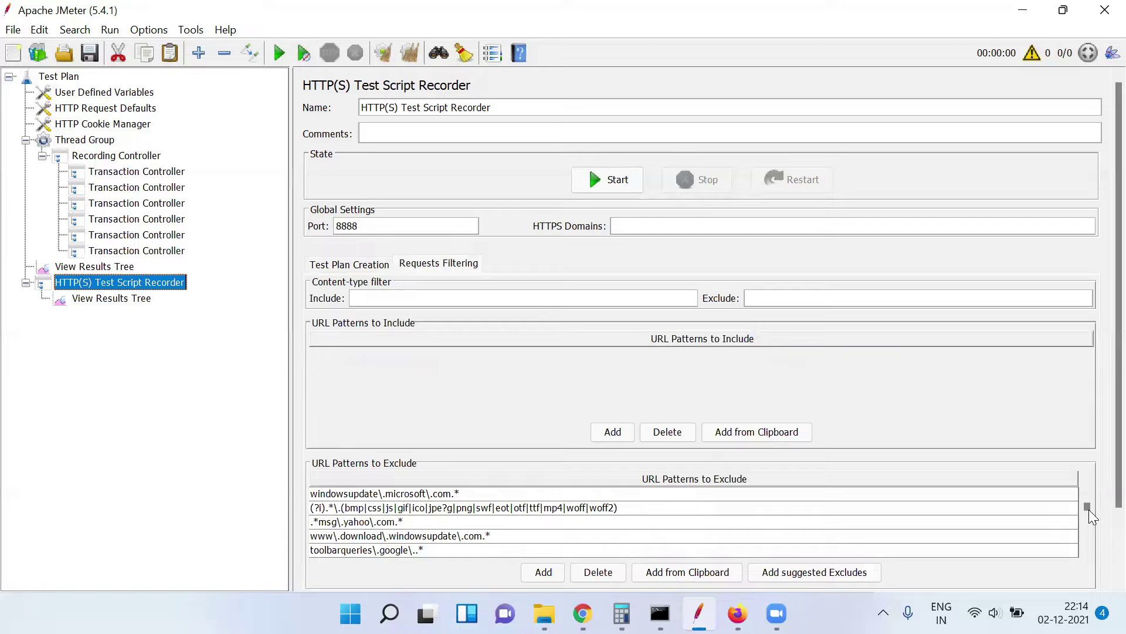
pyautogui.moveTo(1088, 509); pyautogui.dragTo(1088, 536)
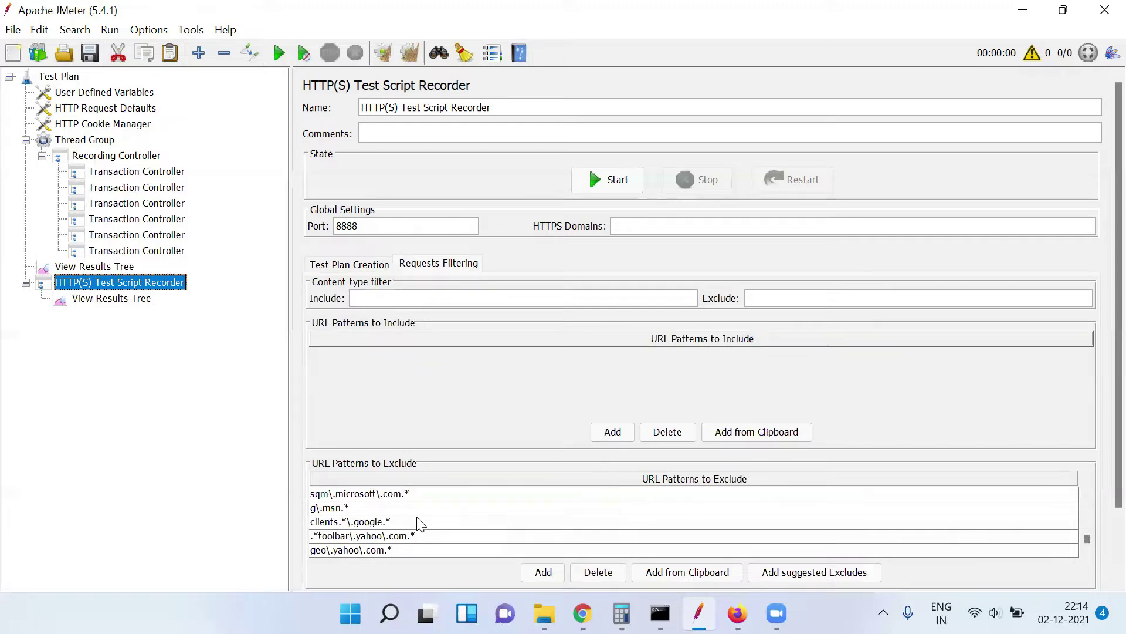
pyautogui.click(151, 173)
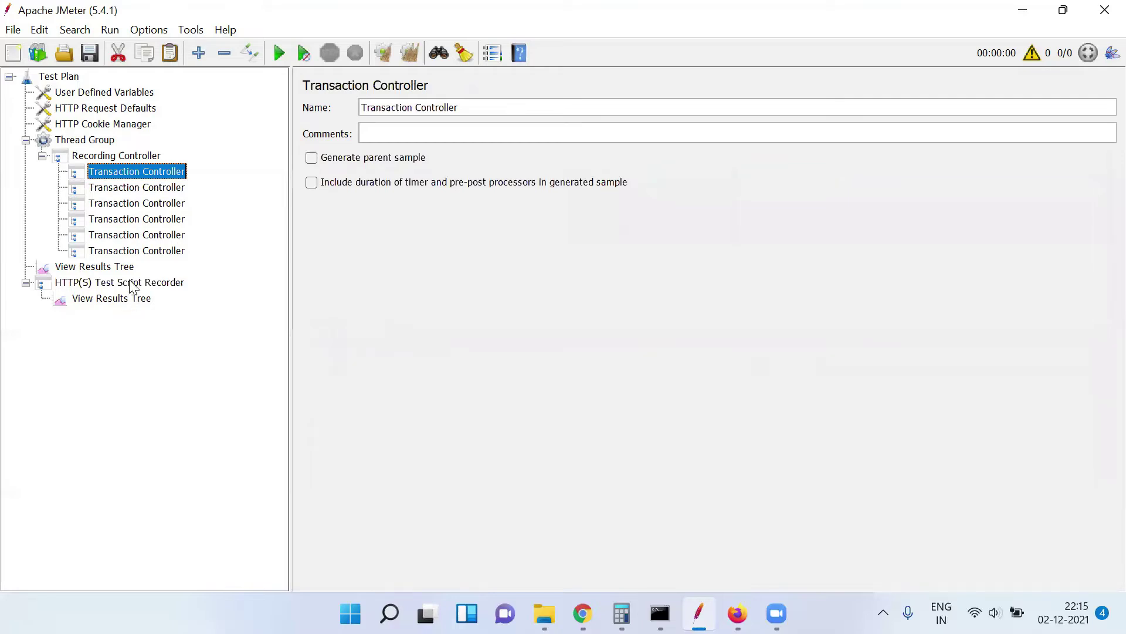
pyautogui.click(130, 285)
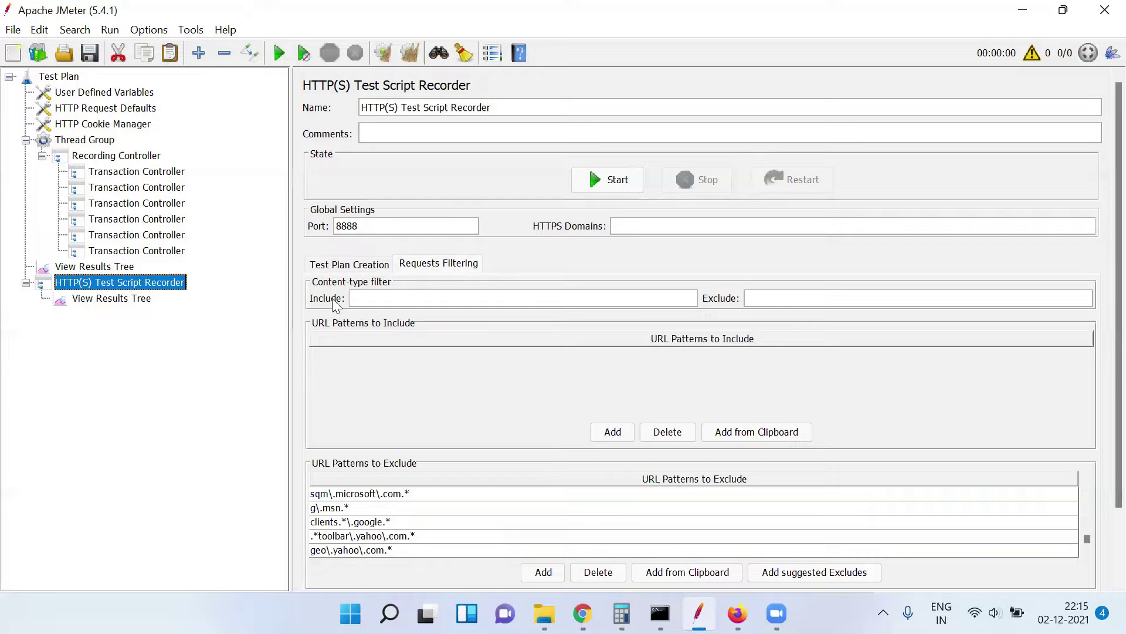
pyautogui.click(337, 265)
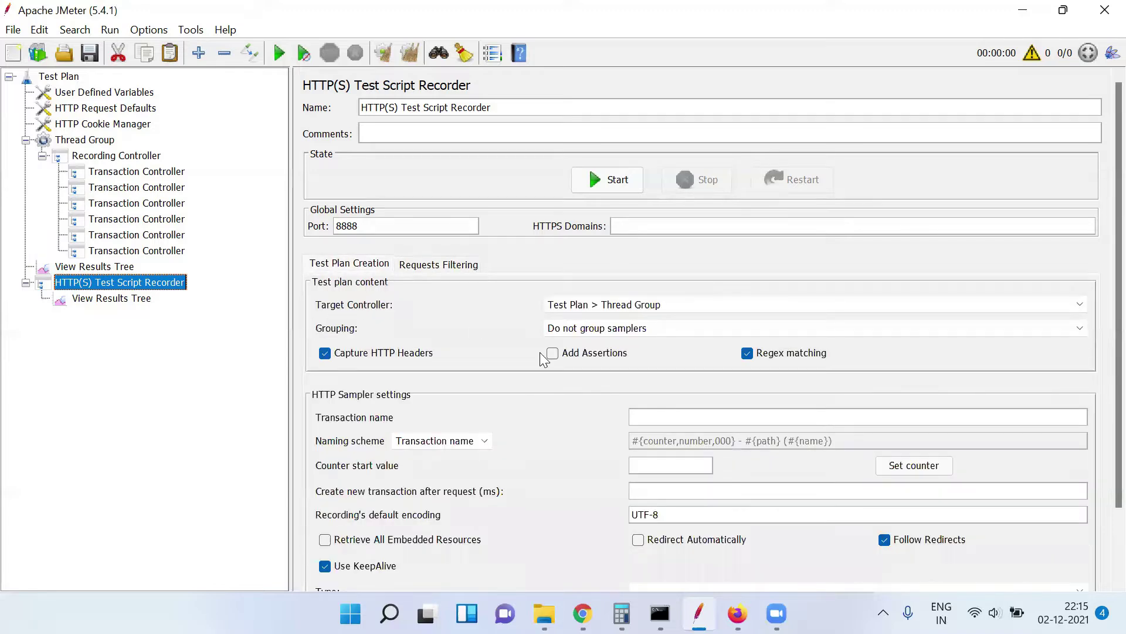
pyautogui.click(667, 307)
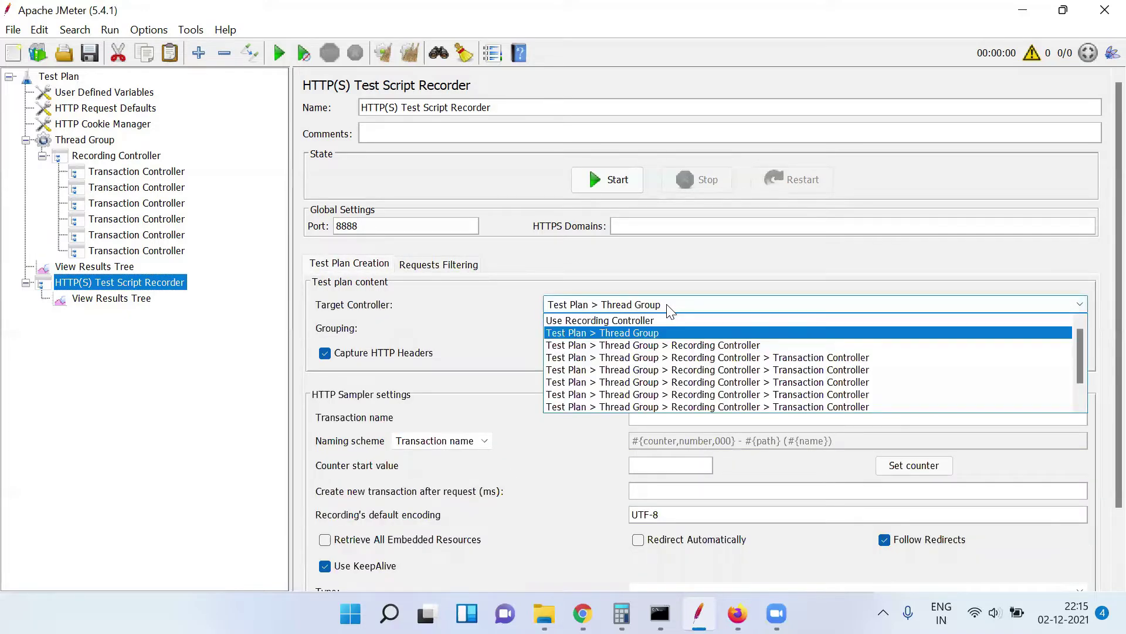
# Type 'Urlof DemoblazeWebsite' into the first Transaction Controller's Name field
pyautogui.click(410, 290)
pyautogui.click(139, 176)
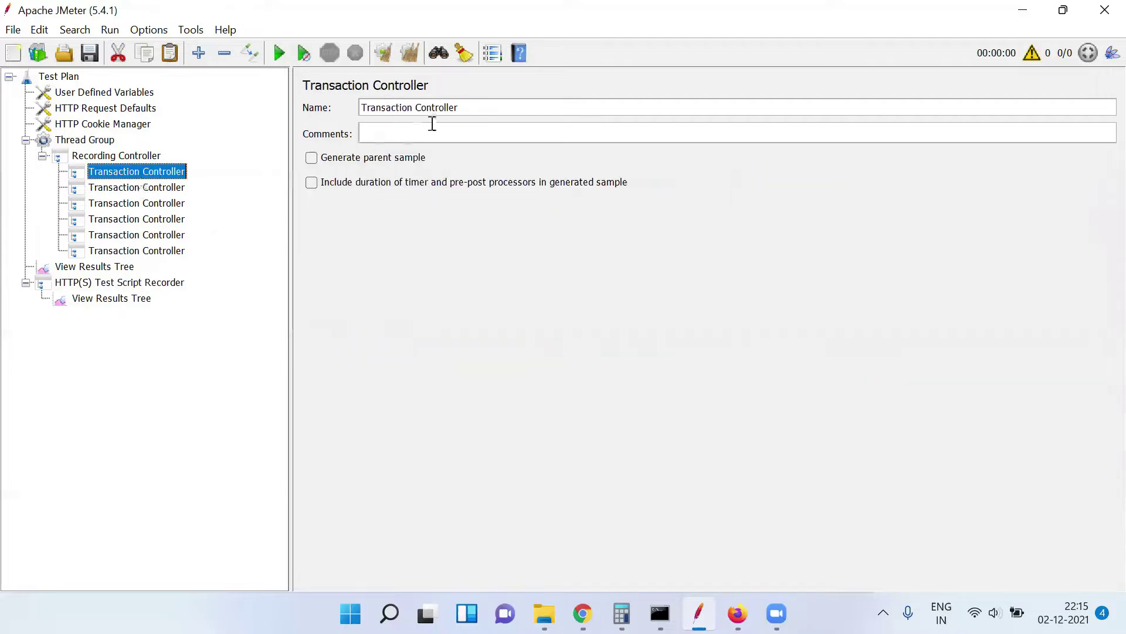
pyautogui.doubleClick(466, 107)
pyautogui.click(466, 108)
pyautogui.tripleClick(466, 107)
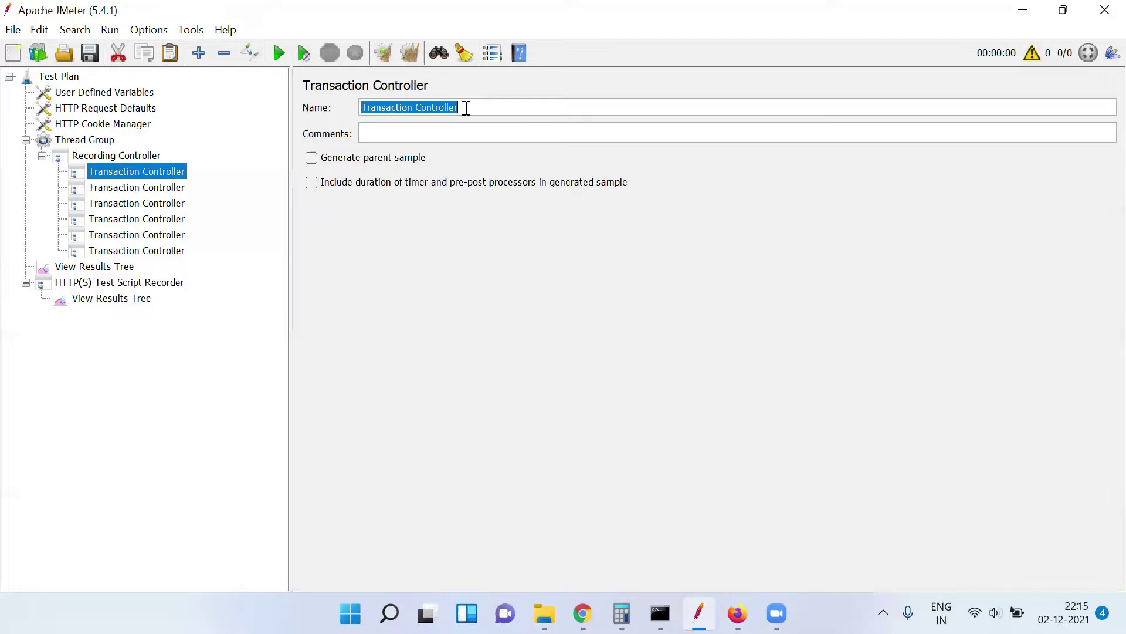
pyautogui.write('Url')
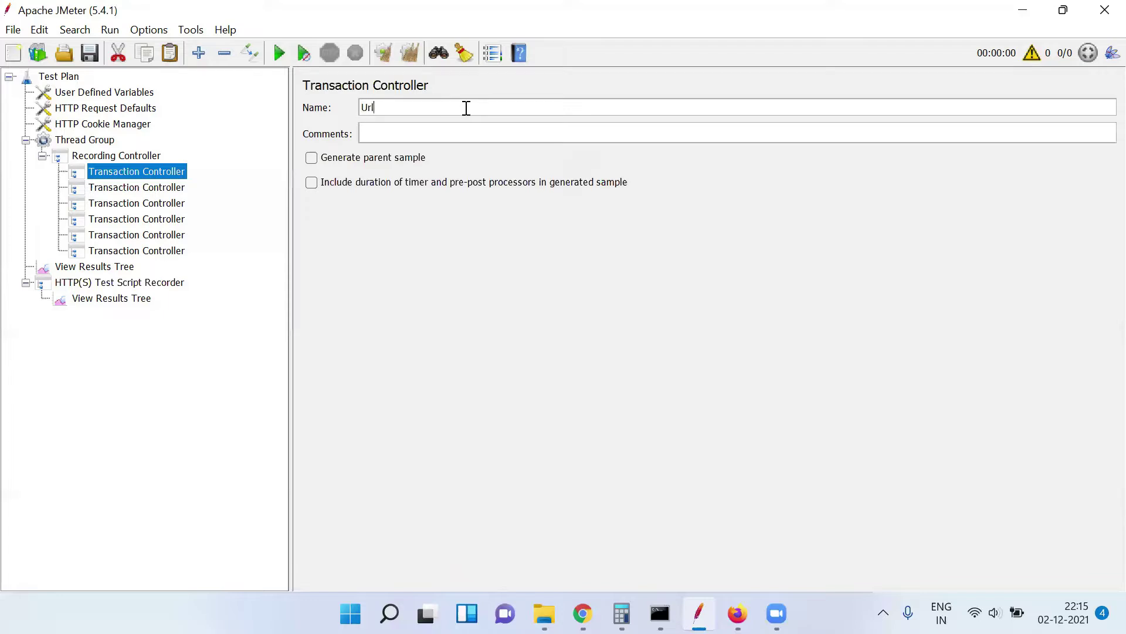
pyautogui.write('of DemoblazeWebsite')
# Point the recorder's Target Controller at Recording Controller > UrlofDemoblazeWebsite and start recording
pyautogui.click(166, 283)
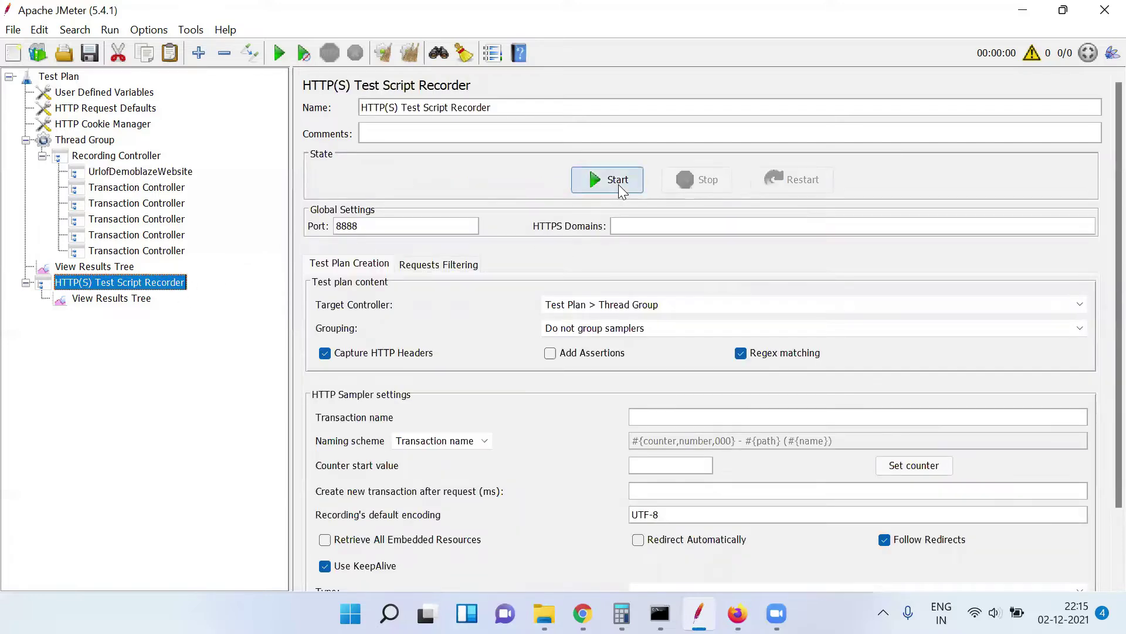
pyautogui.click(645, 306)
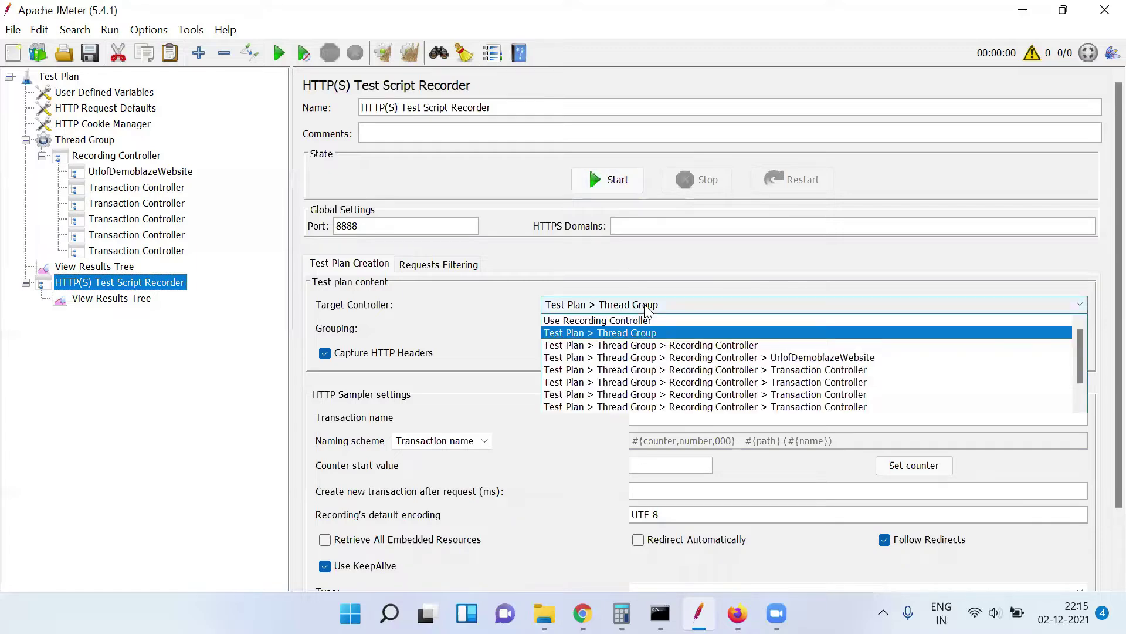
pyautogui.click(673, 358)
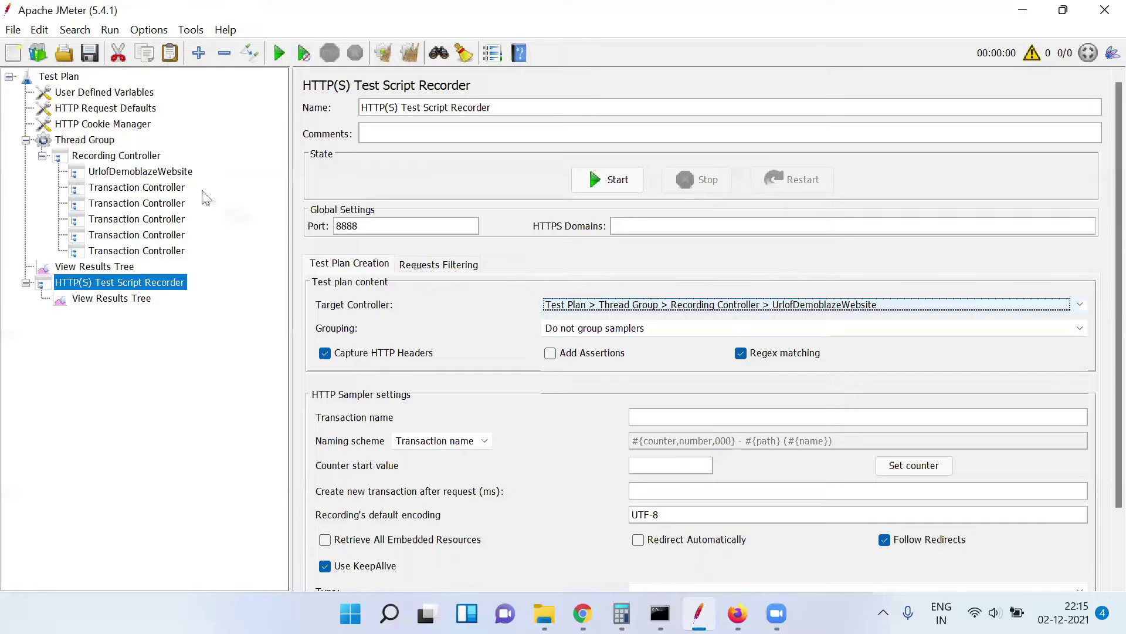
pyautogui.click(180, 173)
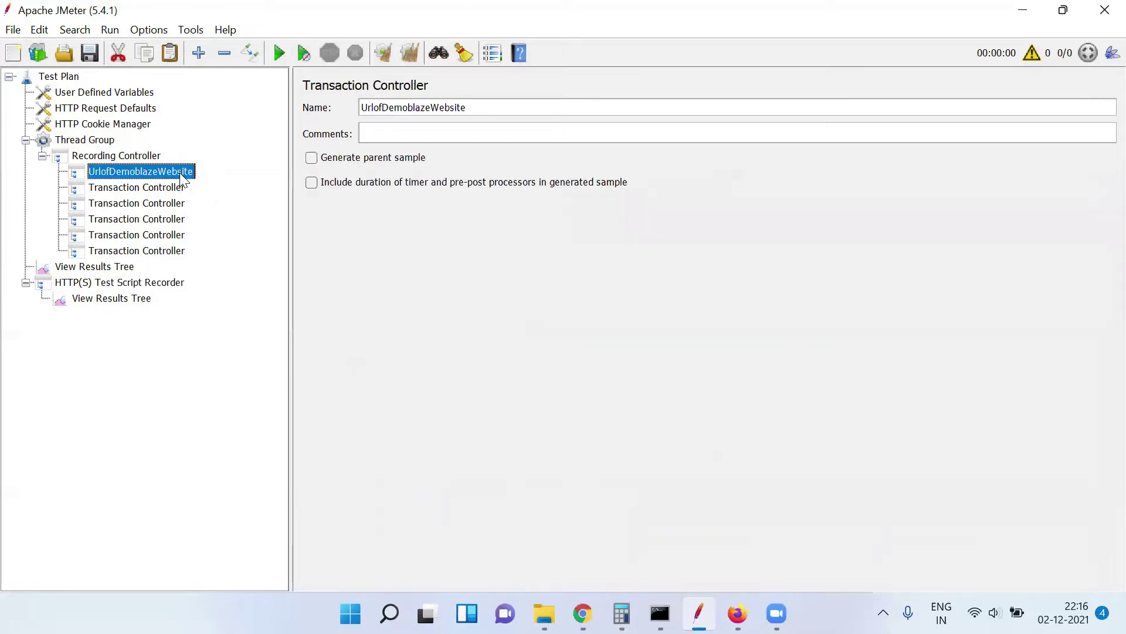
pyautogui.click(150, 284)
pyautogui.click(587, 180)
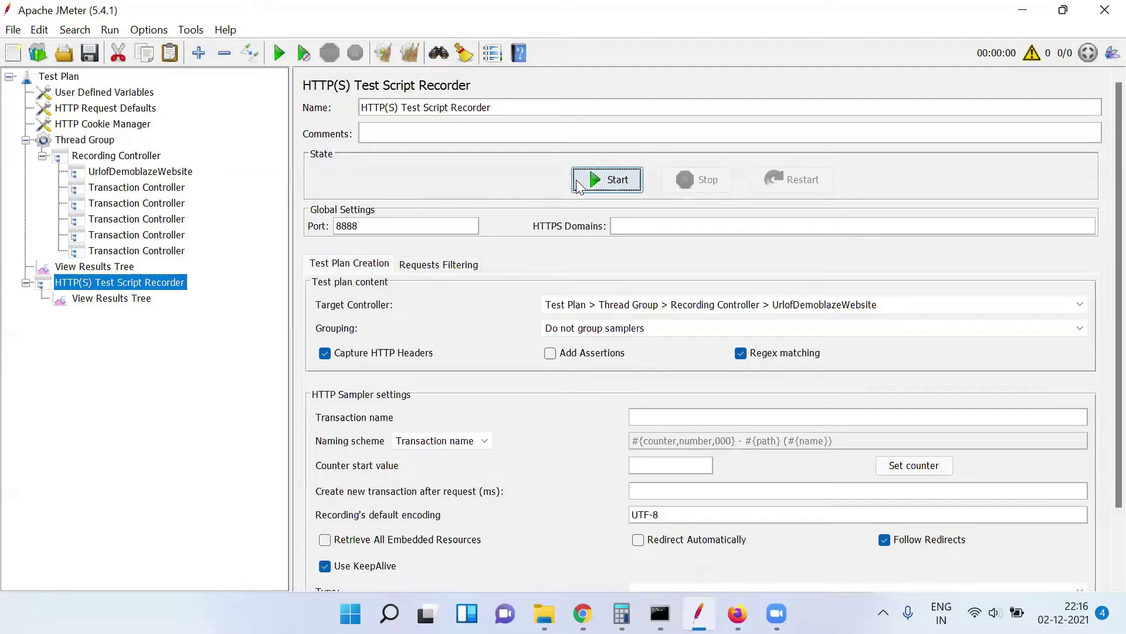
# Dismiss the root CA notice and move the Transactions Control window off Firefox's settings
pyautogui.click(706, 460)
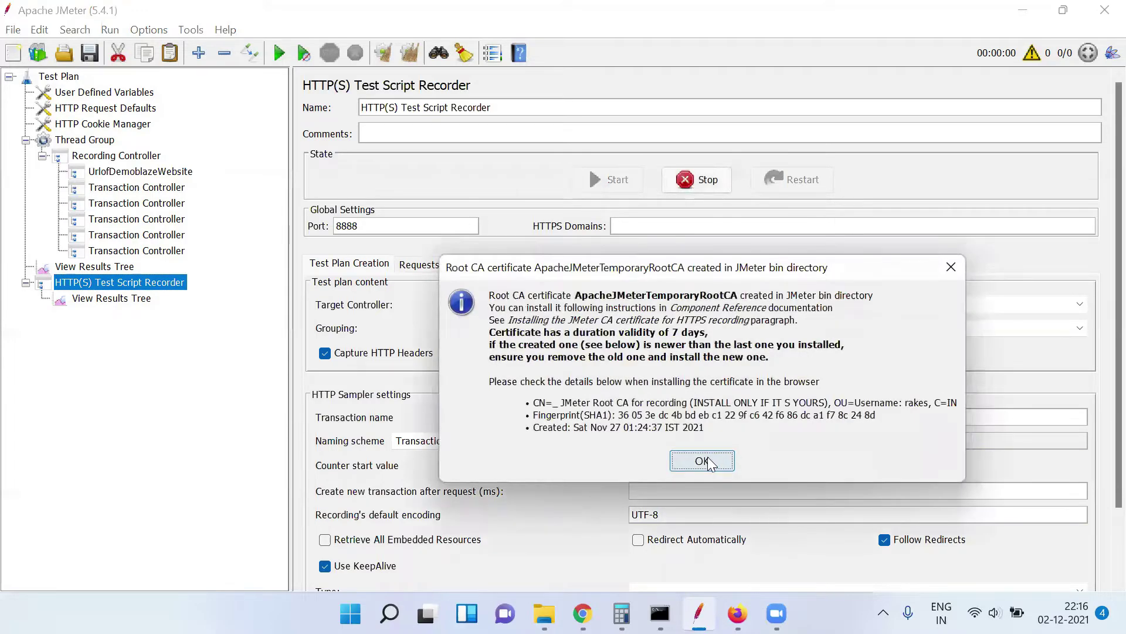
pyautogui.click(738, 613)
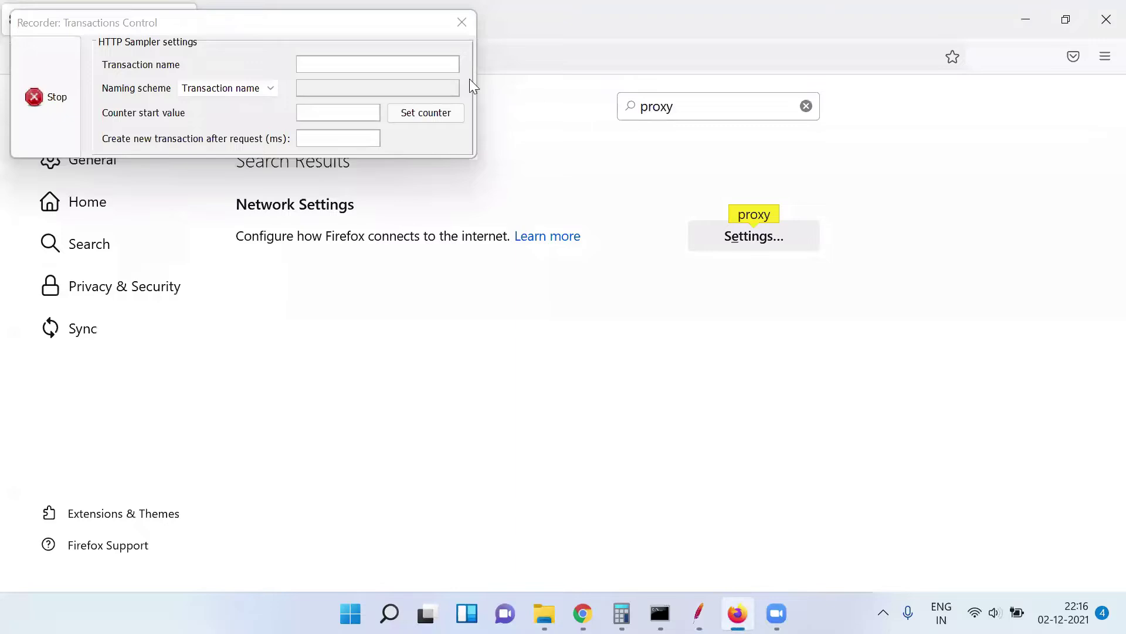
pyautogui.click(350, 33)
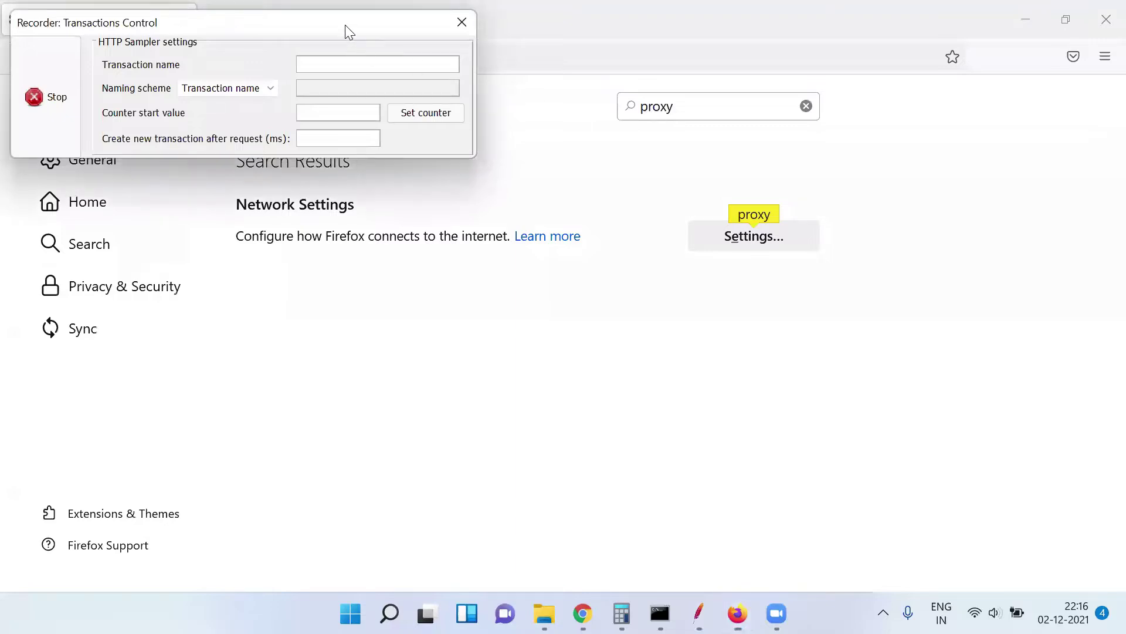
pyautogui.moveTo(350, 32); pyautogui.dragTo(852, 317)
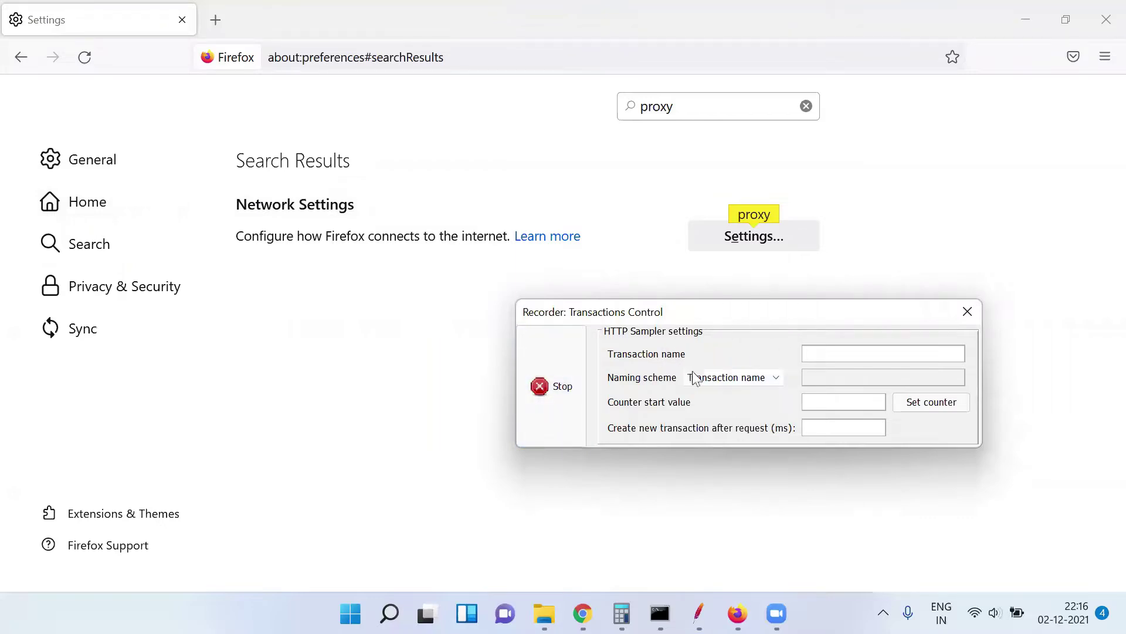
# Set the transaction naming scheme to Prefix, then select Firefox's current address
pyautogui.click(769, 381)
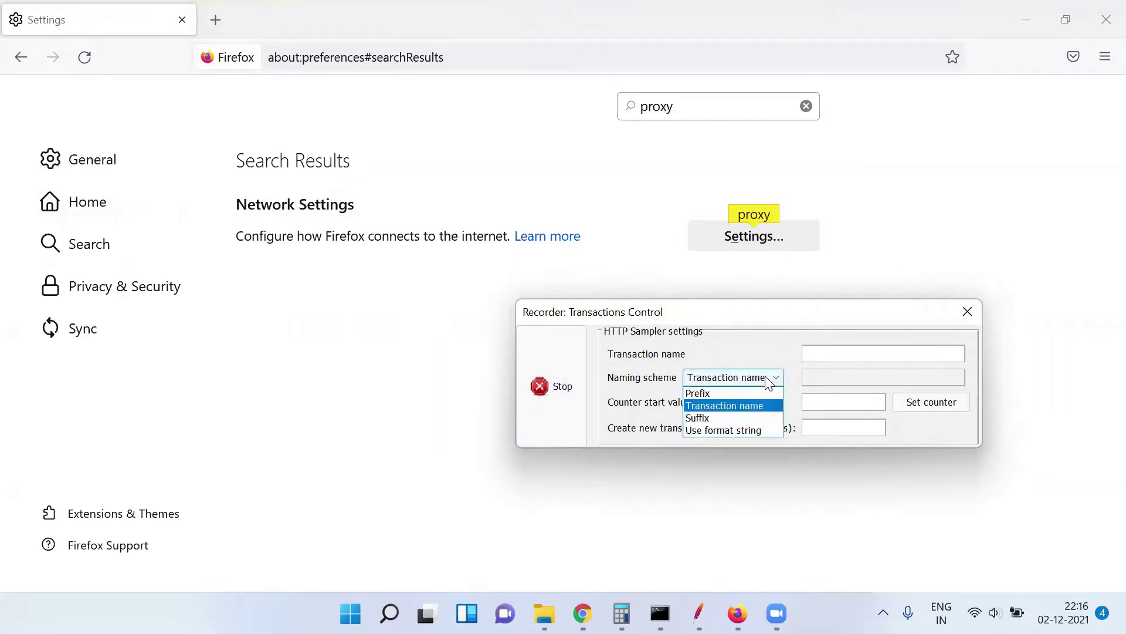
pyautogui.click(706, 393)
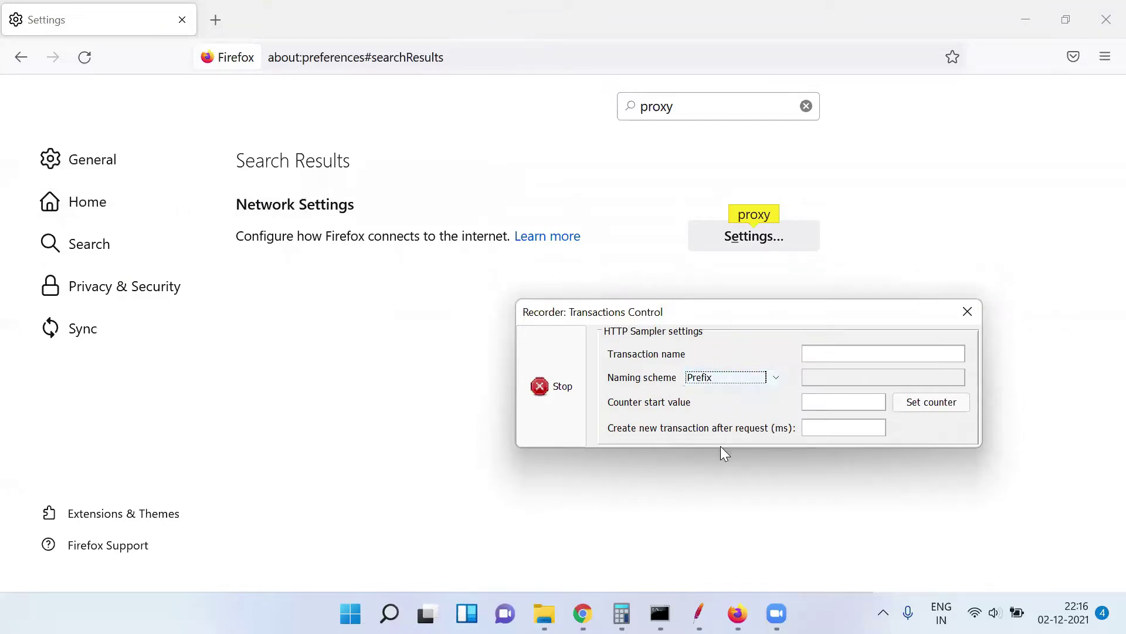
pyautogui.click(738, 613)
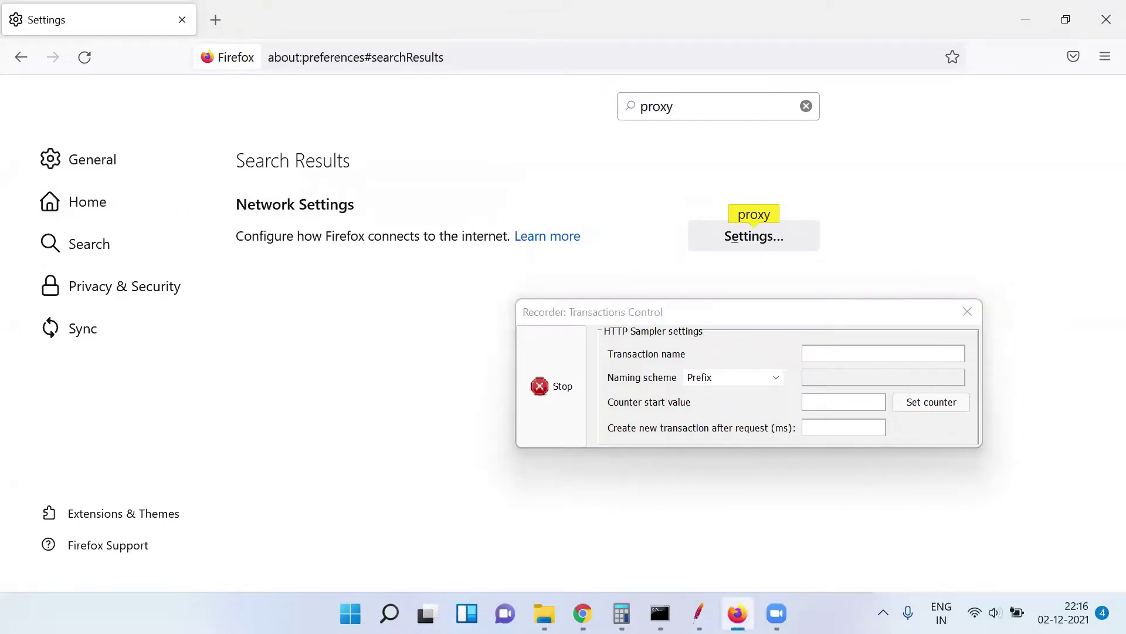
pyautogui.click(502, 57)
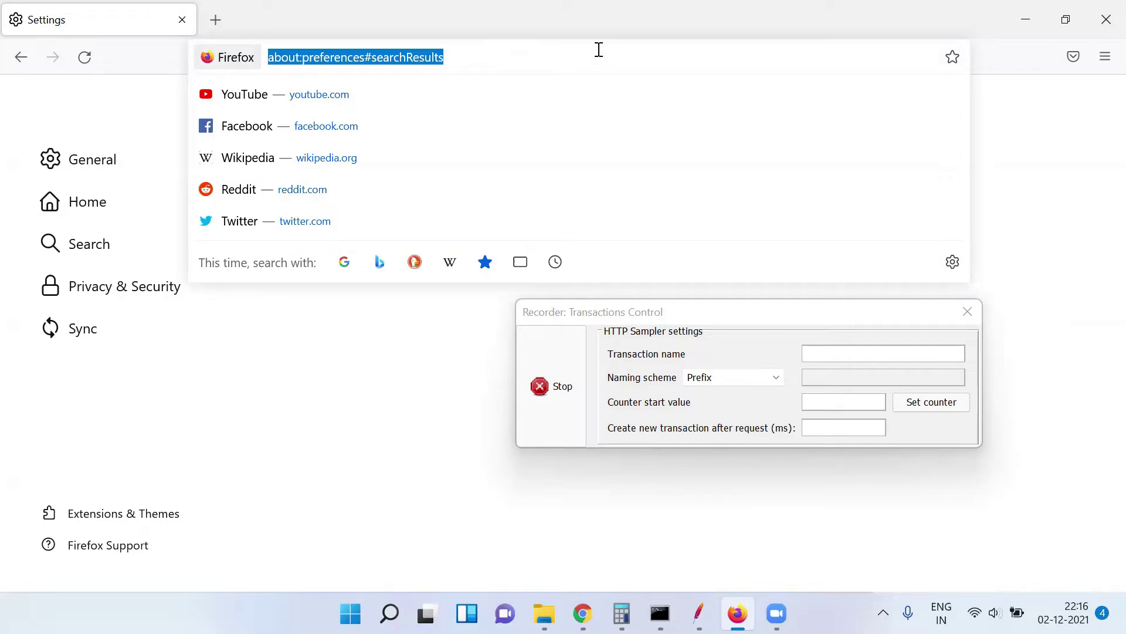
pyautogui.hotkey('alt', 'Tab')
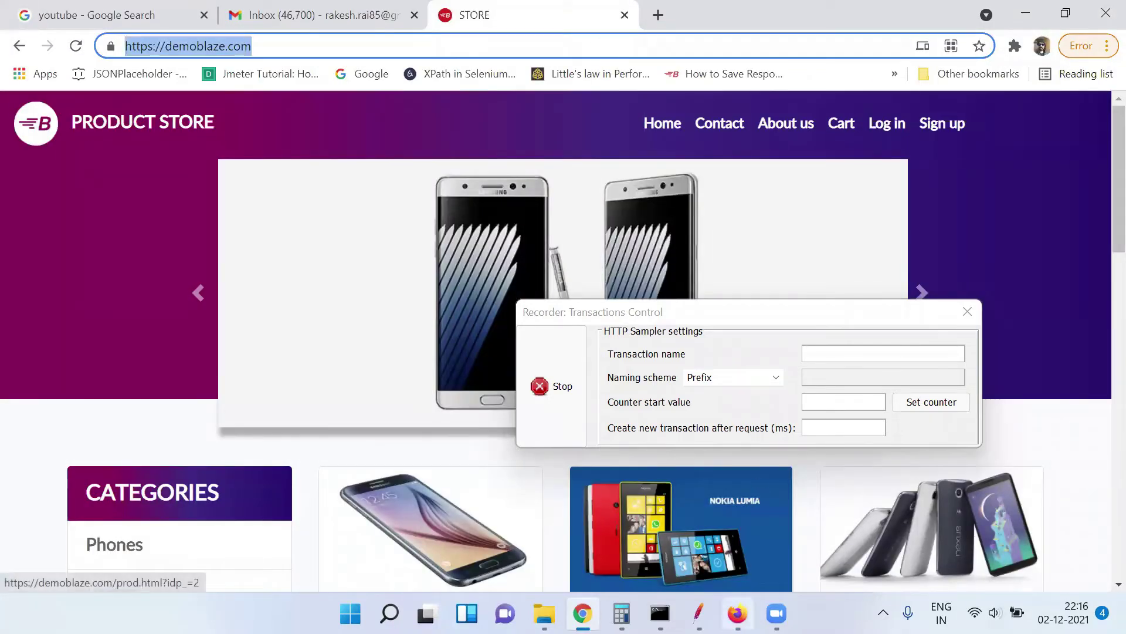
pyautogui.hotkey('alt', 'Tab')
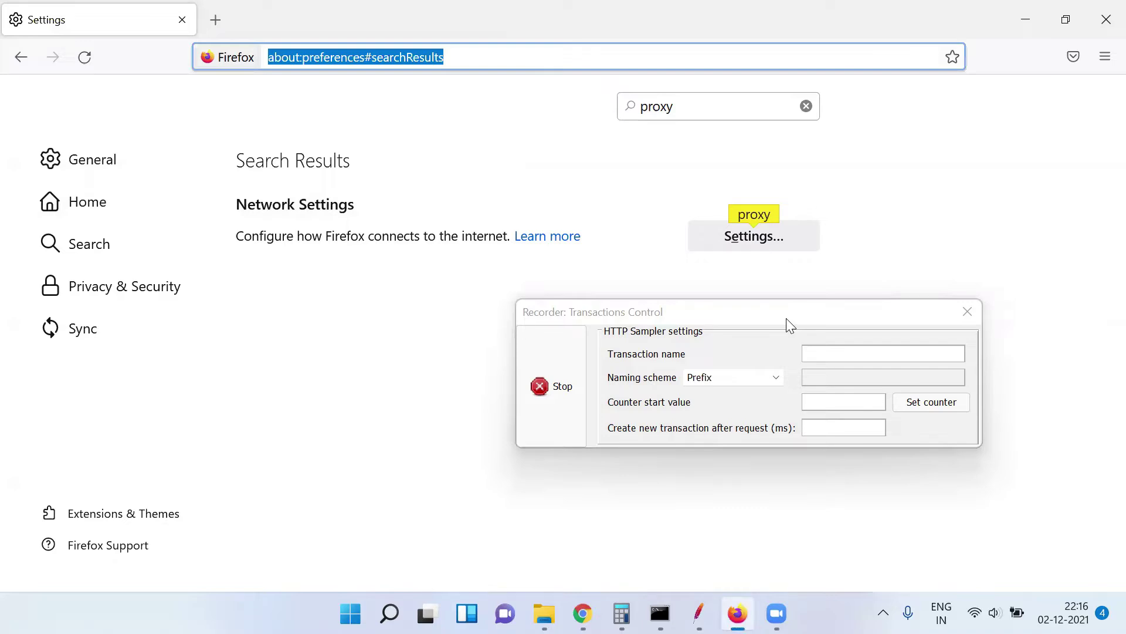
pyautogui.hotkey('ctrl', 'shift', 'e')
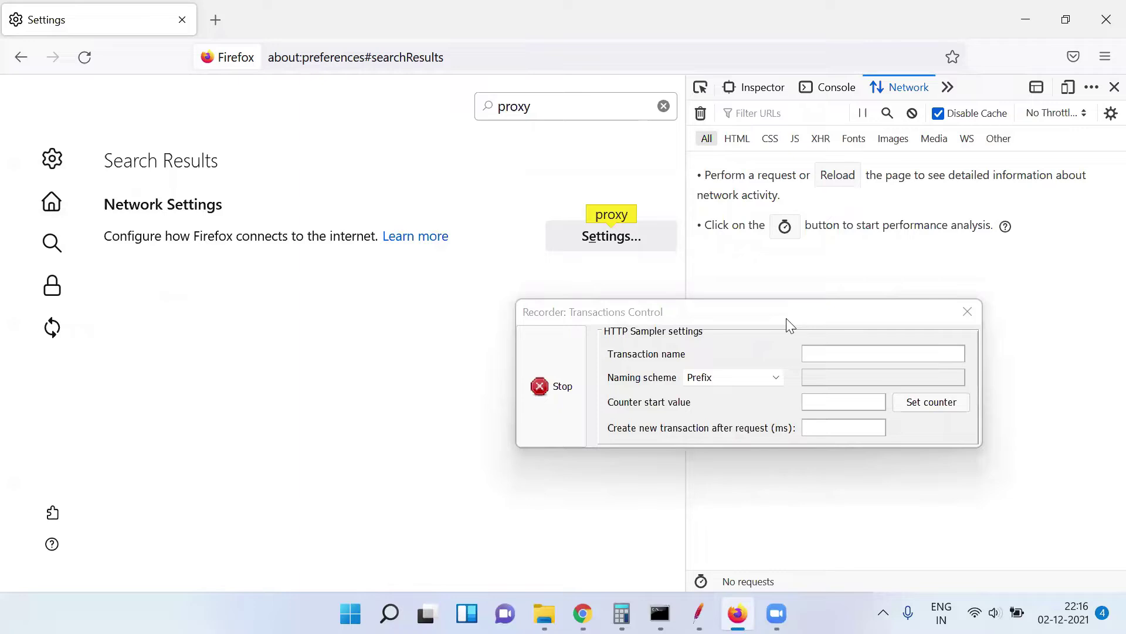
pyautogui.click(535, 62)
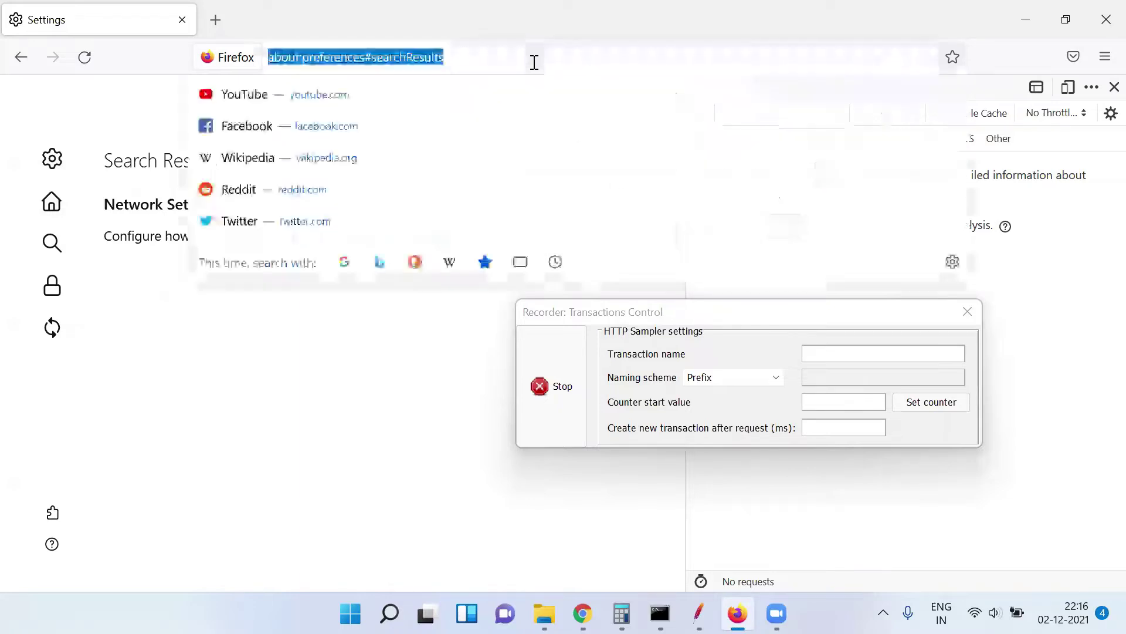
pyautogui.write('https://demoblaze.com/')
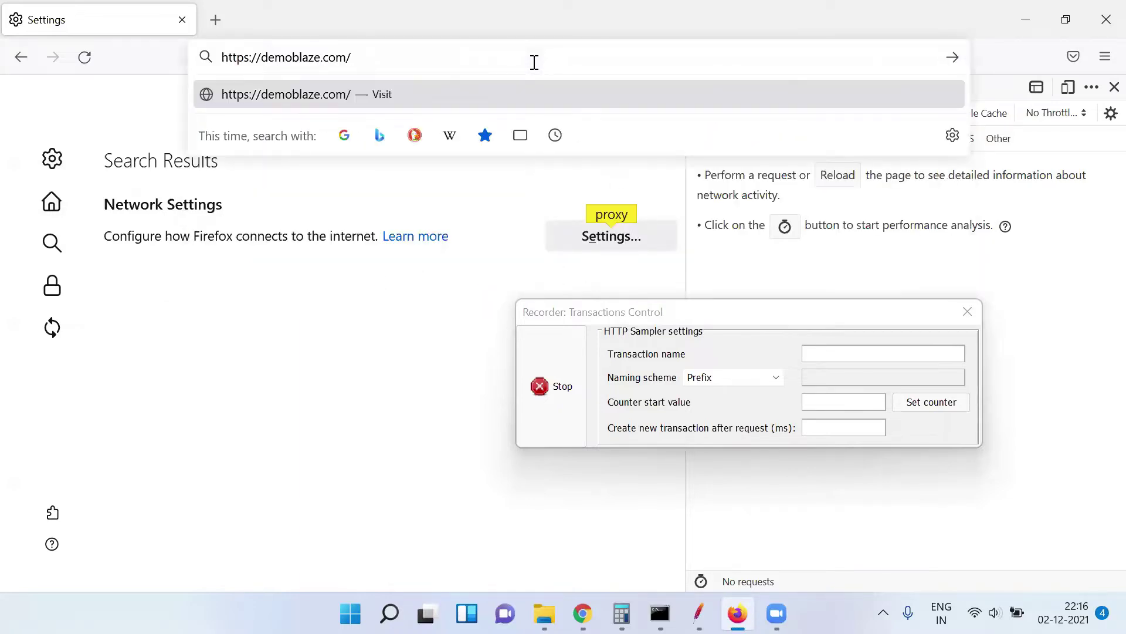
pyautogui.press('Return')
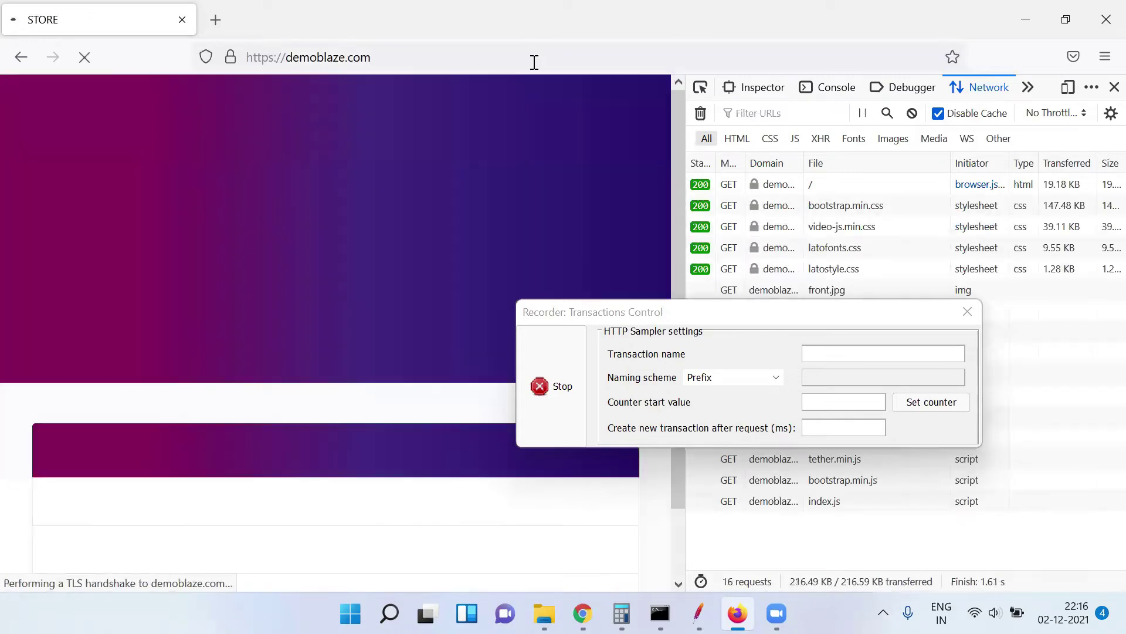
# Move the recorder window off the request list and return to JMeter
pyautogui.click(733, 317)
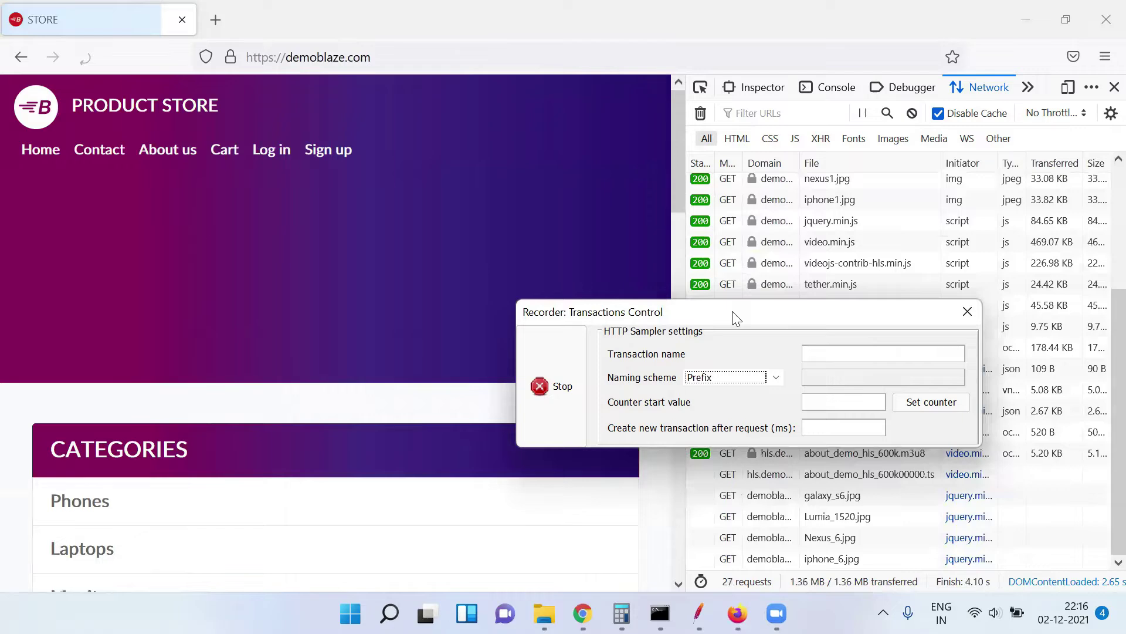
pyautogui.moveTo(735, 316); pyautogui.dragTo(788, 375)
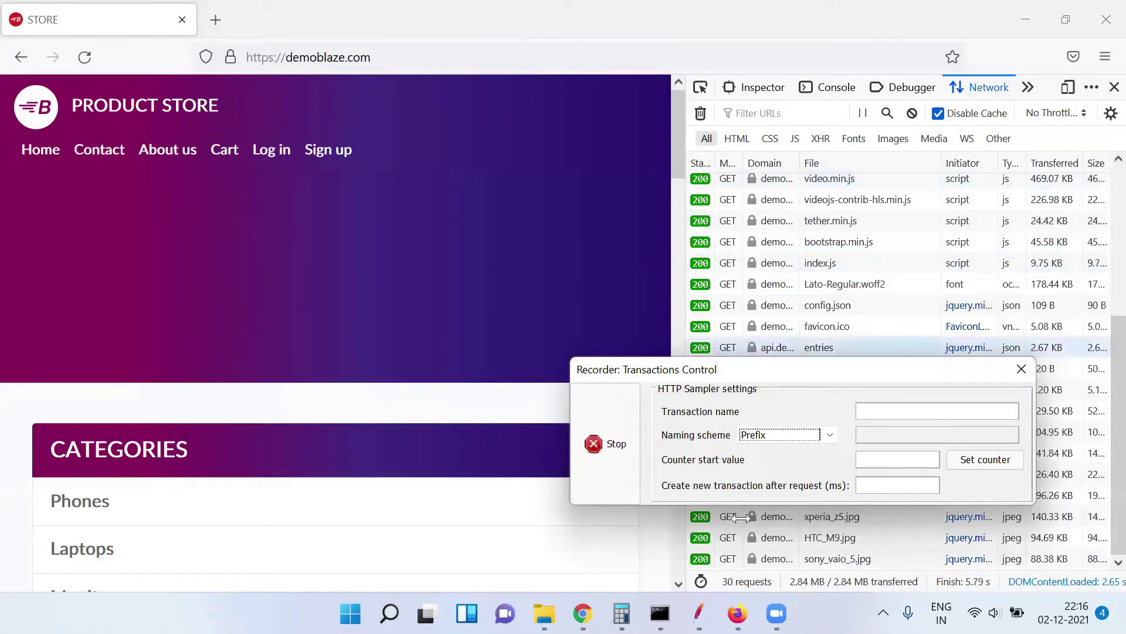
pyautogui.moveTo(699, 613)
pyautogui.click(586, 558)
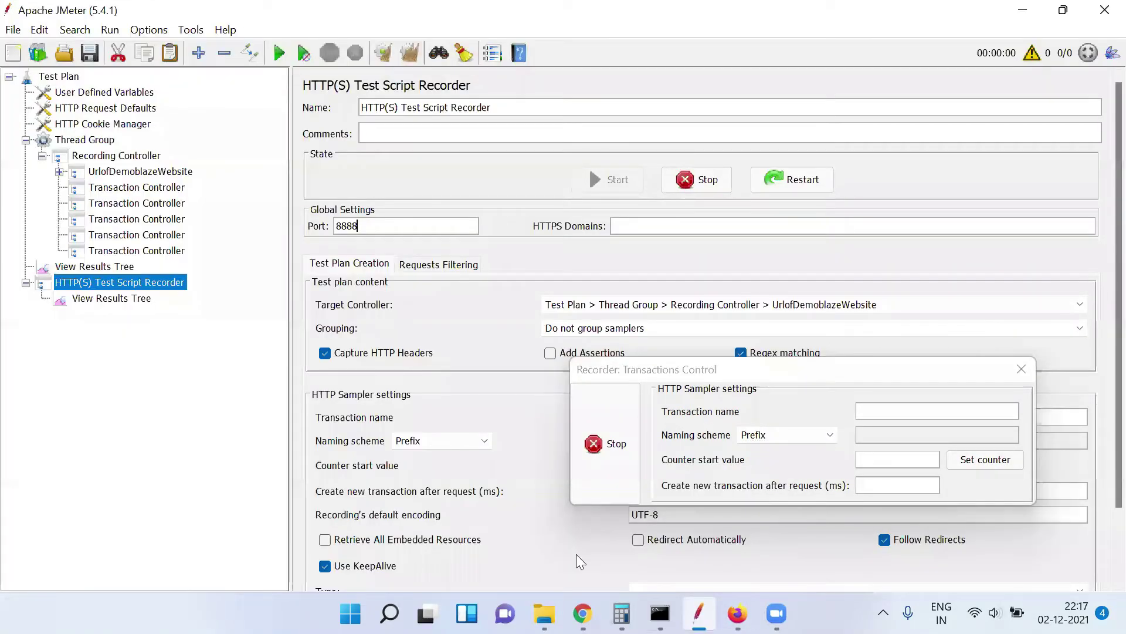
# Expand UrlofDemoblazeWebsite and step through its first recorded requests
pyautogui.click(60, 171)
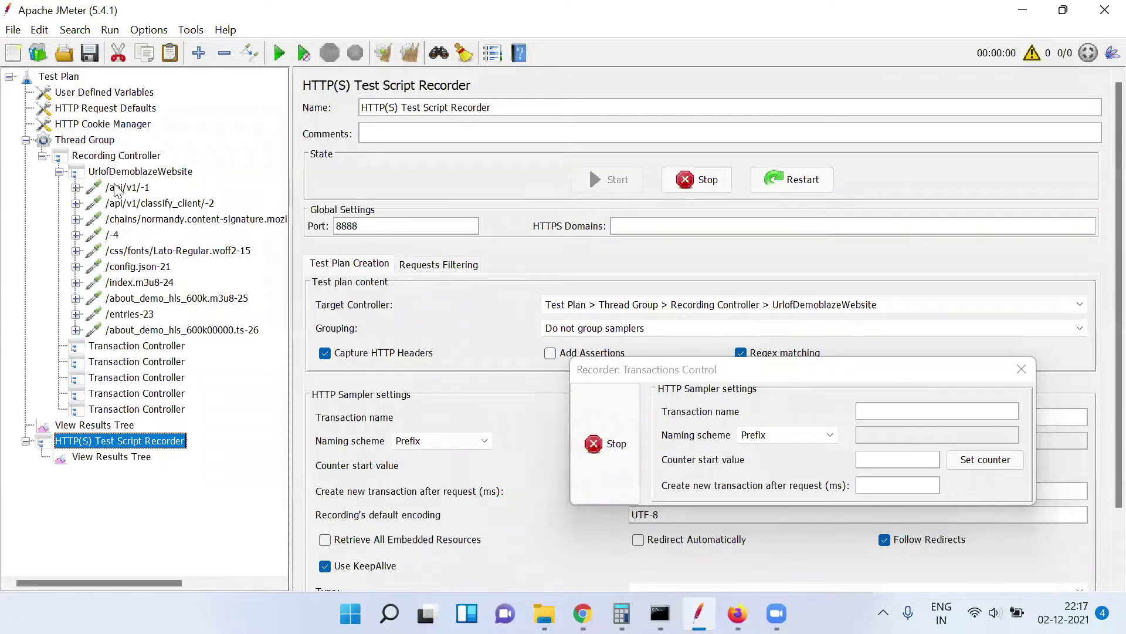
pyautogui.click(116, 189)
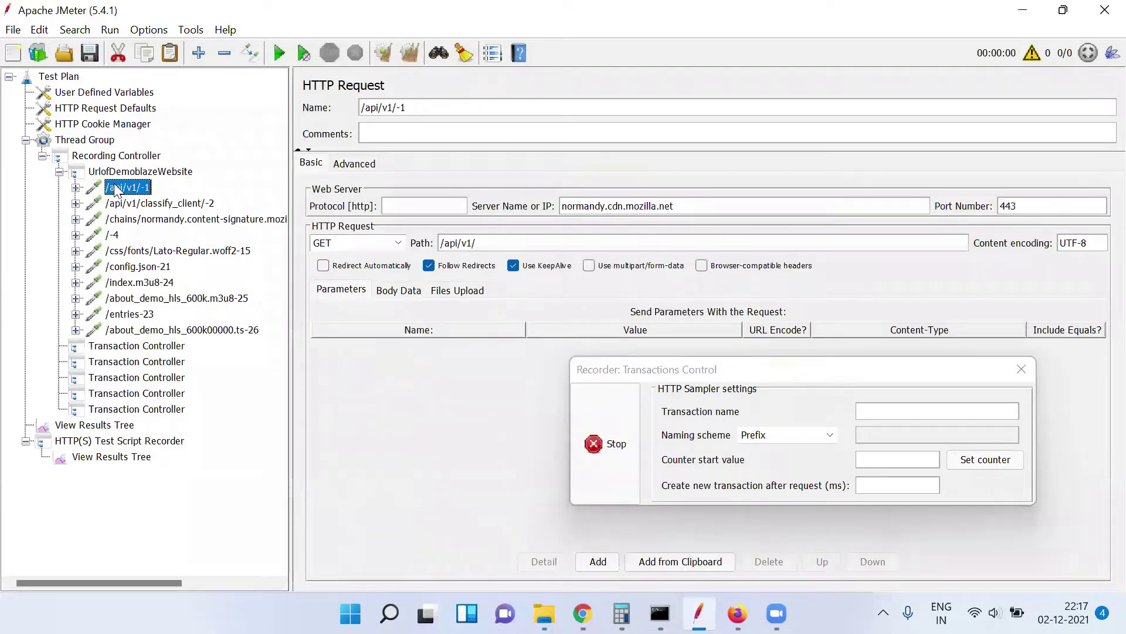
pyautogui.press('Down')
pyautogui.press('Up')
pyautogui.press('Up')
pyautogui.press('Down')
pyautogui.press('Down')
pyautogui.press('Down')
pyautogui.press('Down')
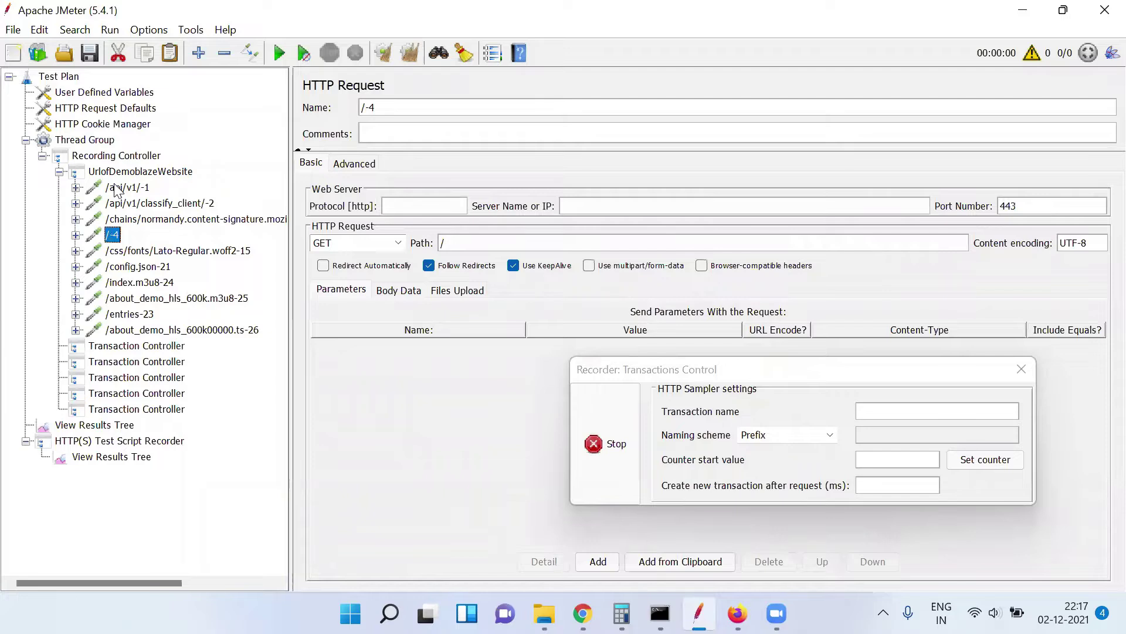
pyautogui.press('Down')
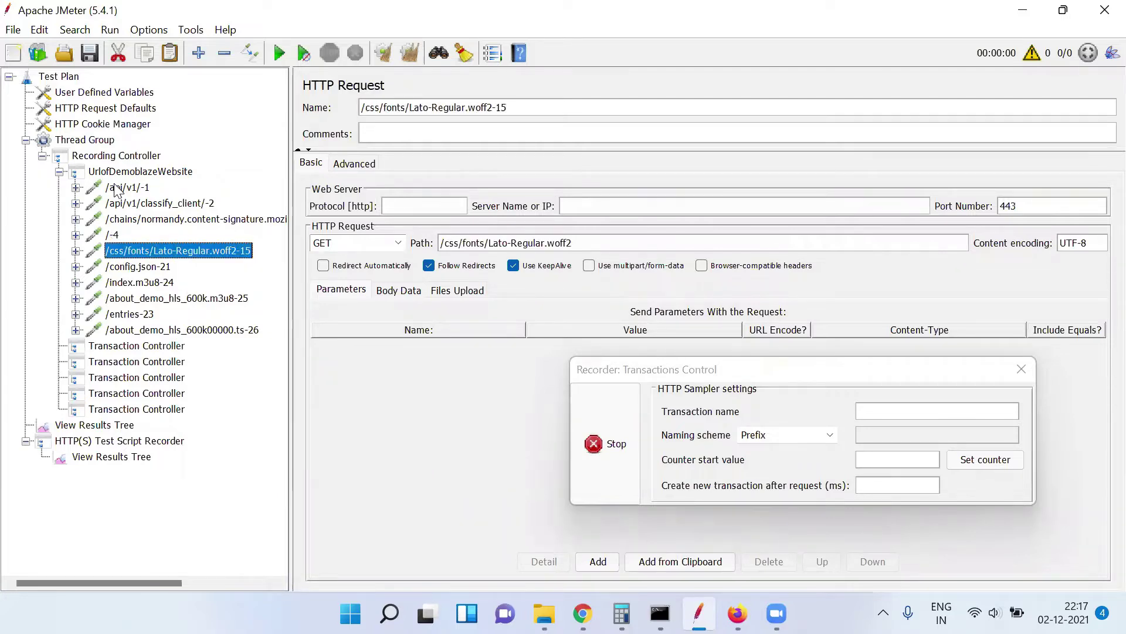
pyautogui.press('Up')
pyautogui.press('Up')
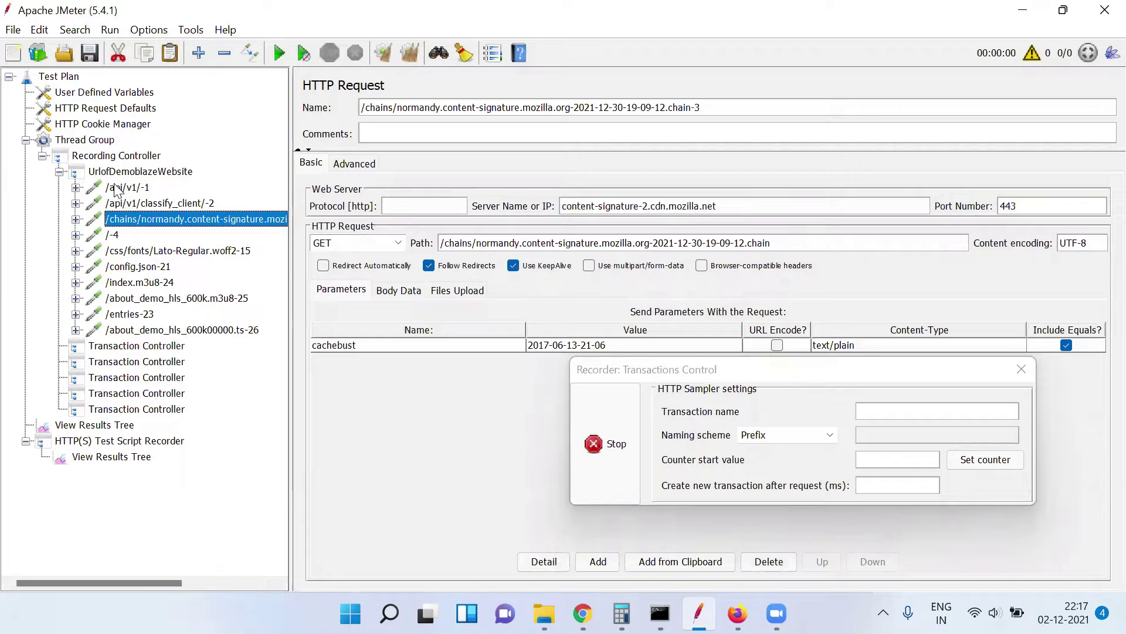
pyautogui.press('Up')
pyautogui.press('Up')
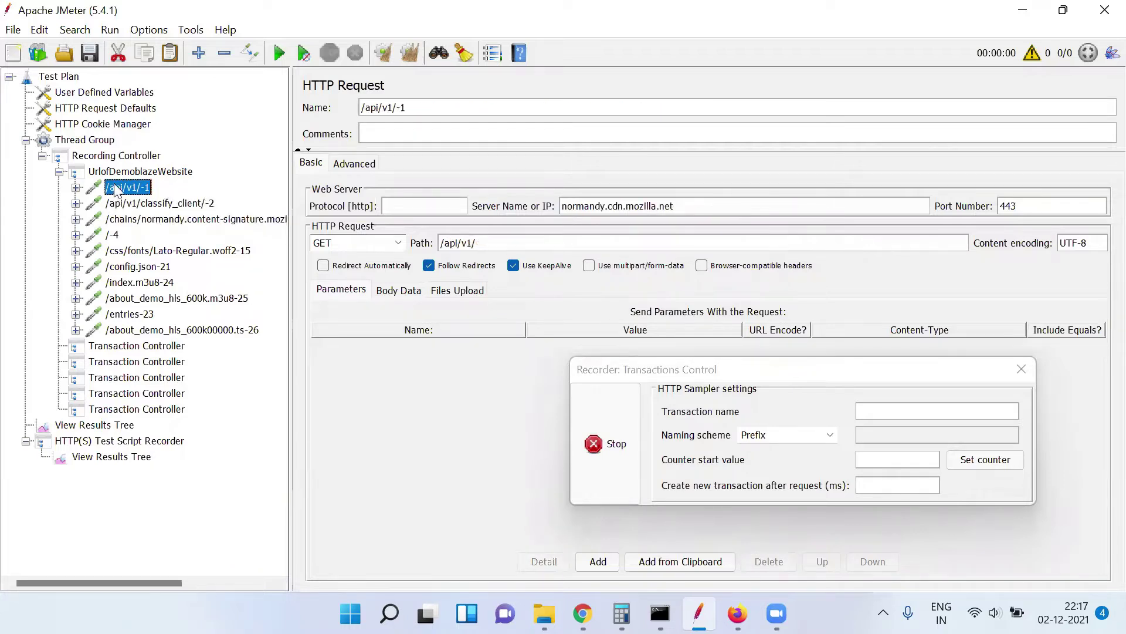
# Disable /api/v1/-1, classify_client-2 and the normandy chain sampler, then review the remaining requests
pyautogui.hotkey('shift', 'Down')
pyautogui.hotkey('shift', 'Down')
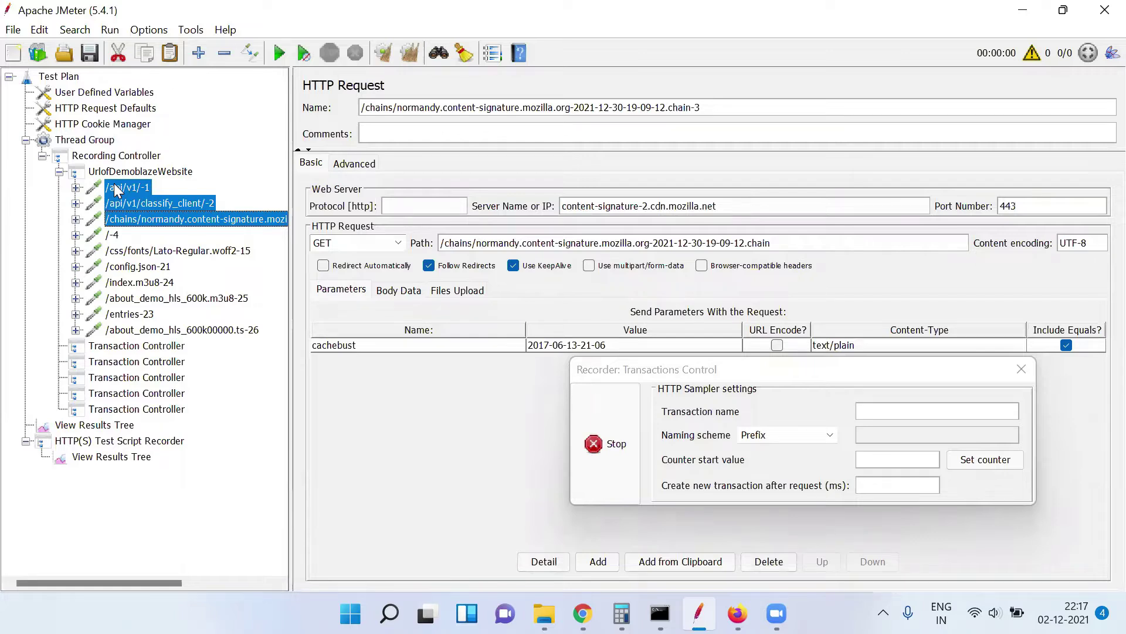
pyautogui.hotkey('ctrl', 't')
pyautogui.press('Down')
pyautogui.press('Down')
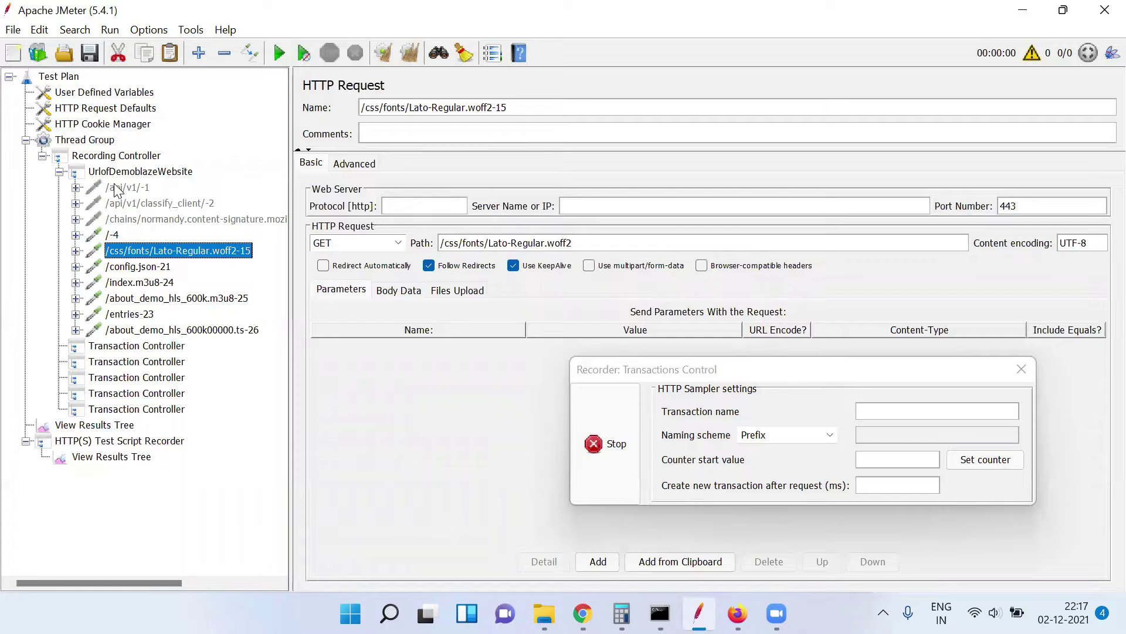
pyautogui.press('Down')
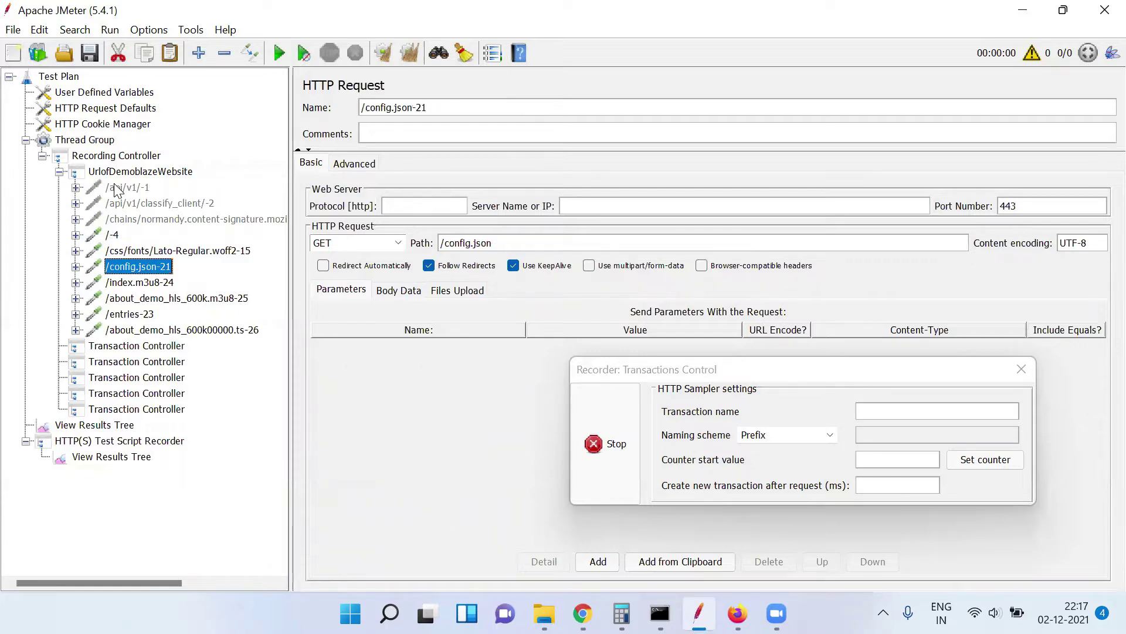
pyautogui.press('Down')
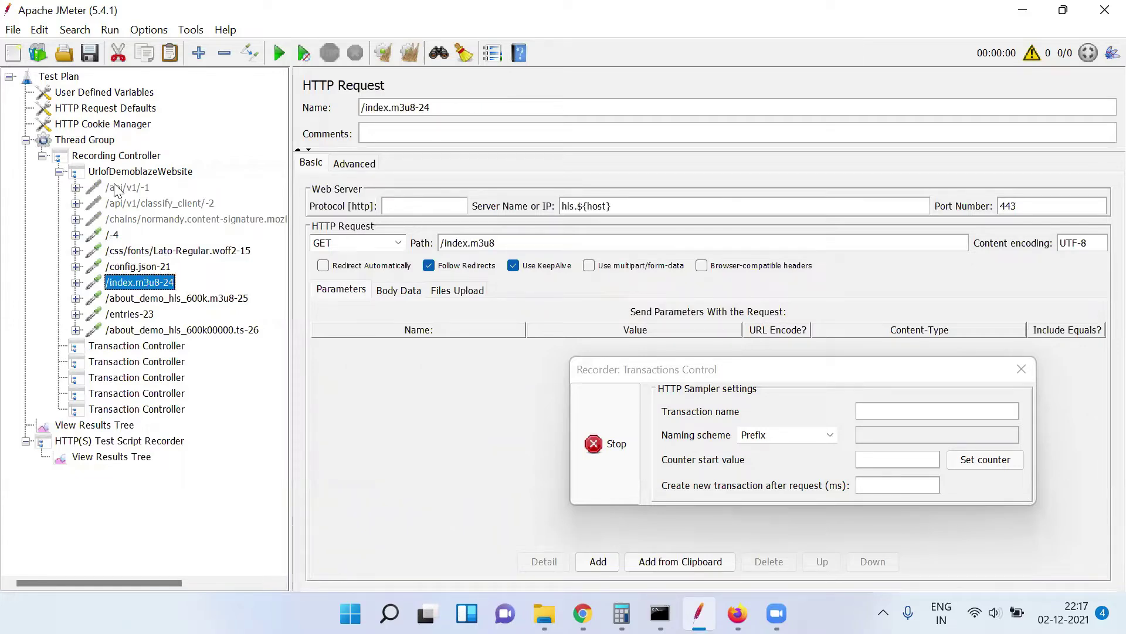
pyautogui.press('Down')
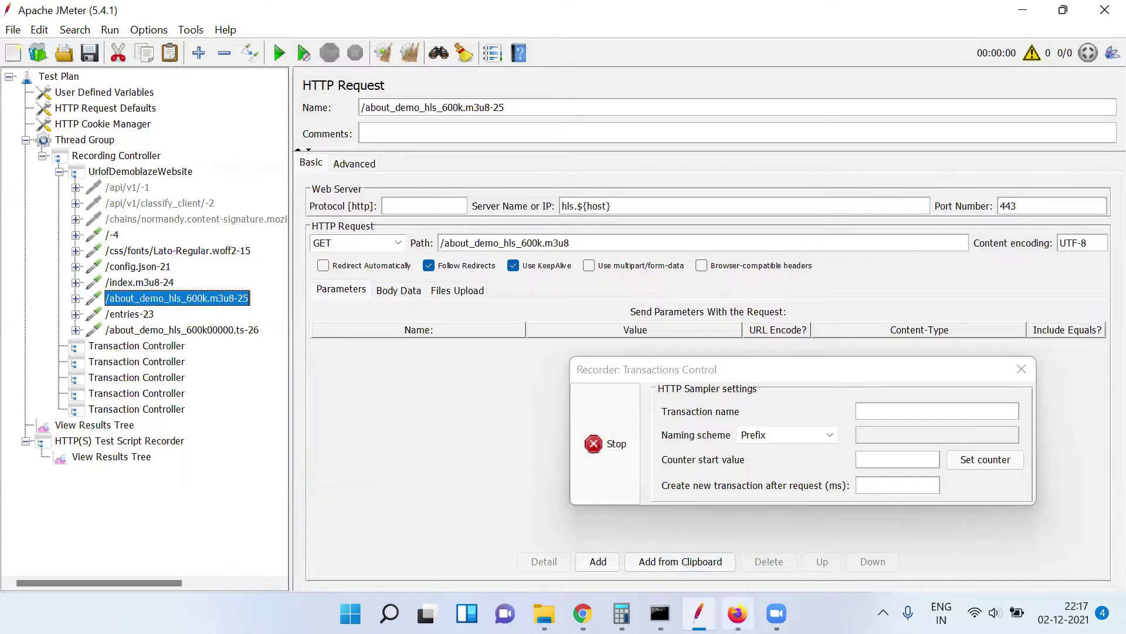
# Move the recorder window off Firefox's request list and view the recorded /-4 sampler
pyautogui.click(737, 613)
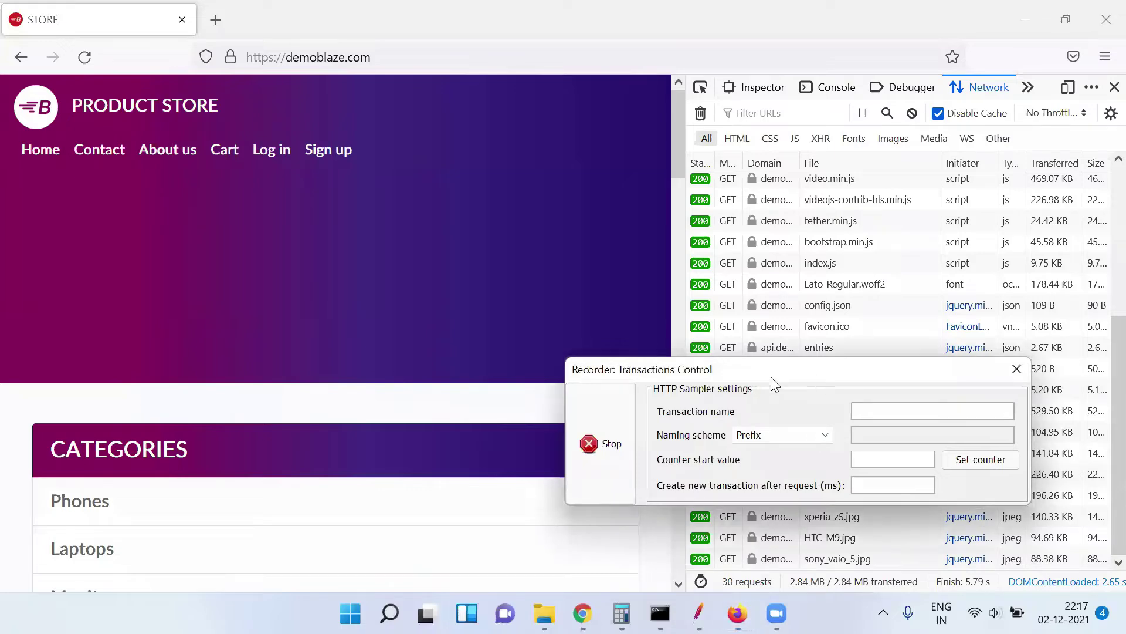
pyautogui.moveTo(771, 377); pyautogui.dragTo(454, 458)
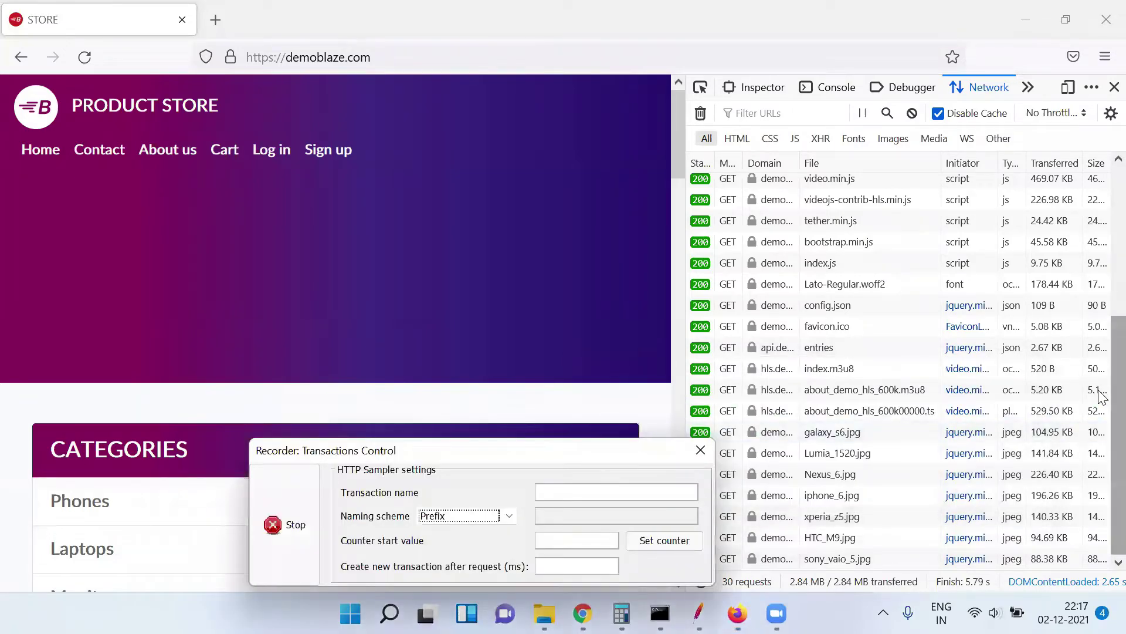
pyautogui.scroll(5, 1100, 396)
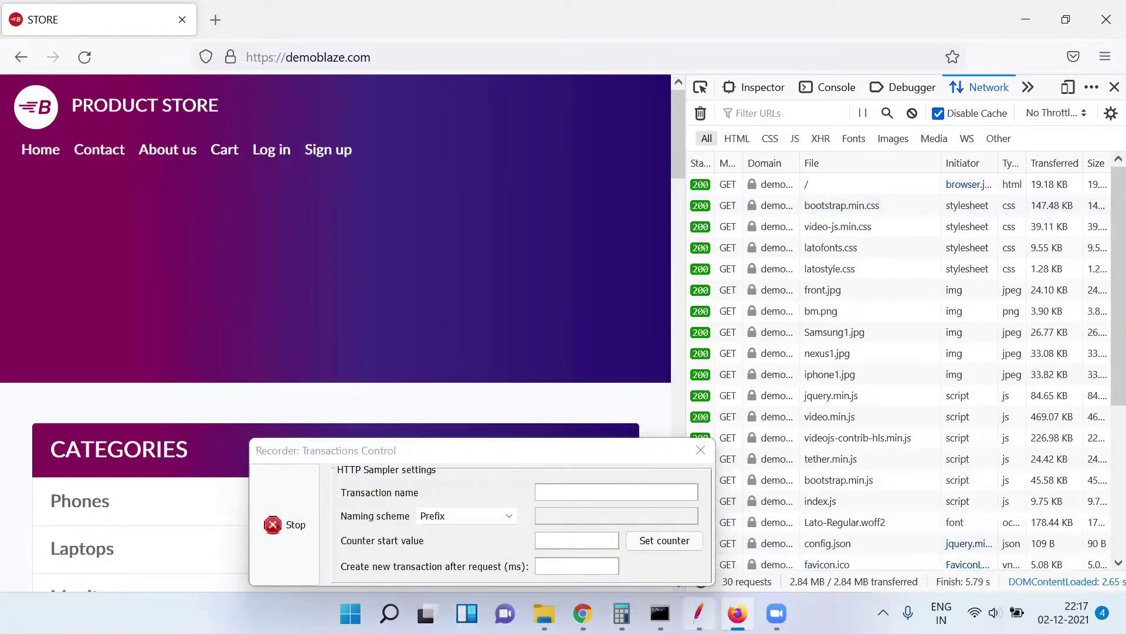
pyautogui.click(698, 613)
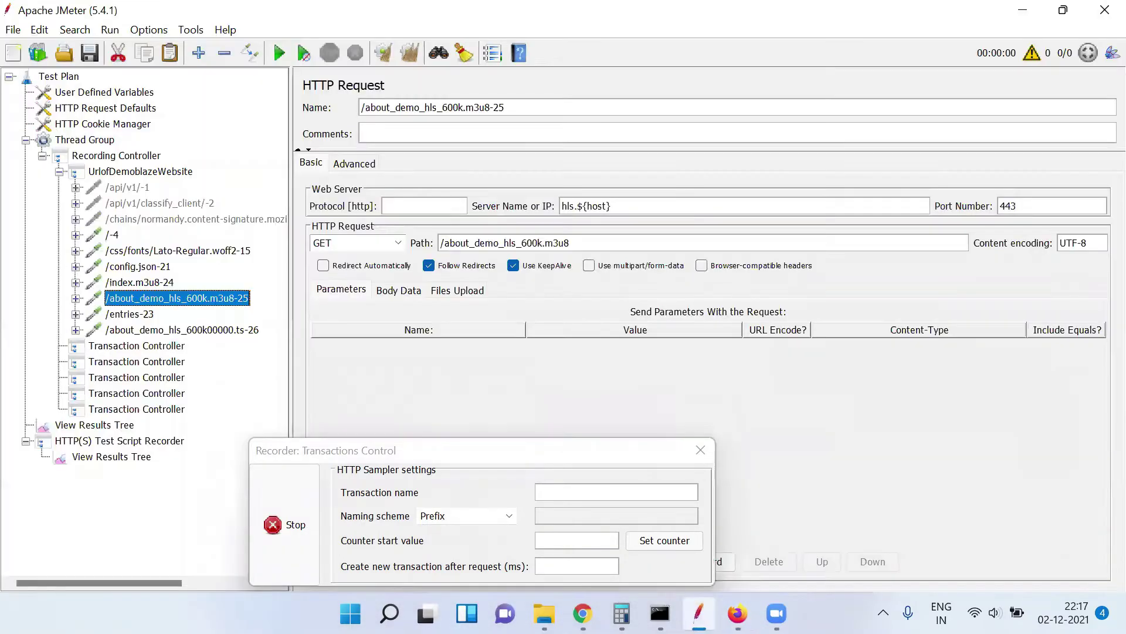
pyautogui.click(112, 235)
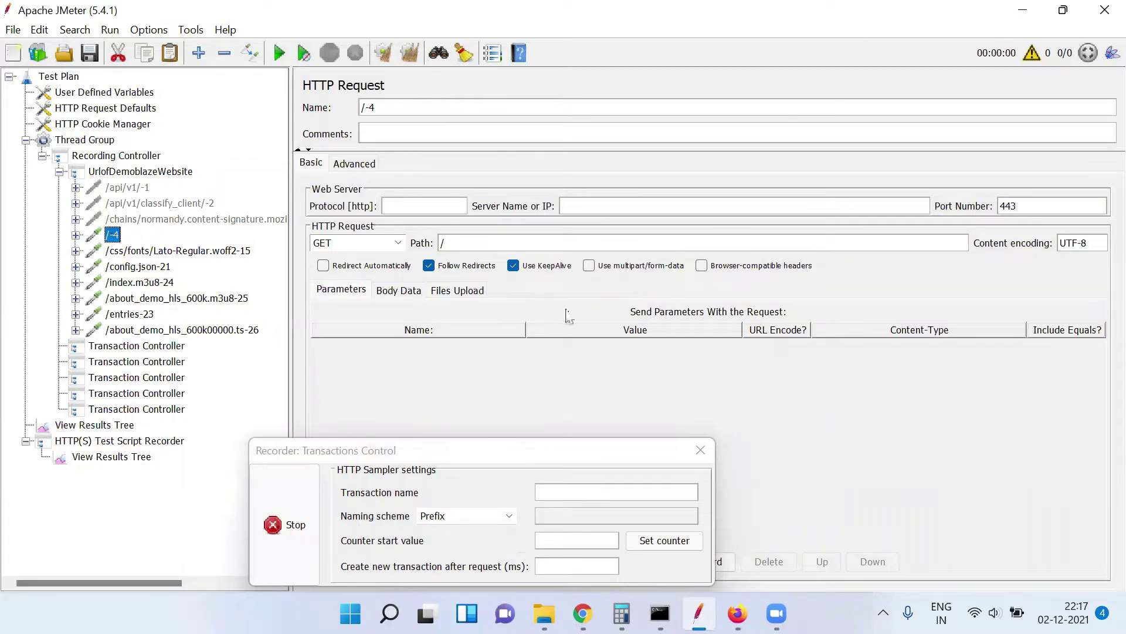
# Compare Firefox's network log with the recorded /config.json-21 and /index.m3u8-24 samplers
pyautogui.click(737, 613)
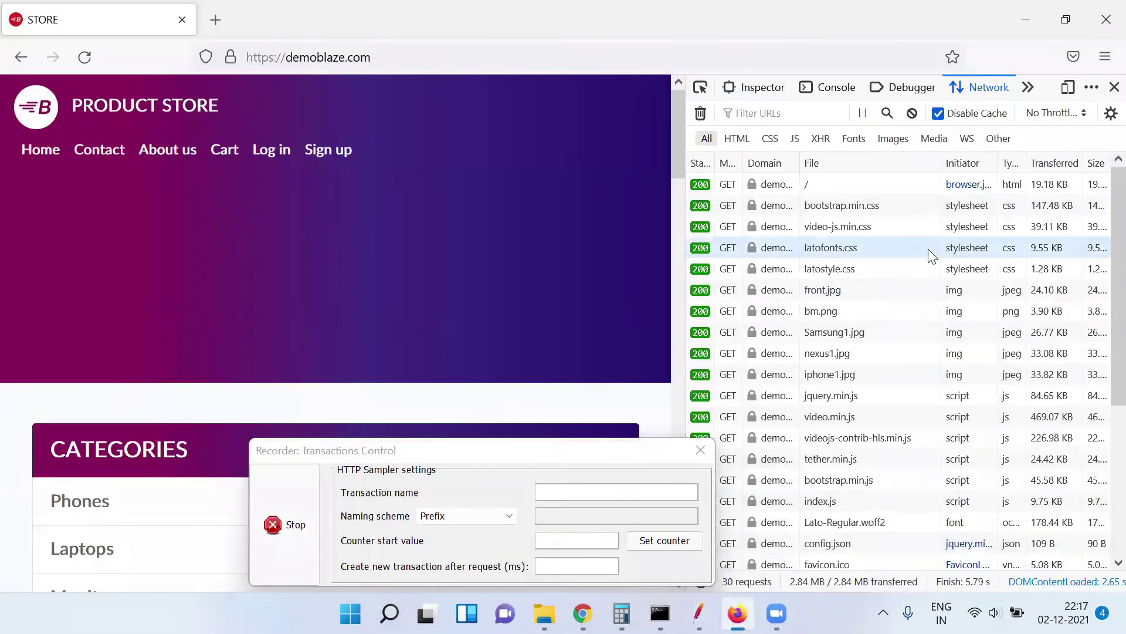
pyautogui.moveTo(904, 283)
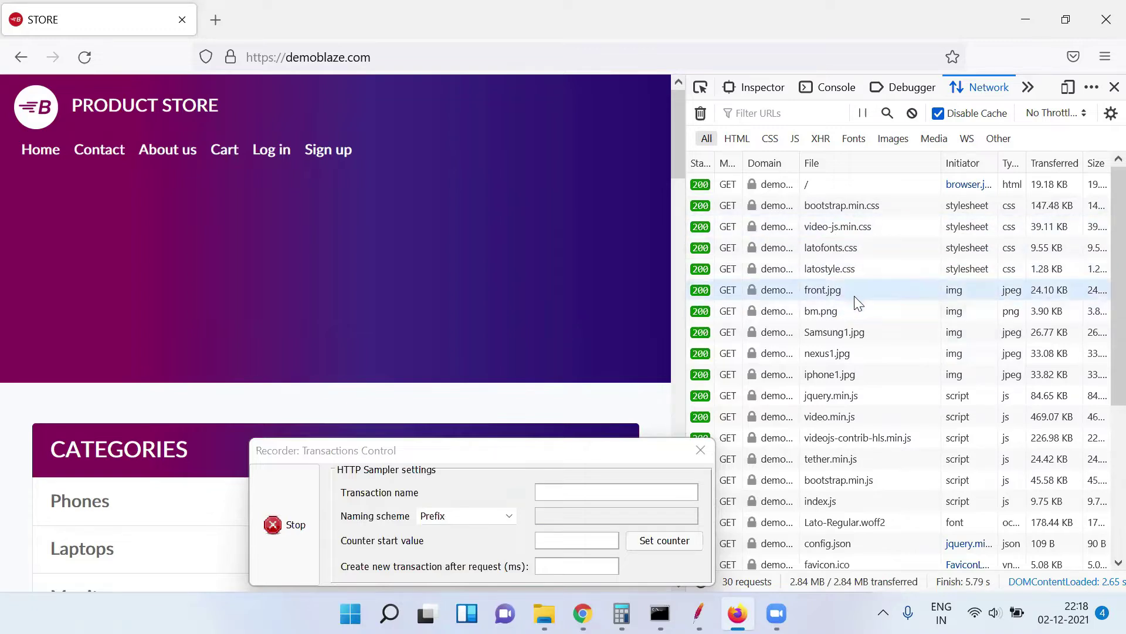
pyautogui.moveTo(855, 315)
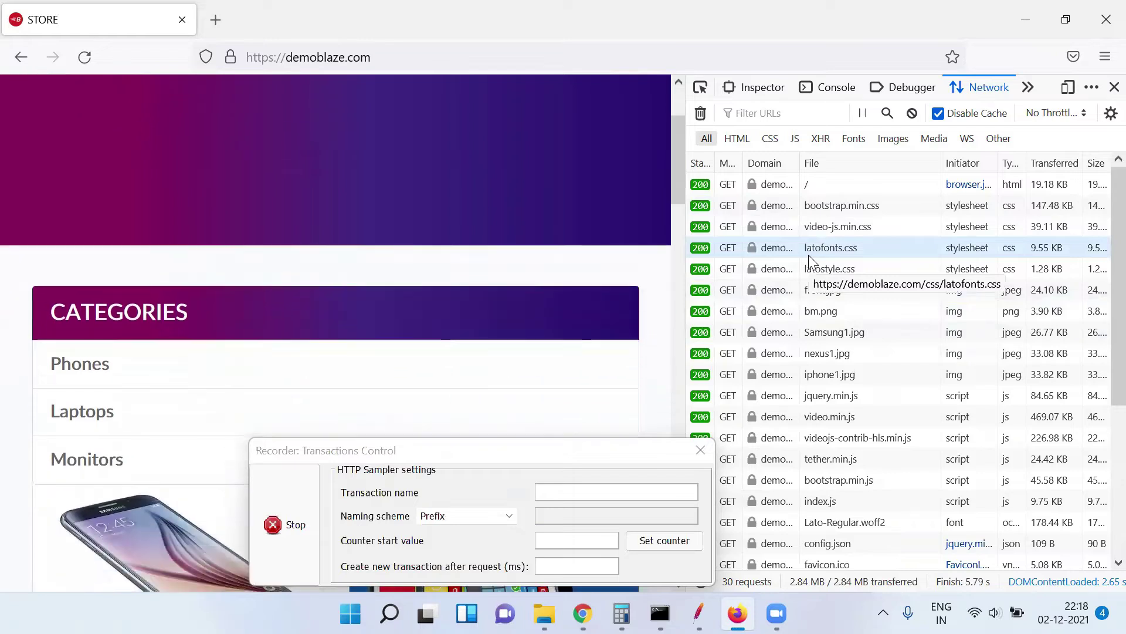
pyautogui.scroll(-3, 1100, 317)
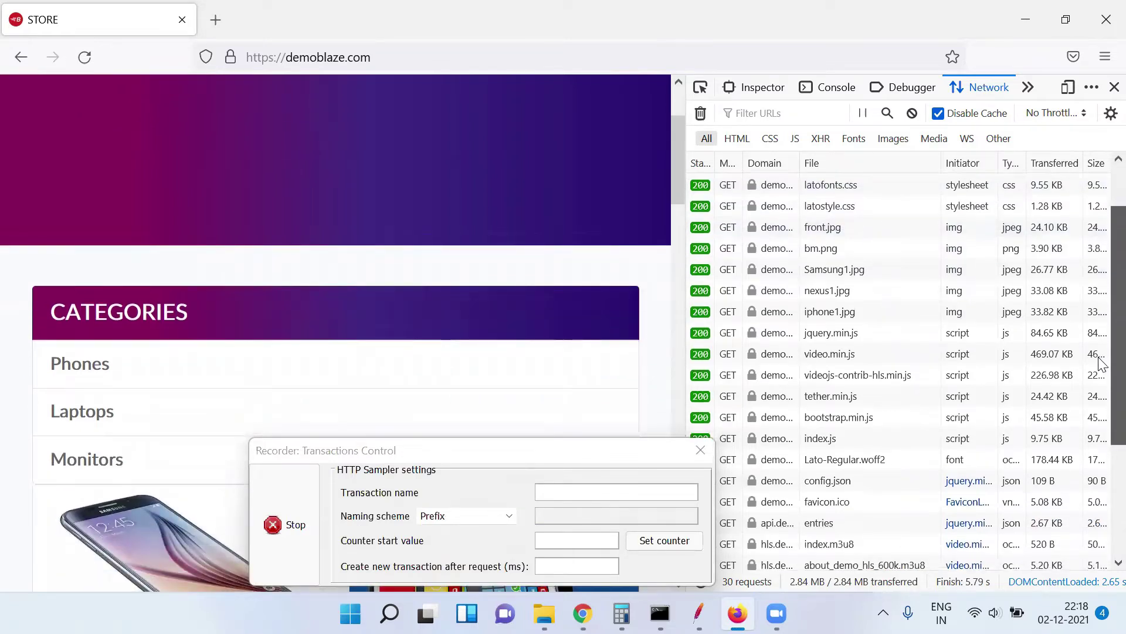
pyautogui.scroll(2, 1100, 352)
pyautogui.scroll(-2, 1101, 352)
pyautogui.scroll(-3, 1102, 405)
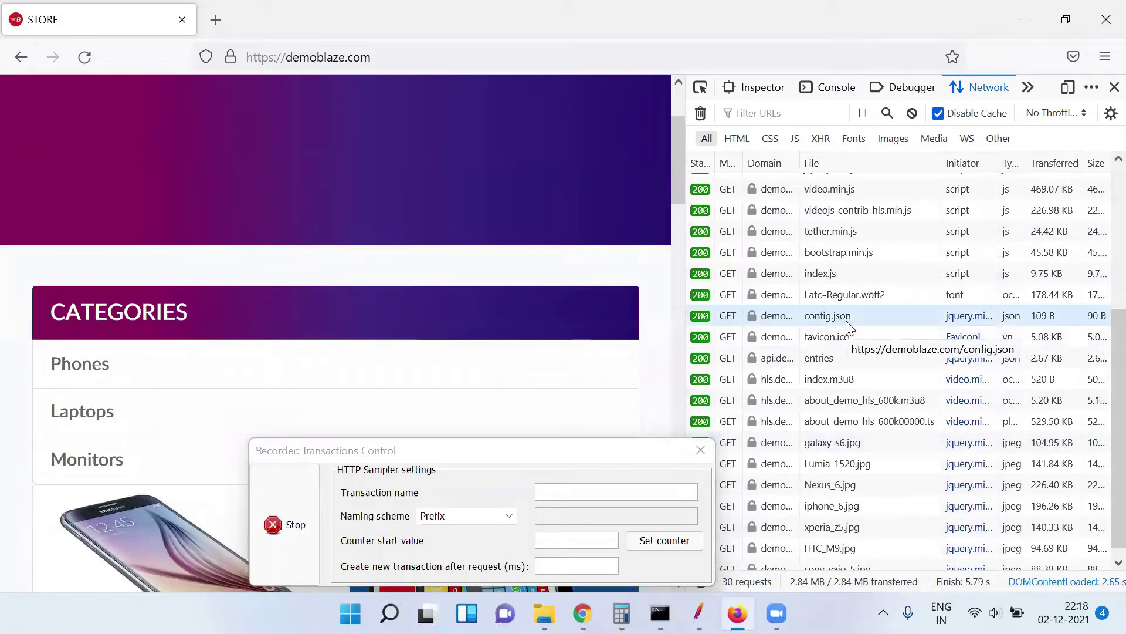
pyautogui.click(698, 613)
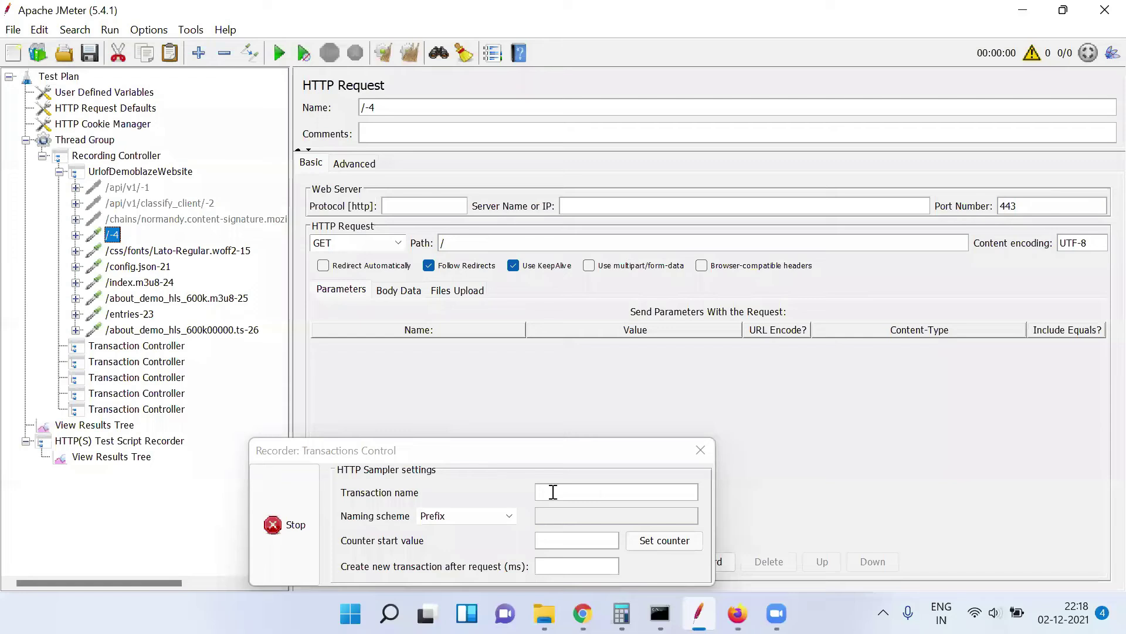
pyautogui.click(149, 271)
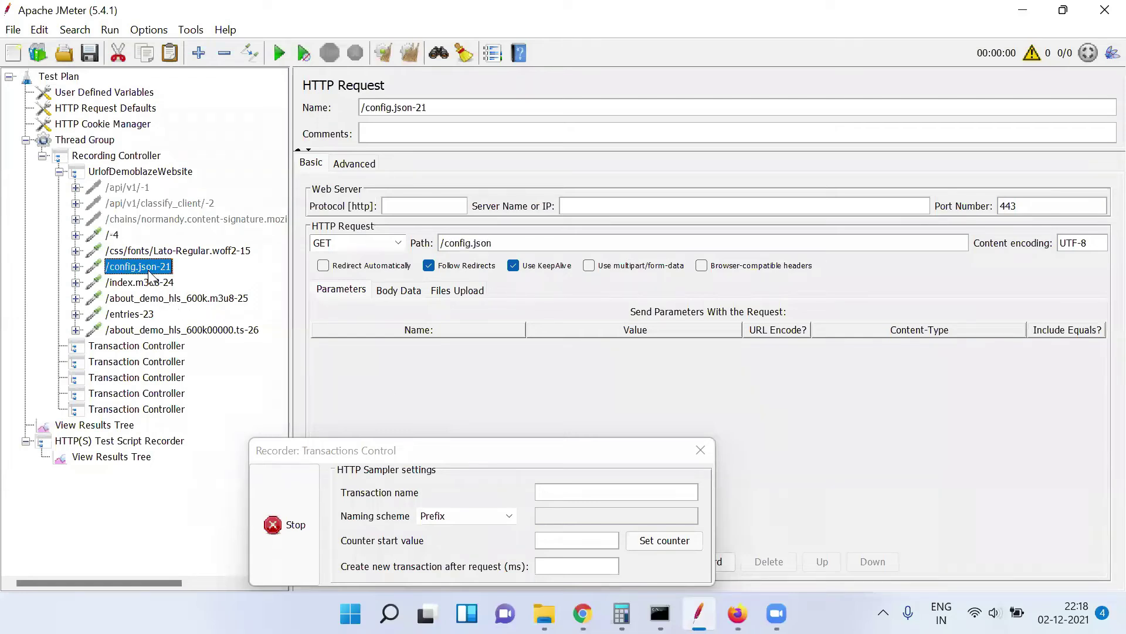
pyautogui.click(166, 284)
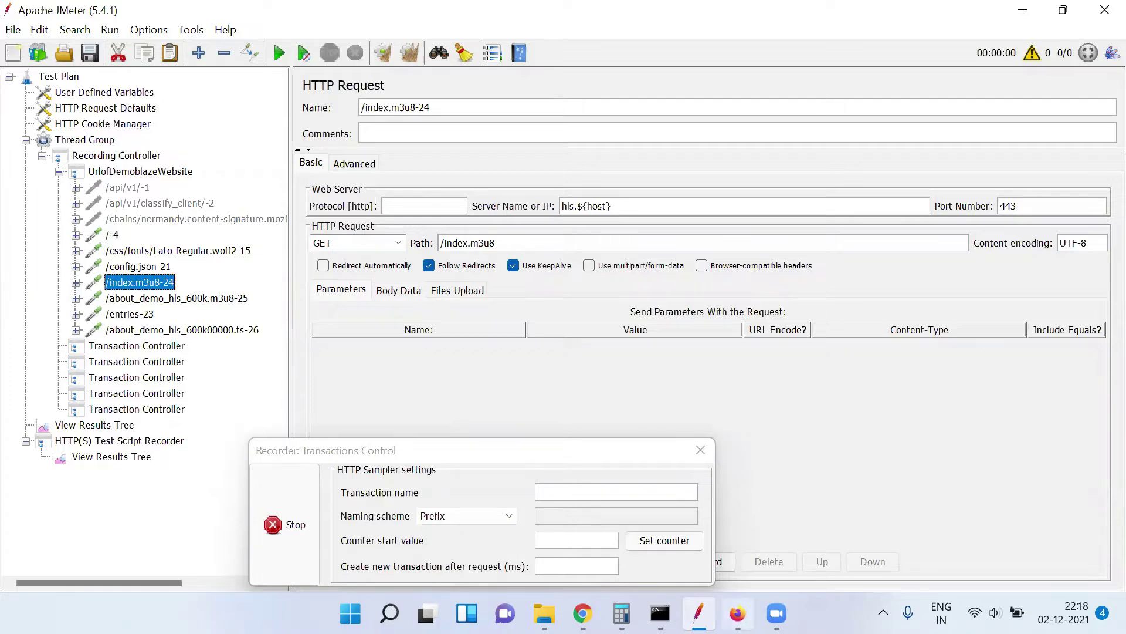
# Review /about_demo_hls_600k.m3u8-25 and /entries-23, then reload demoblaze.com with F5
pyautogui.click(738, 613)
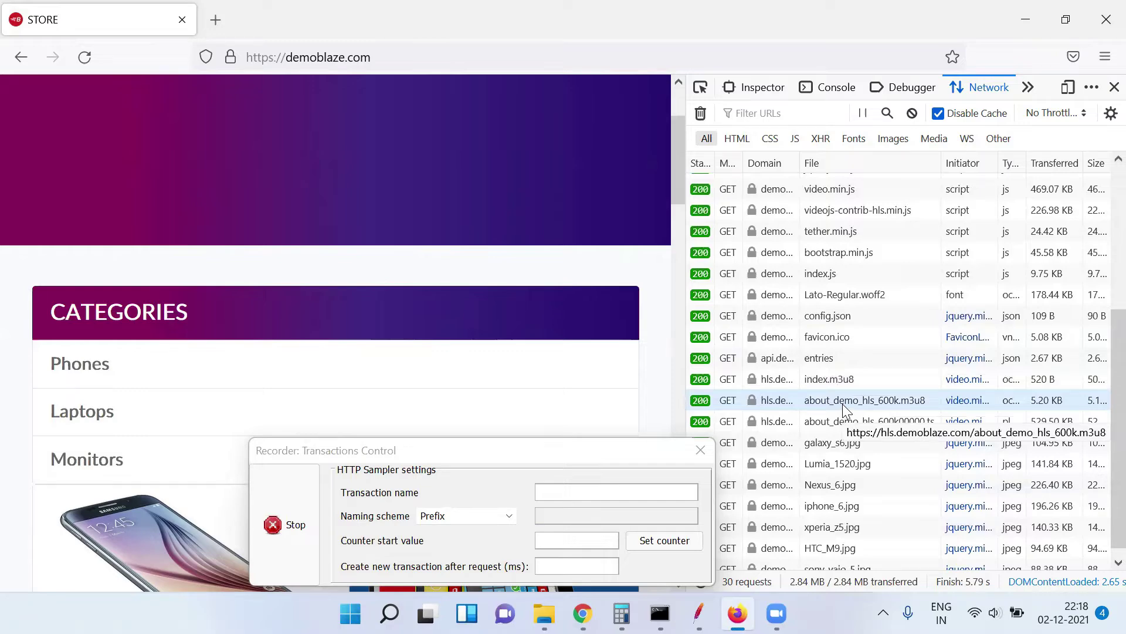
pyautogui.hotkey('alt', 'Tab')
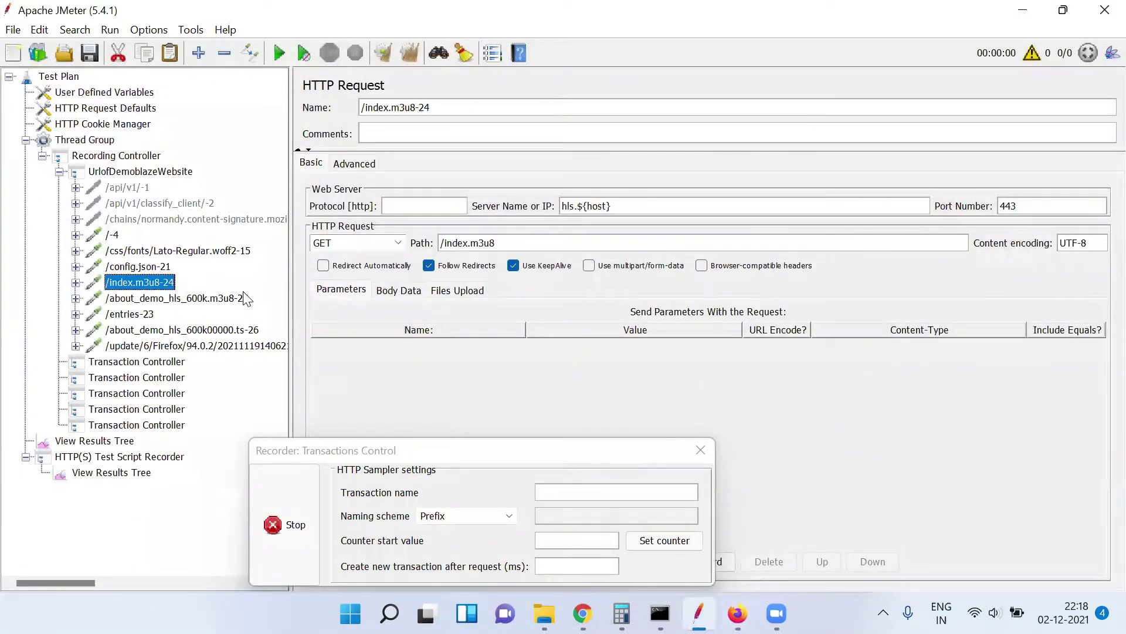
pyautogui.click(237, 299)
pyautogui.click(147, 316)
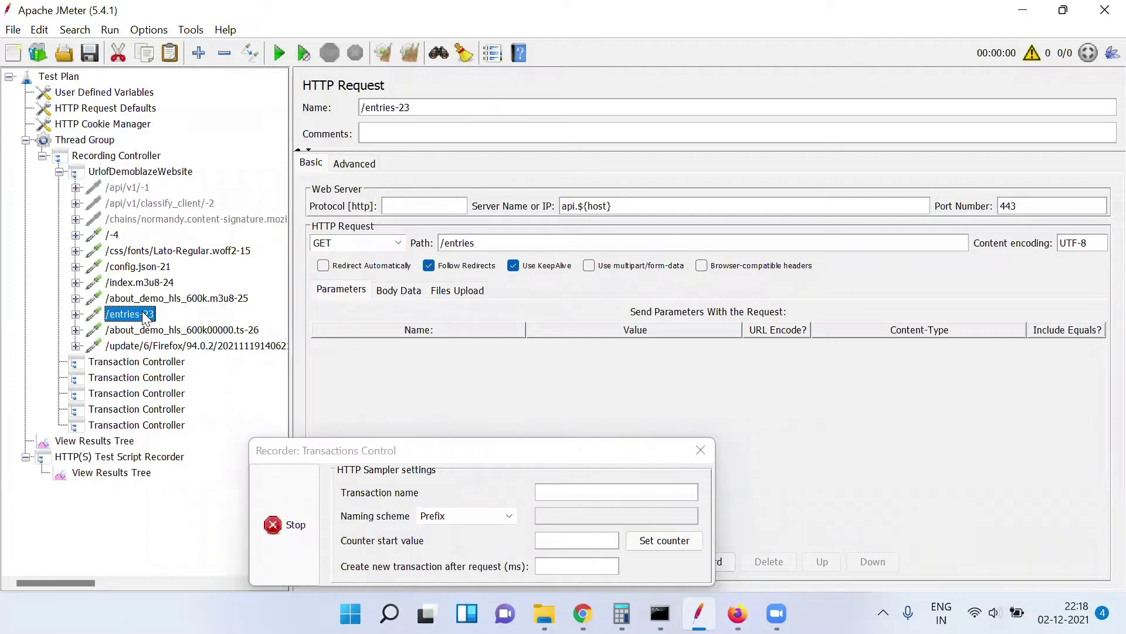
pyautogui.hotkey('alt', 'Tab')
pyautogui.press('F5')
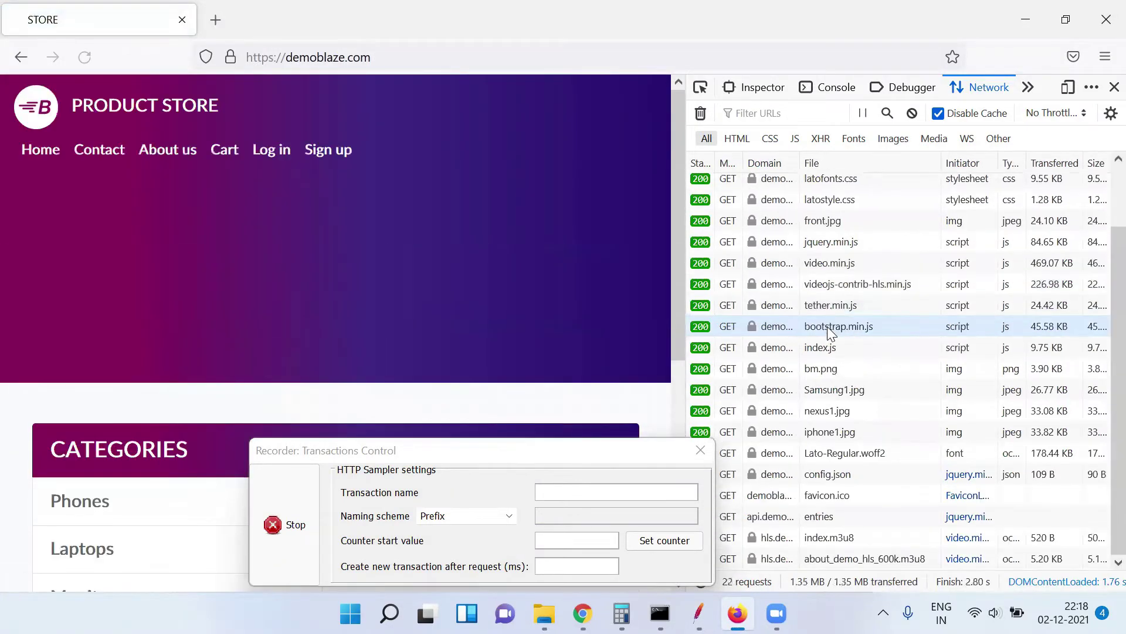
# Disable the duplicate reload samplers starting at /-35 and the Firefox /update request
pyautogui.hotkey('alt', 'Tab')
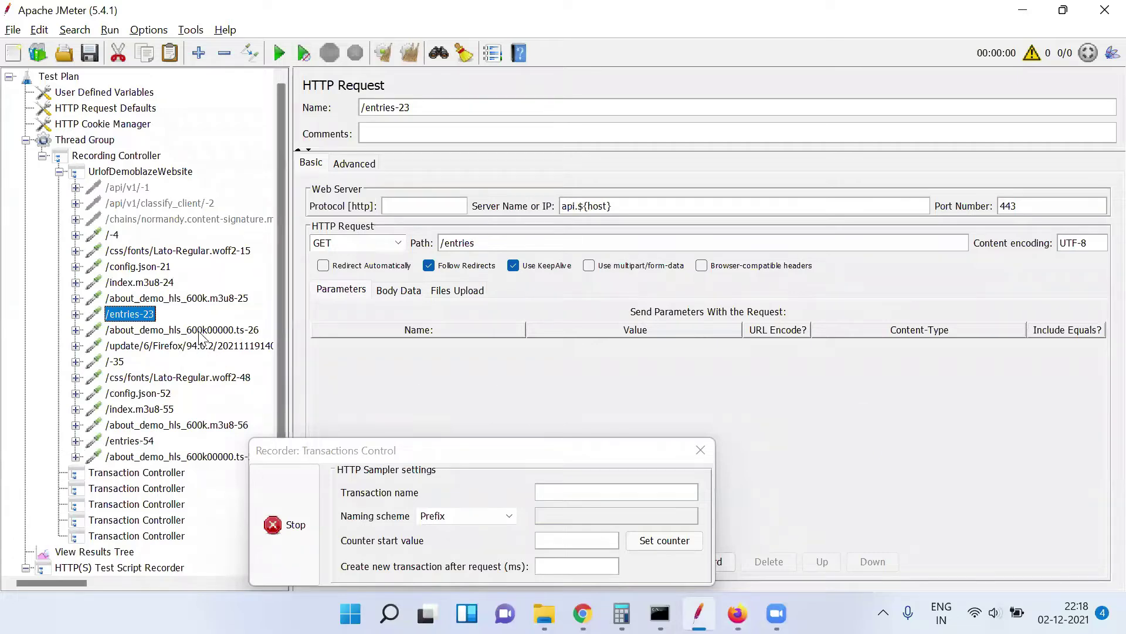
pyautogui.click(116, 363)
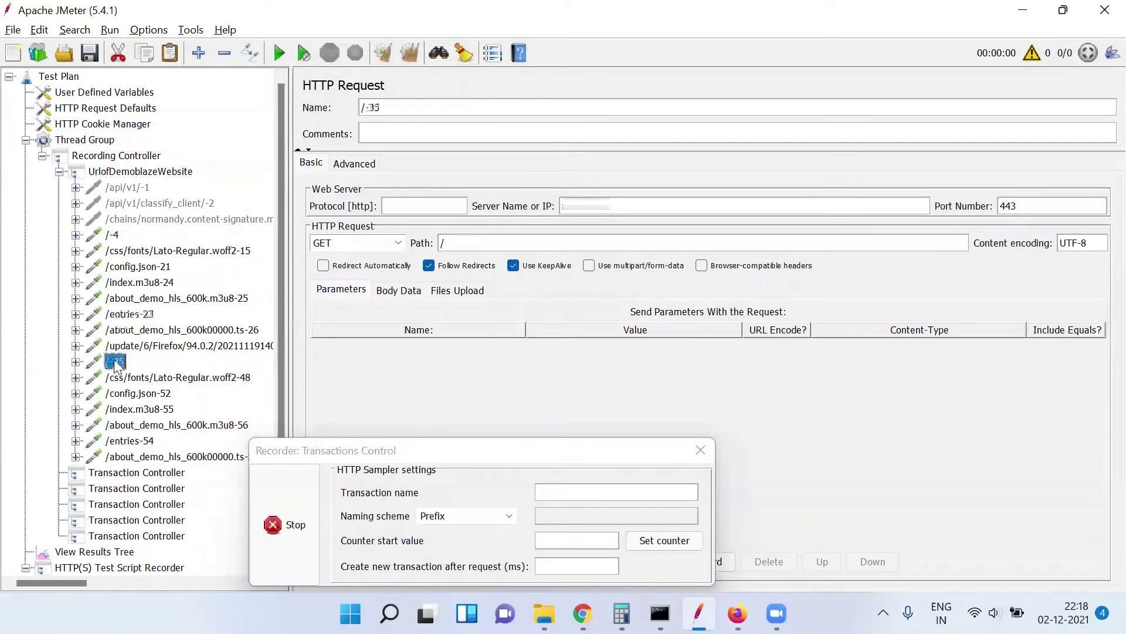
pyautogui.click(152, 376)
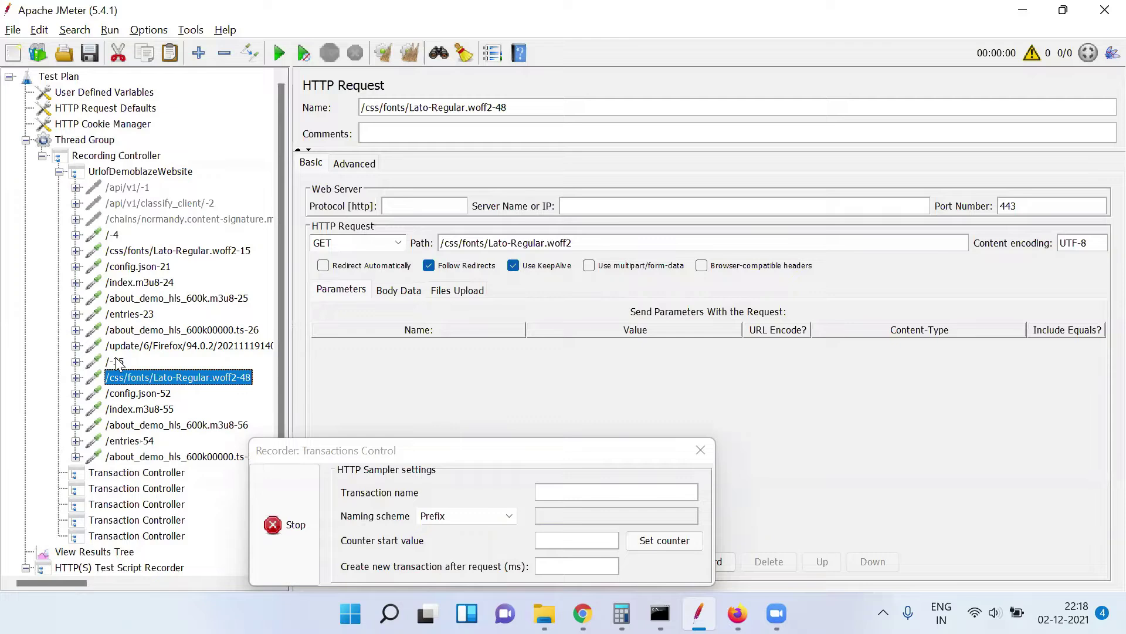
pyautogui.click(112, 359)
pyautogui.hotkey('shift', 'Down')
pyautogui.hotkey('shift', 'Down')
pyautogui.hotkey('shift', 'Down')
pyautogui.hotkey('shift', 'Down')
pyautogui.hotkey('shift', 'Down')
pyautogui.hotkey('shift', 'Down')
pyautogui.moveTo(110, 362); pyautogui.dragTo(112, 363)
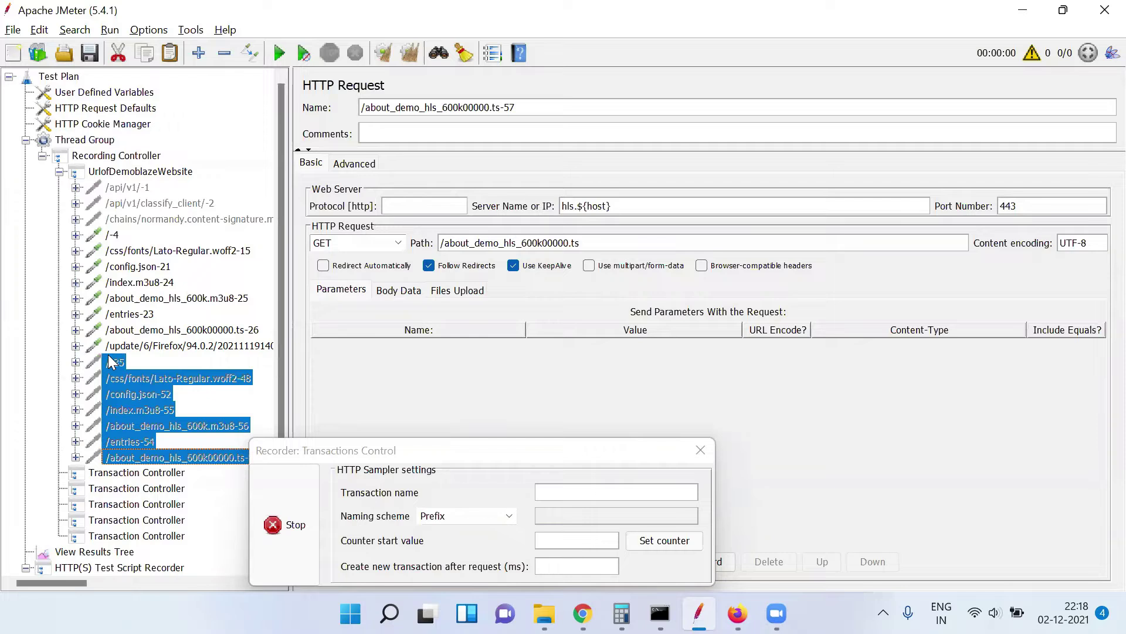
pyautogui.moveTo(111, 362); pyautogui.dragTo(139, 346)
pyautogui.hotkey('ctrl', 't')
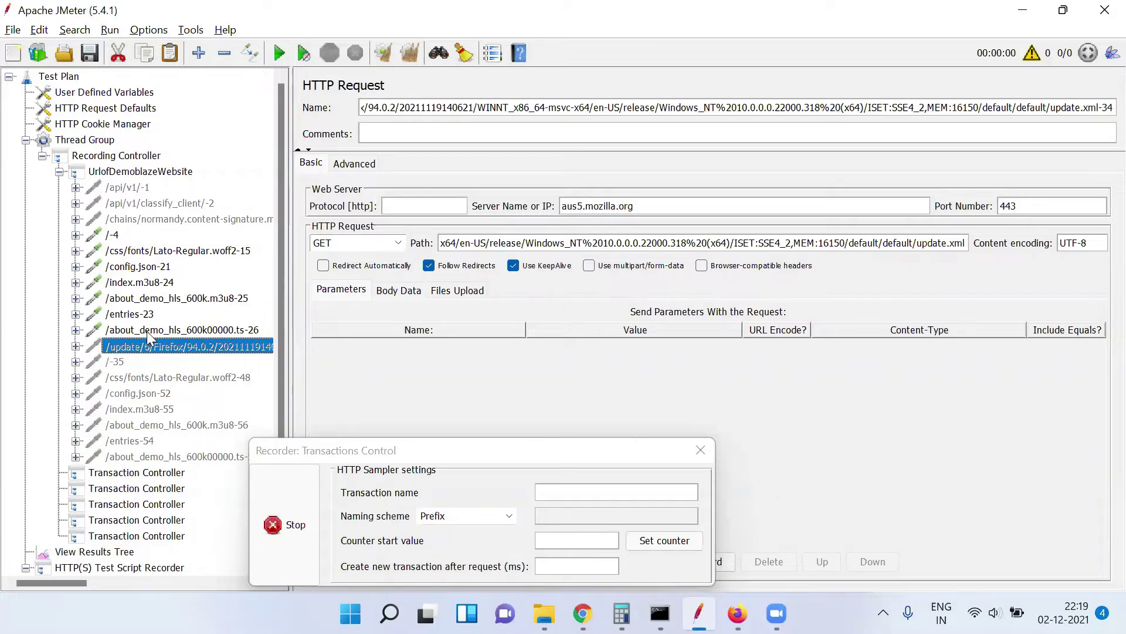
# Recheck the disabled samplers, collapse UrlofDemoblazeWebsite and show the HTTP(S) Test Script Recorder
pyautogui.click(149, 331)
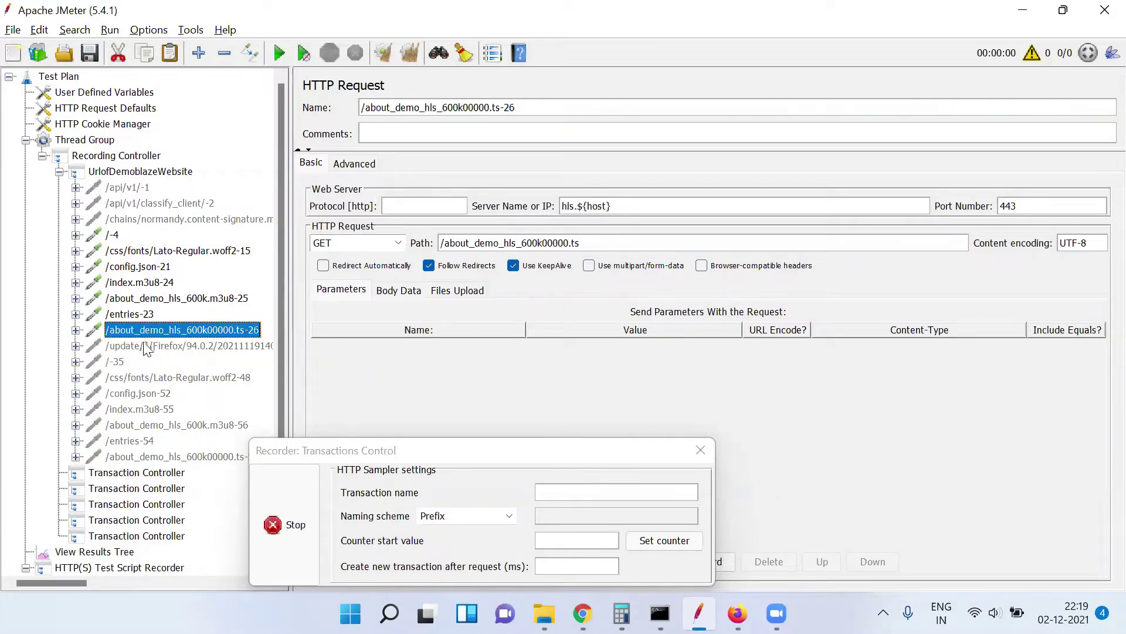
pyautogui.click(144, 347)
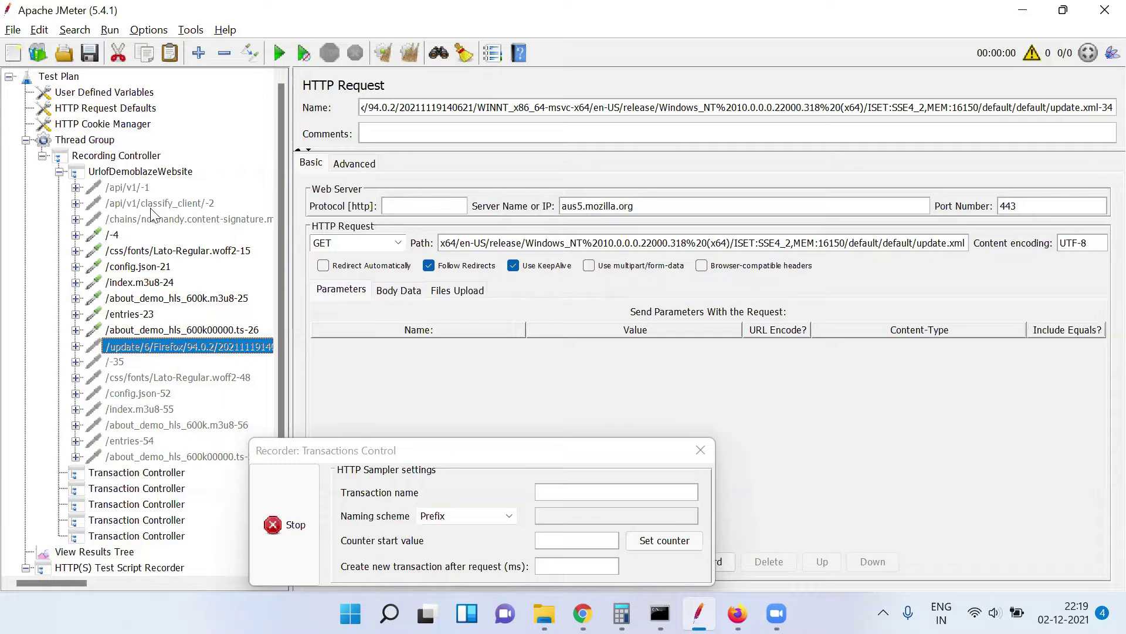
pyautogui.click(138, 172)
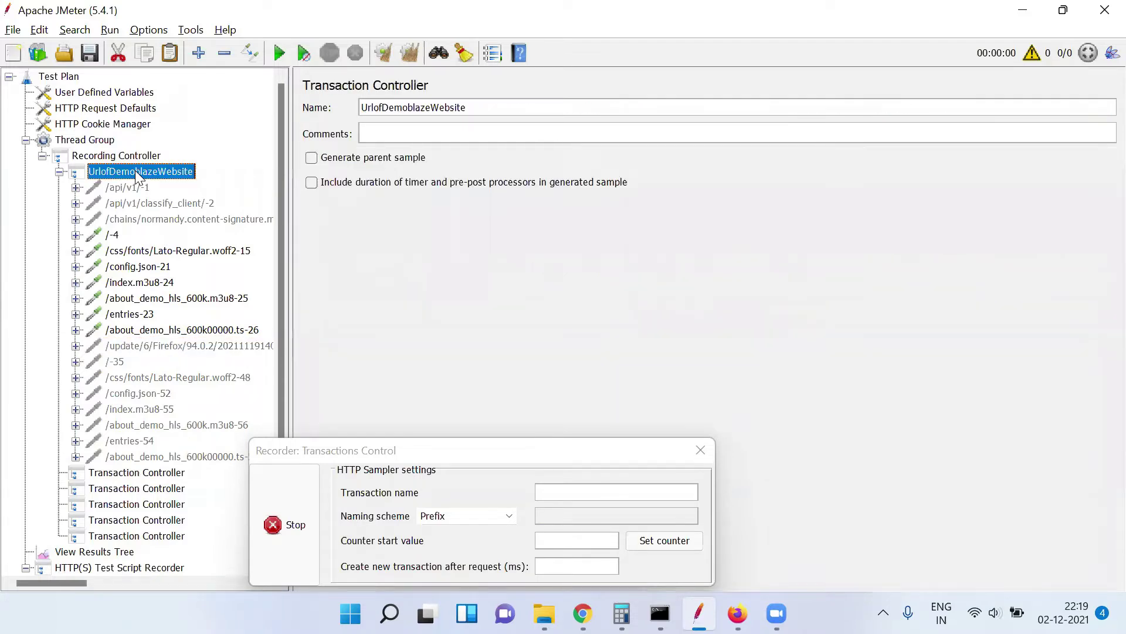
pyautogui.click(59, 172)
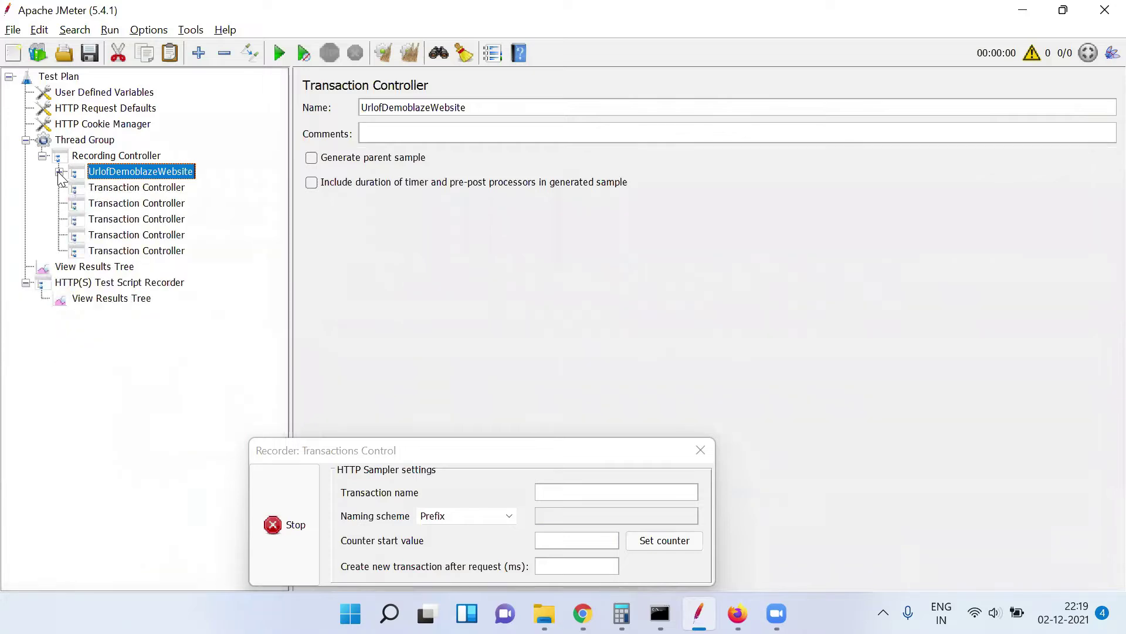
pyautogui.click(103, 284)
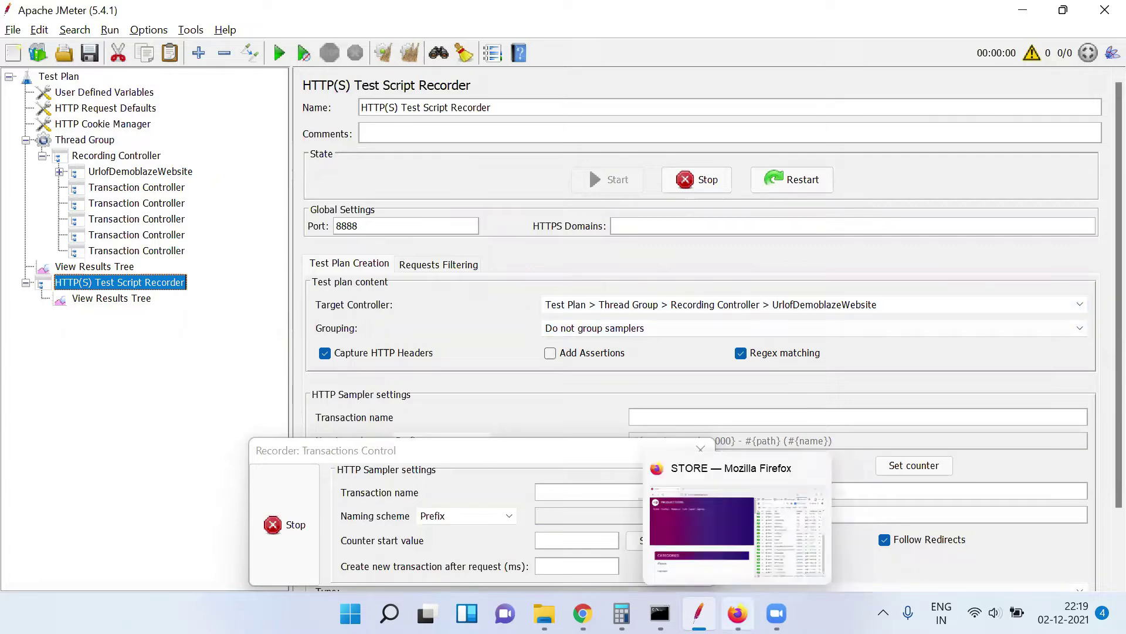
# Clear Firefox's DevTools network log, then switch back to JMeter
pyautogui.click(737, 613)
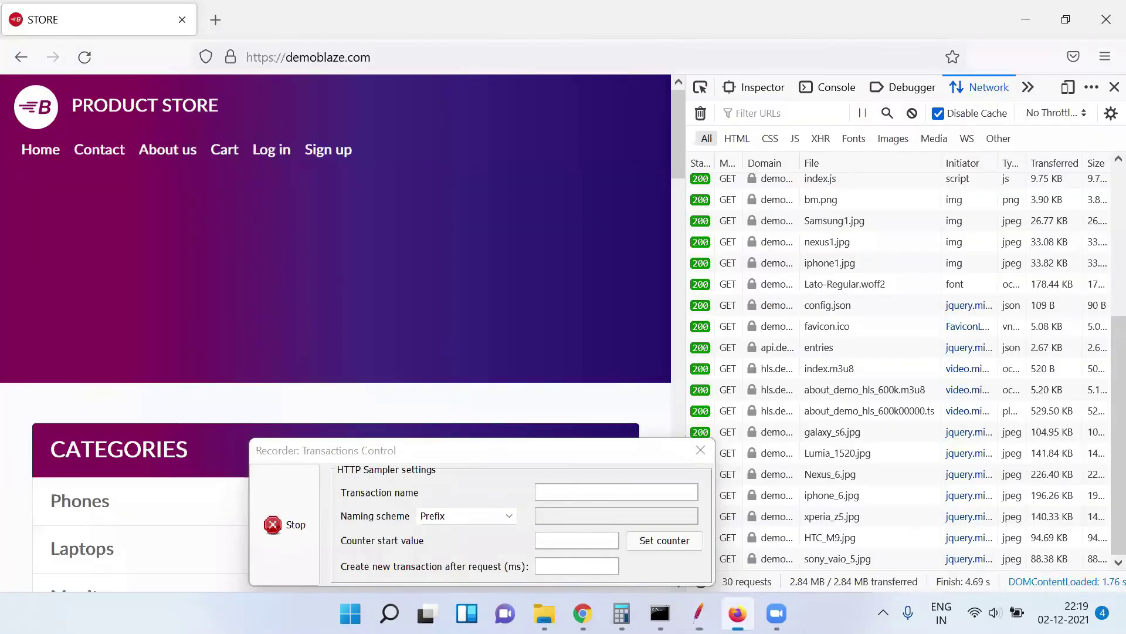
pyautogui.click(701, 114)
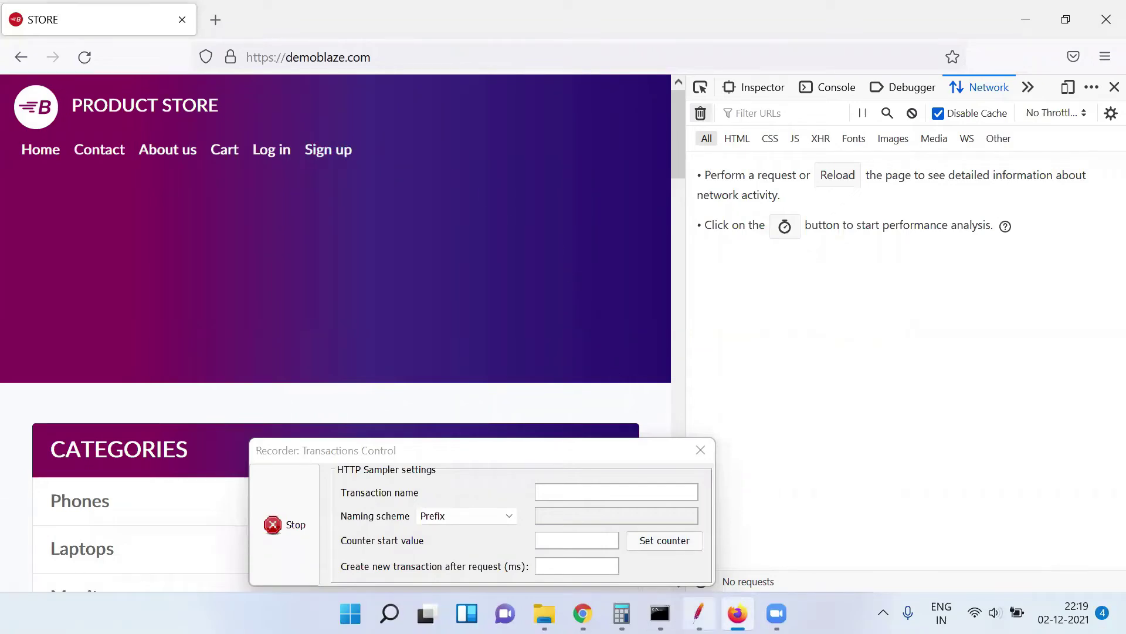
pyautogui.click(698, 613)
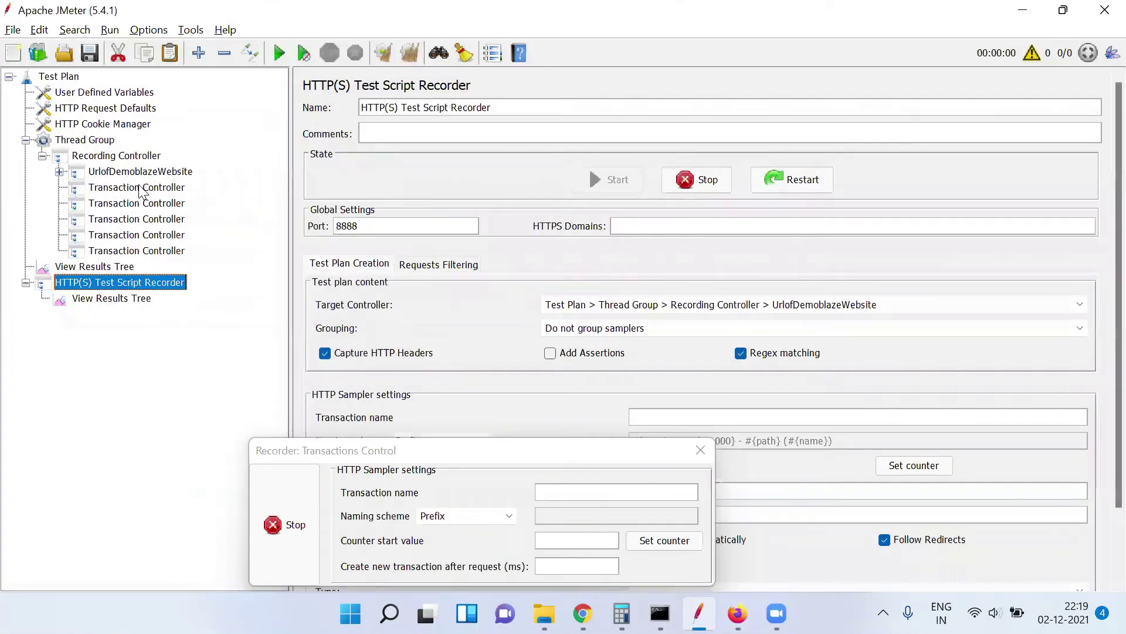
# Rename the first unnamed Transaction Controller to SignUp
pyautogui.click(137, 186)
pyautogui.tripleClick(474, 103)
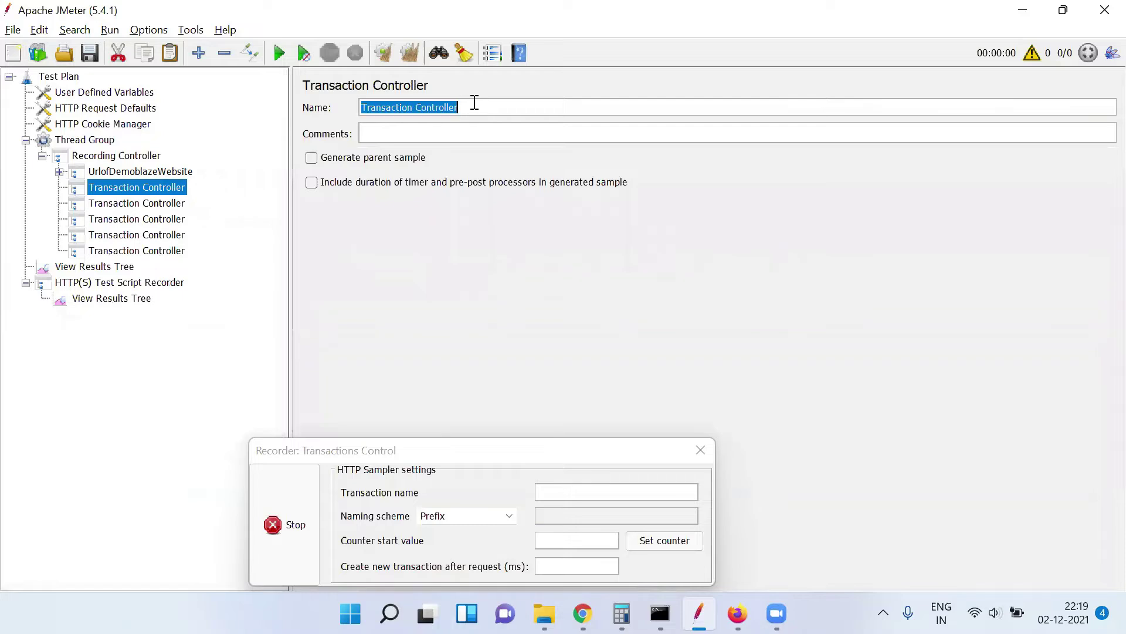
pyautogui.write('SignUp')
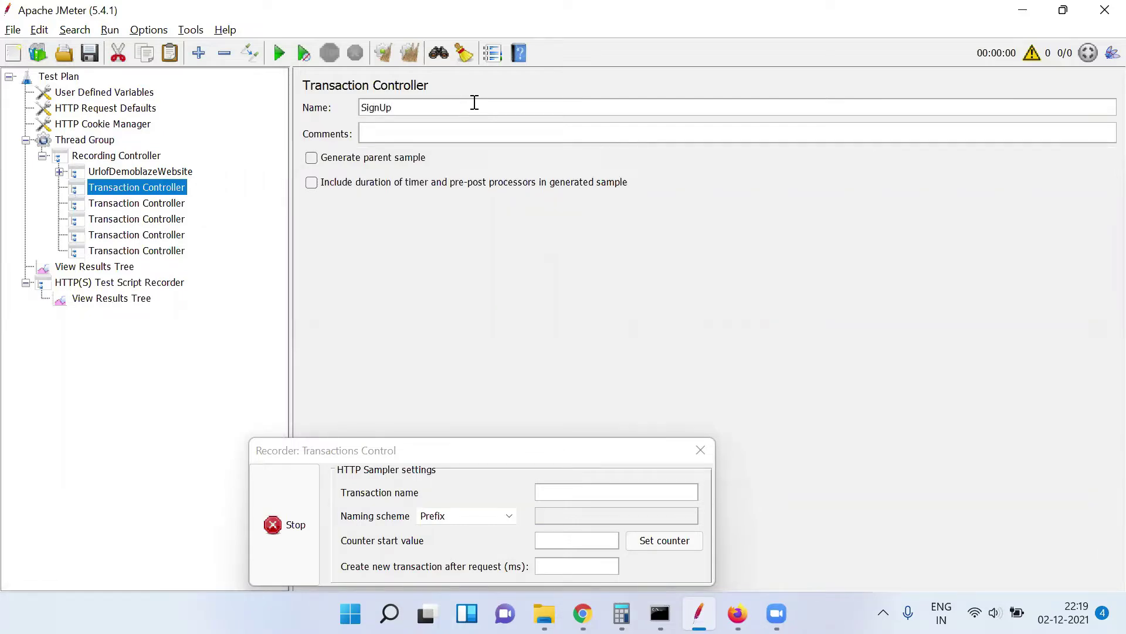
pyautogui.click(113, 287)
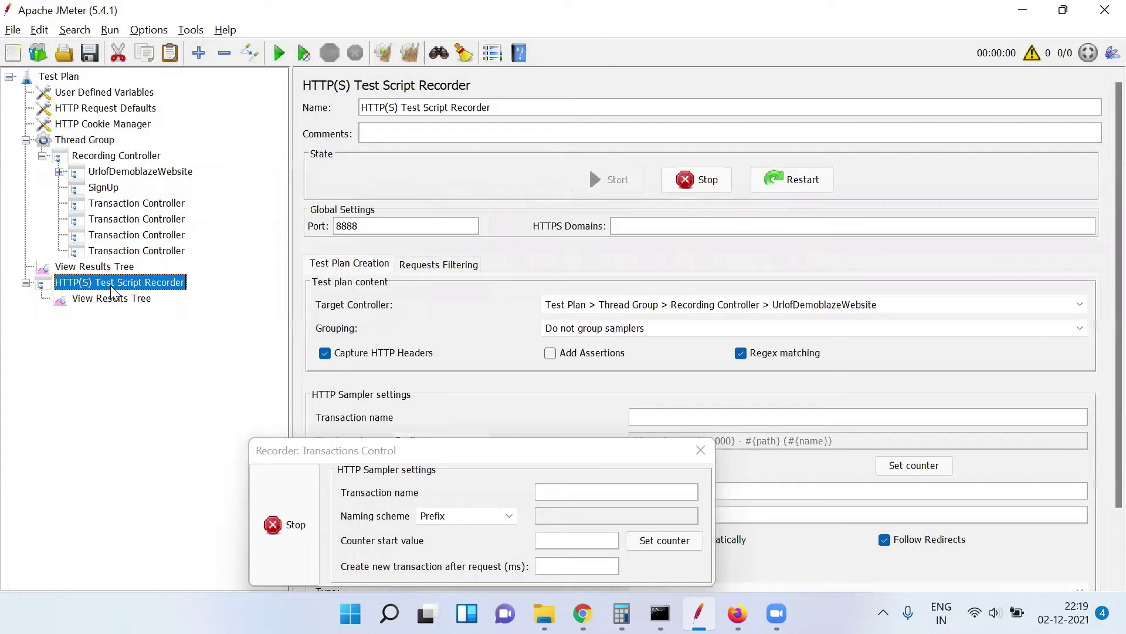
# Set the recorder's Target Controller to SignUp and bring the demoblaze store forward
pyautogui.click(839, 309)
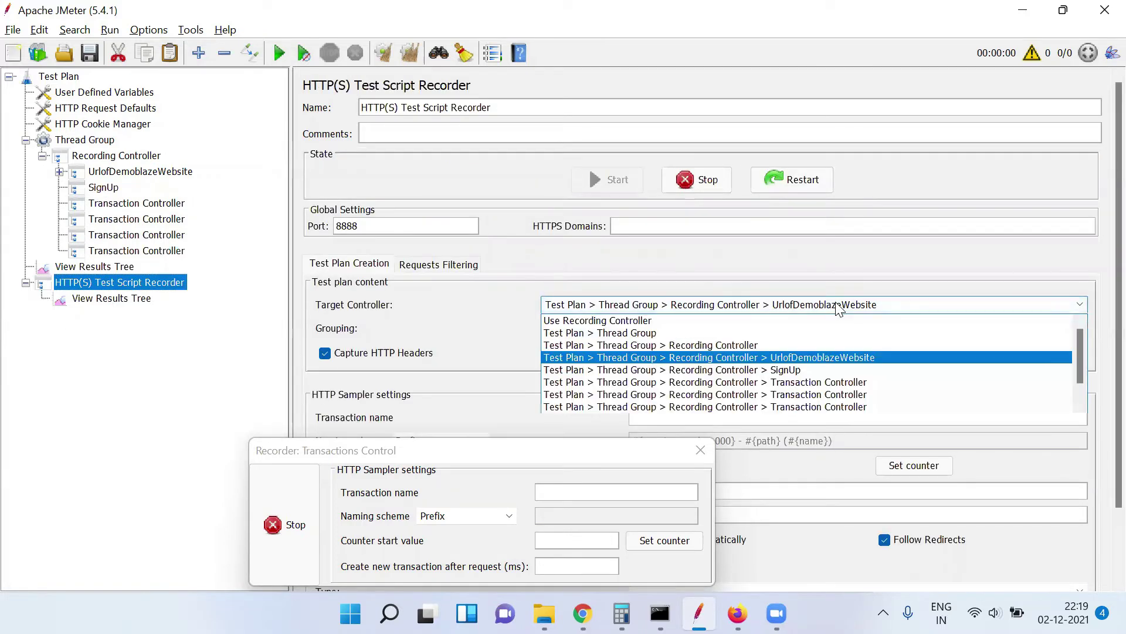
pyautogui.click(796, 370)
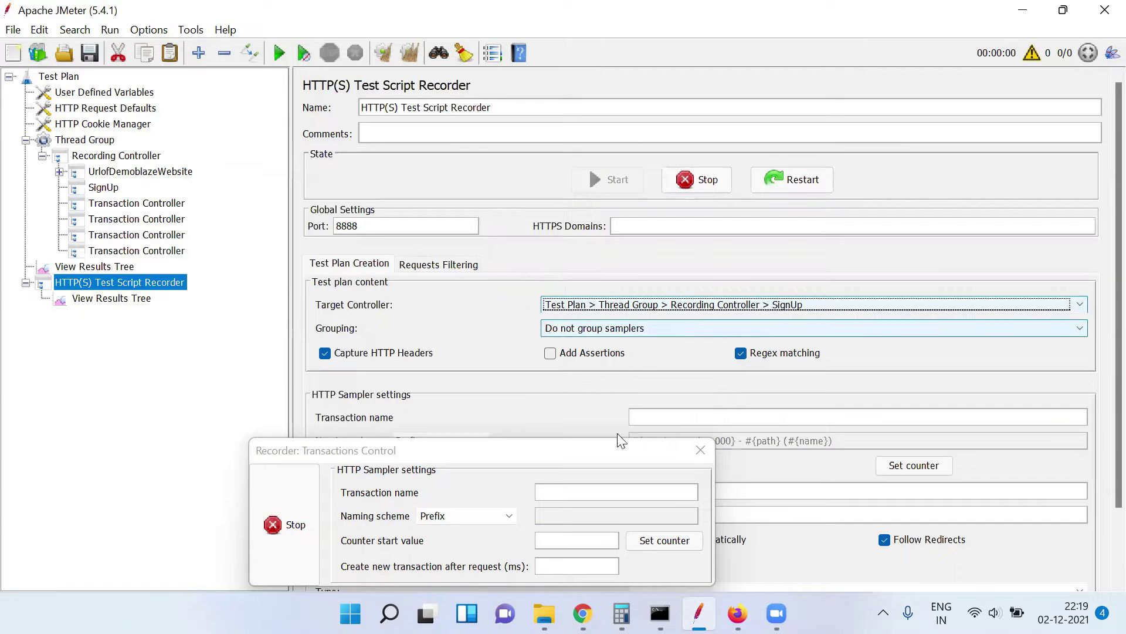
pyautogui.click(737, 613)
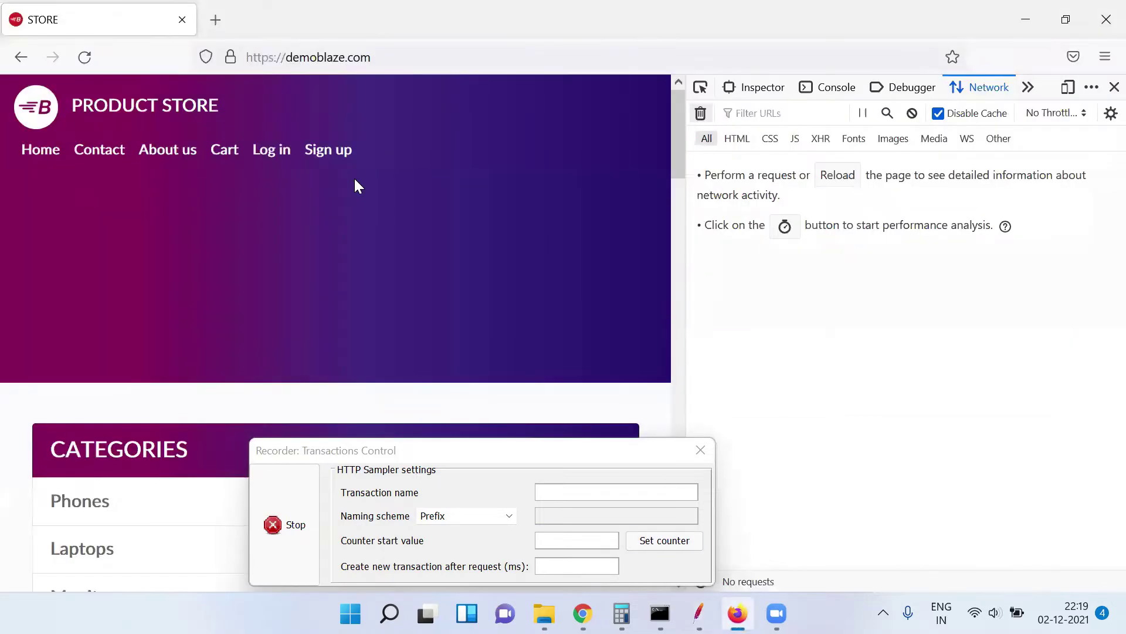
# Open demoblaze's Sign up form and confirm the SignUp controller in JMeter
pyautogui.click(330, 151)
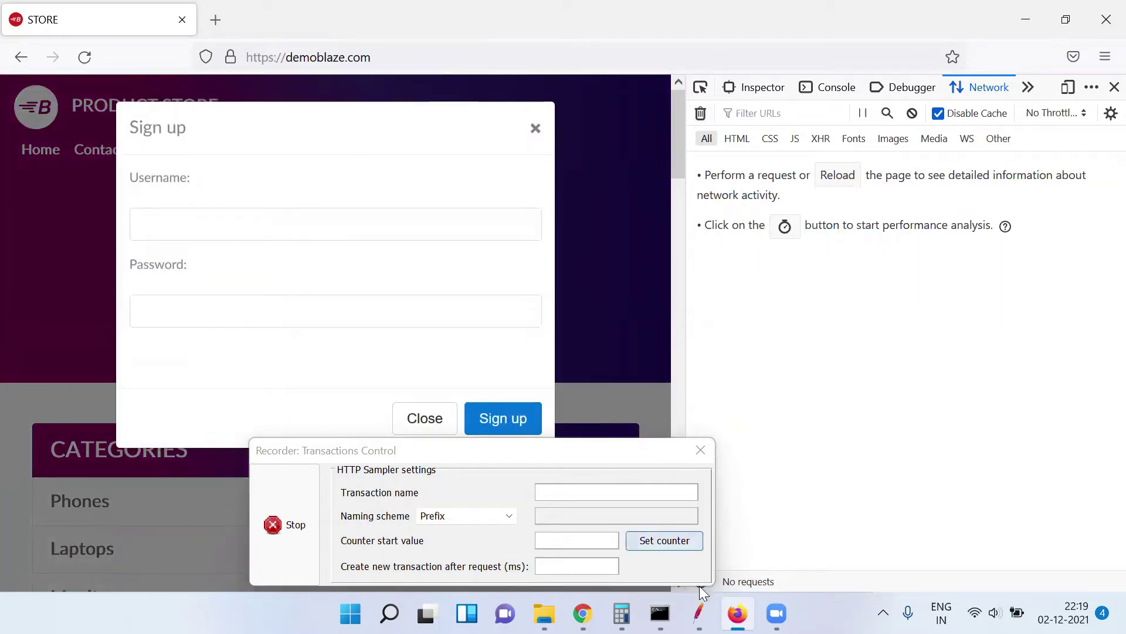
pyautogui.click(698, 613)
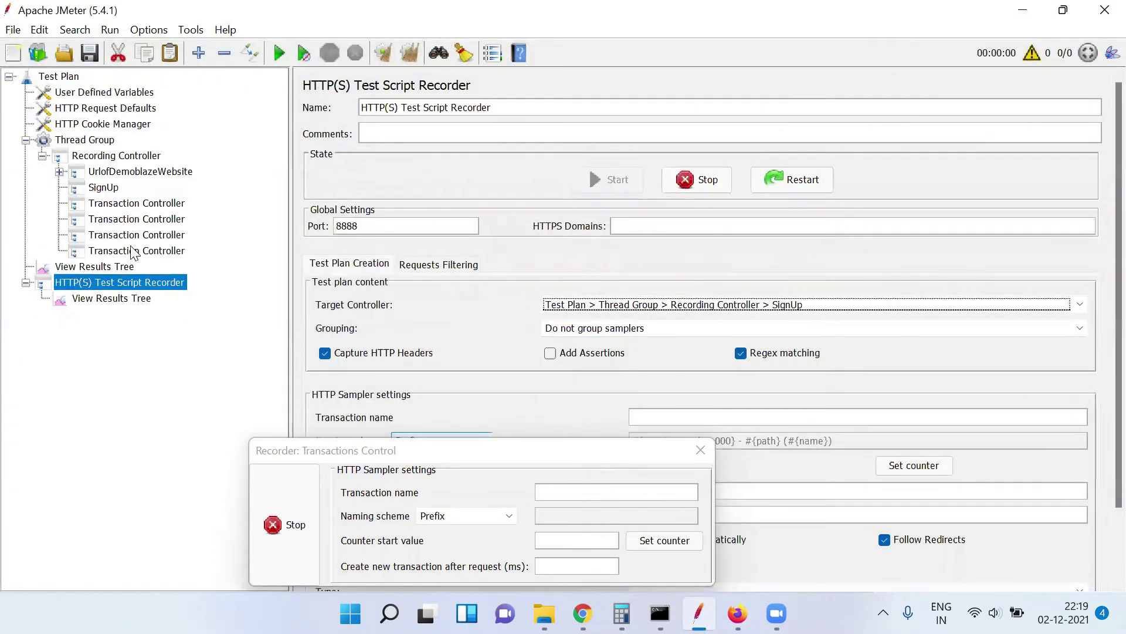
pyautogui.click(103, 187)
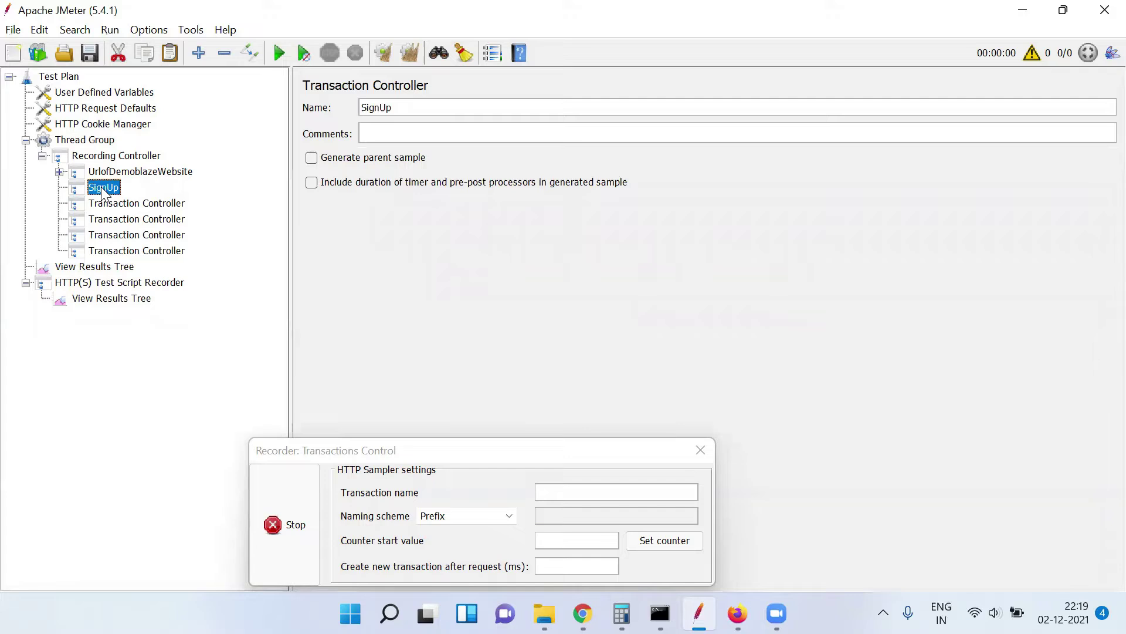
pyautogui.click(738, 613)
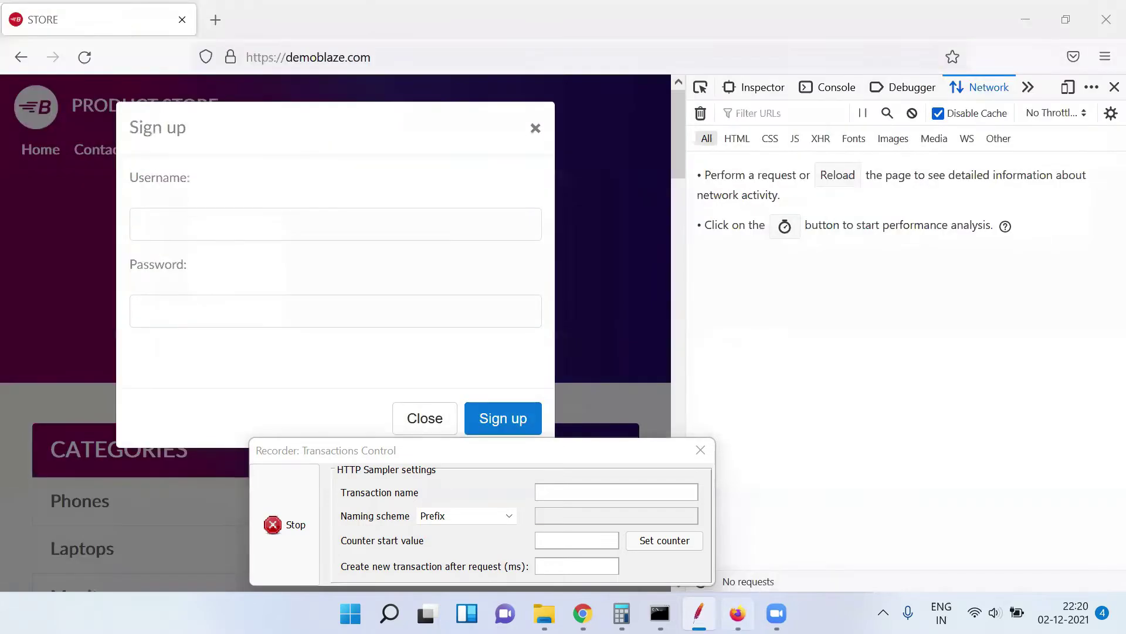
# Enter a new username and password, submit the registration, and return to JMeter
pyautogui.click(259, 226)
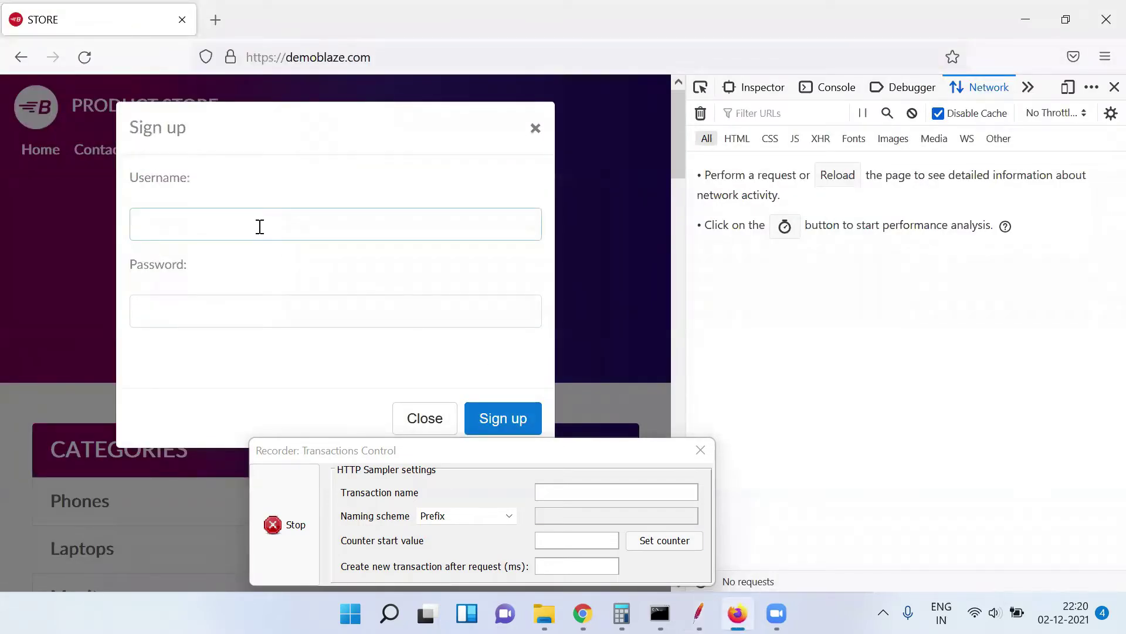
pyautogui.write('1645636898')
pyautogui.click(226, 318)
pyautogui.write('1')
pyautogui.press('BackSpace')
pyautogui.press('BackSpace')
pyautogui.press('BackSpace')
pyautogui.write('12345')
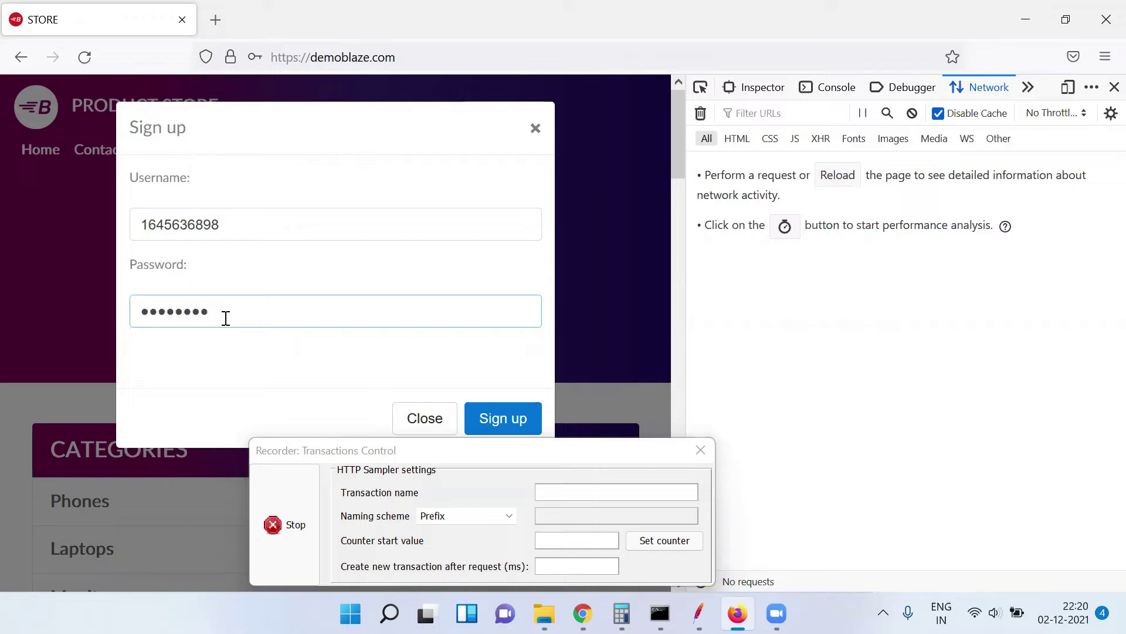
pyautogui.write('2')
pyautogui.click(511, 420)
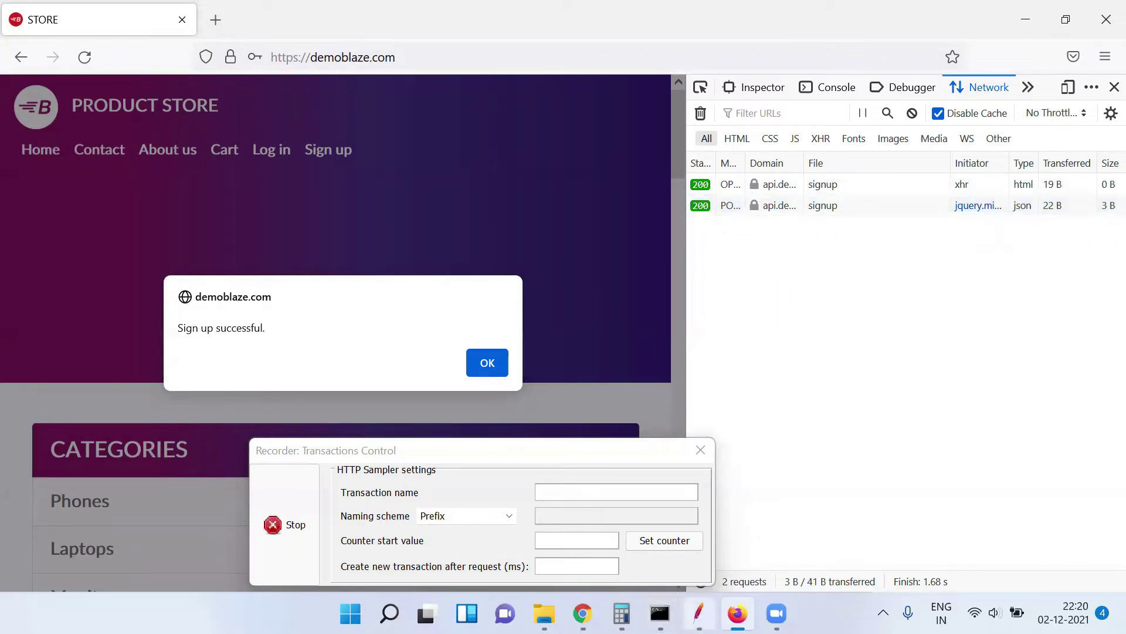
pyautogui.click(699, 613)
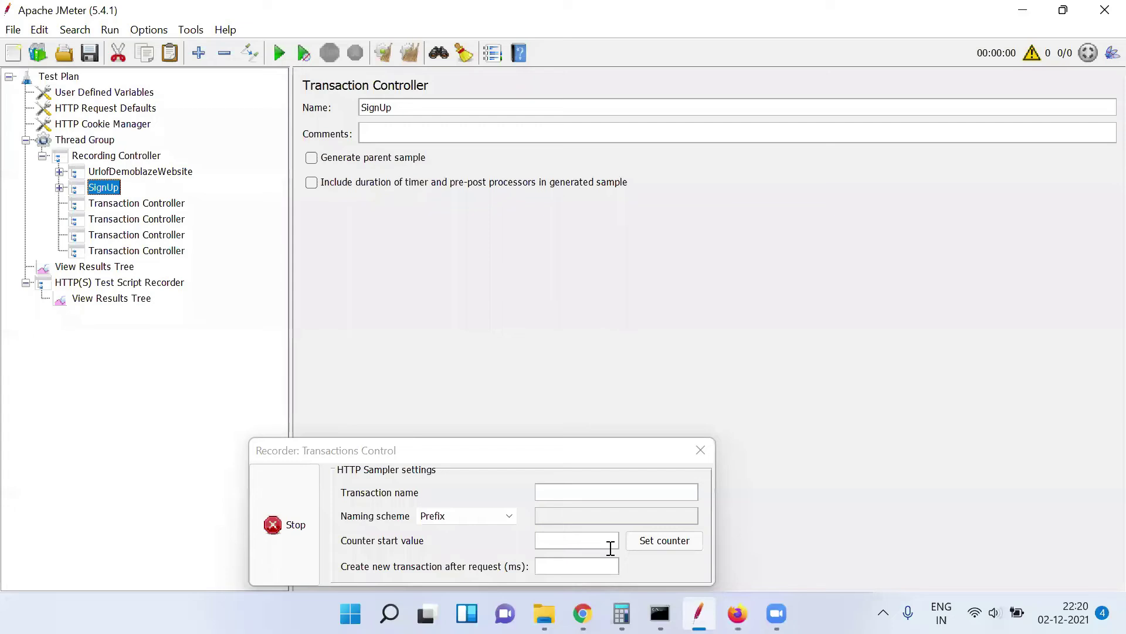
# Expand SignUp, inspect the /signup-65 OPTIONS and /signup-66 POST samplers, then return to Firefox
pyautogui.click(59, 188)
pyautogui.click(127, 205)
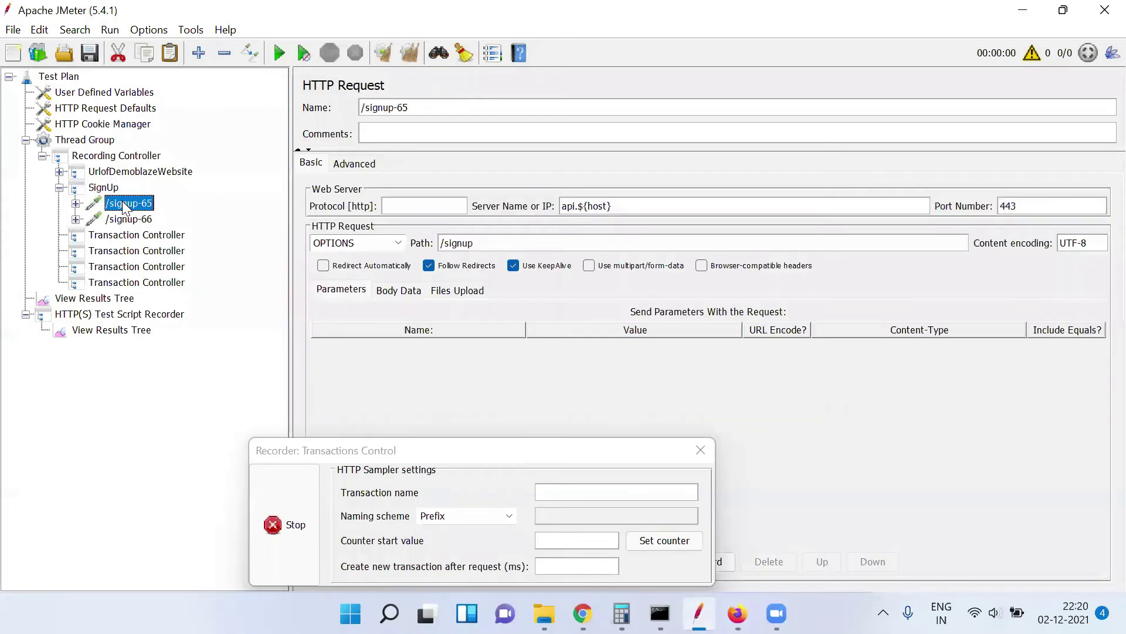
pyautogui.click(125, 221)
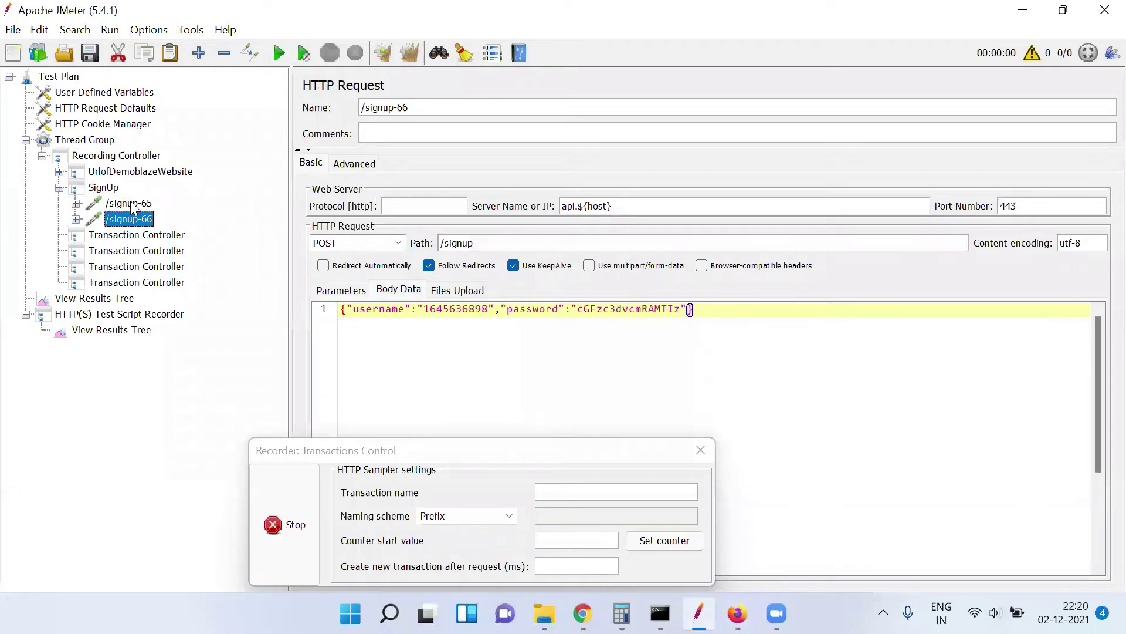
pyautogui.click(130, 201)
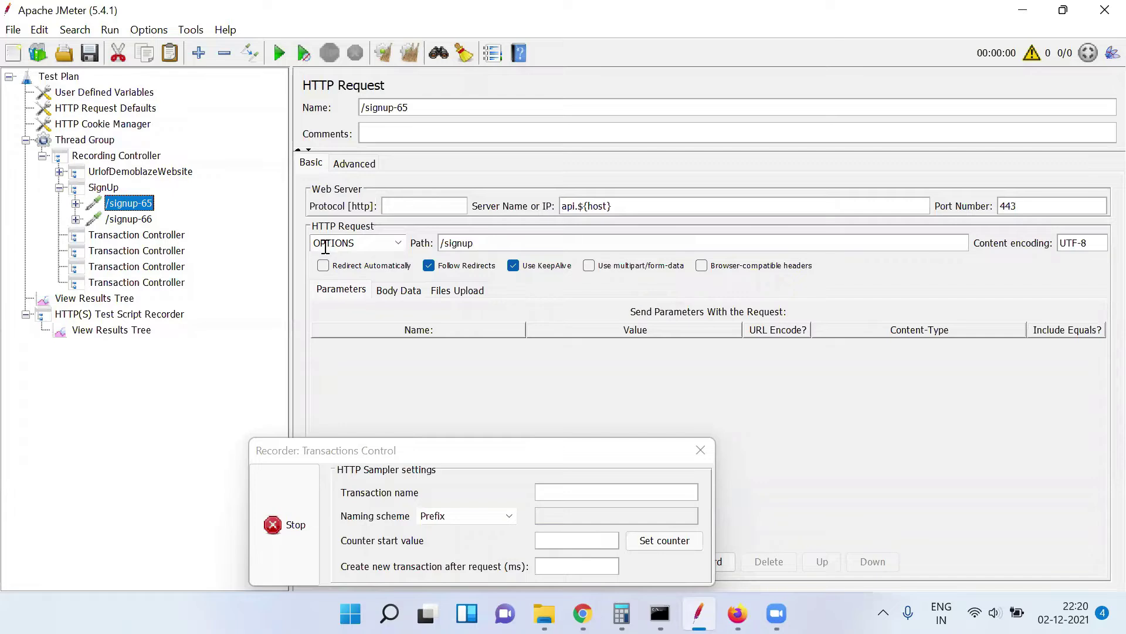
pyautogui.click(149, 223)
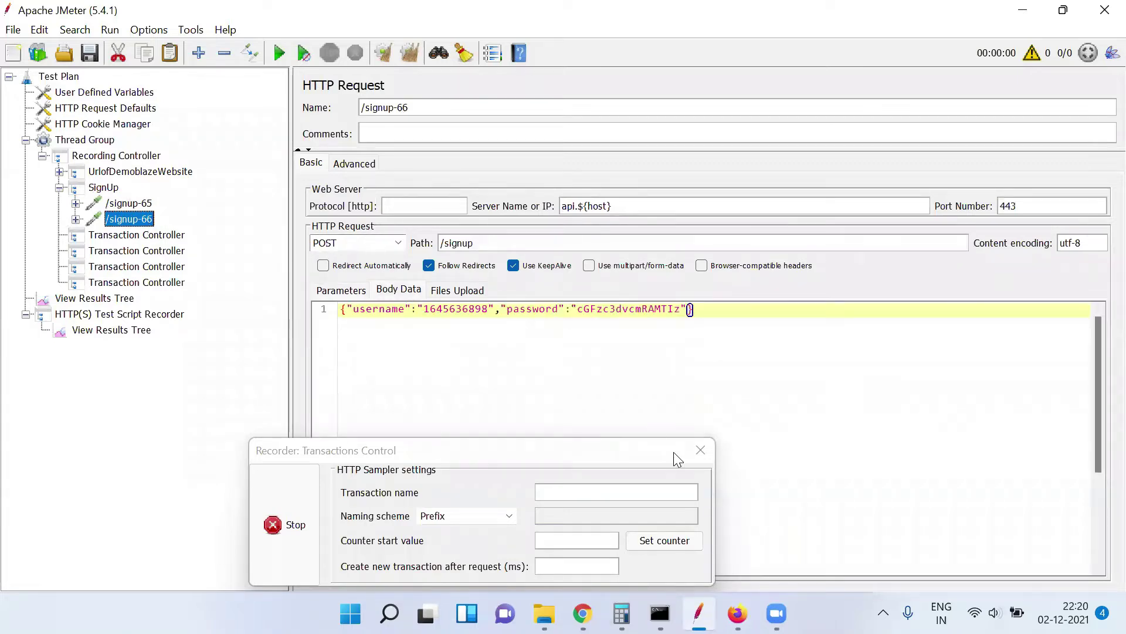
pyautogui.click(737, 613)
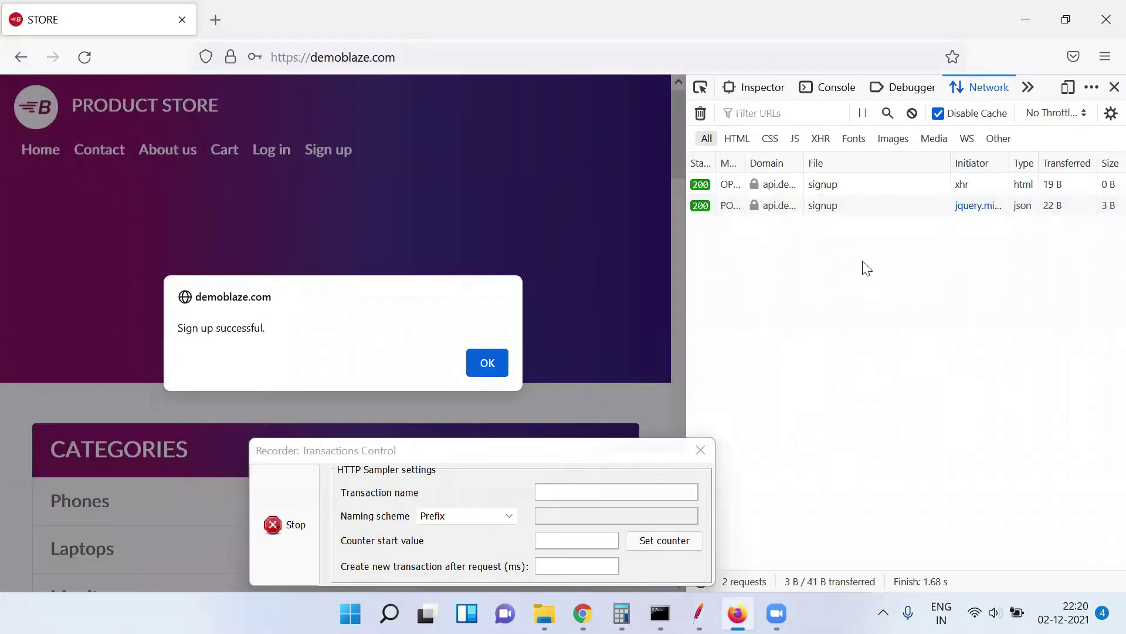
# Inspect the signup OPTIONS and POST requests in the Firefox network log, comparing them with JMeter
pyautogui.click(852, 187)
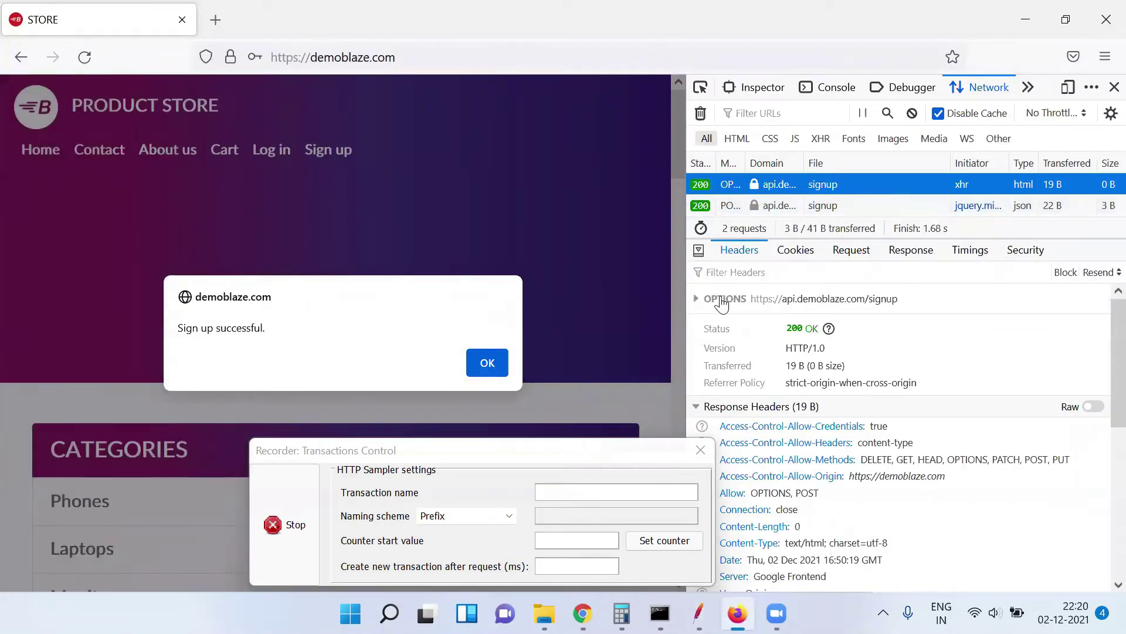
pyautogui.click(774, 206)
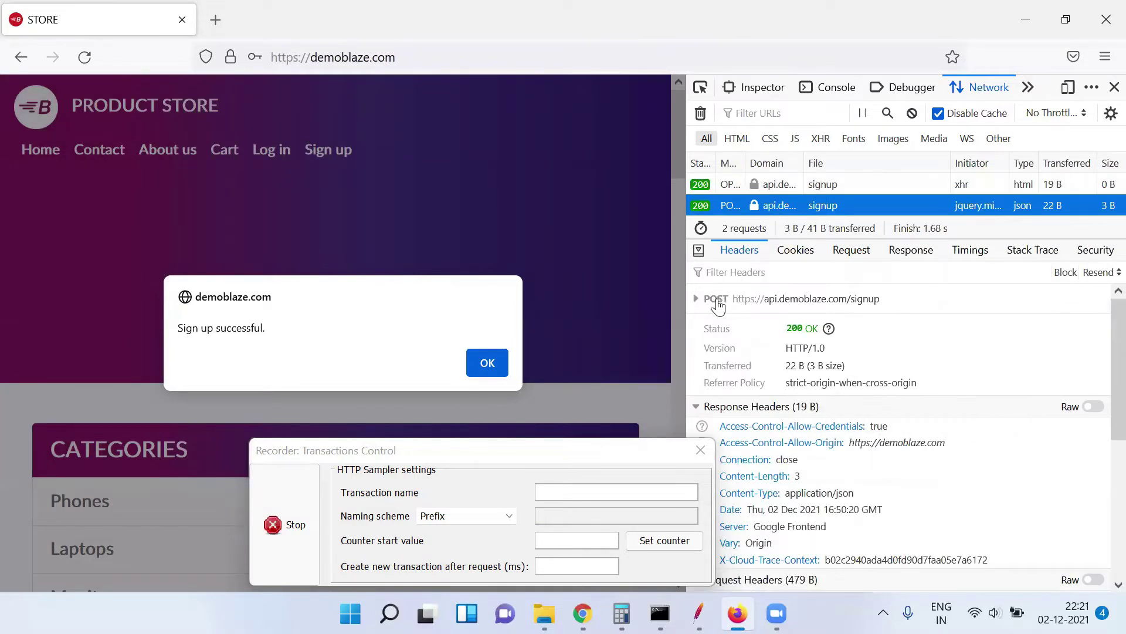
pyautogui.hotkey('alt', 'Tab')
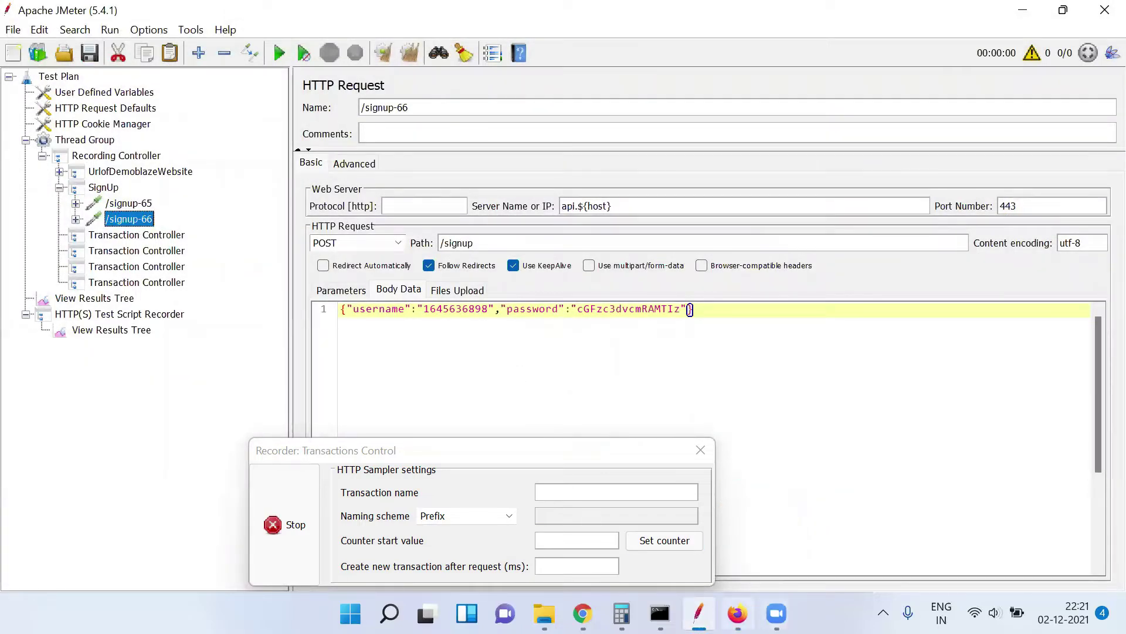
pyautogui.moveTo(737, 613)
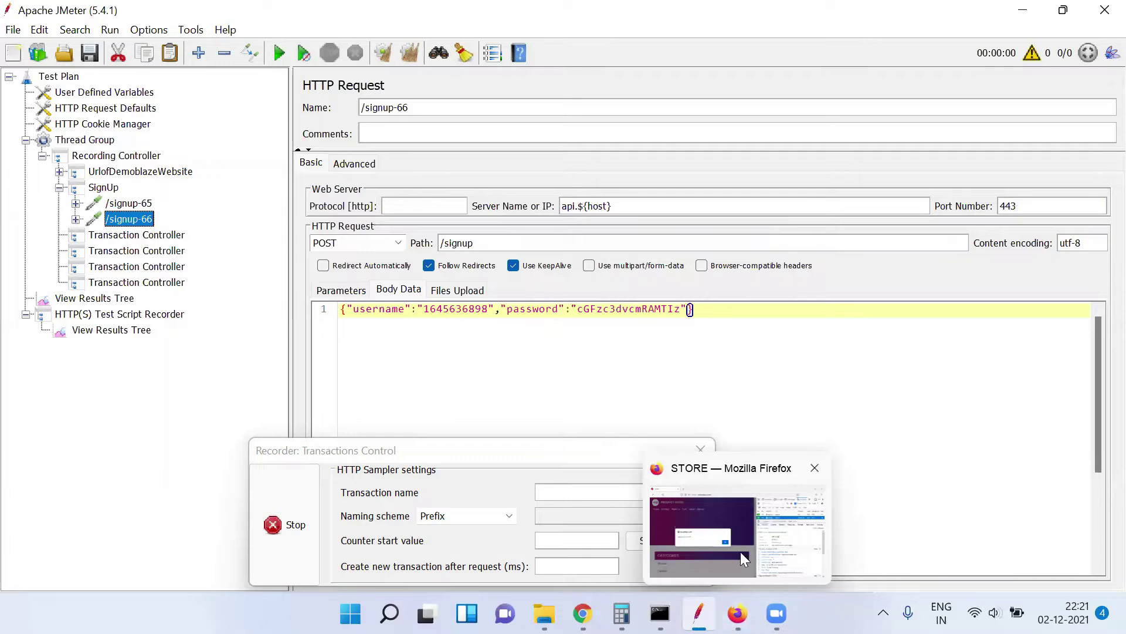
pyautogui.click(740, 552)
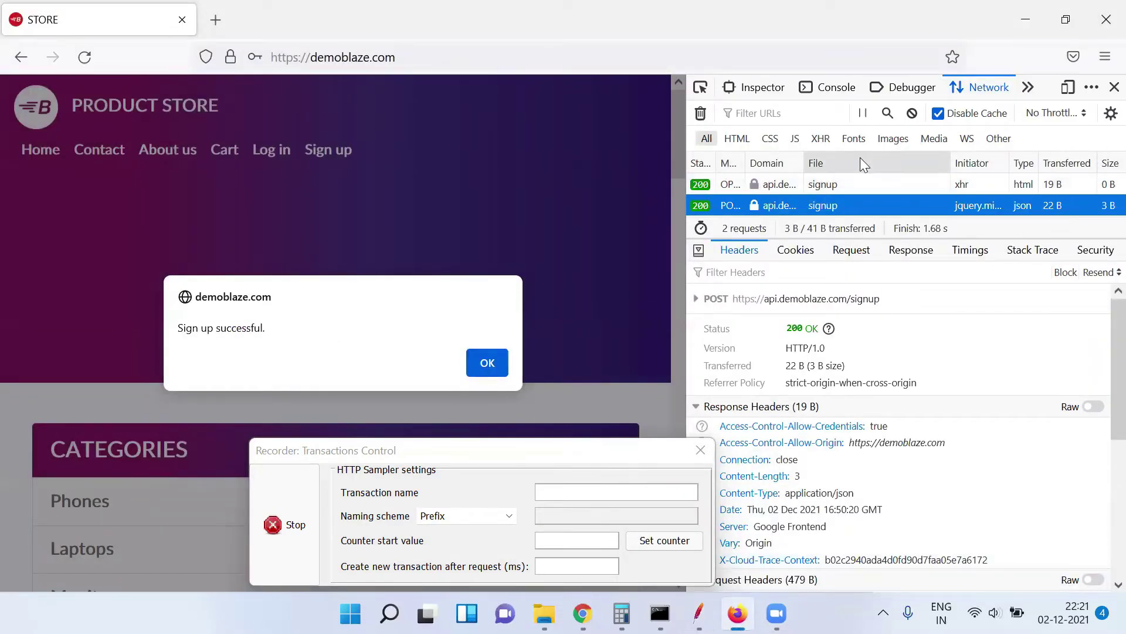
# Clear the network log, dismiss the sign-up alert, and stop the JMeter recording
pyautogui.click(700, 113)
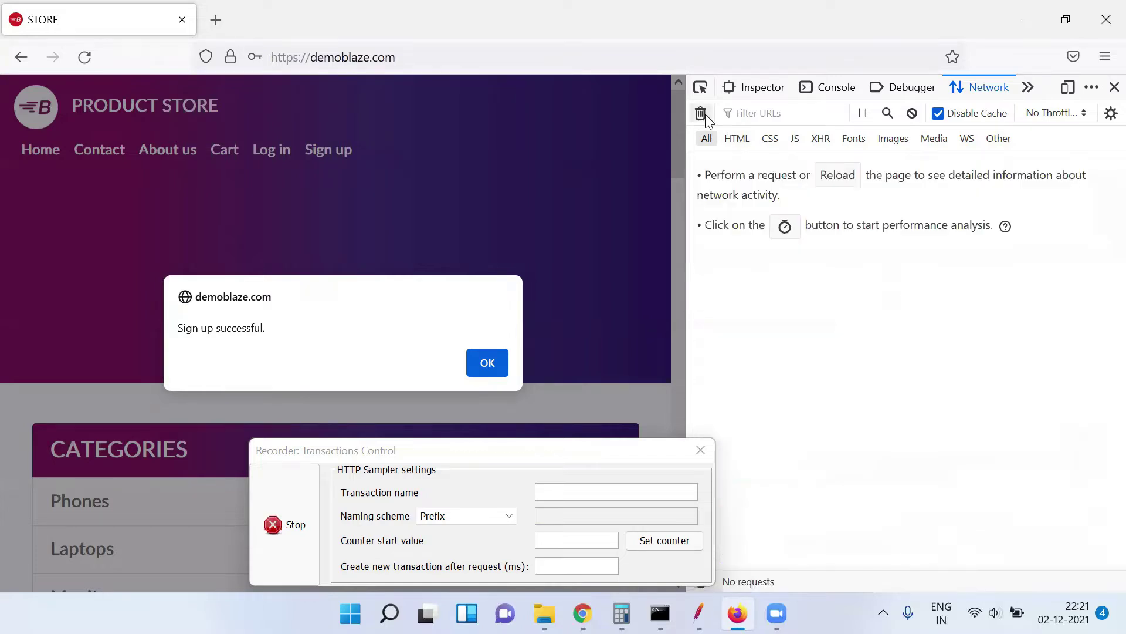
pyautogui.click(487, 362)
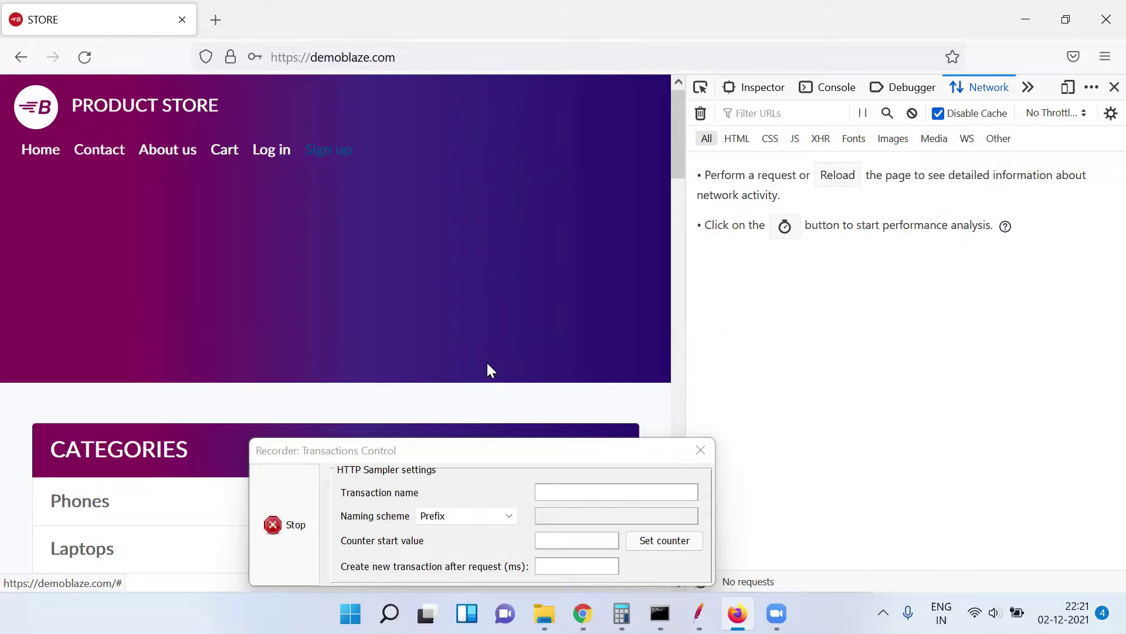
pyautogui.click(293, 526)
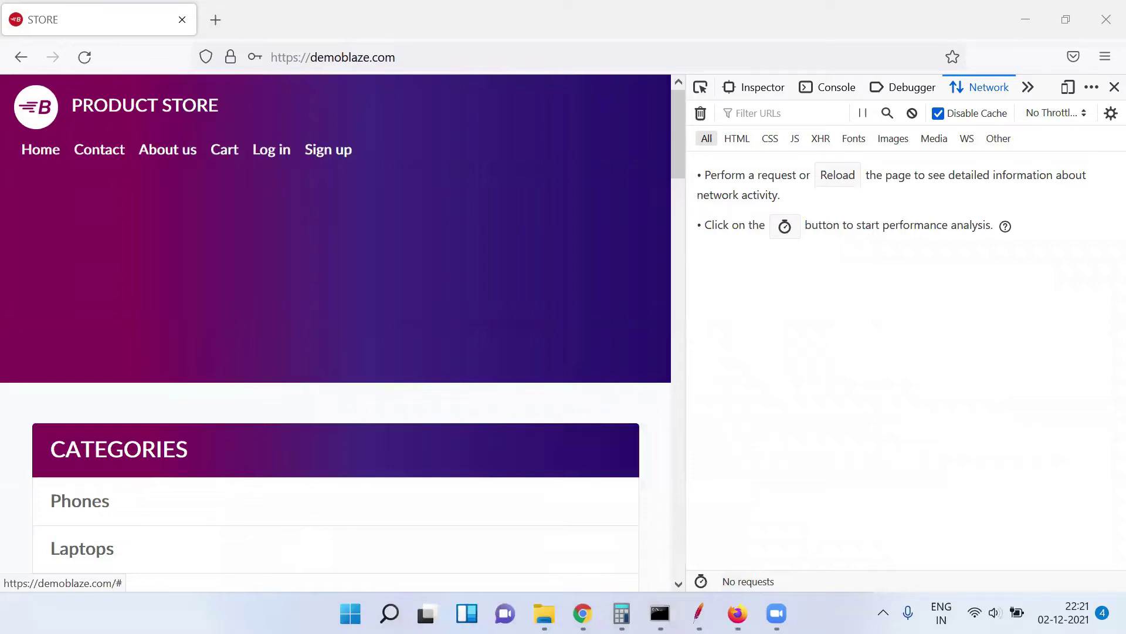
pyautogui.hotkey('alt', 'Tab')
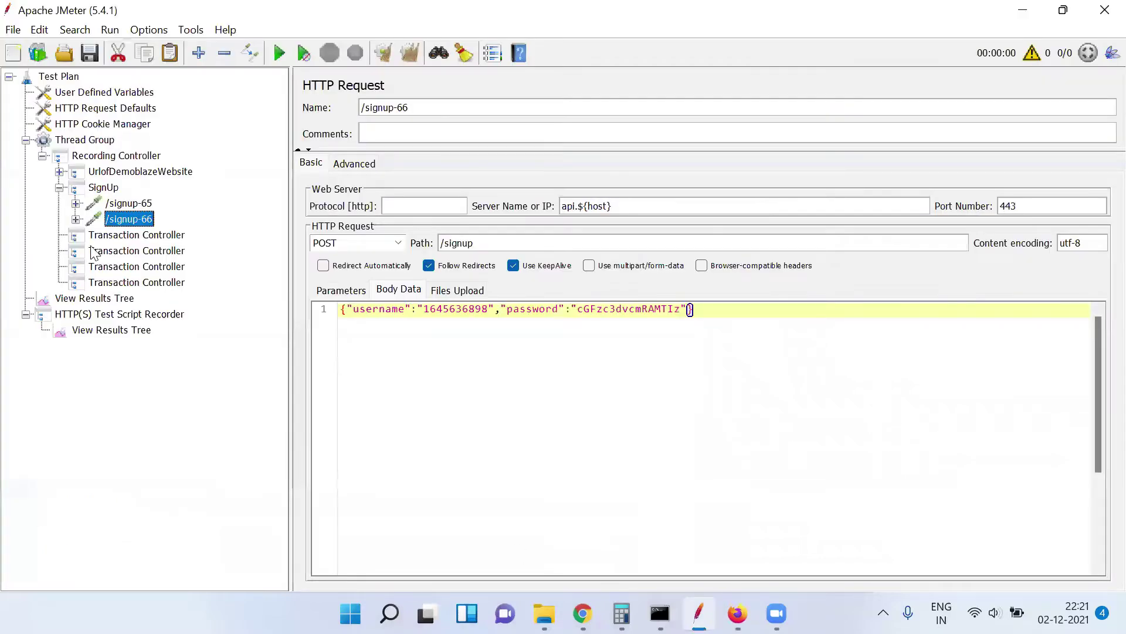
# Collapse the SignUp controller and select the Test Plan root to view its settings
pyautogui.click(59, 188)
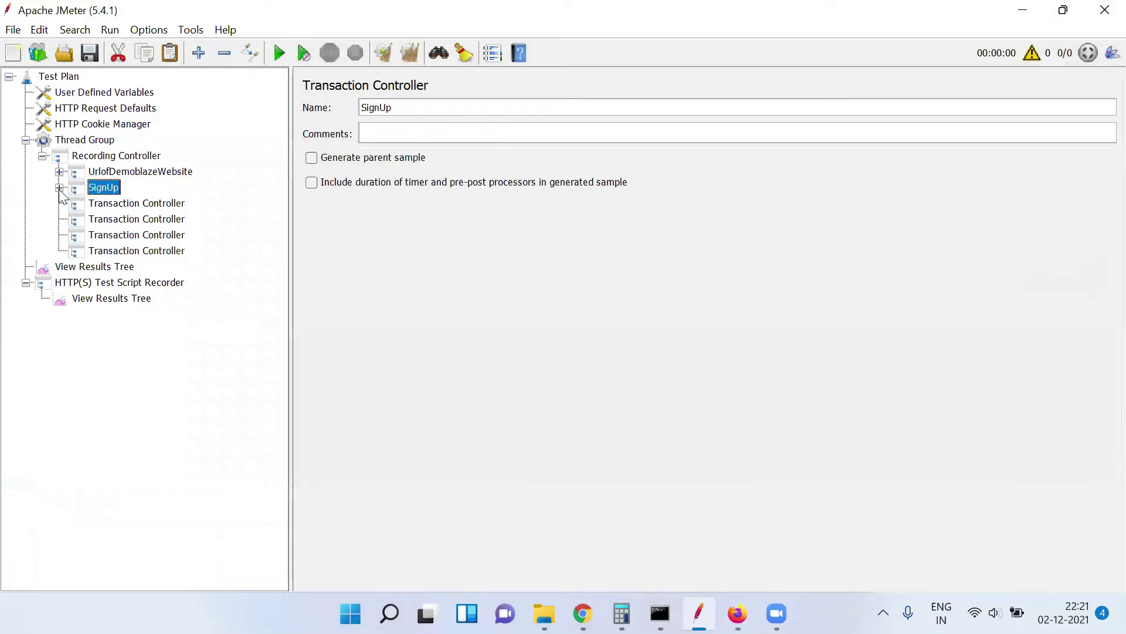
pyautogui.click(110, 205)
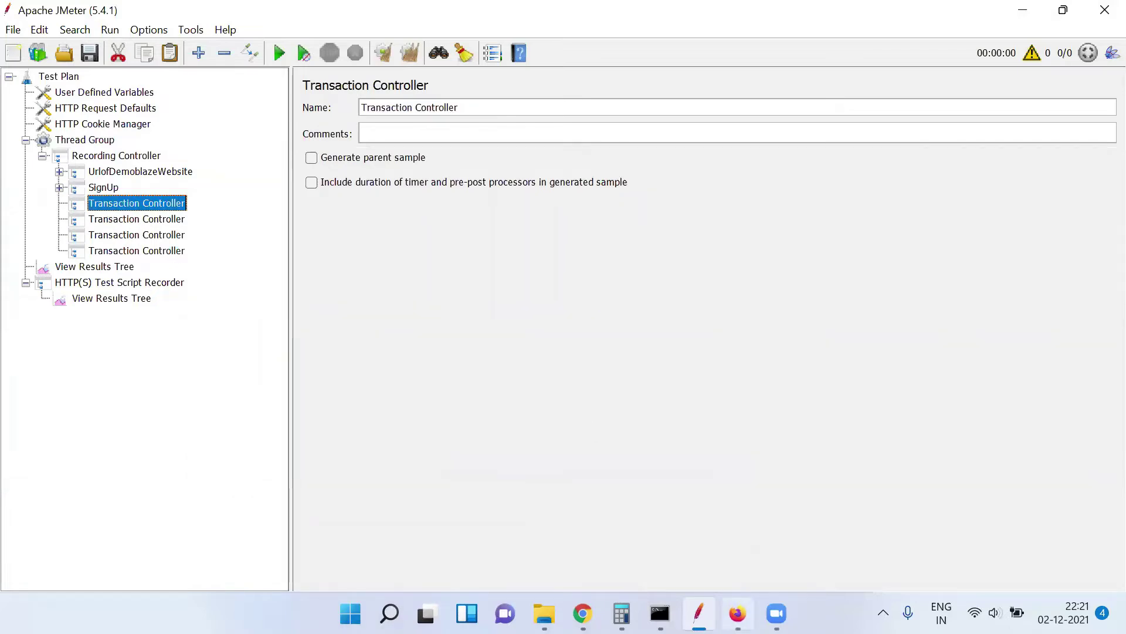
pyautogui.click(737, 613)
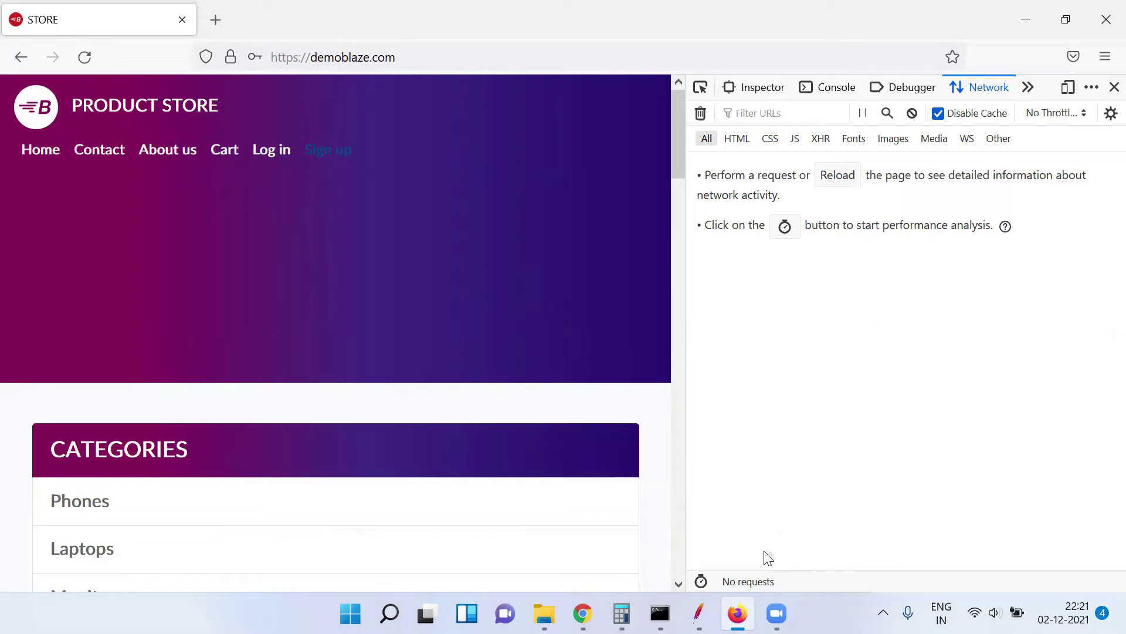
pyautogui.click(699, 613)
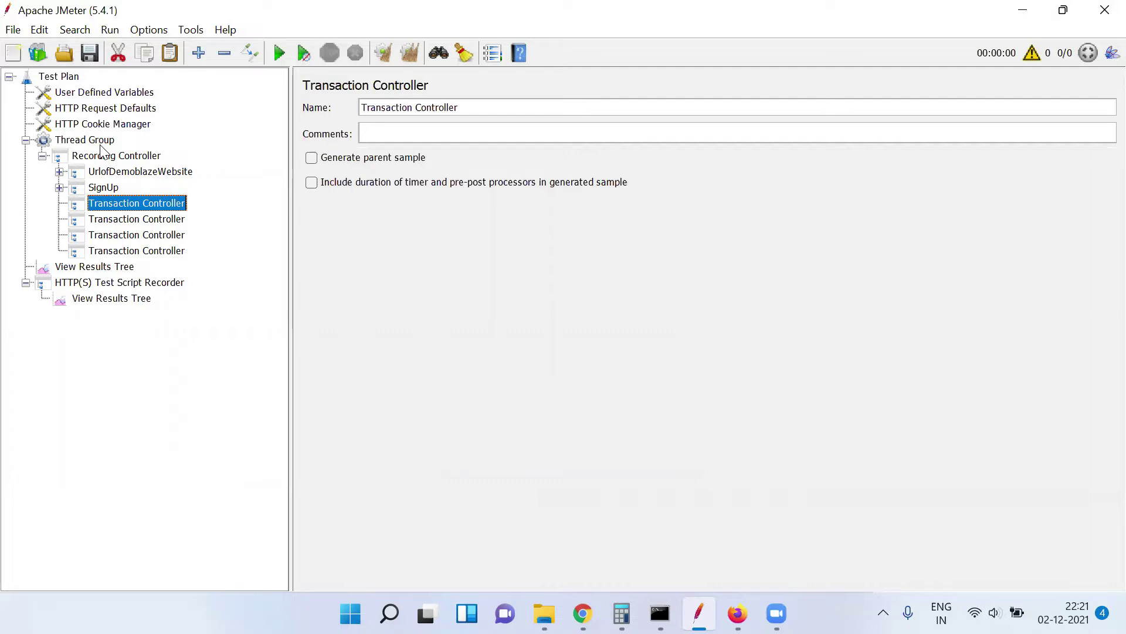
pyautogui.click(61, 78)
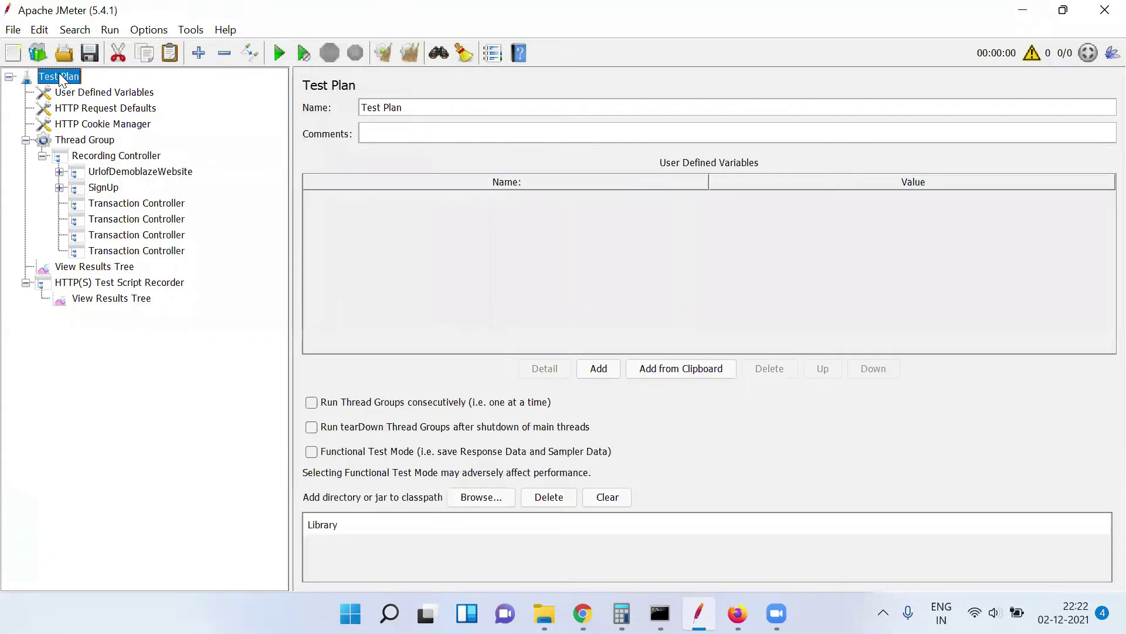
# Add a new Thread Group to the Test Plan and move it above the script recorder
pyautogui.rightClick(60, 77)
pyautogui.moveTo(243, 91)
pyautogui.moveTo(343, 91)
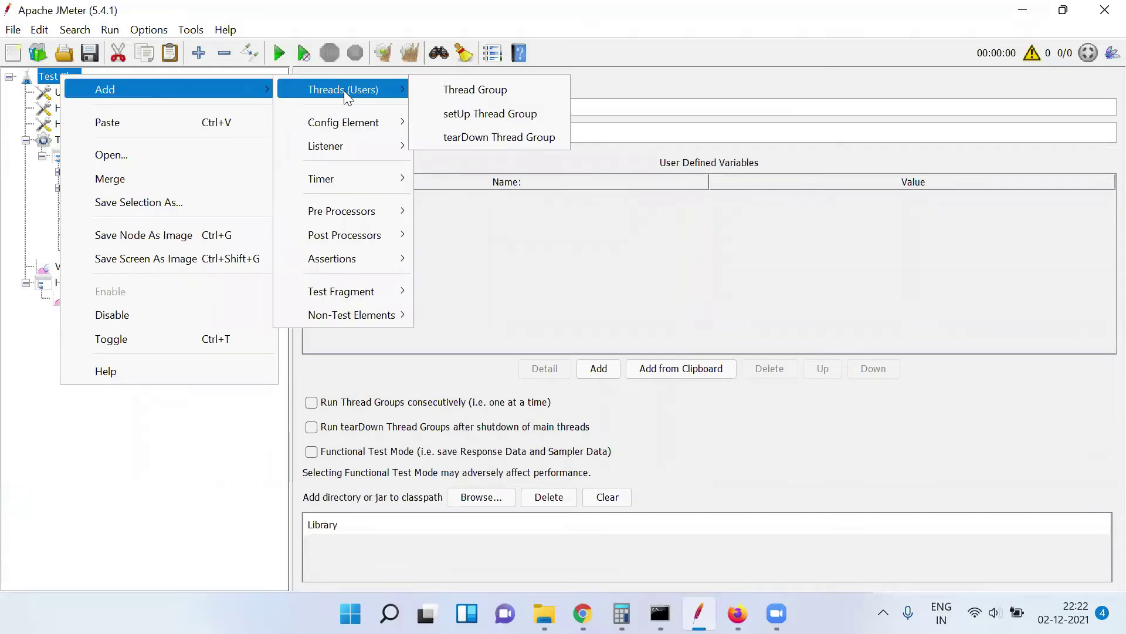
pyautogui.click(477, 89)
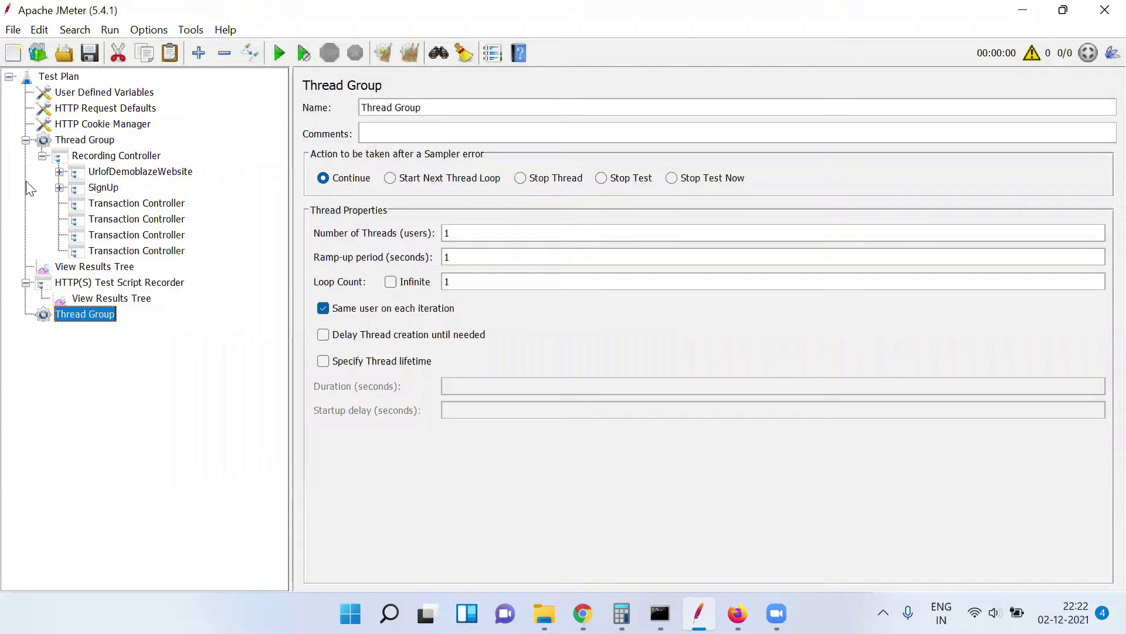
pyautogui.click(26, 140)
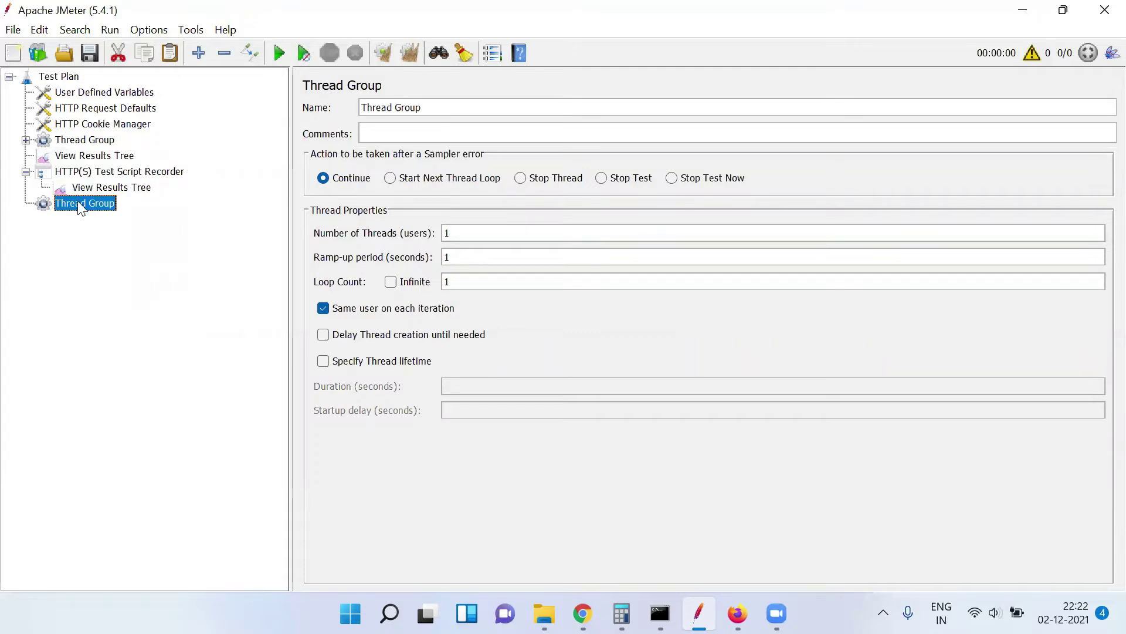
pyautogui.moveTo(77, 201); pyautogui.dragTo(68, 167)
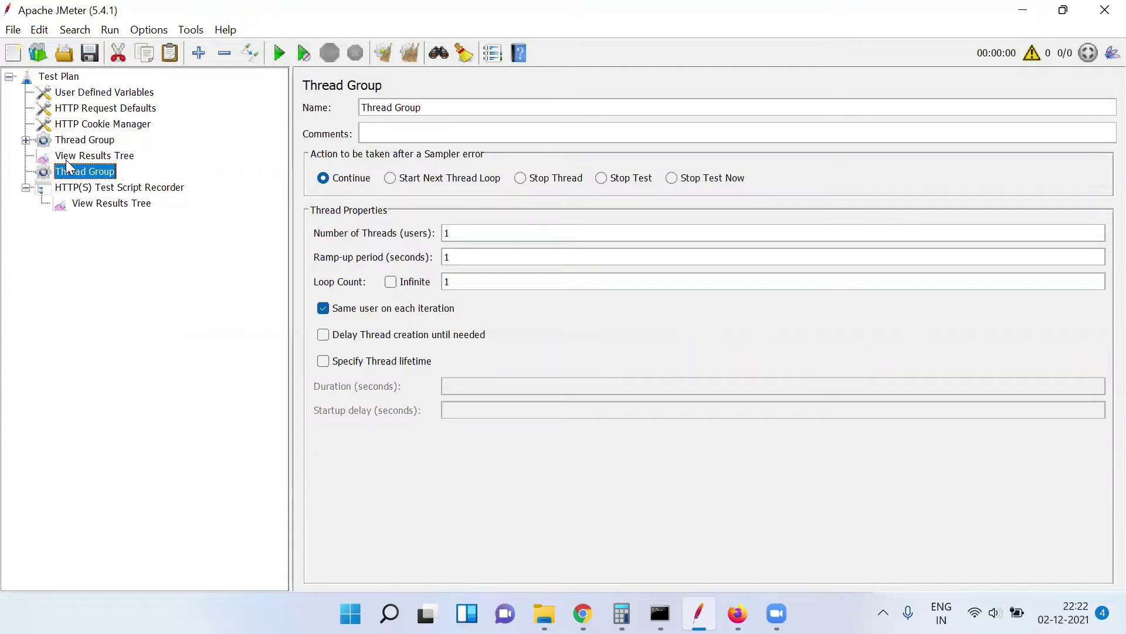
# Move the four Transaction Controllers out of the first group into the new Thread Group
pyautogui.click(26, 141)
pyautogui.click(119, 206)
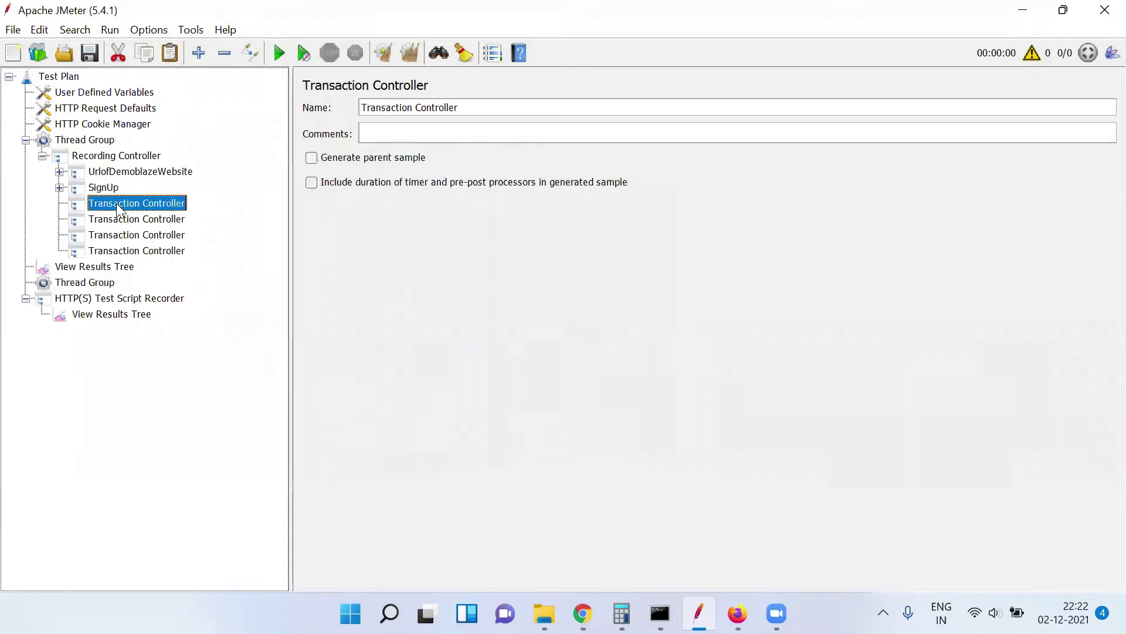
pyautogui.hotkey('shift', 'Down')
pyautogui.hotkey('shift', 'Down')
pyautogui.hotkey('shift', 'Down')
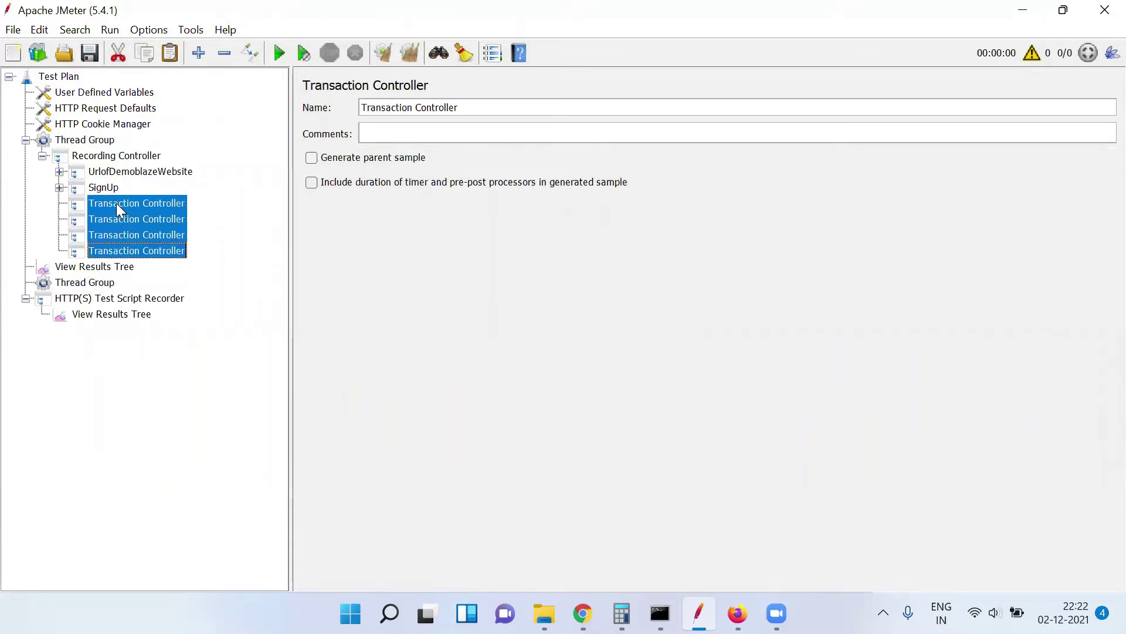
pyautogui.press('Delete')
pyautogui.click(92, 219)
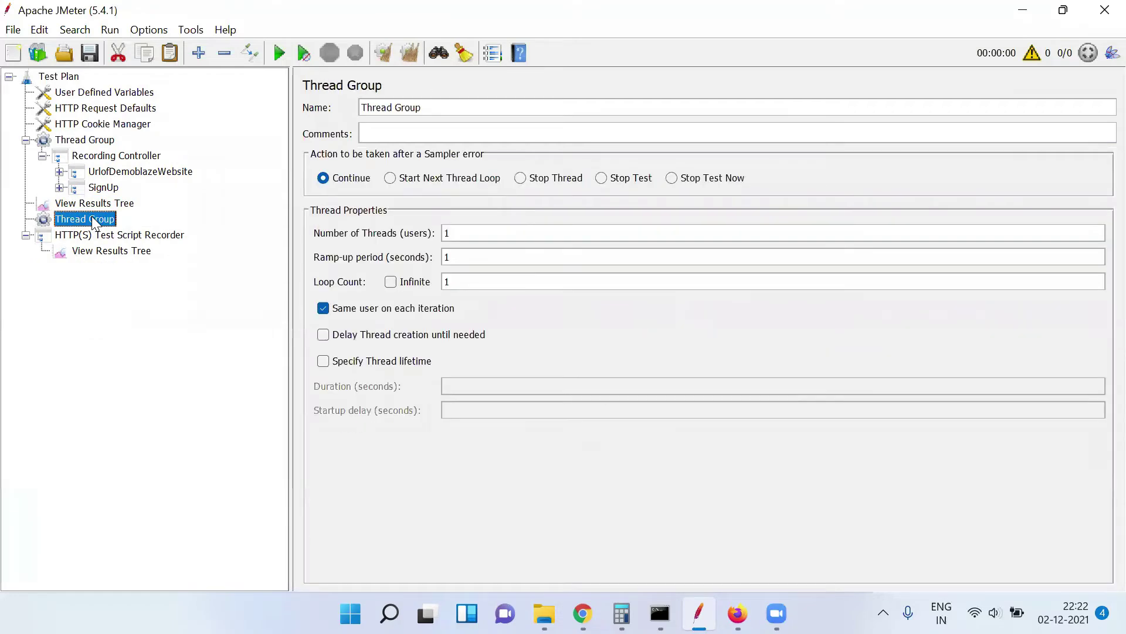
pyautogui.hotkey('ctrl', 'v')
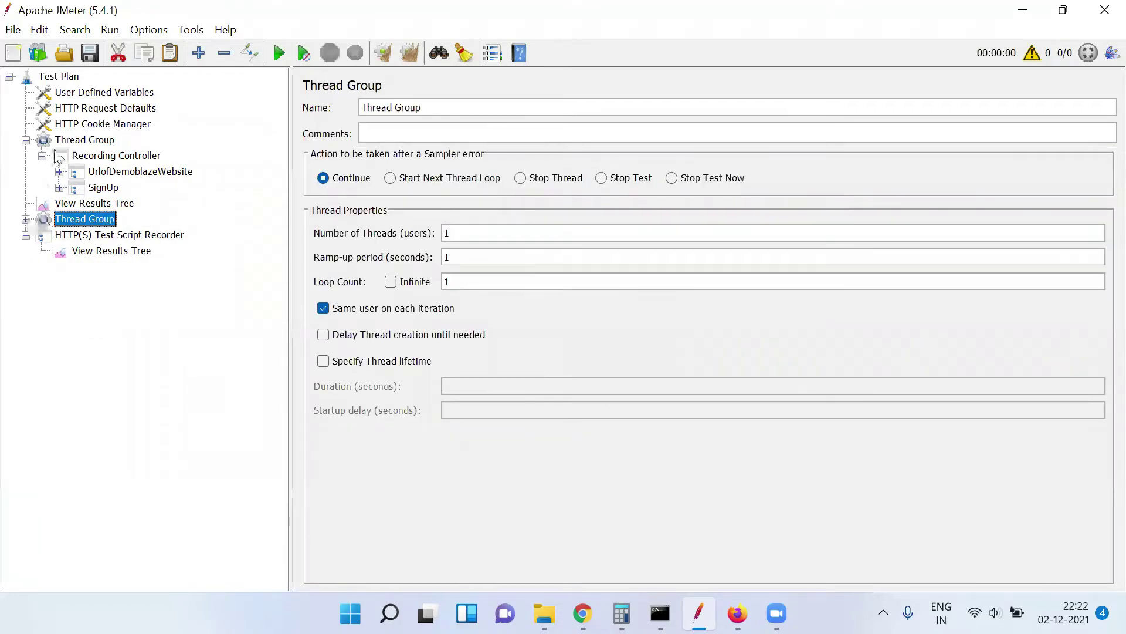
pyautogui.click(75, 141)
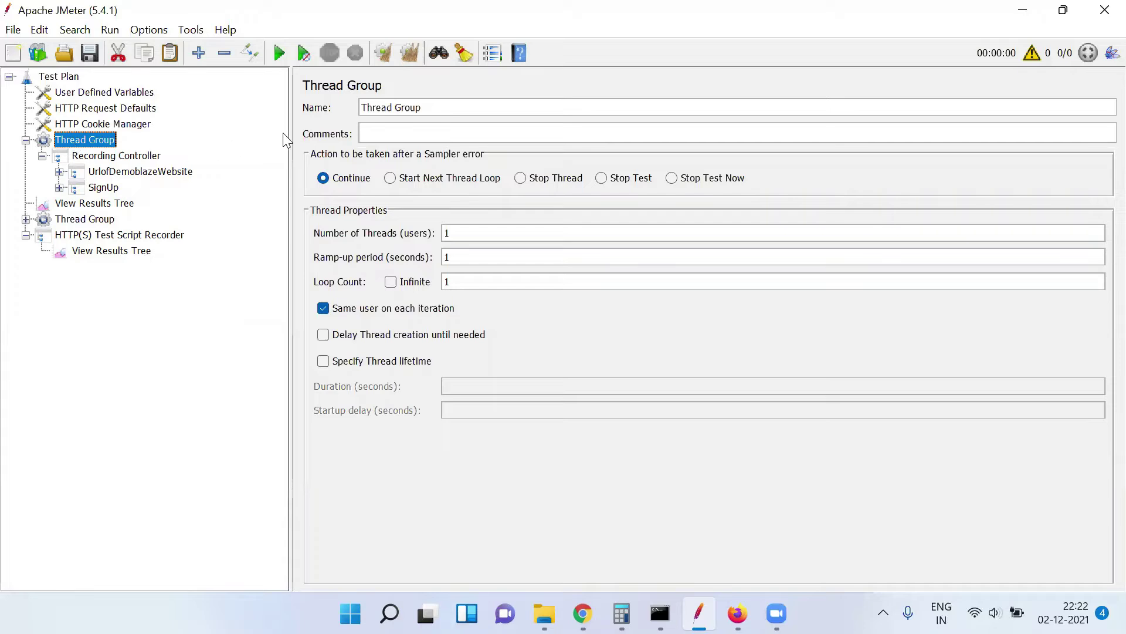
pyautogui.click(438, 108)
# Rename the first thread group to 'SignUP'
pyautogui.hotkey('ctrl', 'a')
pyautogui.write('SignUP')
pyautogui.click(82, 219)
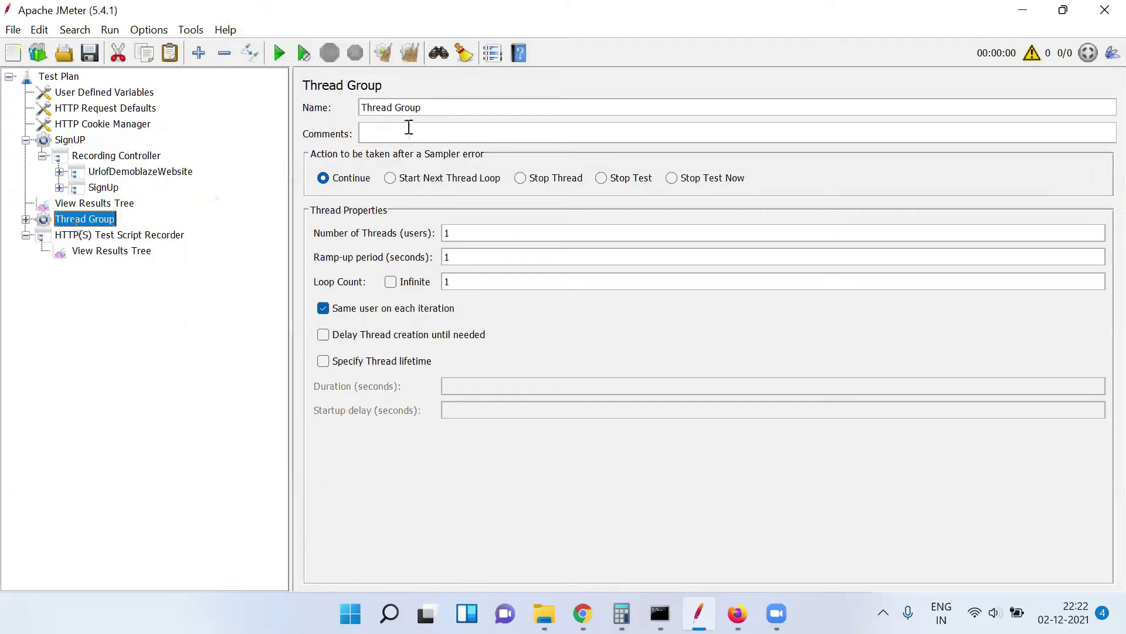
# Rename the second thread group to 'PurchaseItem'
pyautogui.doubleClick(421, 108)
pyautogui.hotkey('ctrl', 'a')
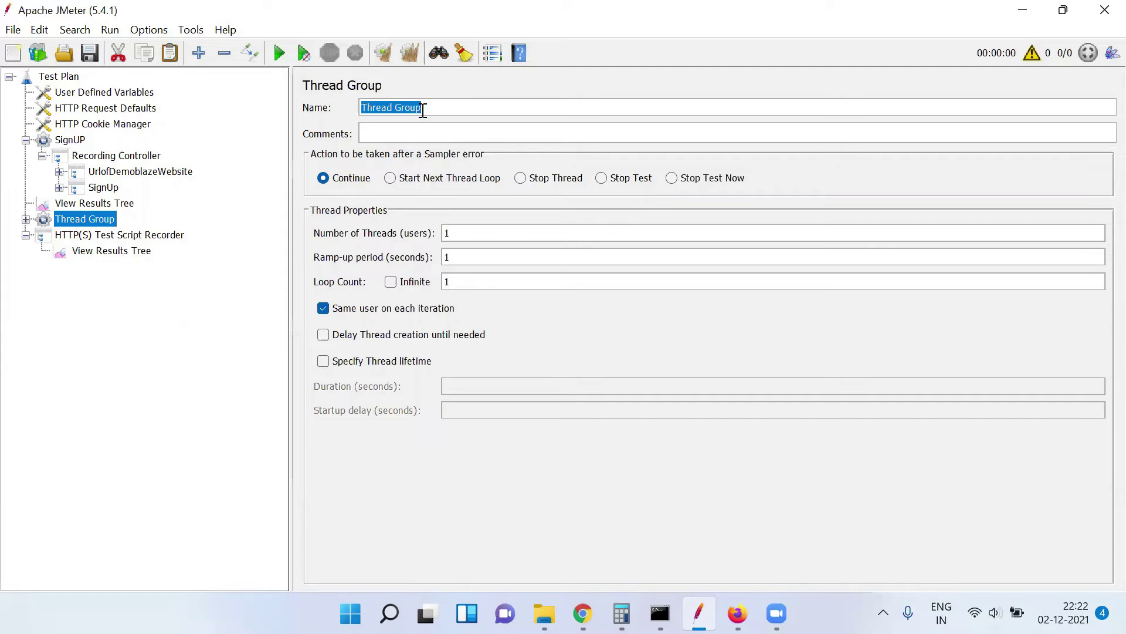
pyautogui.write('PurchaseItem')
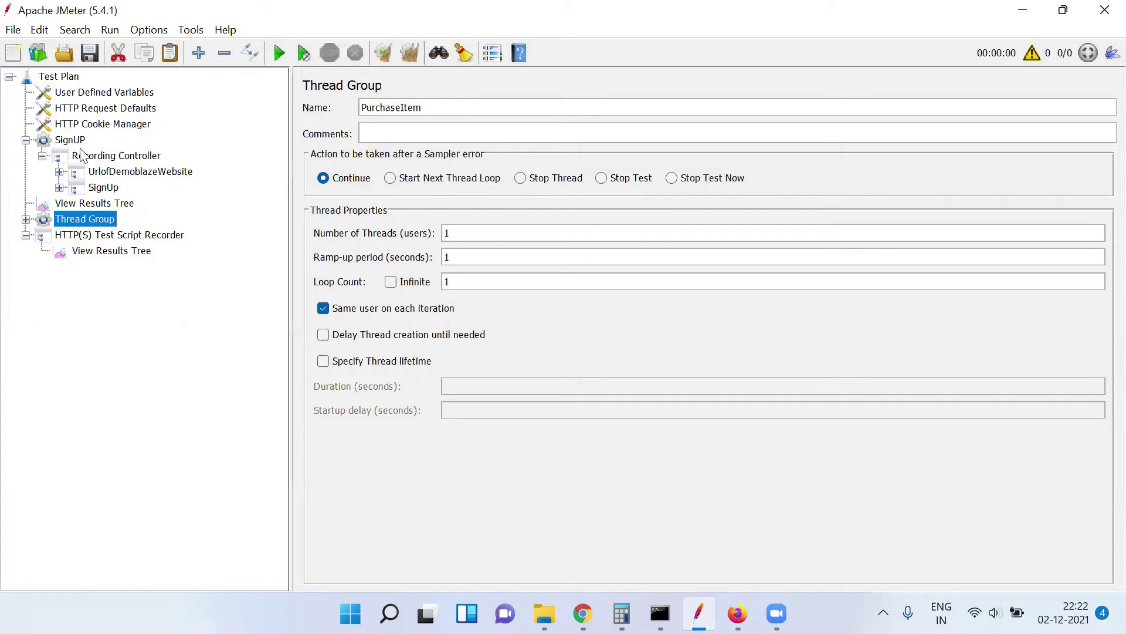
pyautogui.click(79, 143)
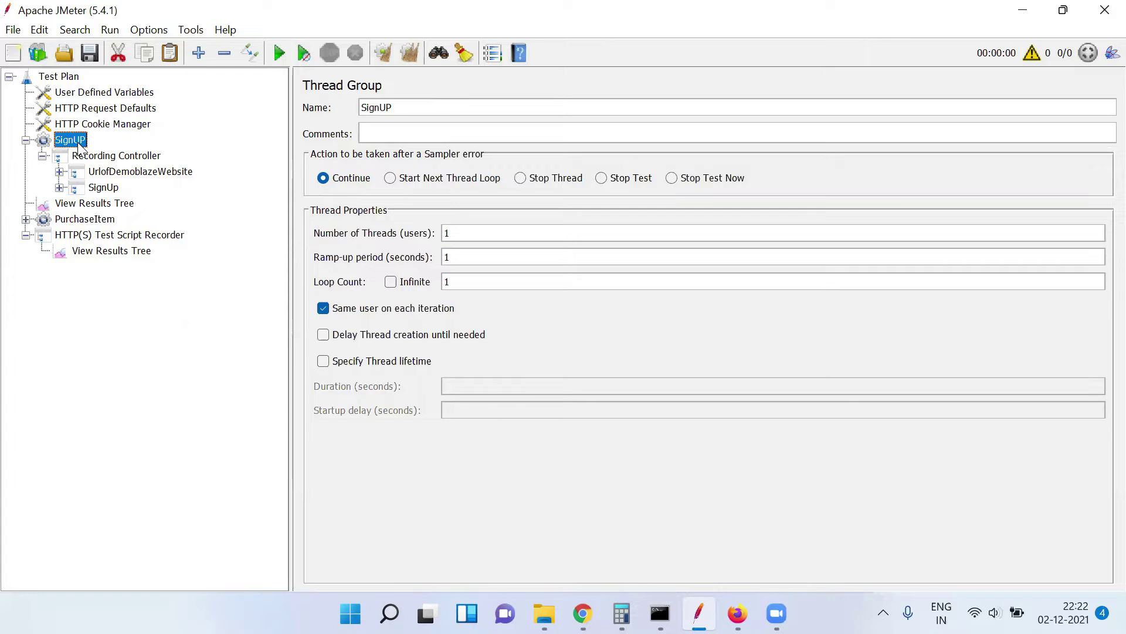
pyautogui.click(86, 218)
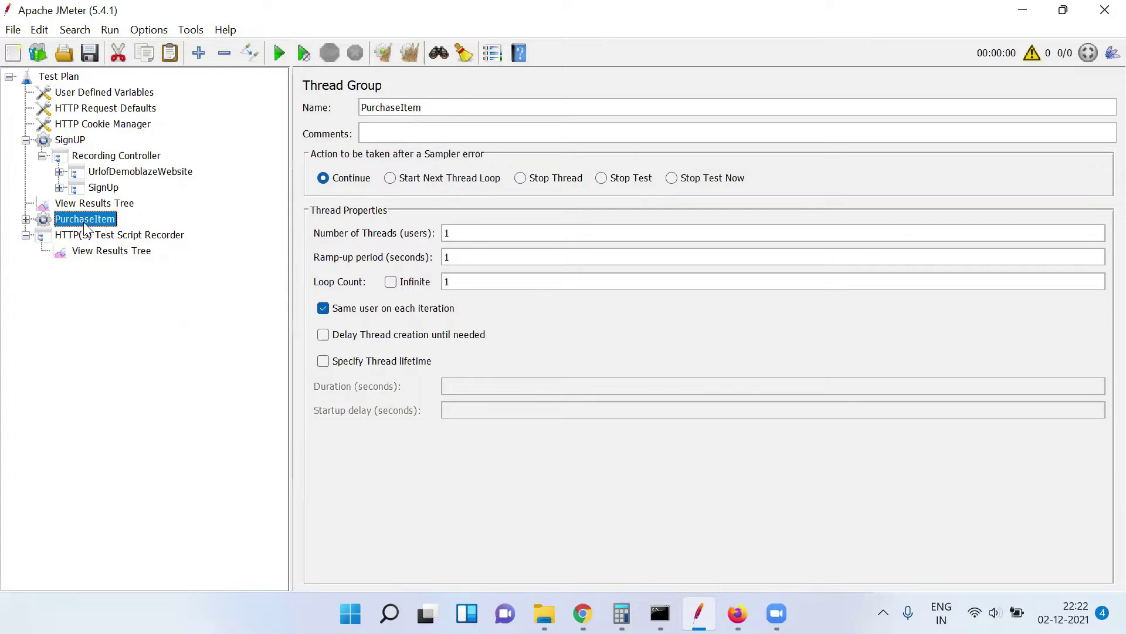
# Set the recorder's Target Controller to Test Plan > PurchaseItem > Transaction Controller
pyautogui.click(146, 237)
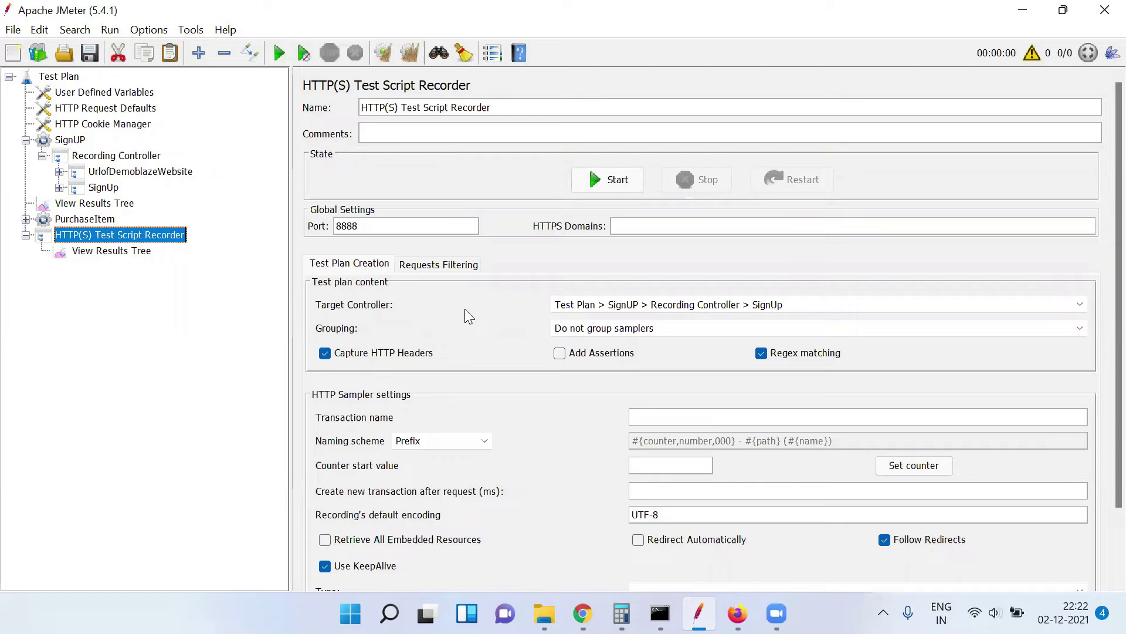
pyautogui.click(697, 304)
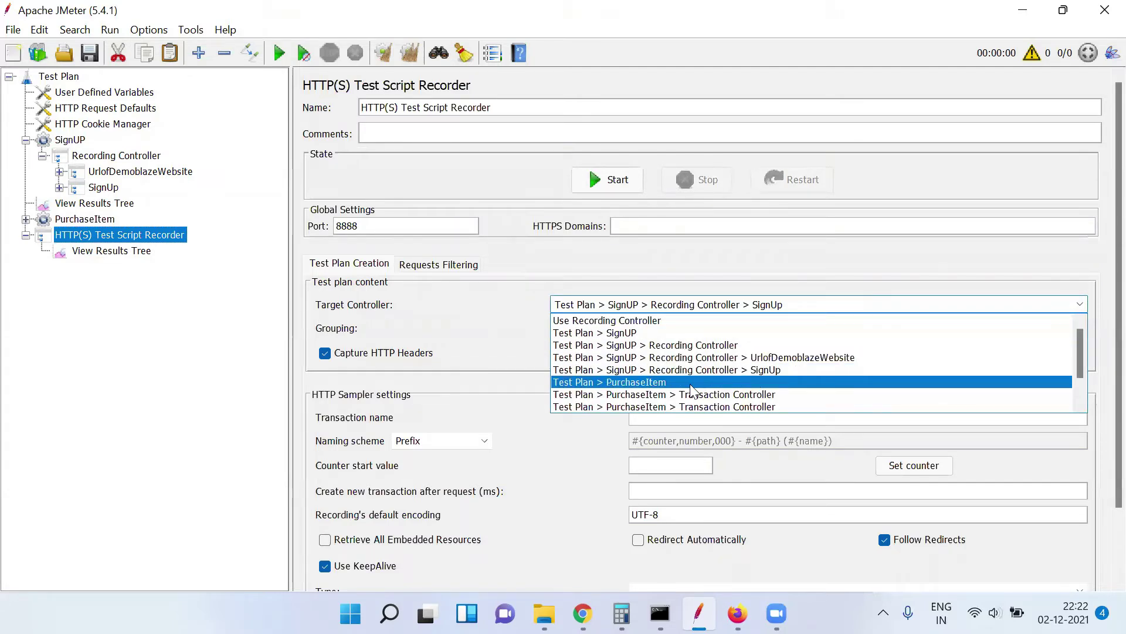
pyautogui.click(658, 383)
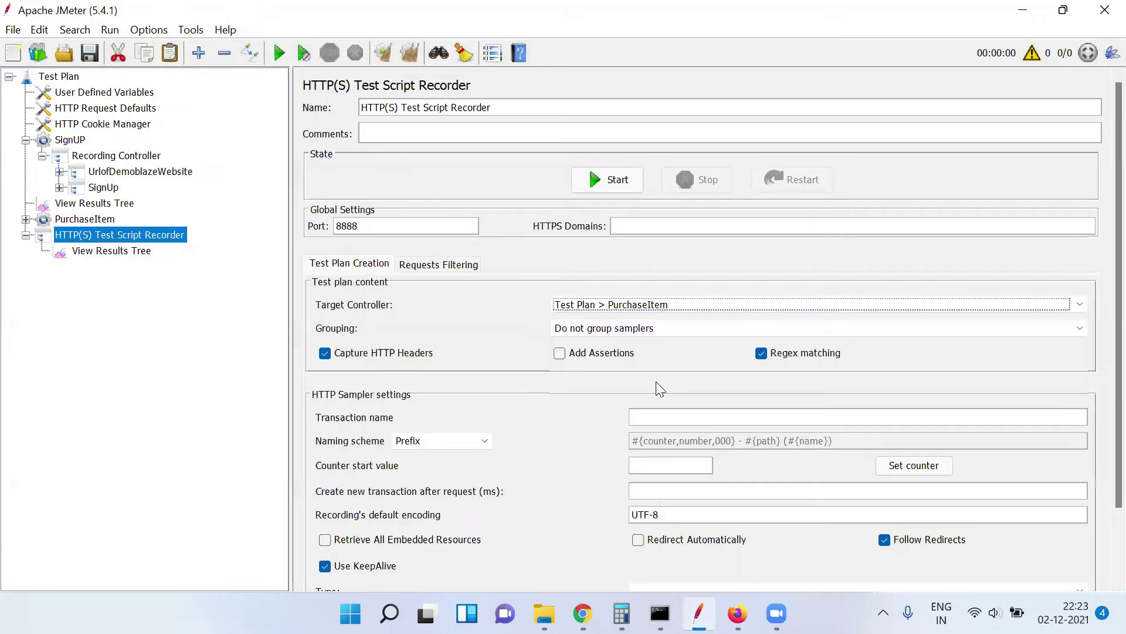
pyautogui.click(679, 305)
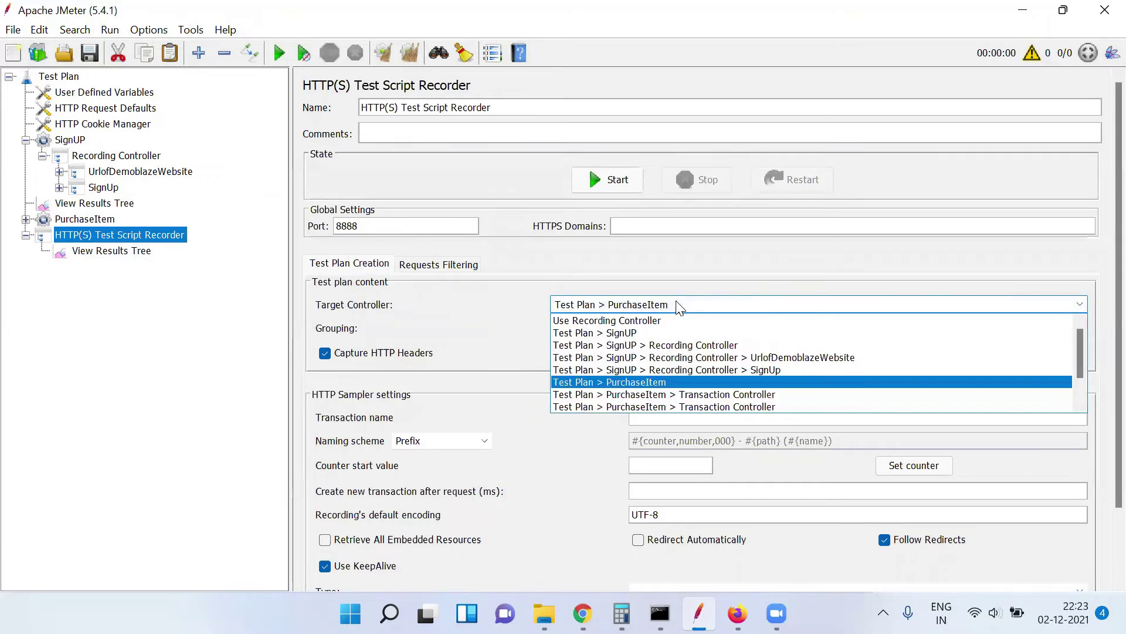
pyautogui.click(691, 394)
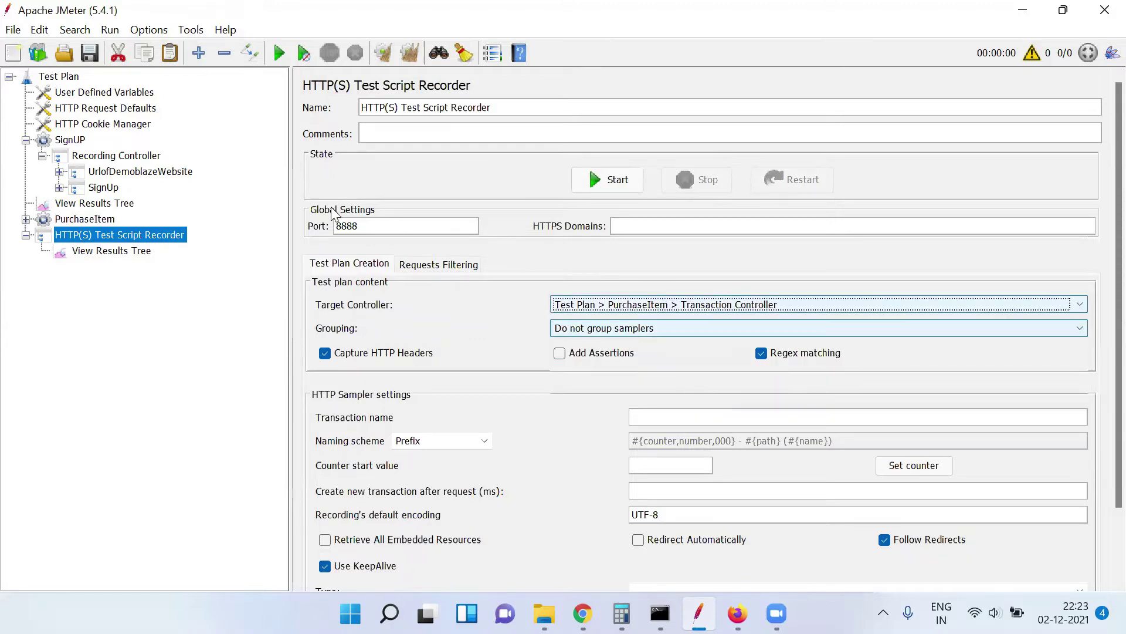
pyautogui.click(25, 219)
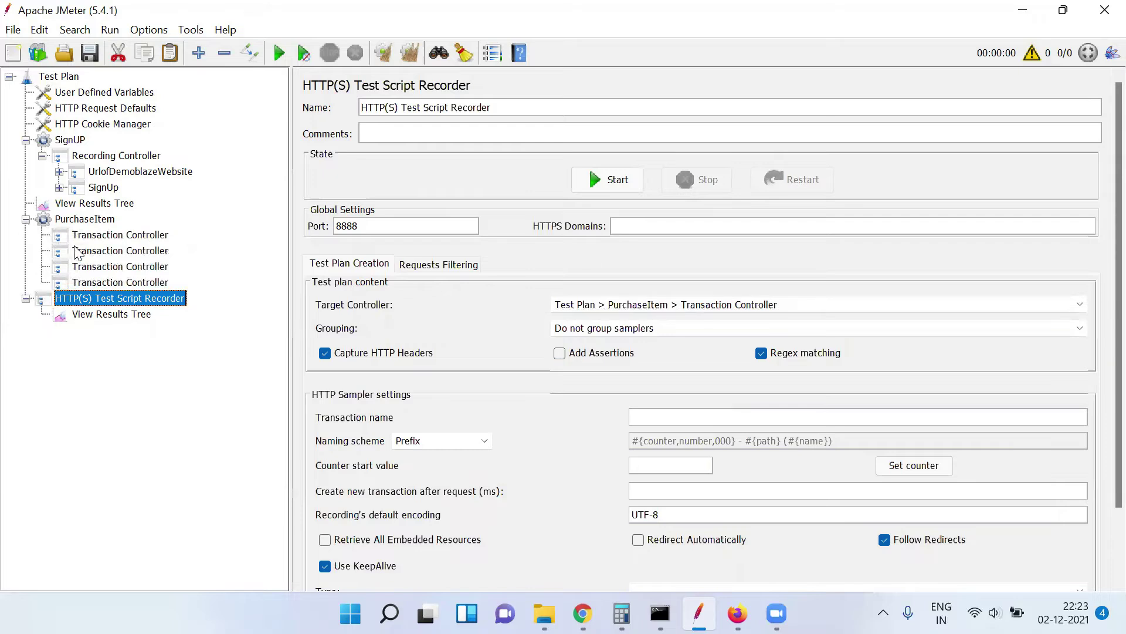
pyautogui.click(98, 236)
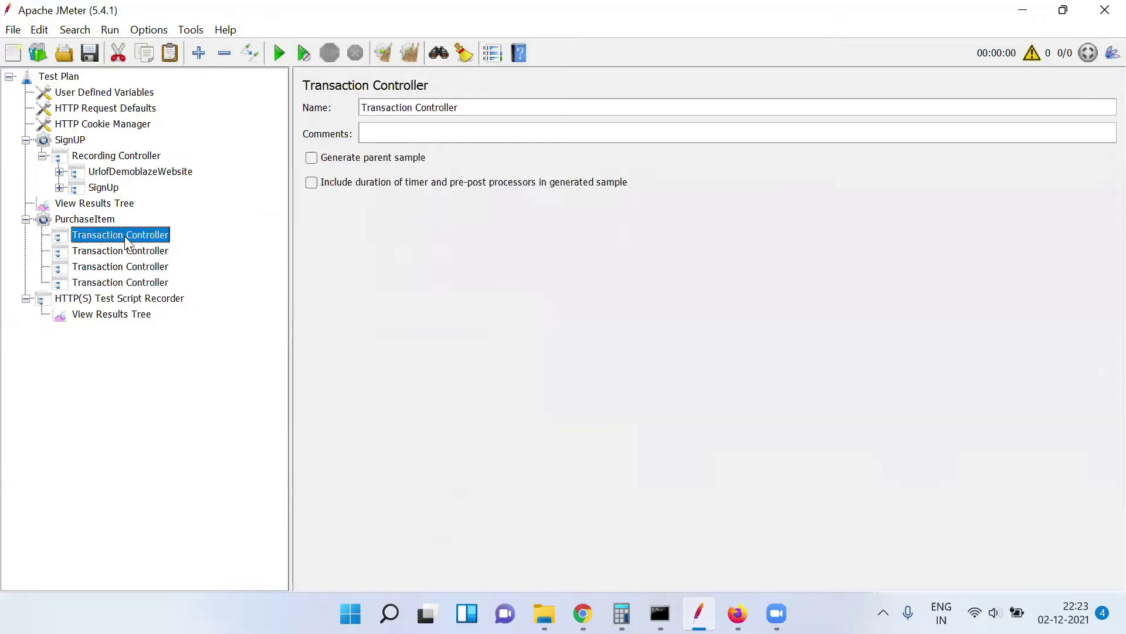
# Name the first PurchaseItem Transaction Controller 'LoginPage' and check the recorder now targets it
pyautogui.click(473, 110)
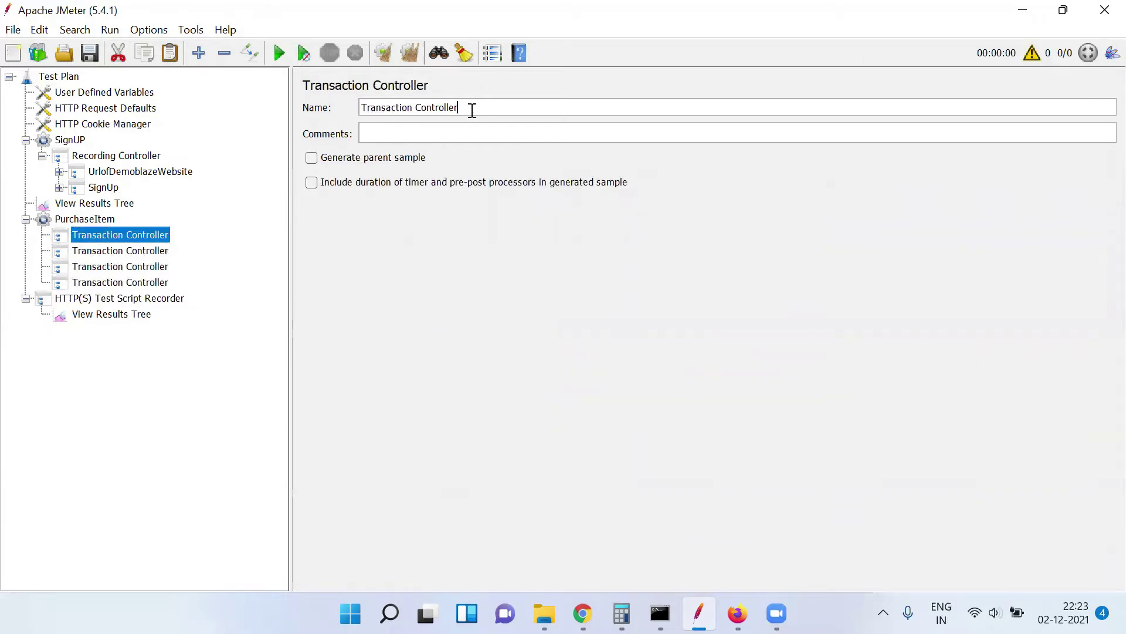
pyautogui.hotkey('ctrl', 'a')
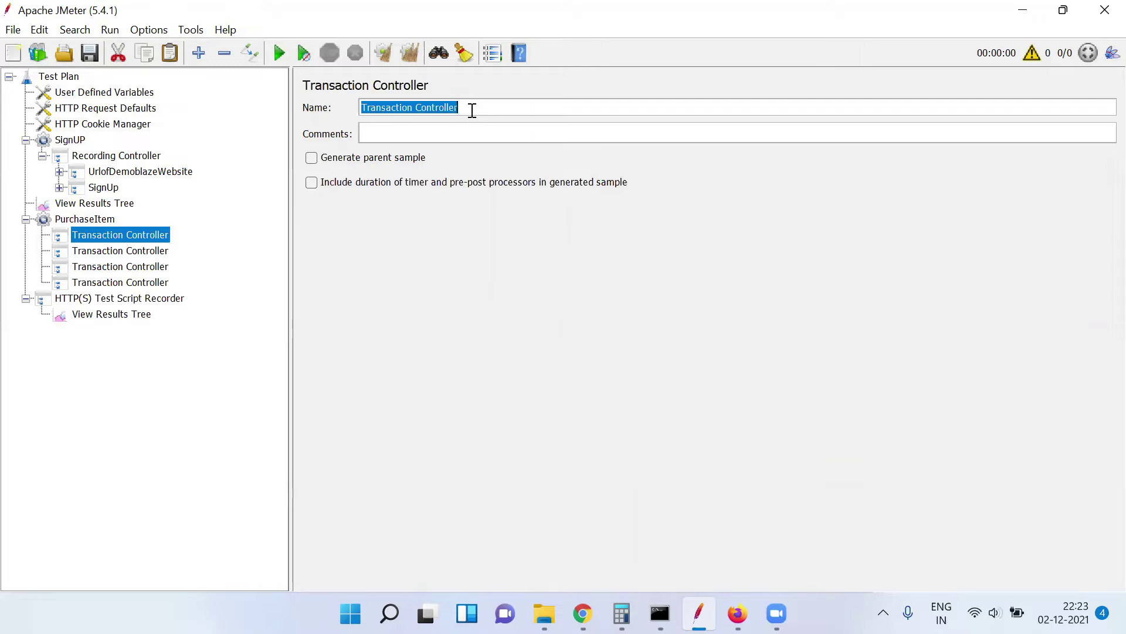
pyautogui.write('Login')
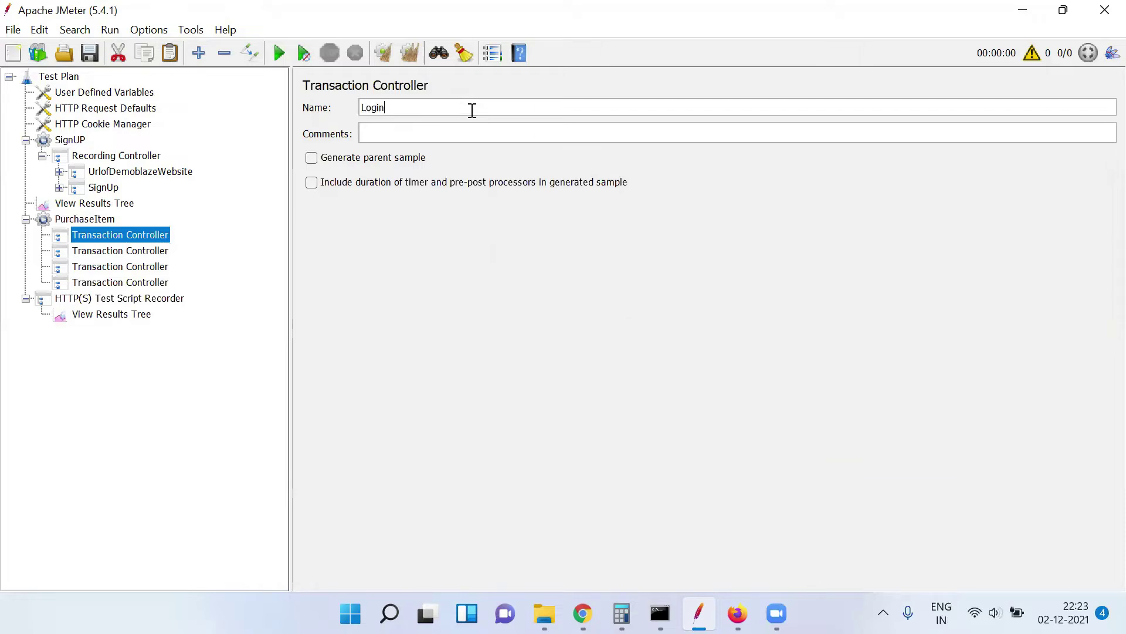
pyautogui.write('Page')
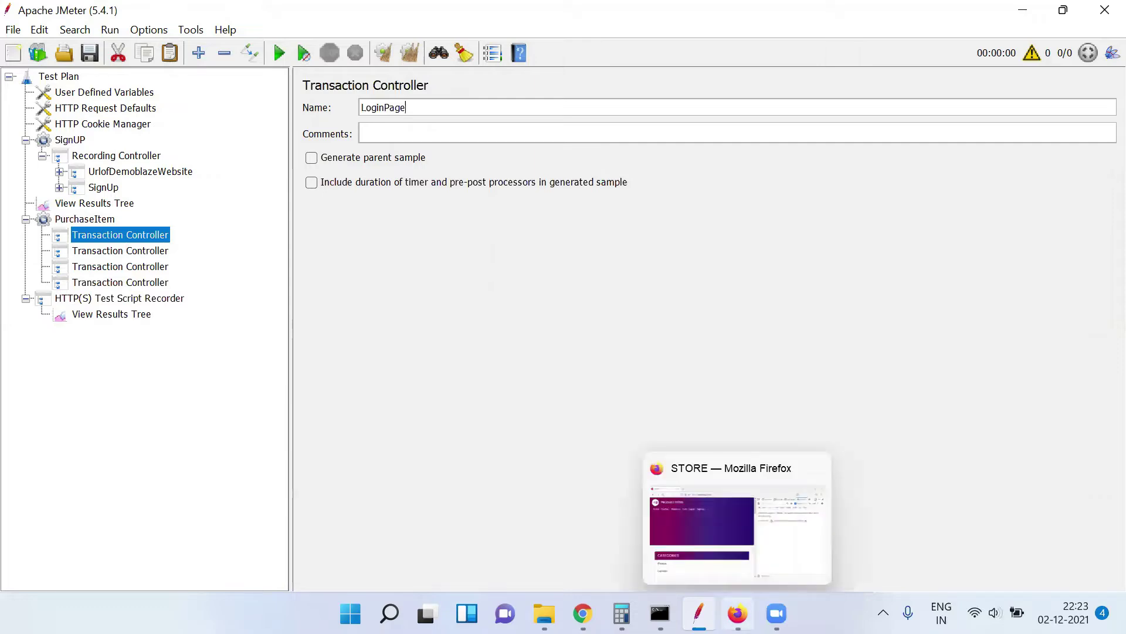
pyautogui.click(737, 613)
pyautogui.click(737, 613)
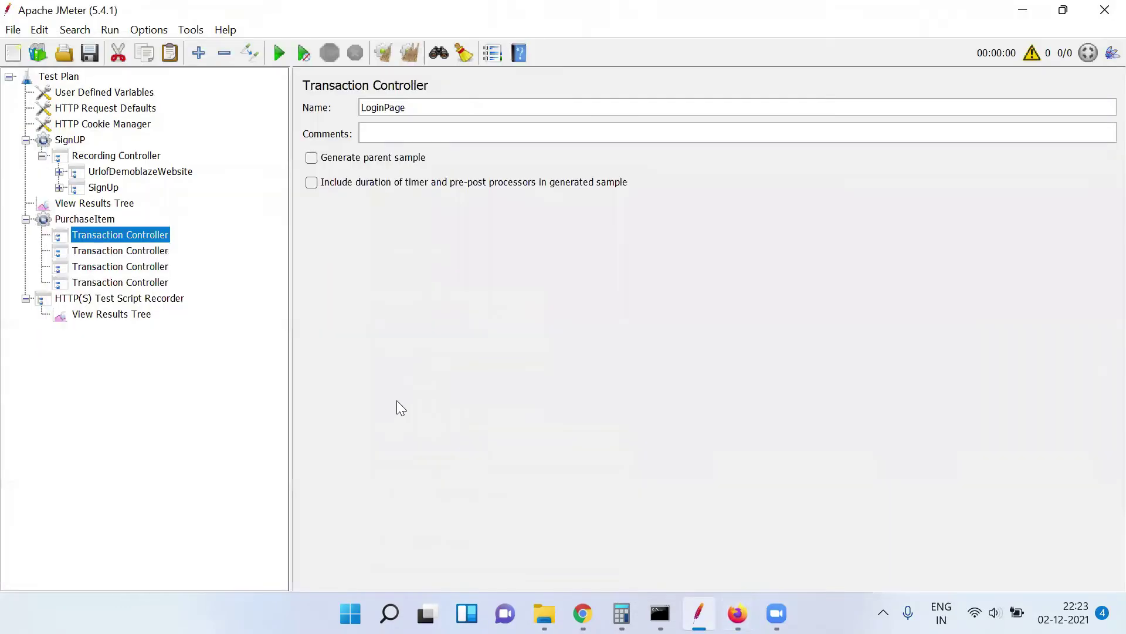
pyautogui.click(179, 298)
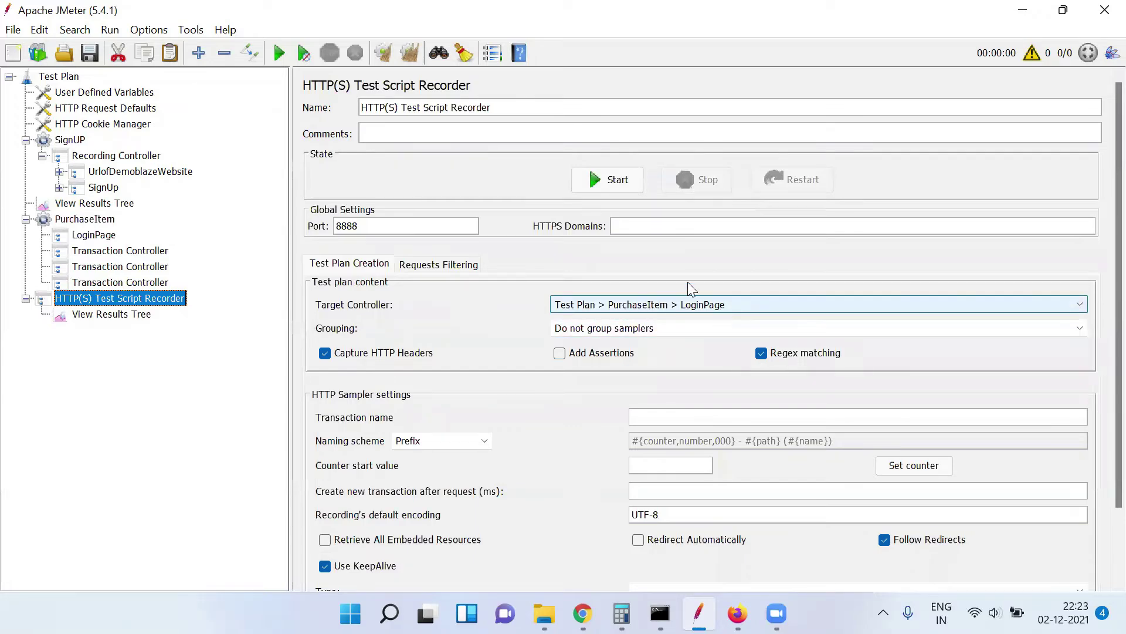
# Start recording, accept the Root CA notice, and review the /signup-66 POST body's username
pyautogui.click(617, 179)
pyautogui.click(706, 460)
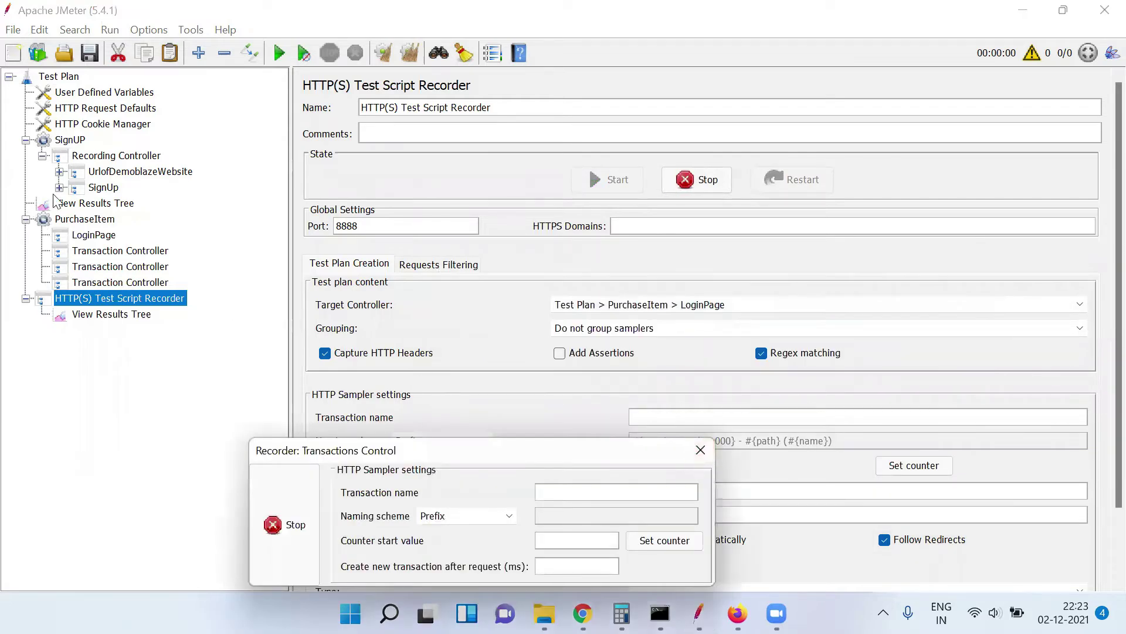
pyautogui.click(59, 187)
pyautogui.click(129, 203)
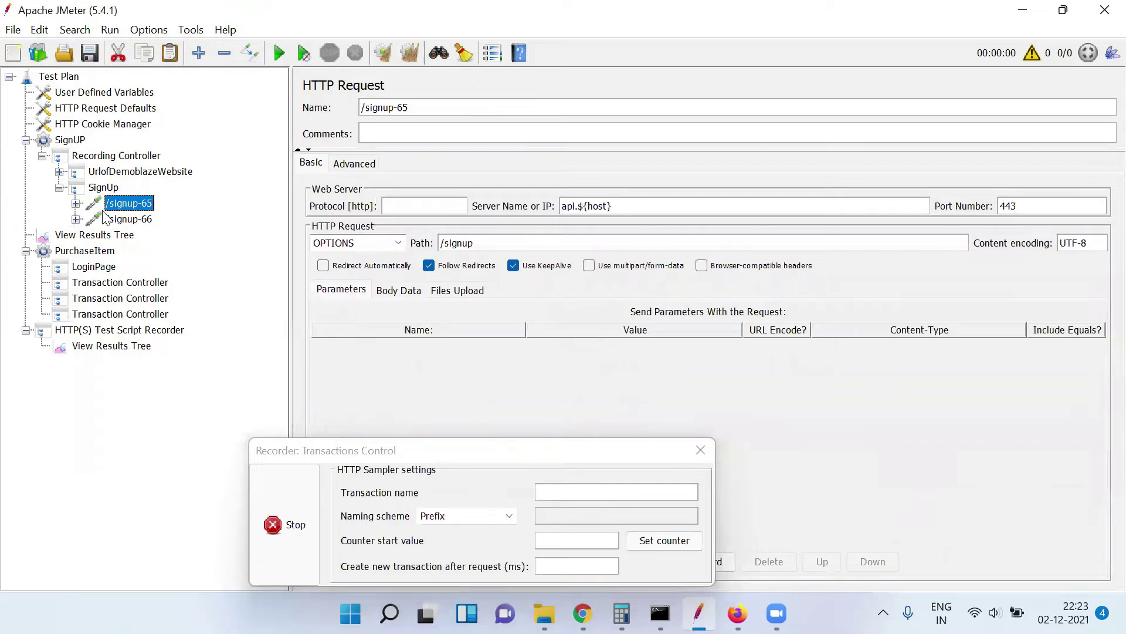
pyautogui.click(118, 220)
pyautogui.doubleClick(445, 309)
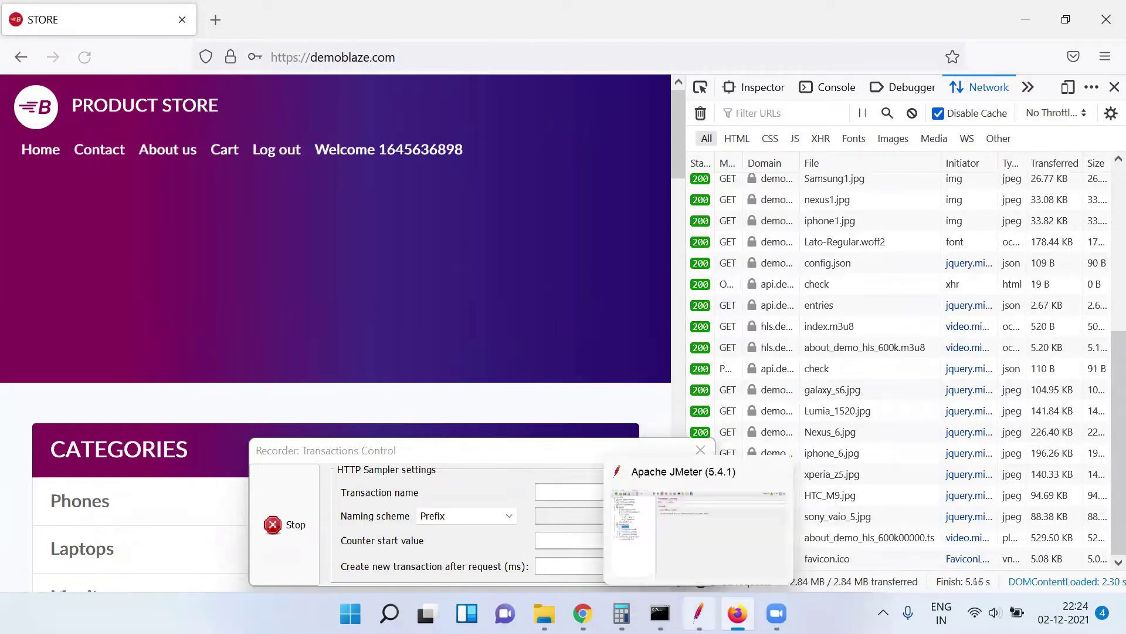
# Return to the JMeter window from the signed-in demoblaze store
pyautogui.click(698, 613)
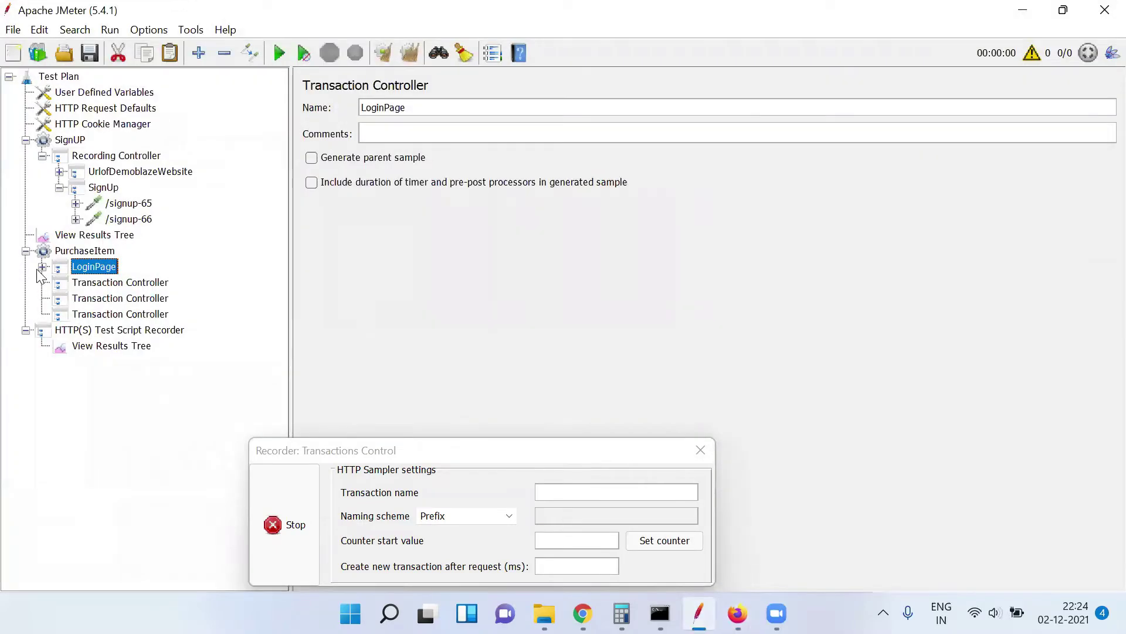
# Delete /login-67, /login-68 and the changeset sampler from the LoginPage controller
pyautogui.click(42, 267)
pyautogui.click(107, 284)
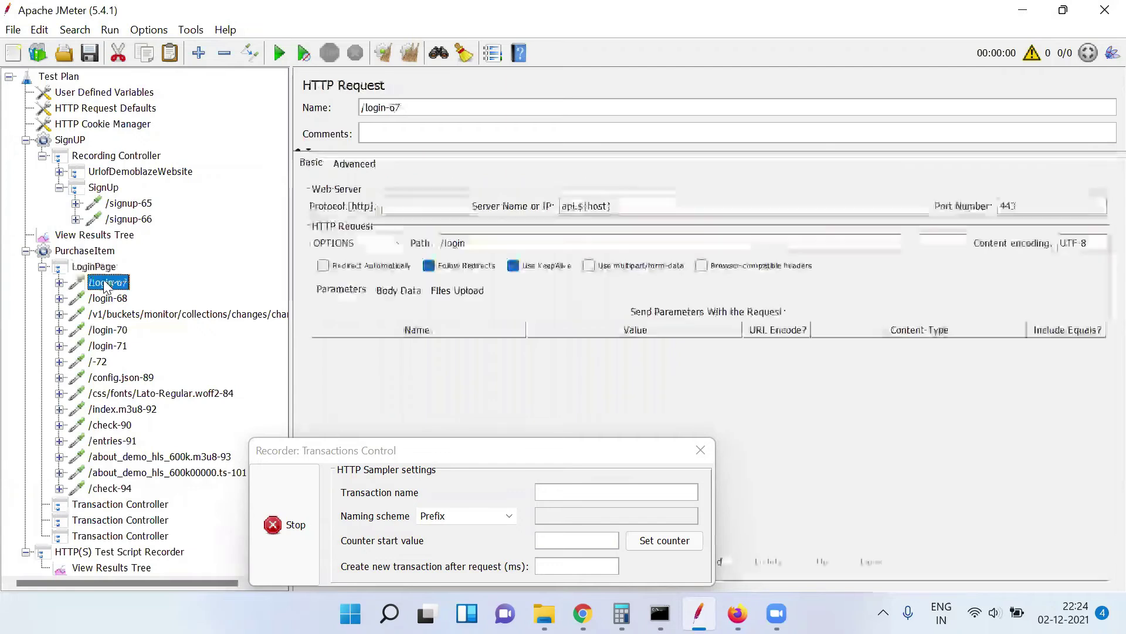
pyautogui.press('Down')
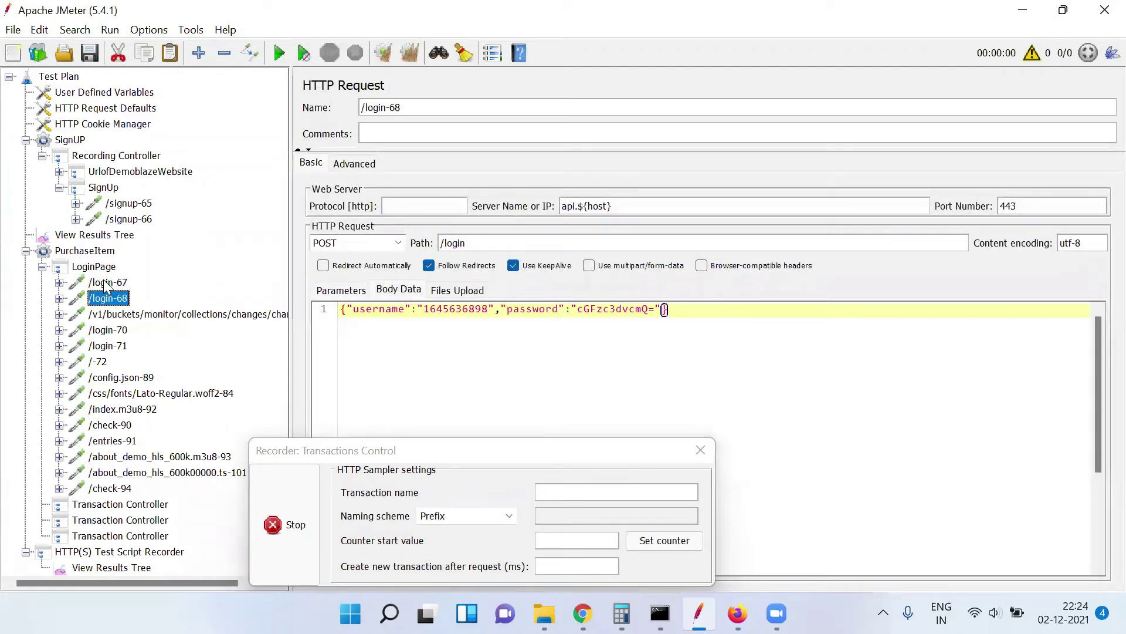
pyautogui.press('Down')
pyautogui.press('Down')
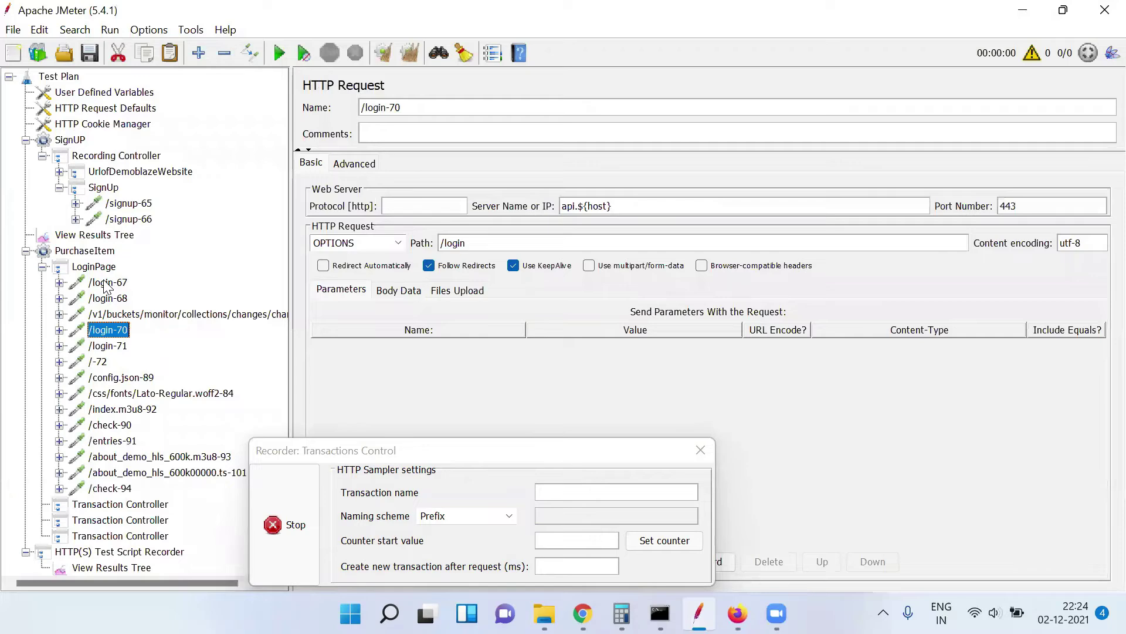
pyautogui.press('Down')
pyautogui.press('Up')
pyautogui.press('Up')
pyautogui.press('Up')
pyautogui.press('Up')
pyautogui.hotkey('shift', 'Down')
pyautogui.hotkey('shift', 'Down')
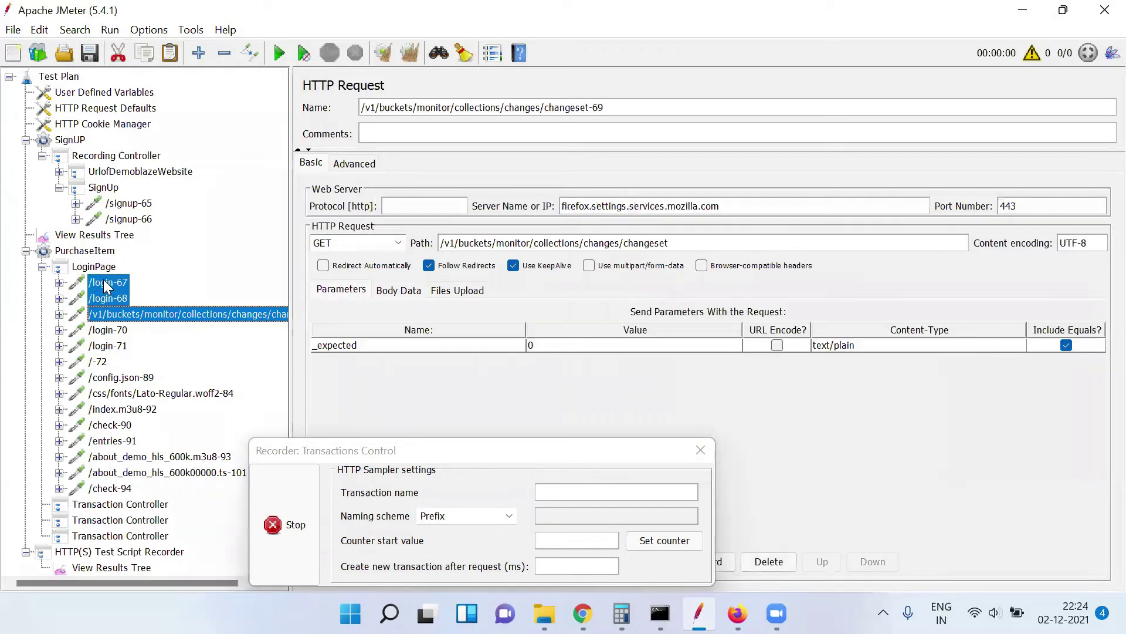
pyautogui.press('Delete')
pyautogui.press('Return')
# Inspect the /login-70 and /login-71 requests, examining the password in the body data
pyautogui.click(106, 284)
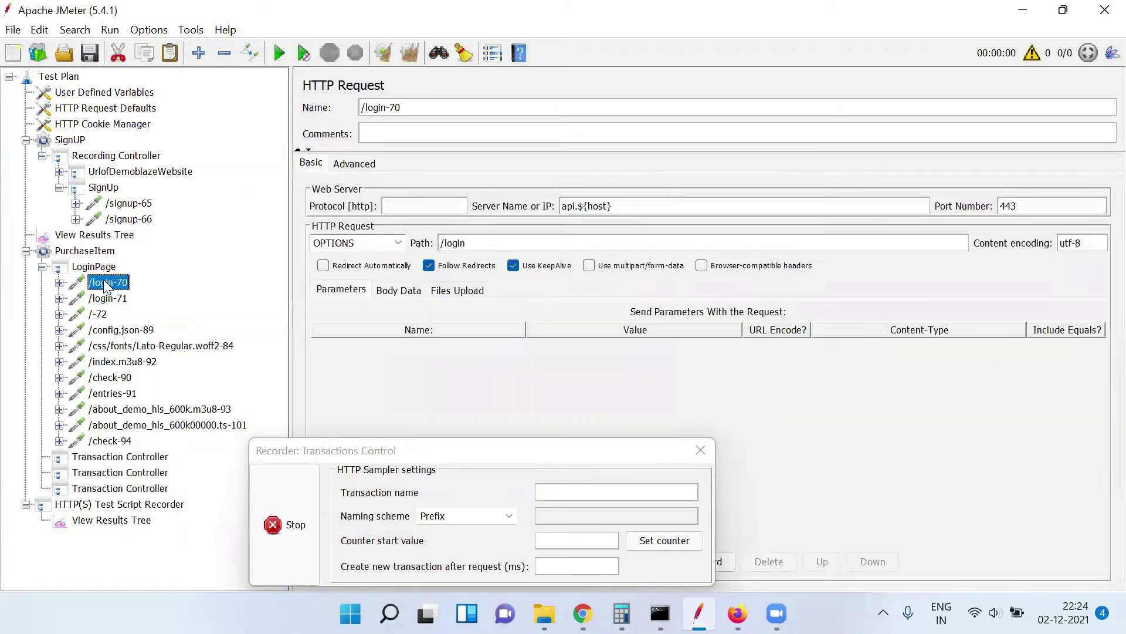
pyautogui.press('Down')
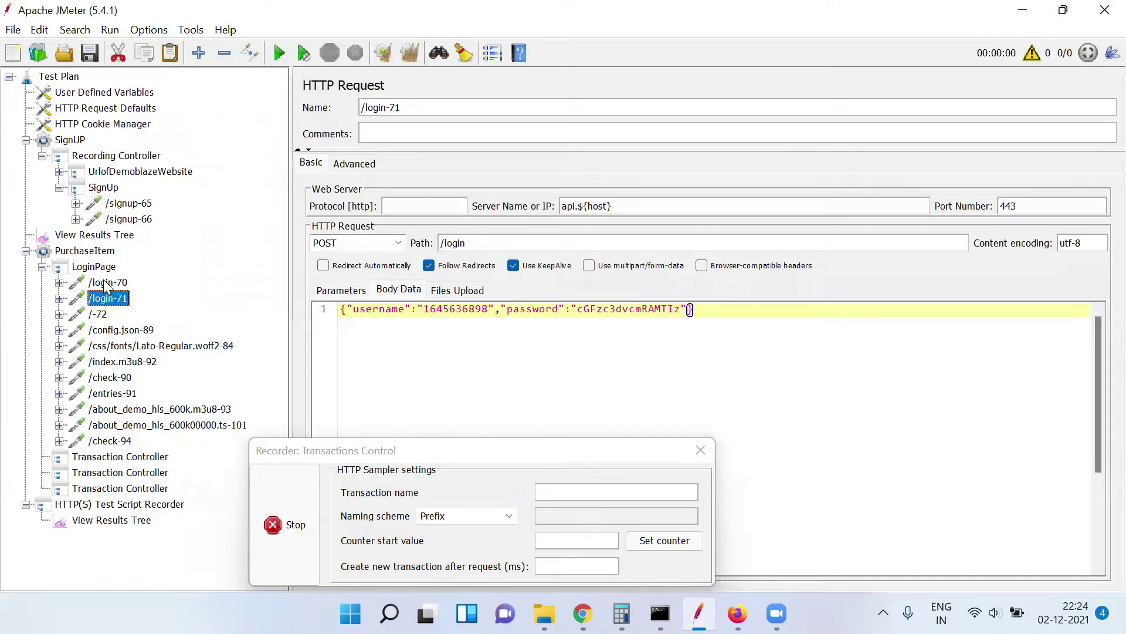
pyautogui.doubleClick(608, 304)
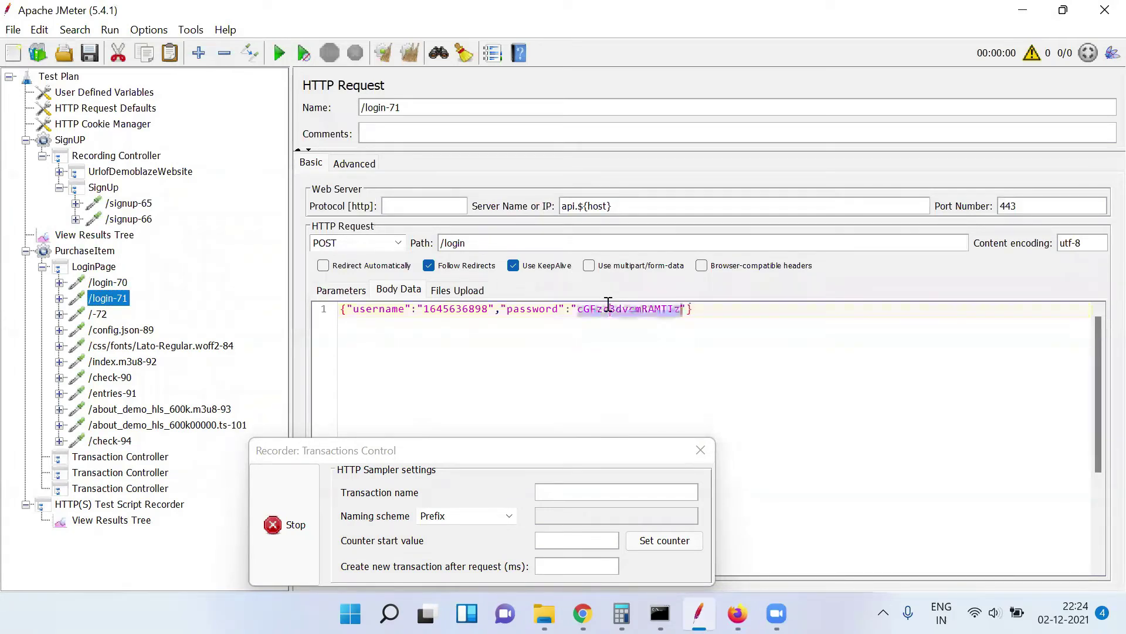
pyautogui.click(608, 304)
pyautogui.tripleClick(609, 304)
pyautogui.doubleClick(609, 304)
pyautogui.tripleClick(608, 304)
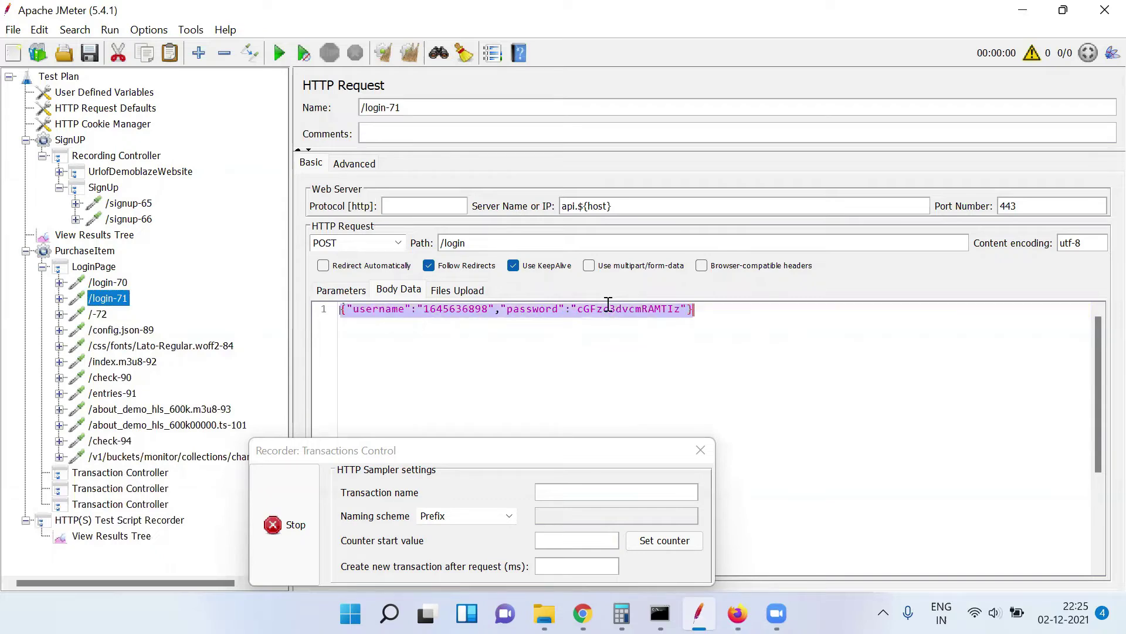
pyautogui.click(609, 305)
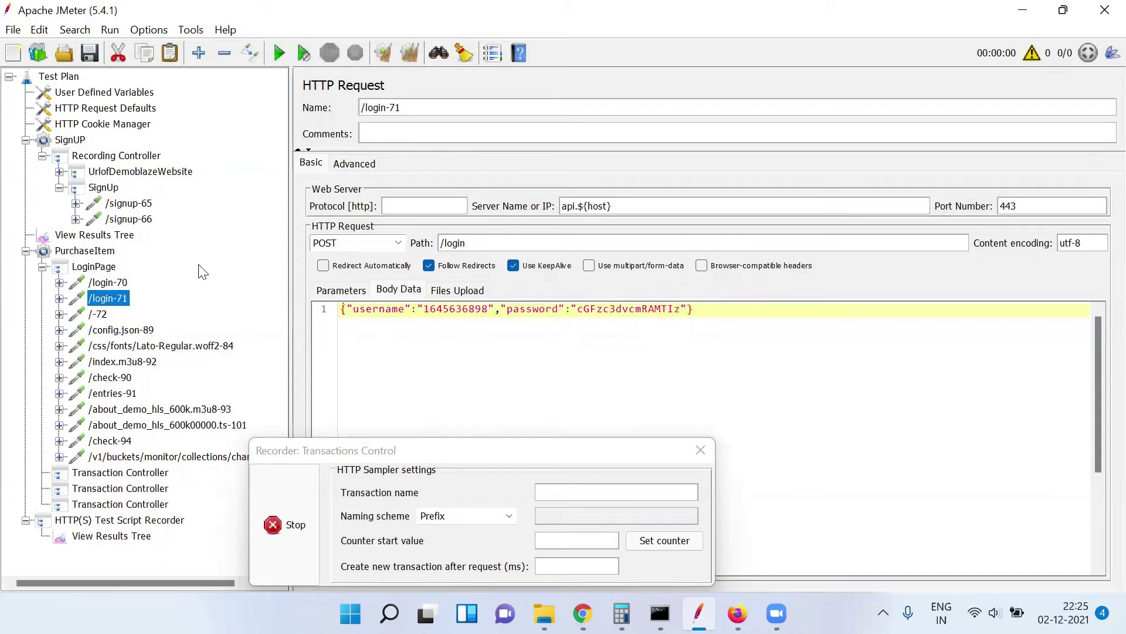
# Compare /signup-66 with /login-71 and step through the LoginPage samplers to the changeset request
pyautogui.click(75, 220)
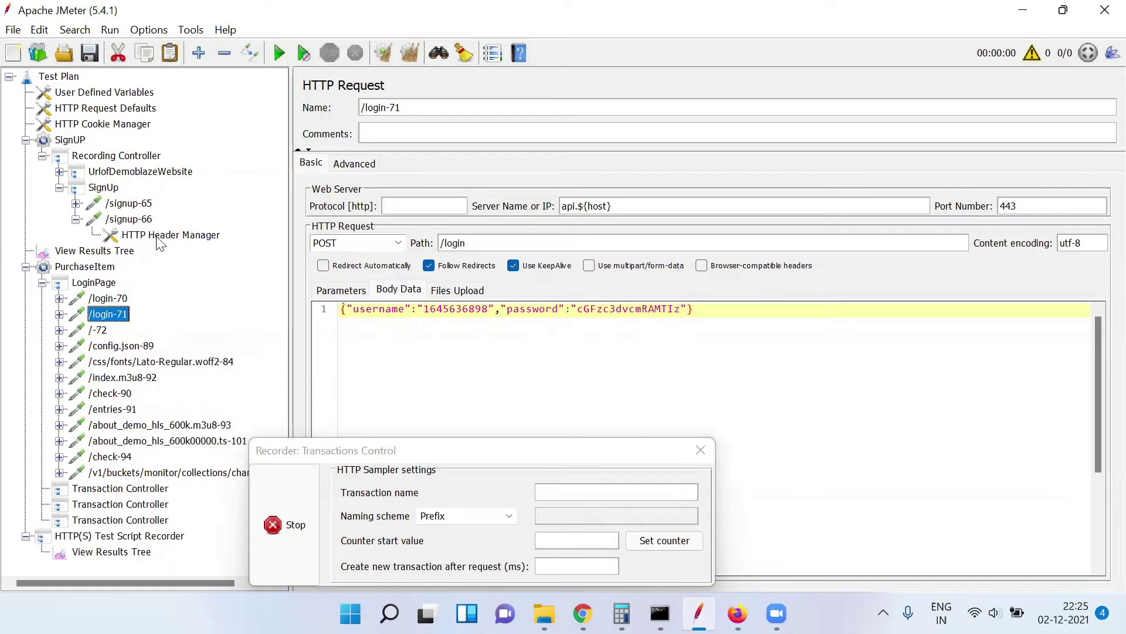
pyautogui.click(144, 225)
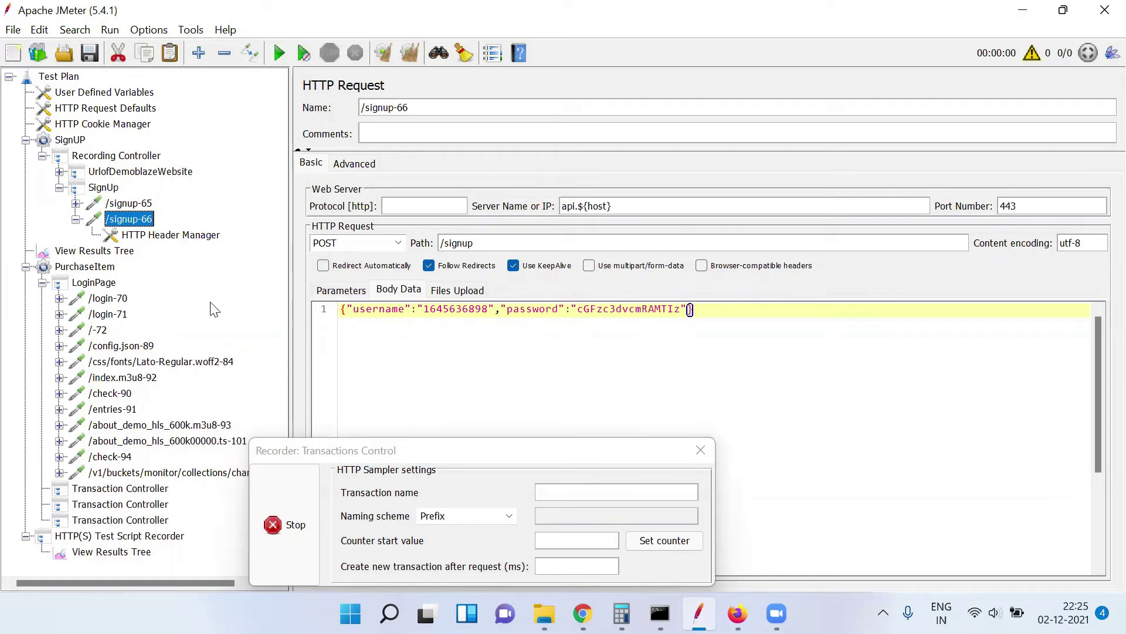
pyautogui.click(114, 315)
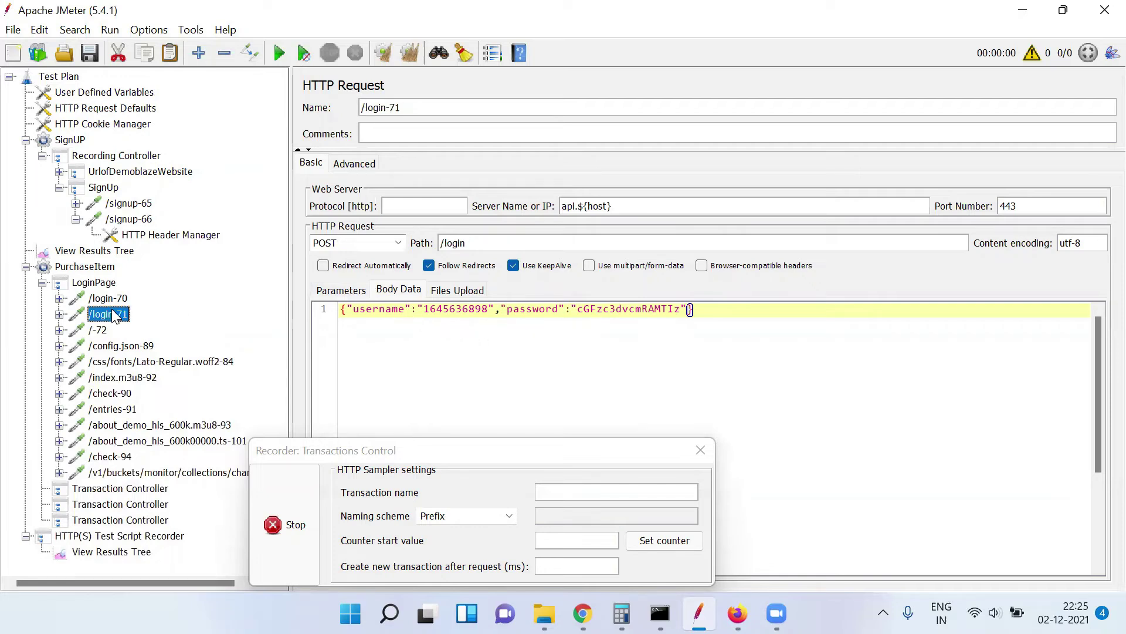
pyautogui.click(99, 331)
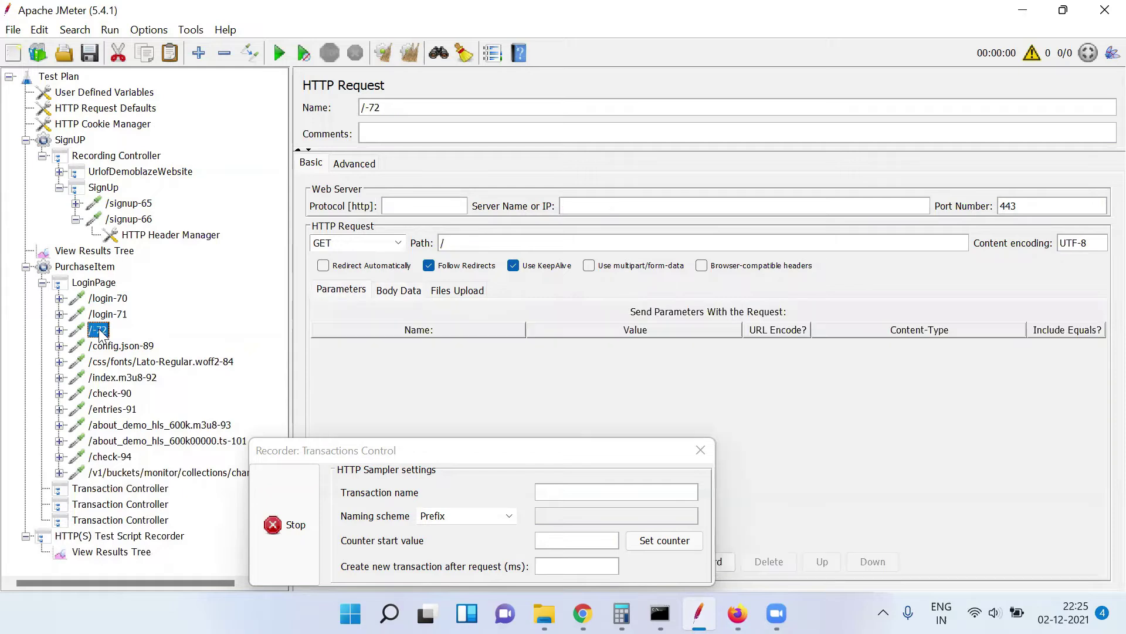
pyautogui.press('Down')
pyautogui.press('Down')
pyautogui.press('Down')
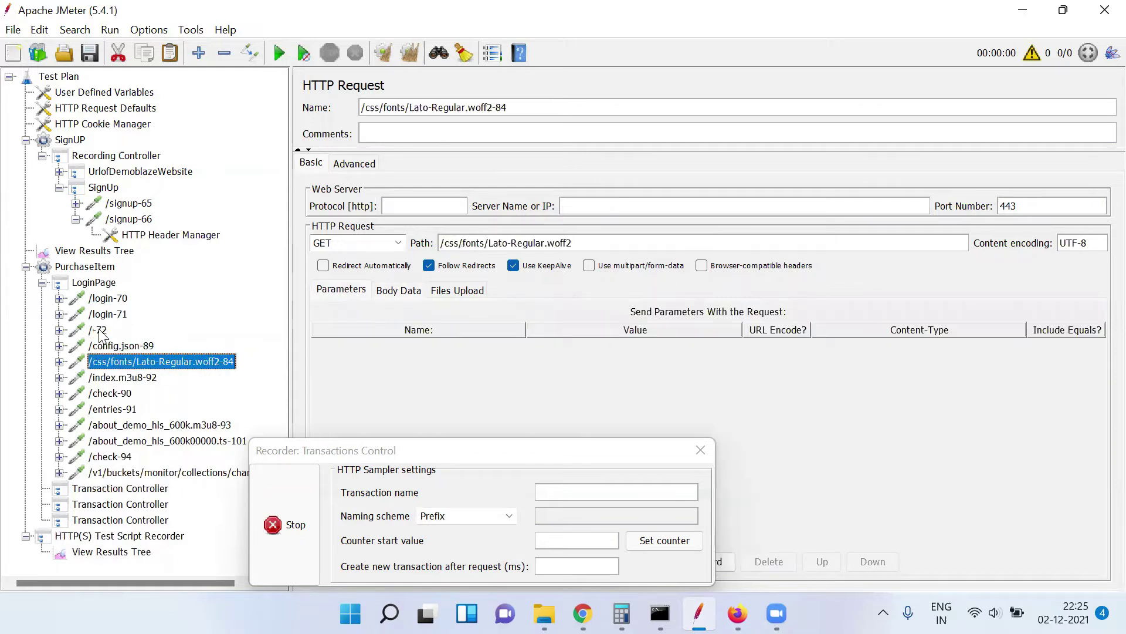
pyautogui.press('Down')
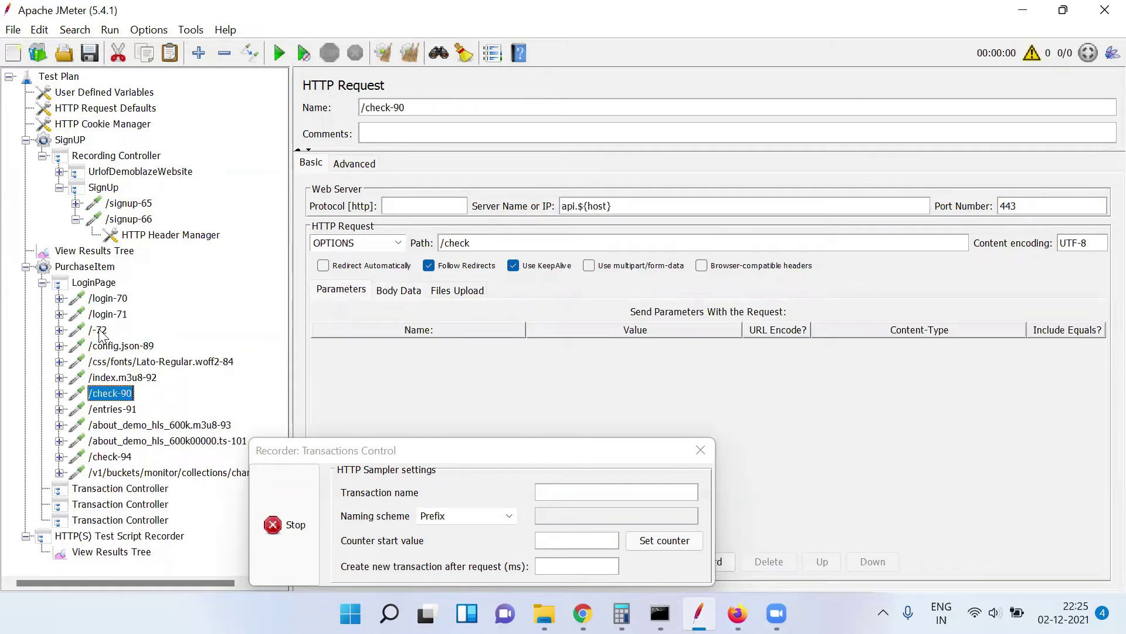
pyautogui.press('Down')
pyautogui.press('Down')
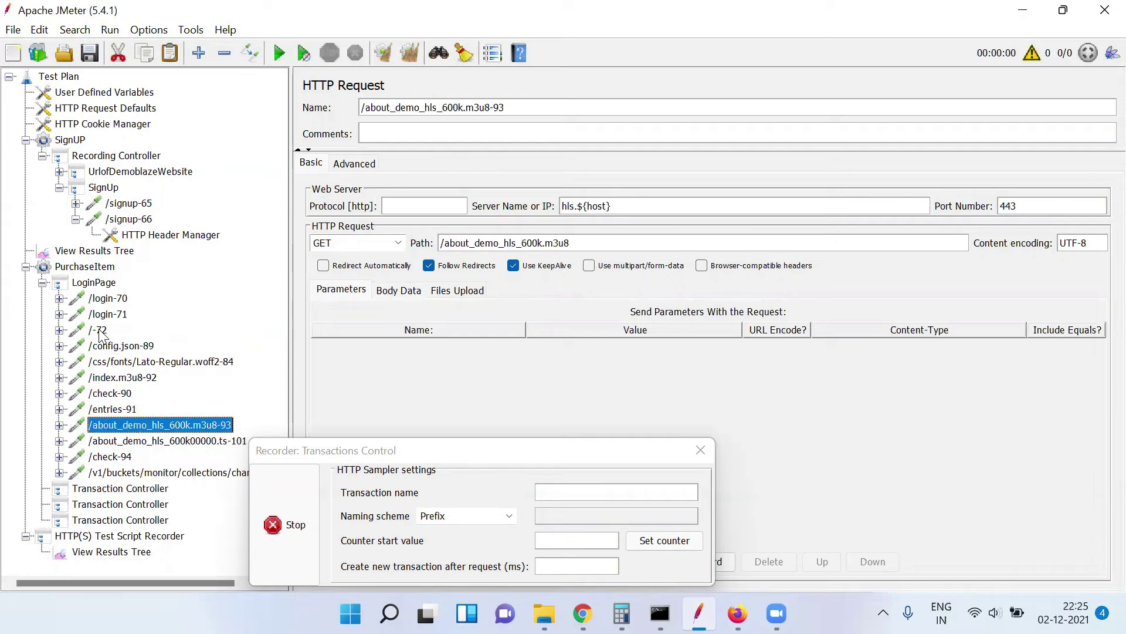
pyautogui.press('Down')
pyautogui.press('Down')
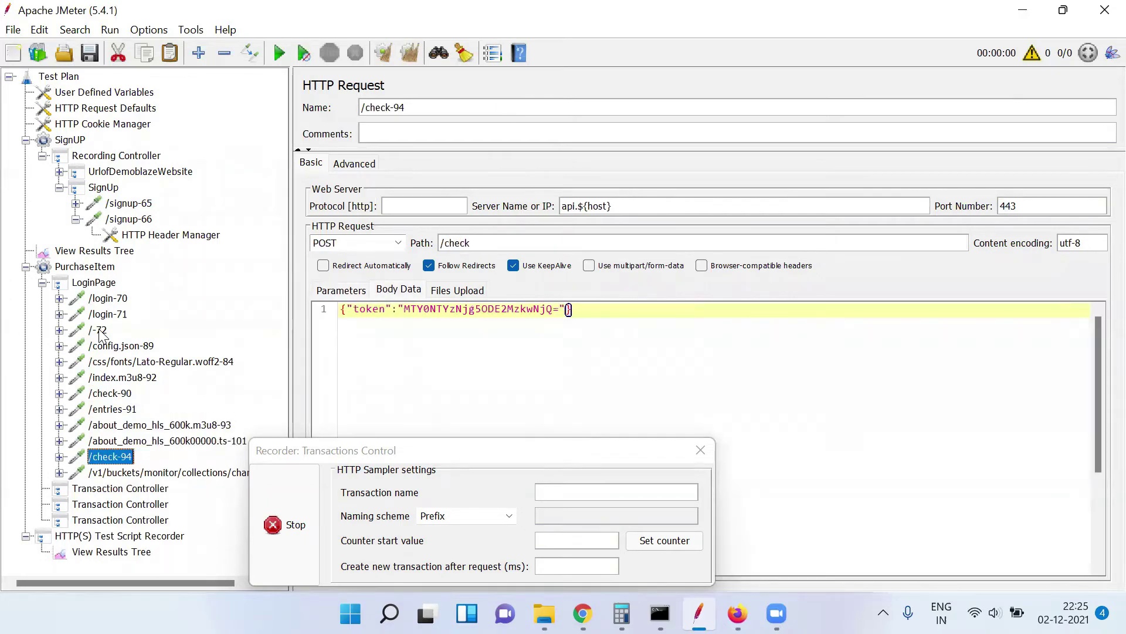
pyautogui.press('Down')
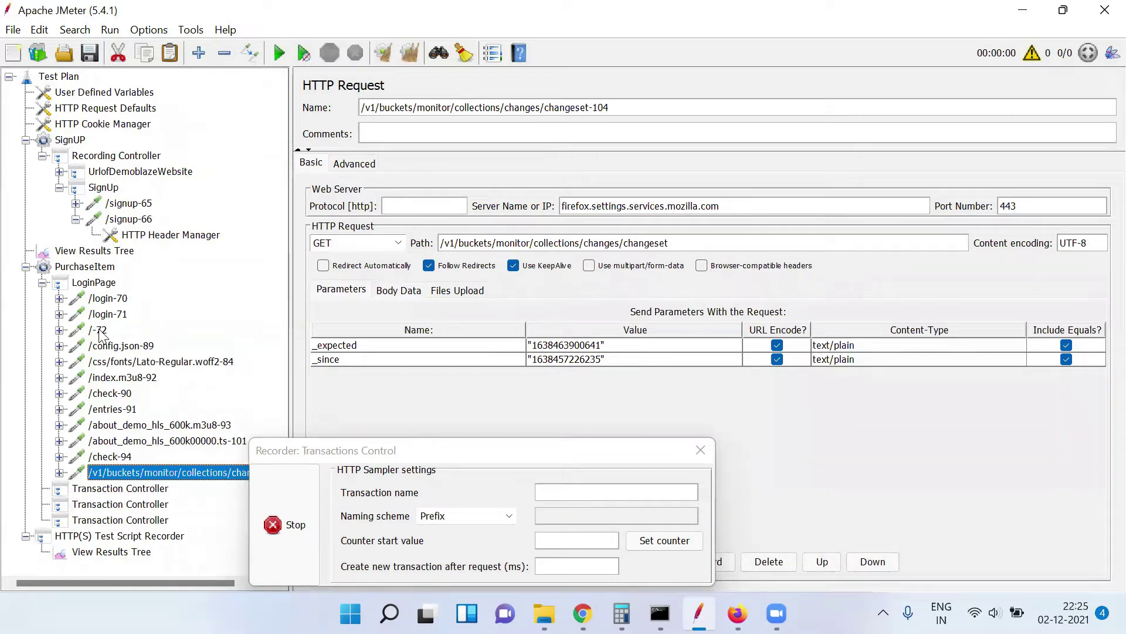
pyautogui.tripleClick(592, 210)
pyautogui.click(592, 210)
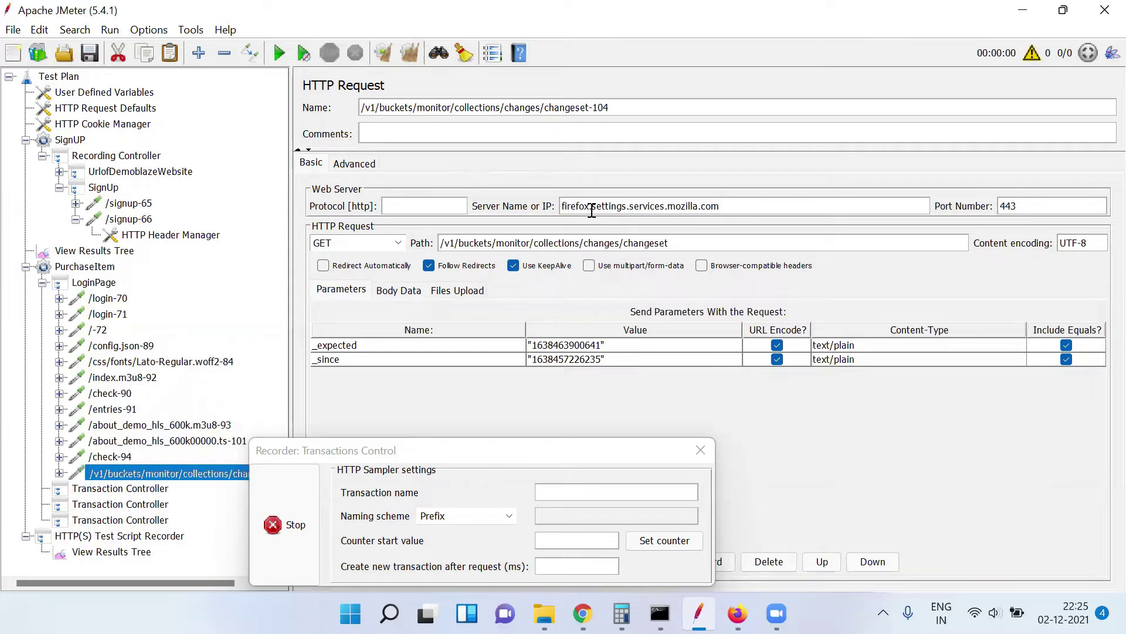
# Move the Recorder window toward the centre and bring the Firefox store to the front
pyautogui.click(483, 449)
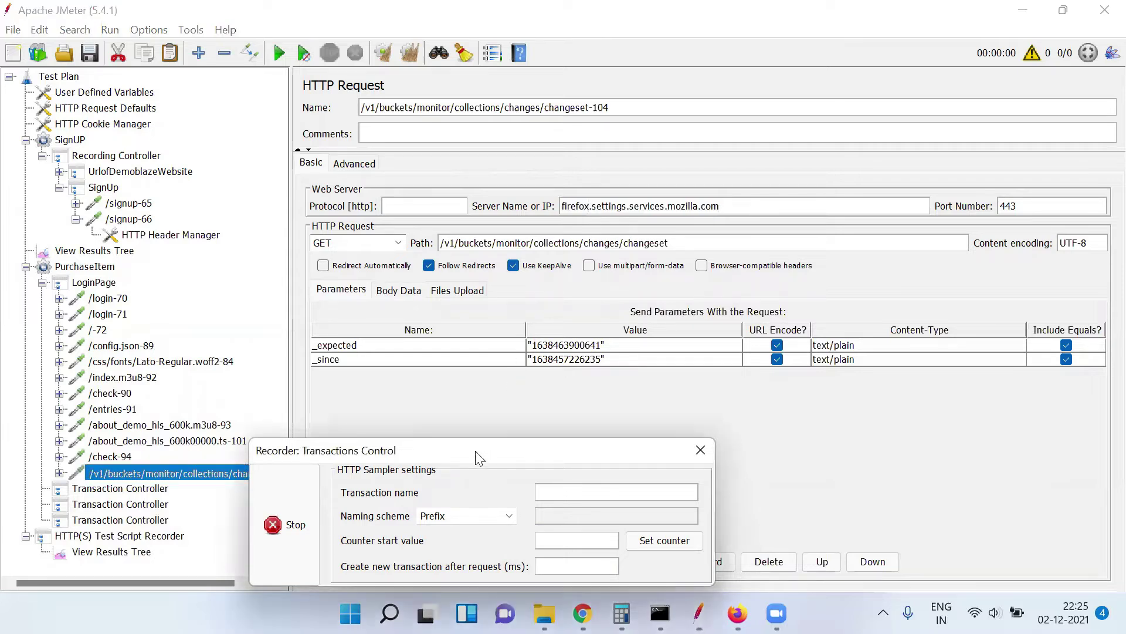
pyautogui.moveTo(482, 449); pyautogui.dragTo(664, 387)
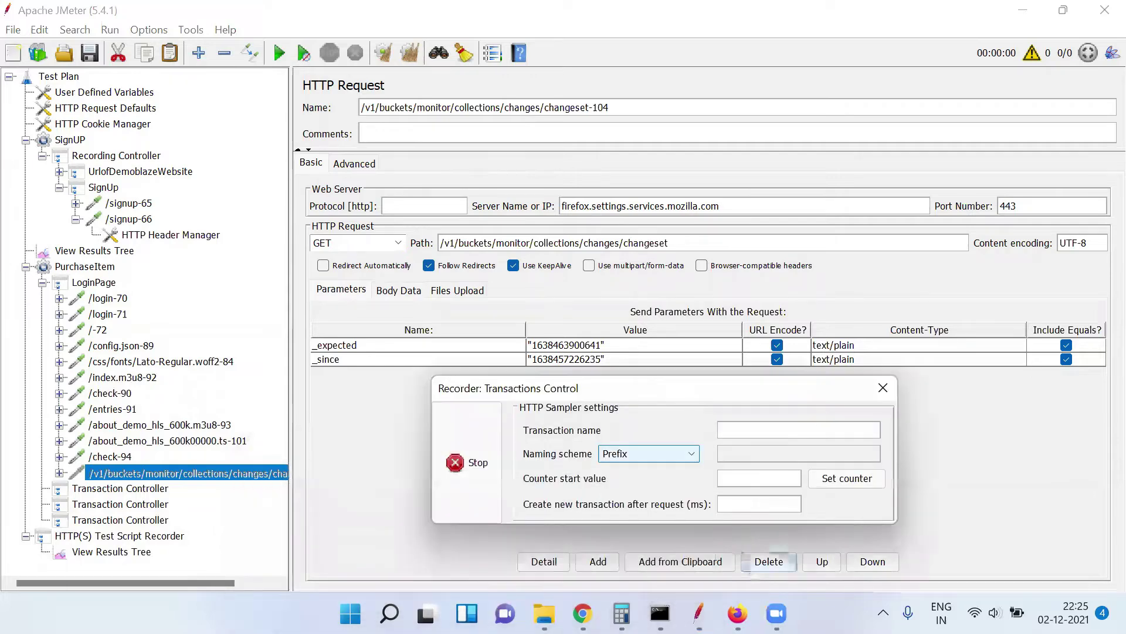
pyautogui.click(737, 613)
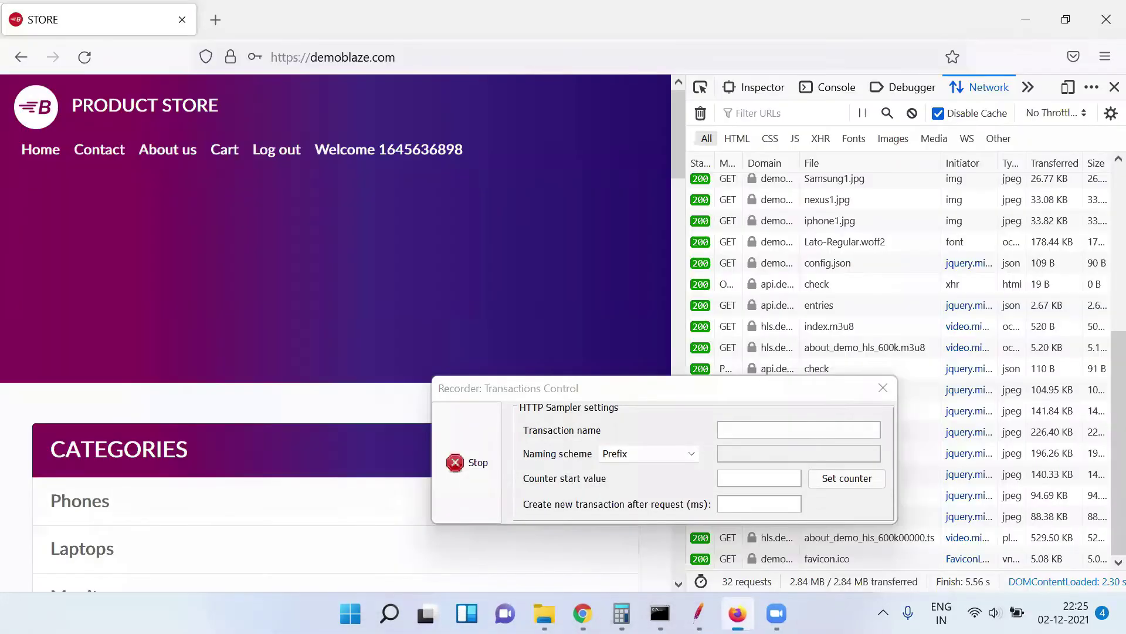
# Clear the captured requests in Firefox's Network panel, then return to JMeter
pyautogui.click(700, 113)
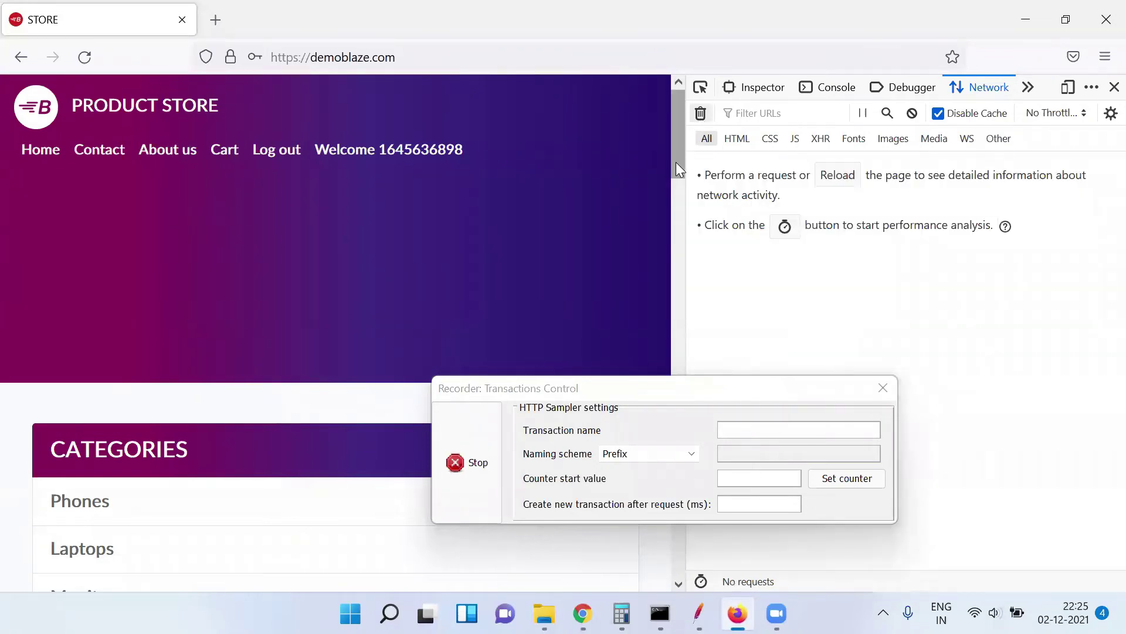
pyautogui.moveTo(675, 162); pyautogui.dragTo(677, 211)
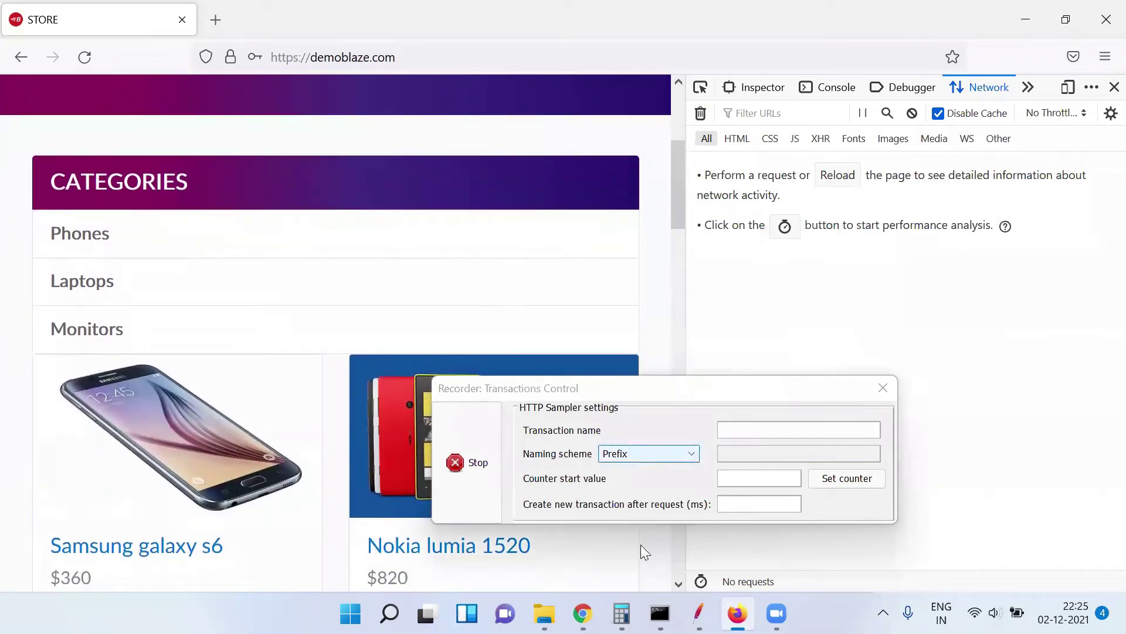
pyautogui.click(698, 613)
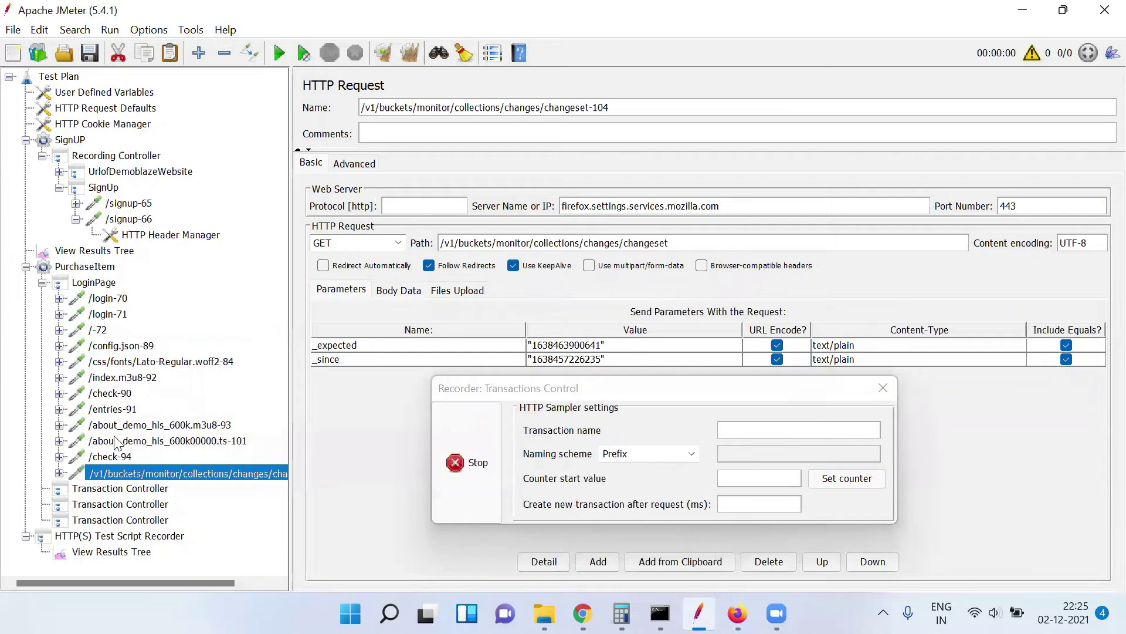
# Rename the second Transaction Controller under PurchaseItem to SelectCategories
pyautogui.click(108, 489)
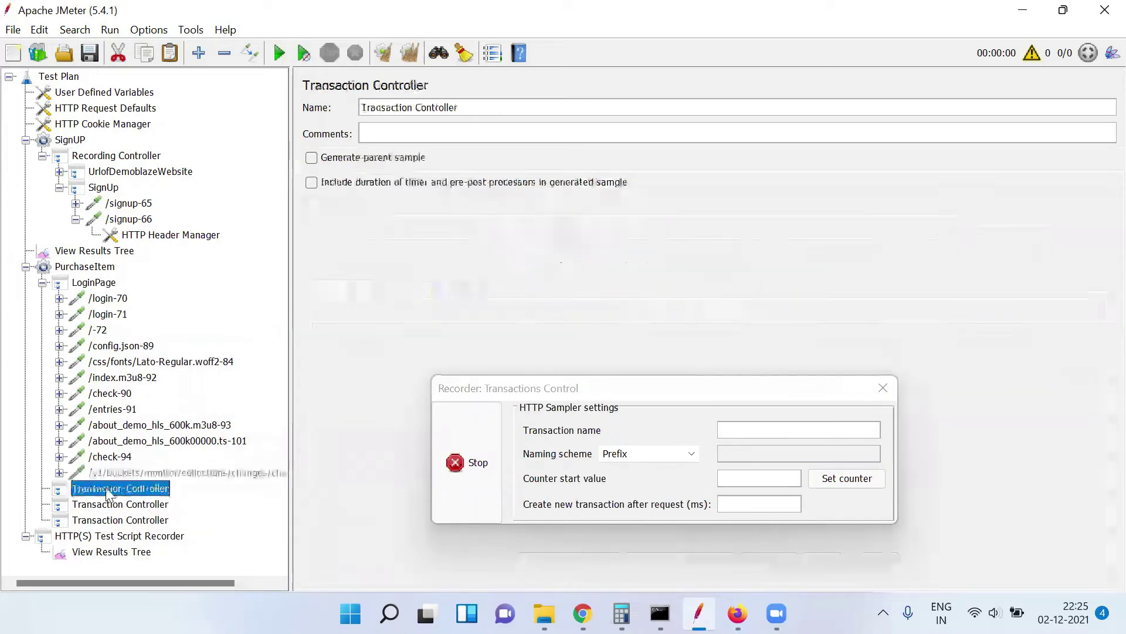
pyautogui.tripleClick(468, 110)
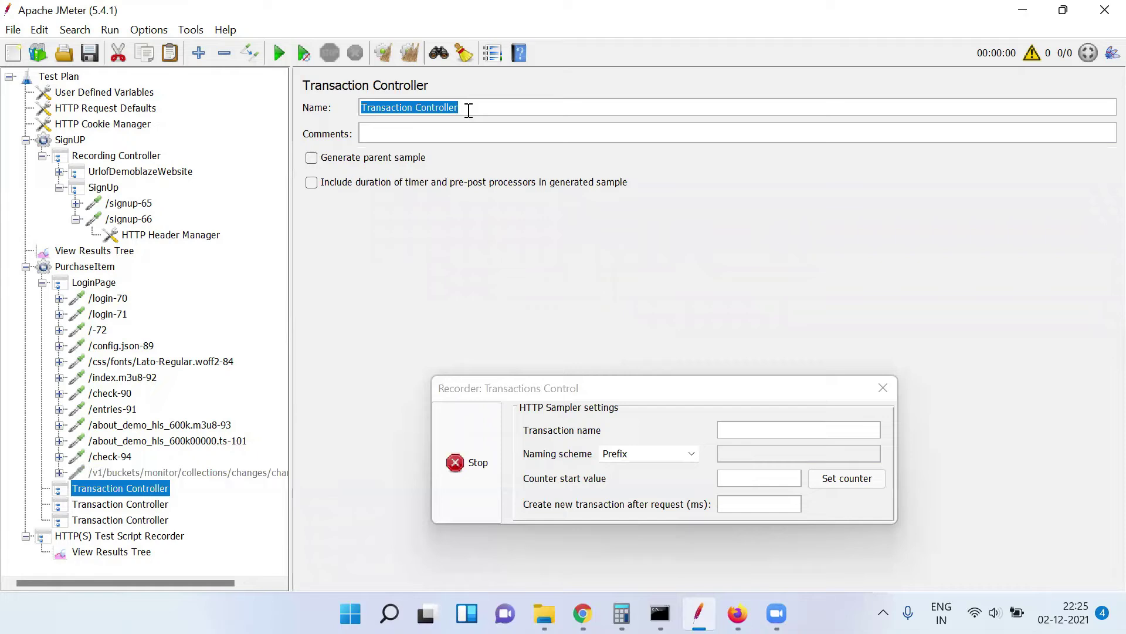
pyautogui.write('SelectC')
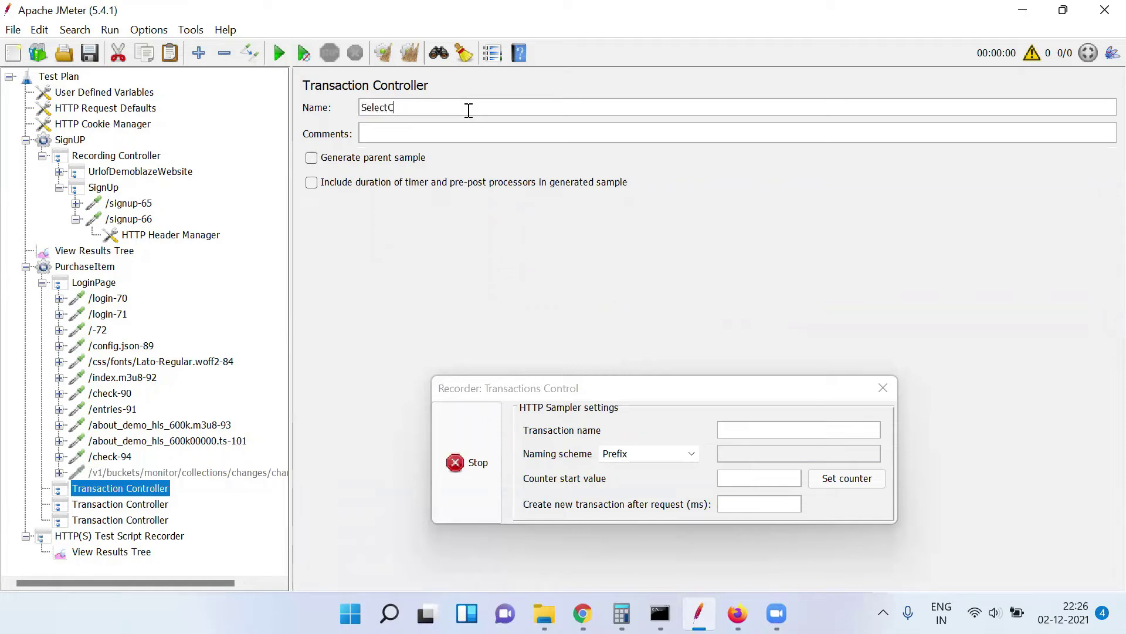
pyautogui.write('ategories')
# Set the recorder's Target Controller to Test Plan > PurchaseItem > SelectCategories
pyautogui.click(164, 536)
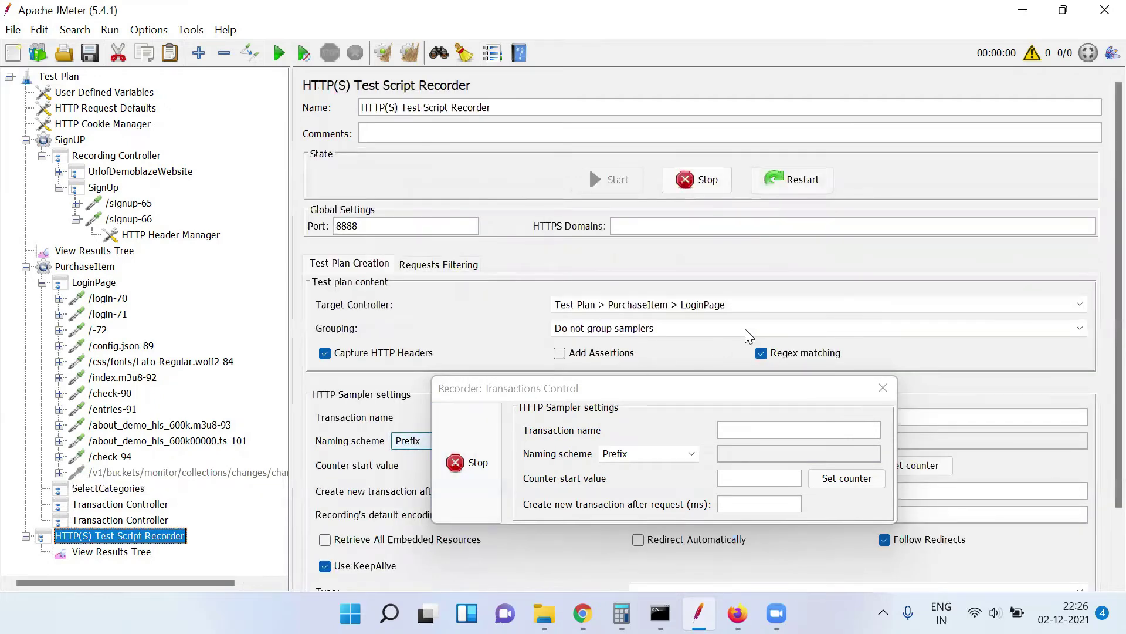
pyautogui.click(753, 299)
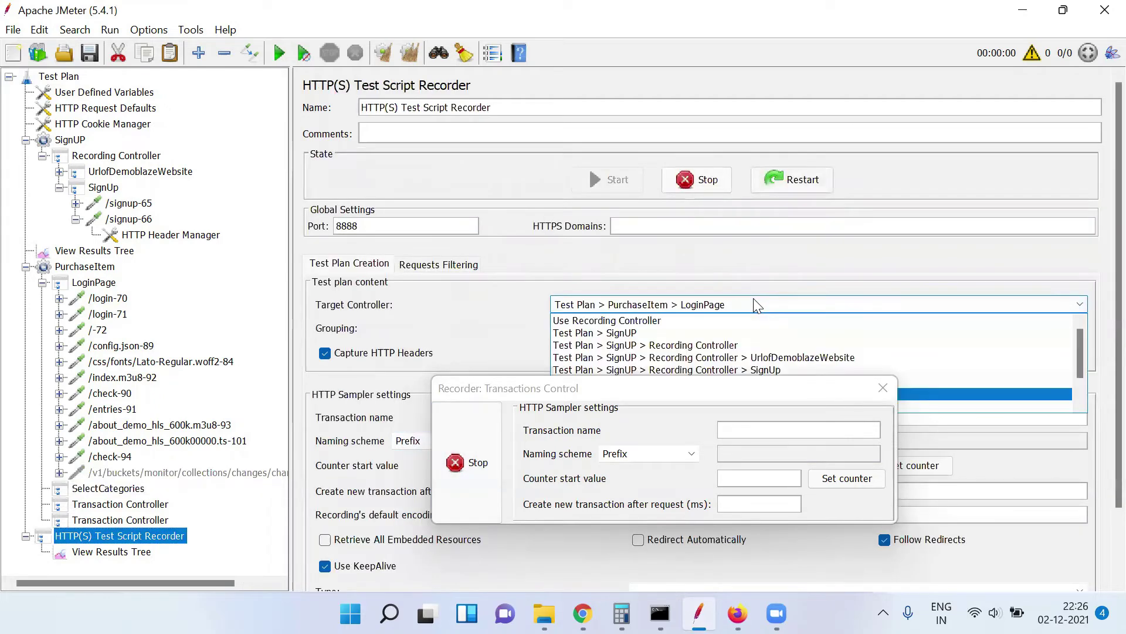
pyautogui.click(810, 394)
pyautogui.moveTo(810, 394); pyautogui.dragTo(788, 456)
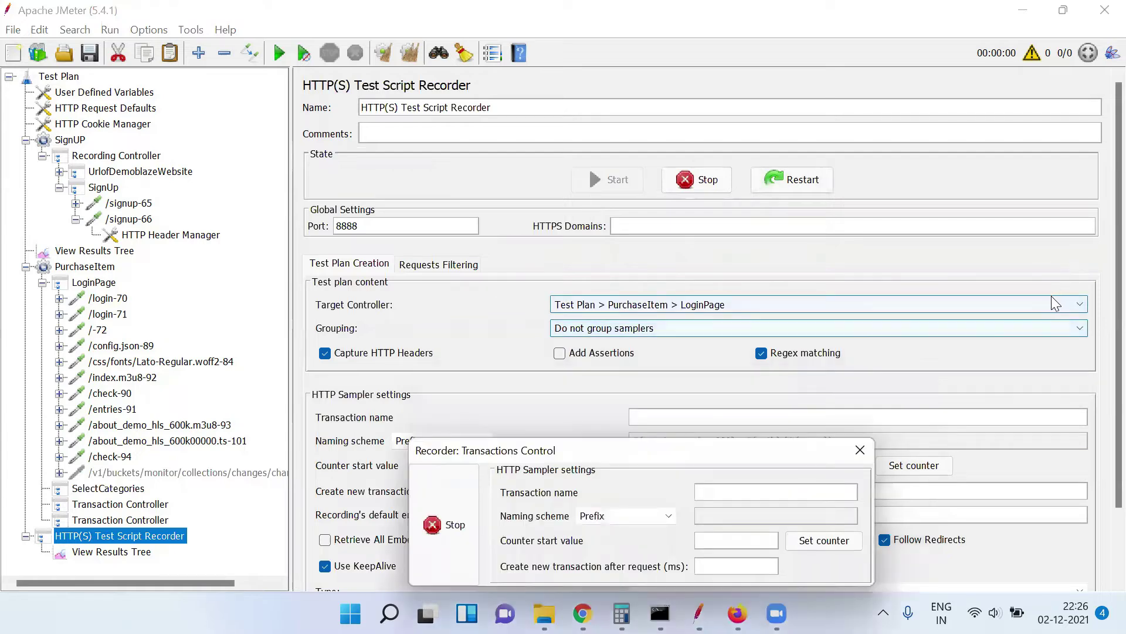
pyautogui.click(1050, 300)
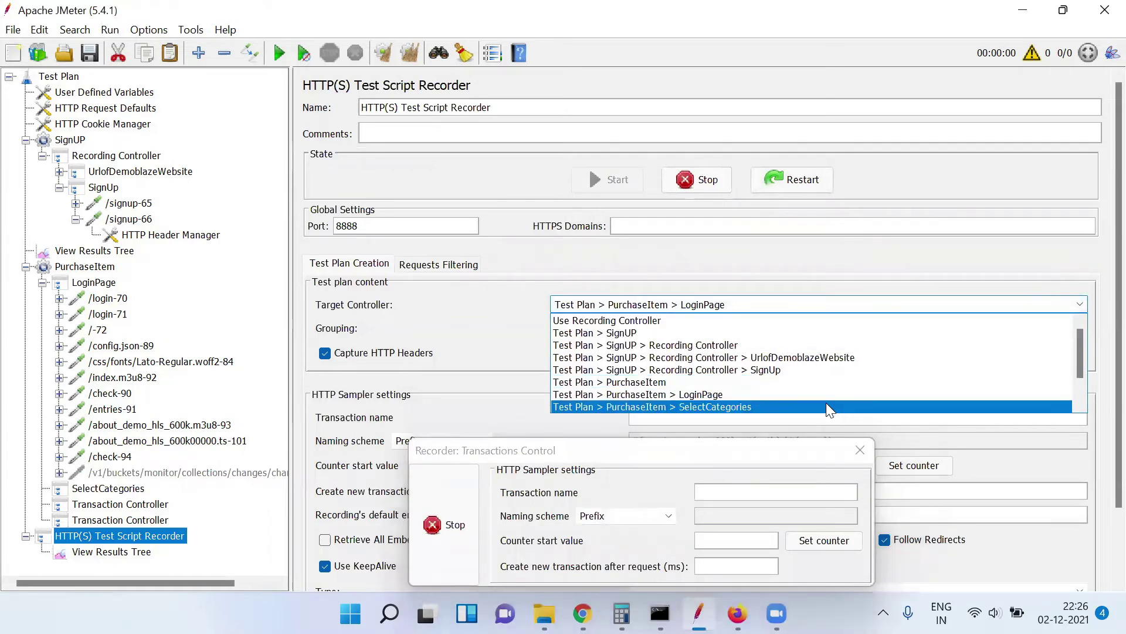
pyautogui.click(826, 406)
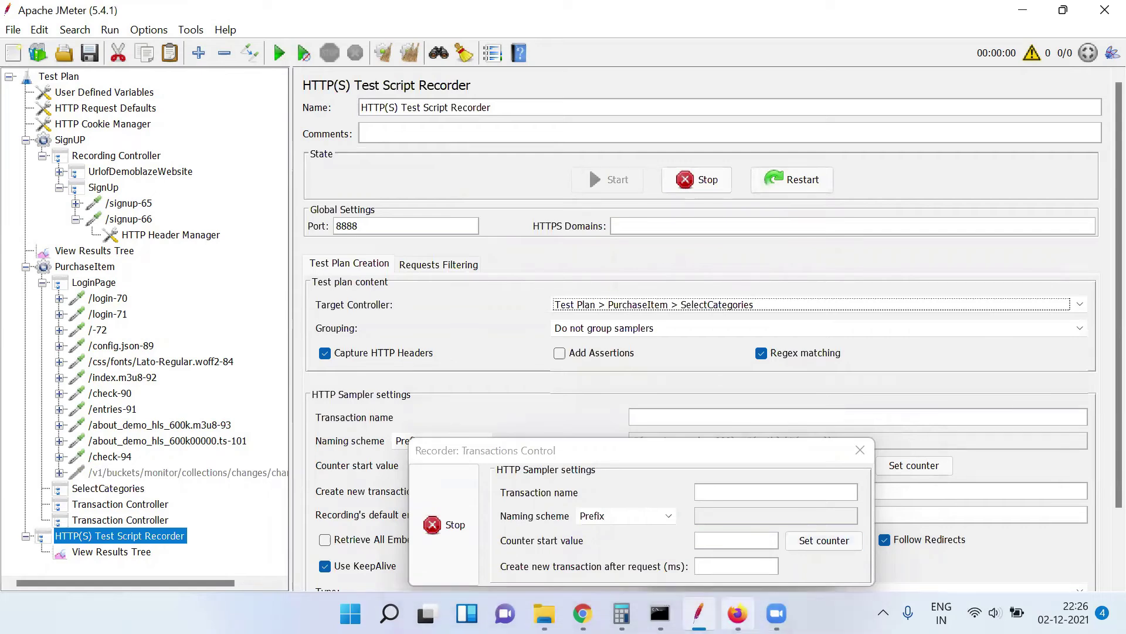
pyautogui.click(738, 613)
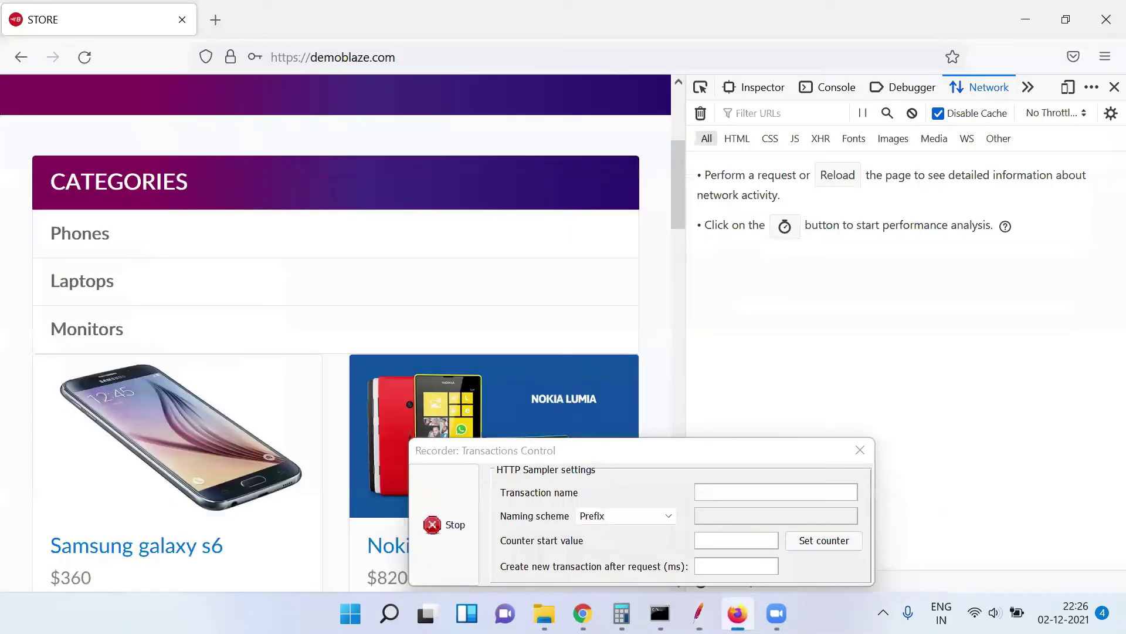
# Open the Laptops category in the demoblaze store, then come back to JMeter
pyautogui.click(254, 291)
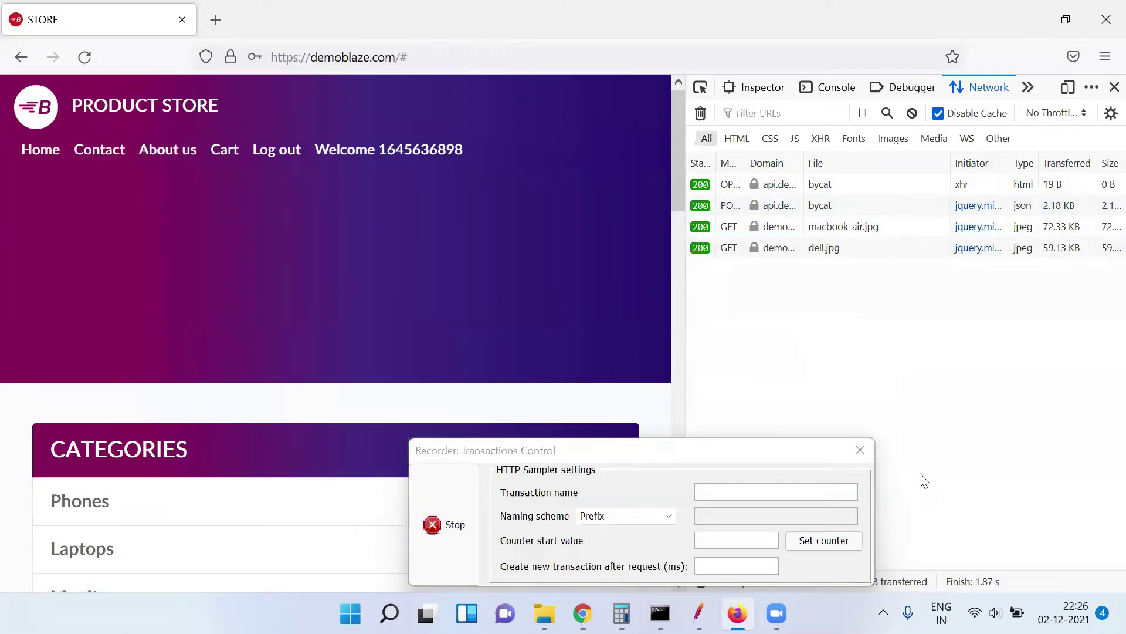
pyautogui.click(699, 613)
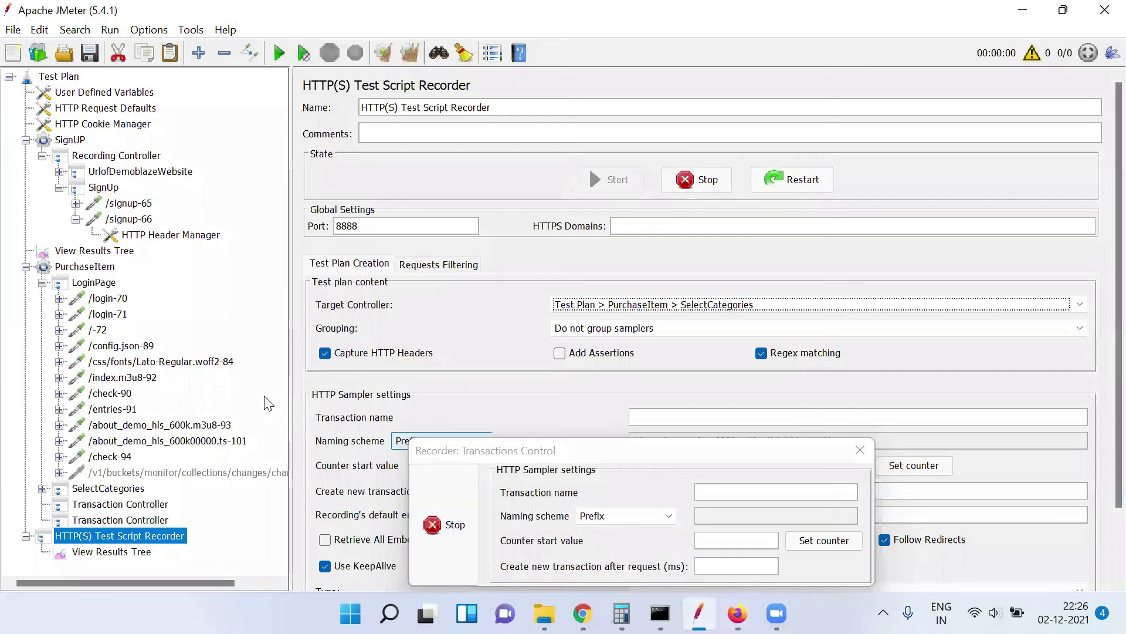
# Review /bycat-105 and /bycat-106, then disable the add-on search and Firefox update samplers
pyautogui.click(44, 489)
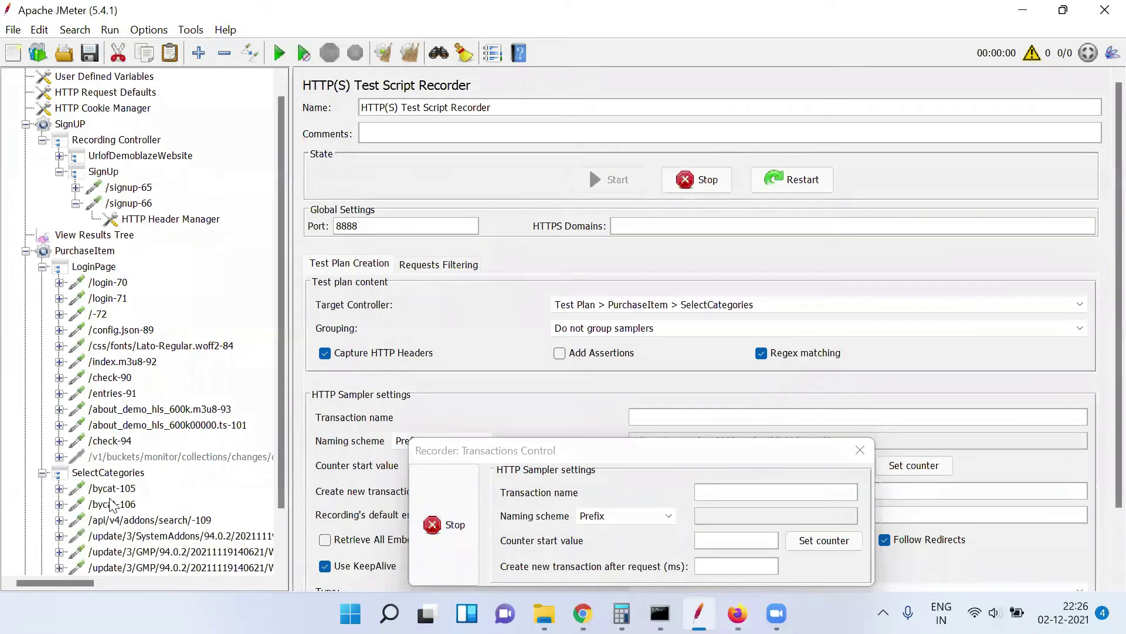
pyautogui.click(128, 489)
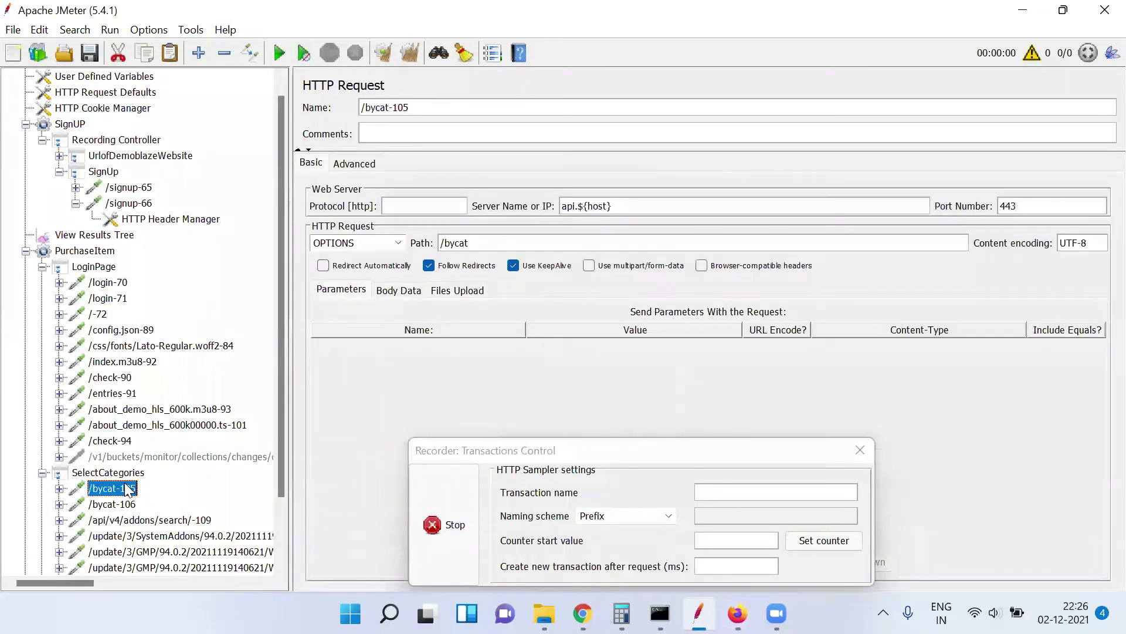
pyautogui.press('Down')
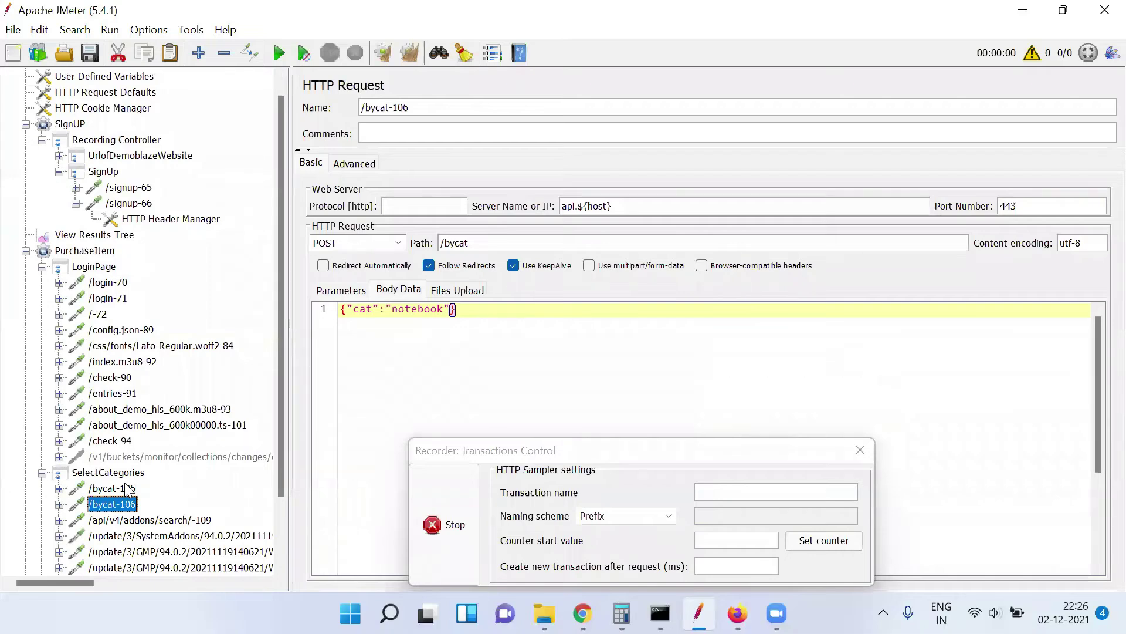
pyautogui.press('Down')
pyautogui.press('Down')
pyautogui.press('Down')
pyautogui.press('Down')
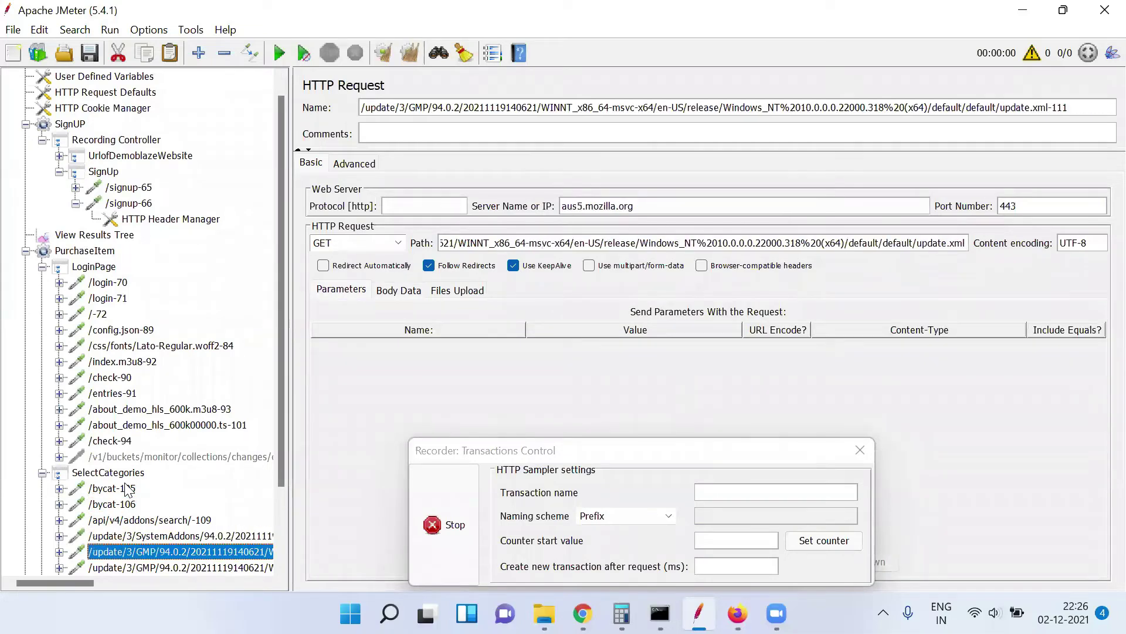
pyautogui.press('Up')
pyautogui.press('Up')
pyautogui.press('Up')
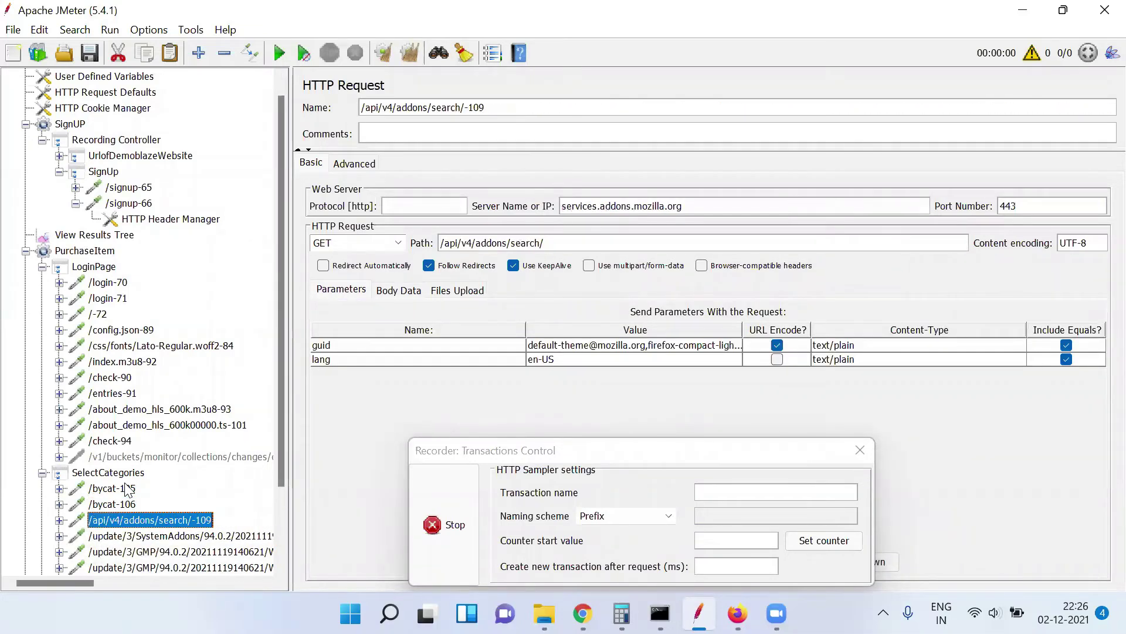
pyautogui.hotkey('shift', 'Down')
pyautogui.hotkey('shift', 'Down')
pyautogui.hotkey('shift', 'Down')
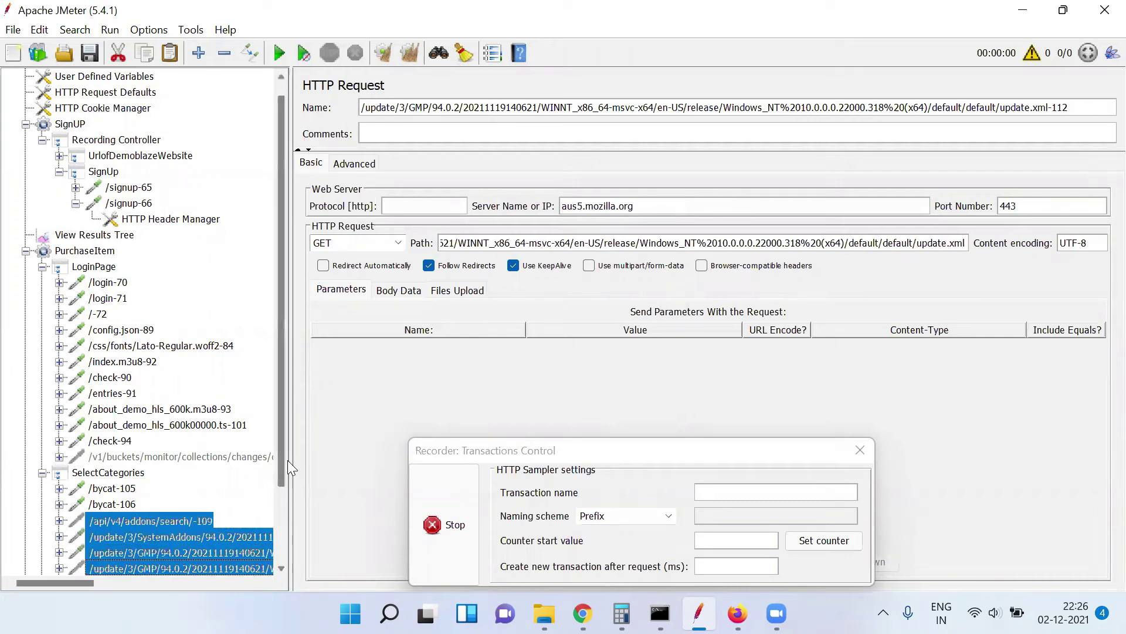
pyautogui.moveTo(285, 460); pyautogui.dragTo(281, 534)
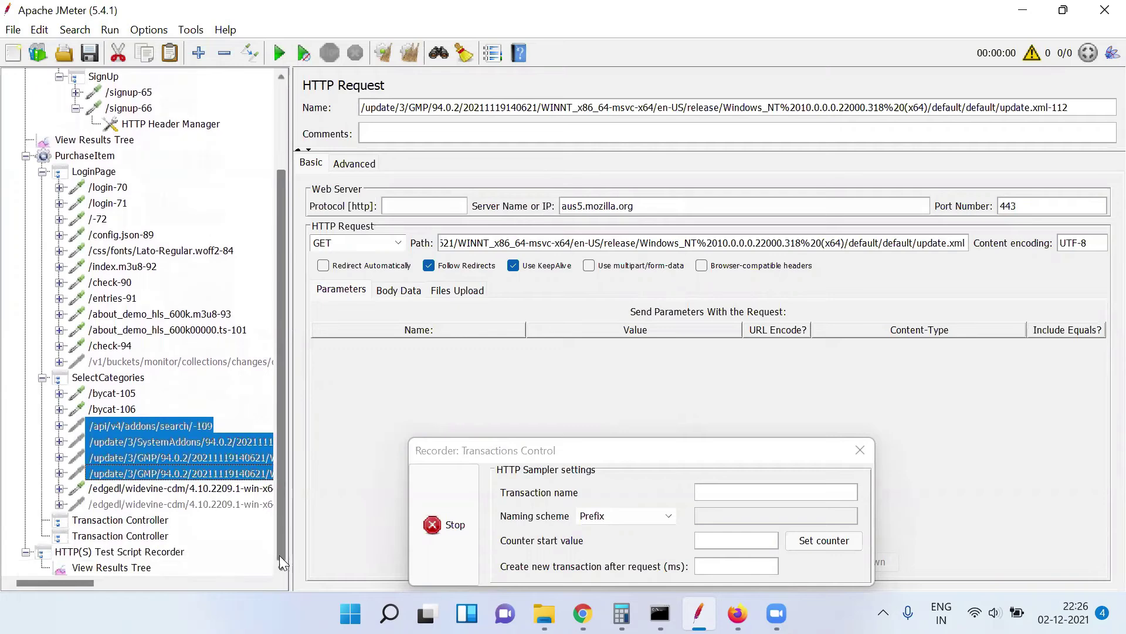
pyautogui.click(220, 488)
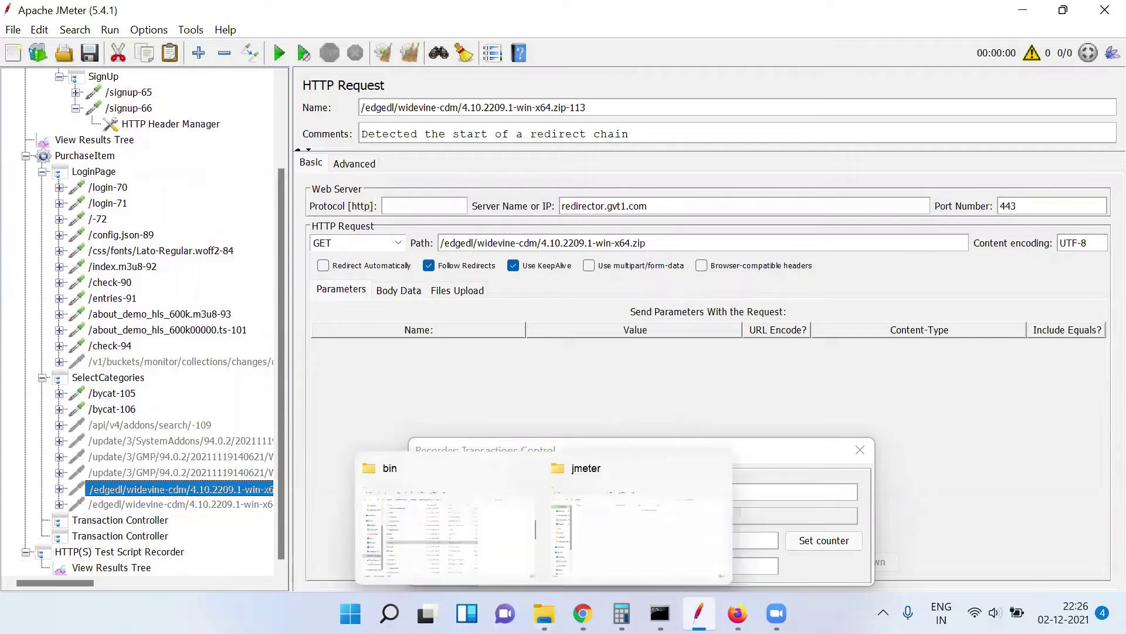
# Clear Firefox's network log and scroll the store down to the laptop listings
pyautogui.click(737, 613)
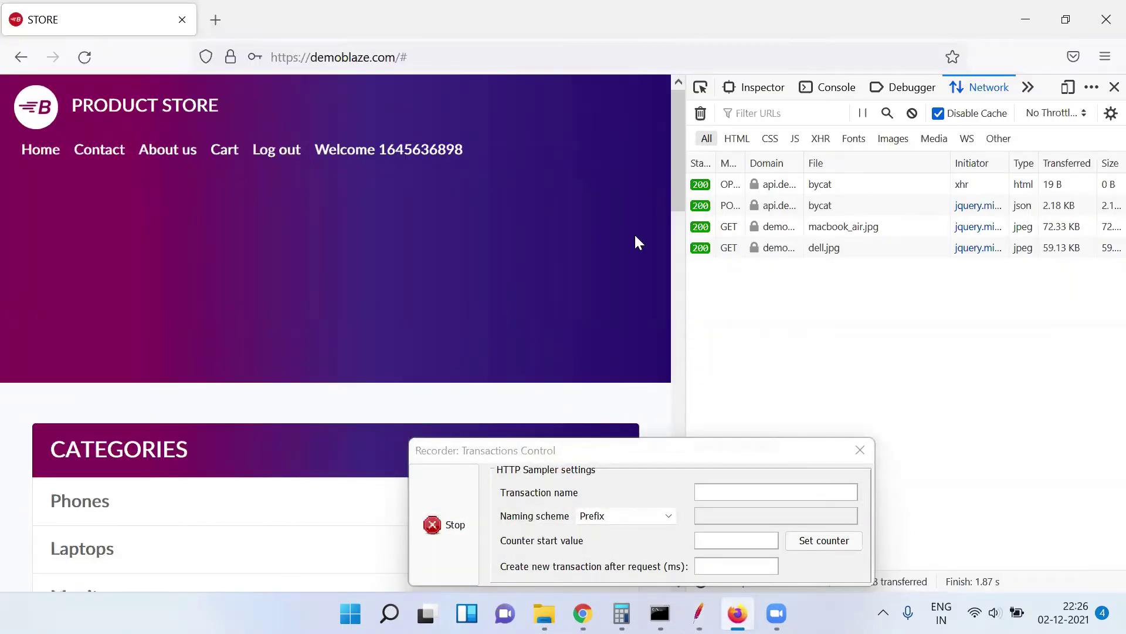
pyautogui.click(701, 114)
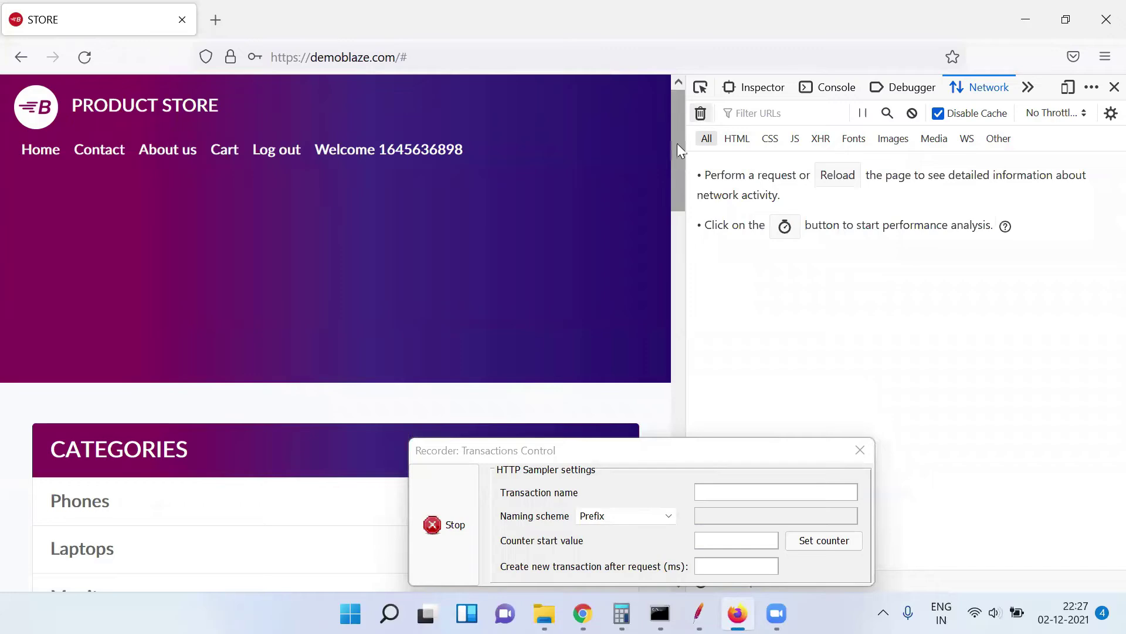
pyautogui.moveTo(676, 150); pyautogui.dragTo(704, 314)
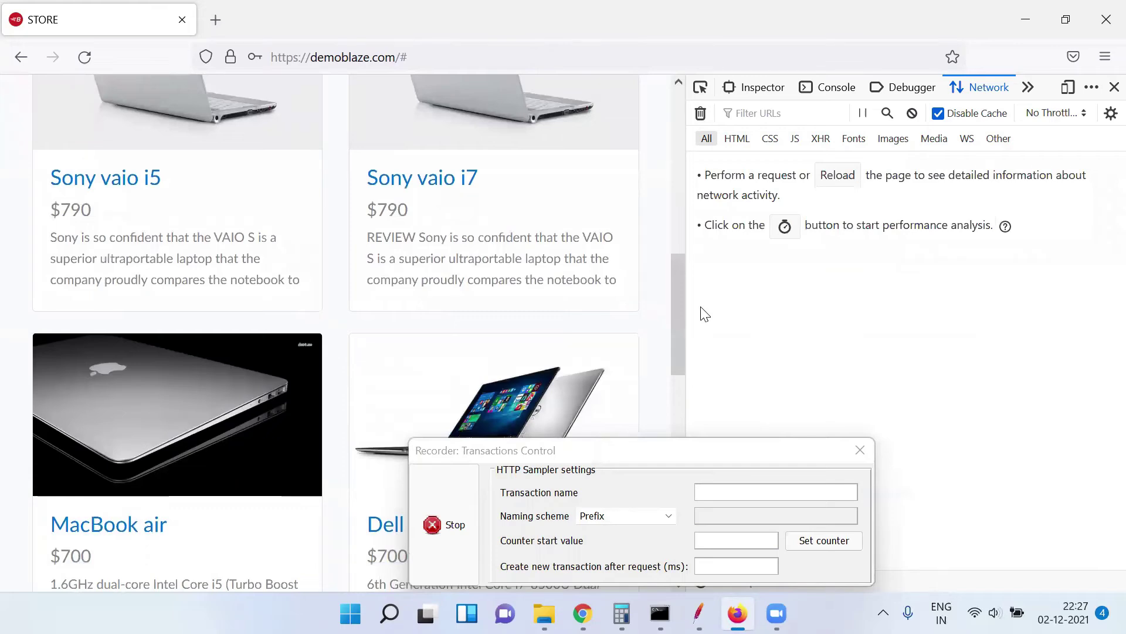
pyautogui.hotkey('alt', 'Tab')
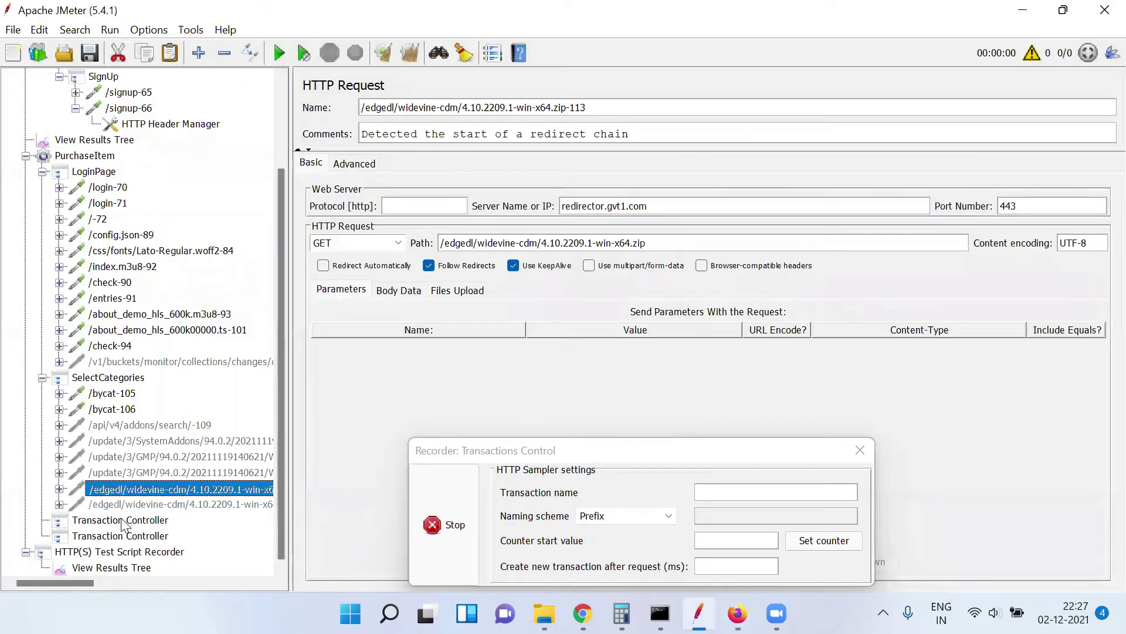
# Rename the third Transaction Controller under PurchaseItem to SelectProduct
pyautogui.click(122, 520)
pyautogui.doubleClick(474, 104)
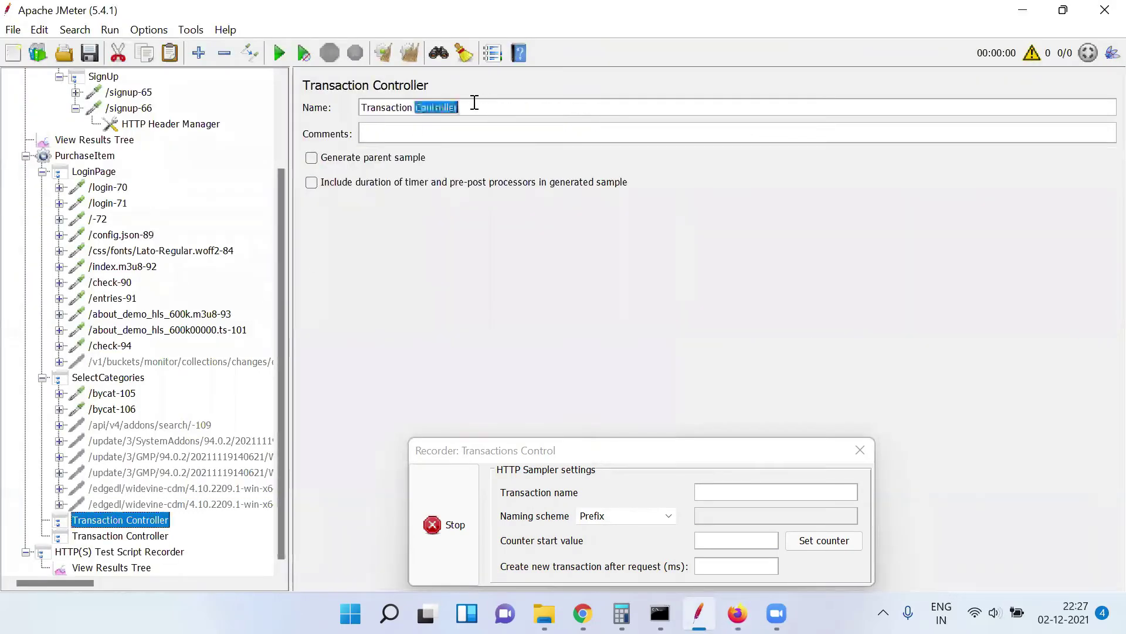
pyautogui.tripleClick(475, 104)
pyautogui.write('SelectProduct')
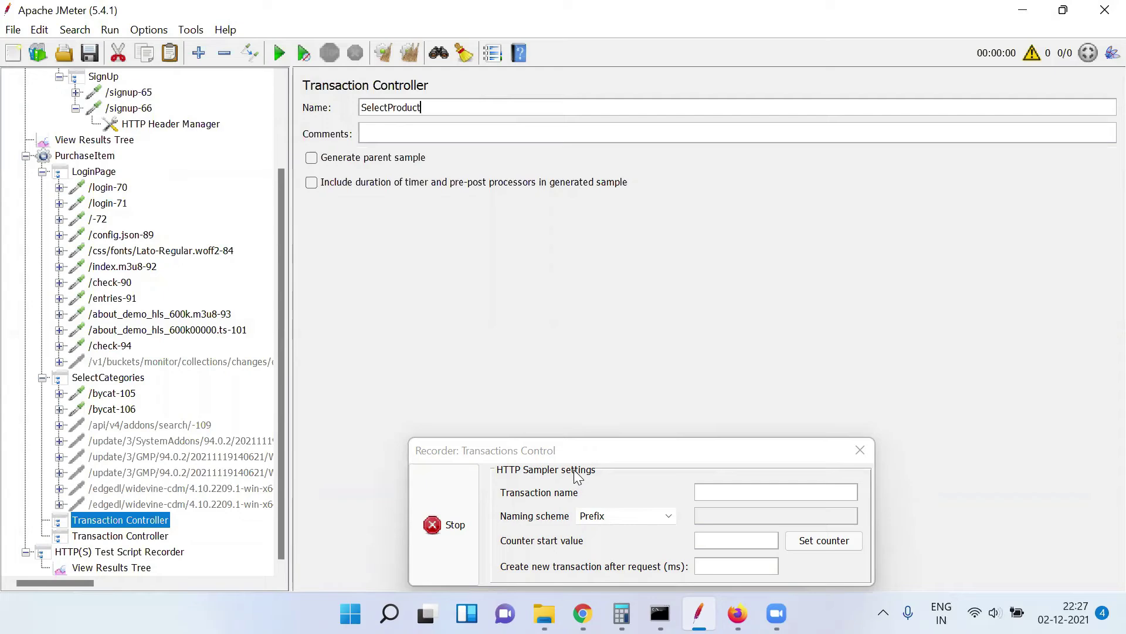
pyautogui.click(737, 613)
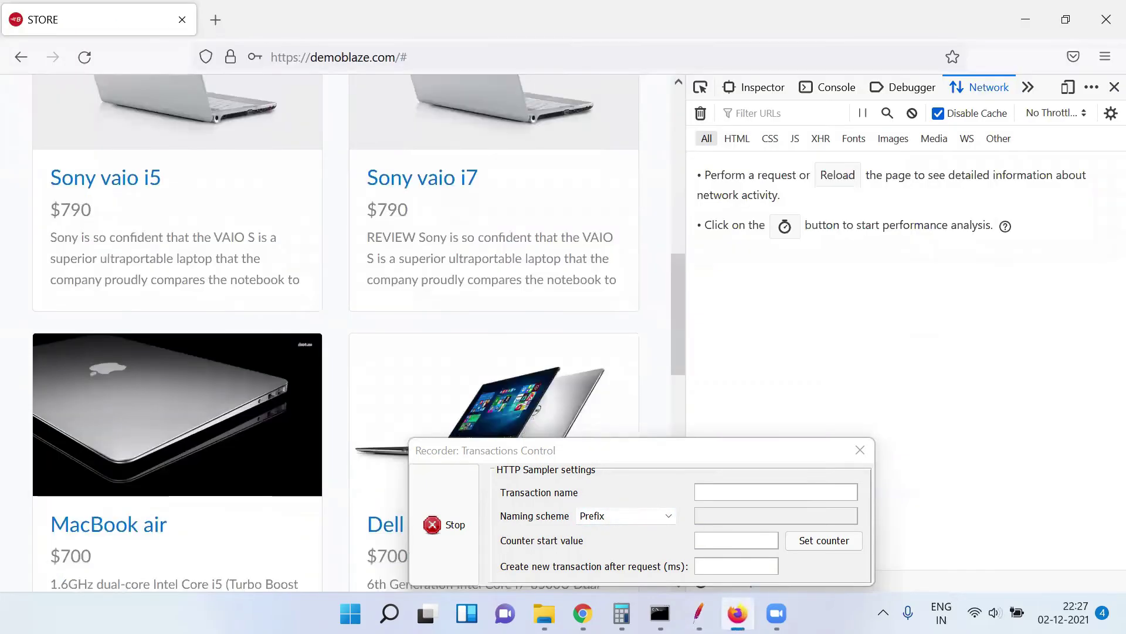
pyautogui.click(699, 613)
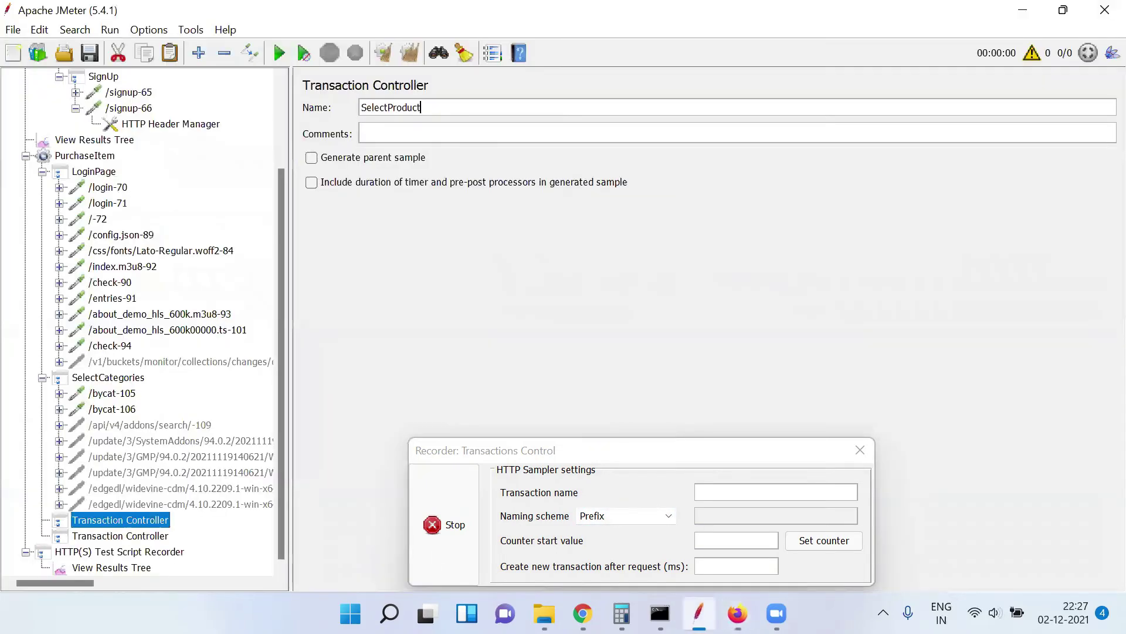
# Set the recorder's Target Controller to PurchaseItem > SelectProduct
pyautogui.click(169, 554)
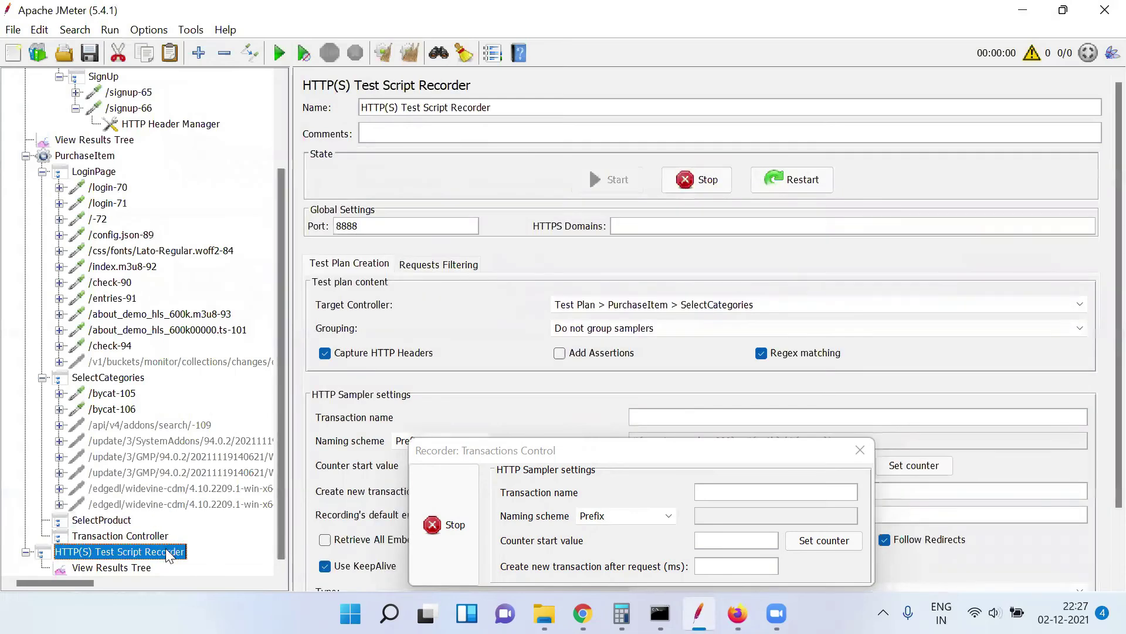
pyautogui.click(753, 305)
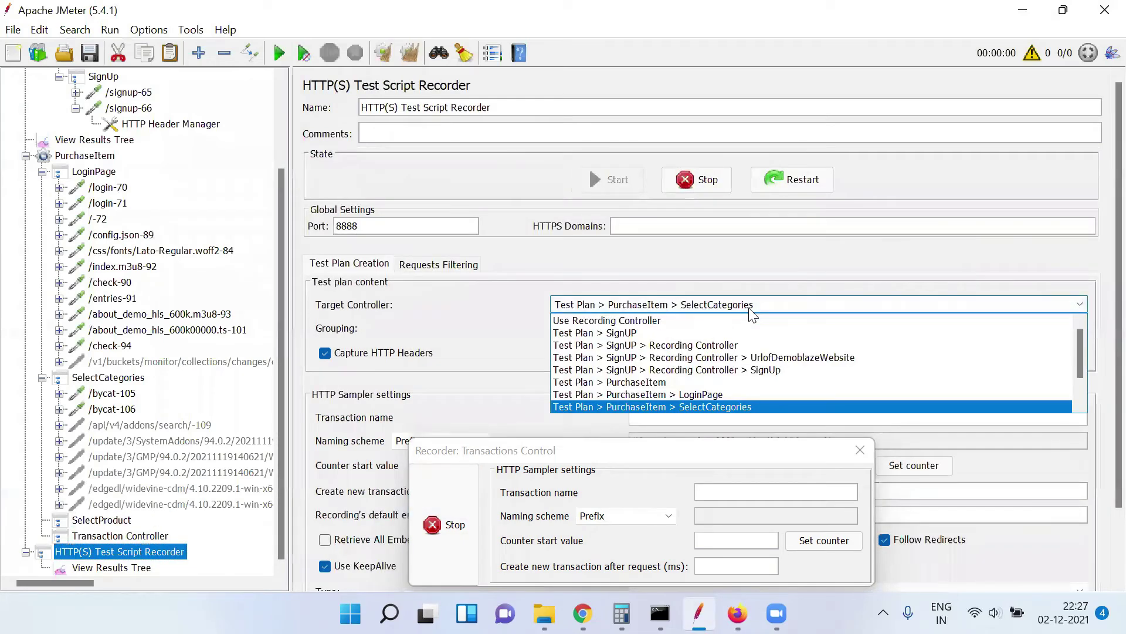
pyautogui.press('Down')
pyautogui.press('Down')
pyautogui.press('Return')
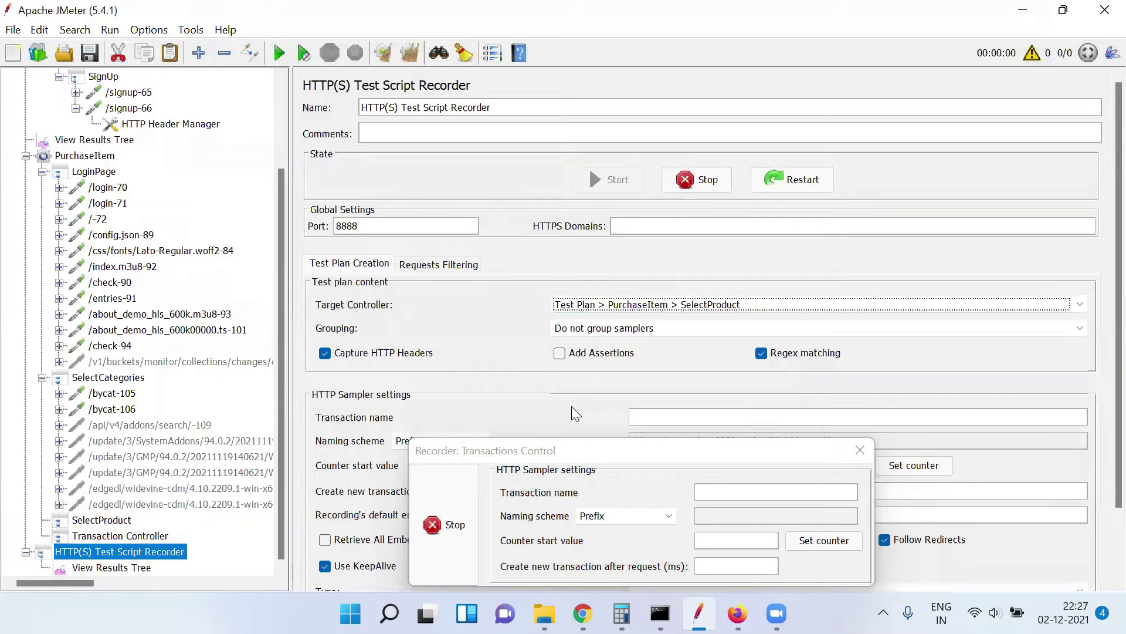
pyautogui.hotkey('alt', 'Tab')
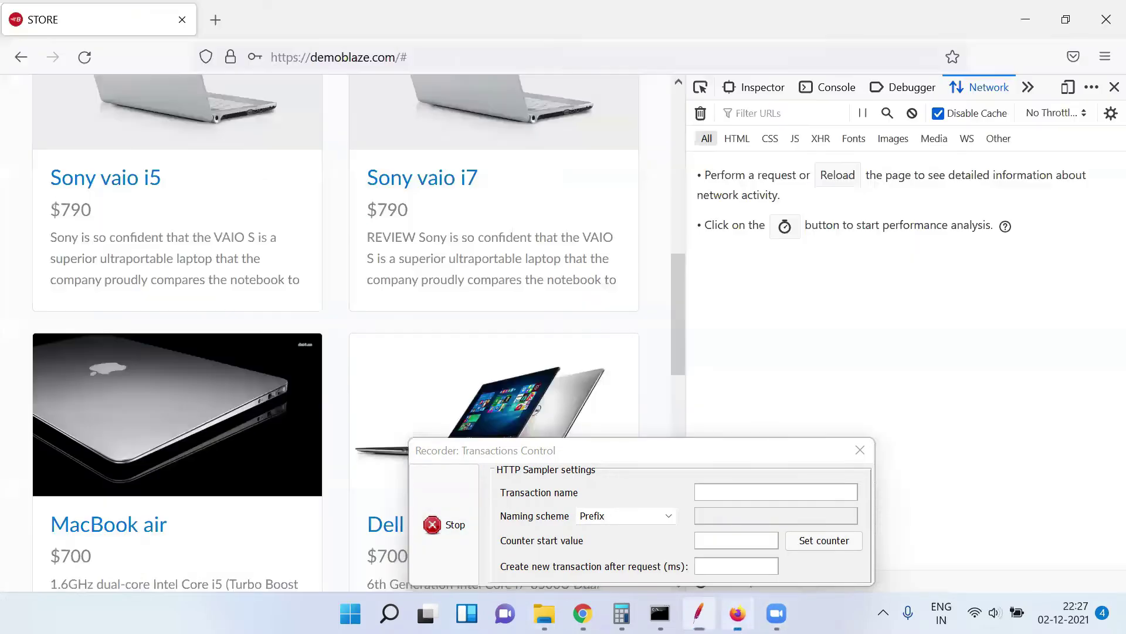
# Open the Sony vaio i7 product page (prod.html?idp_=9), then return to JMeter
pyautogui.click(406, 182)
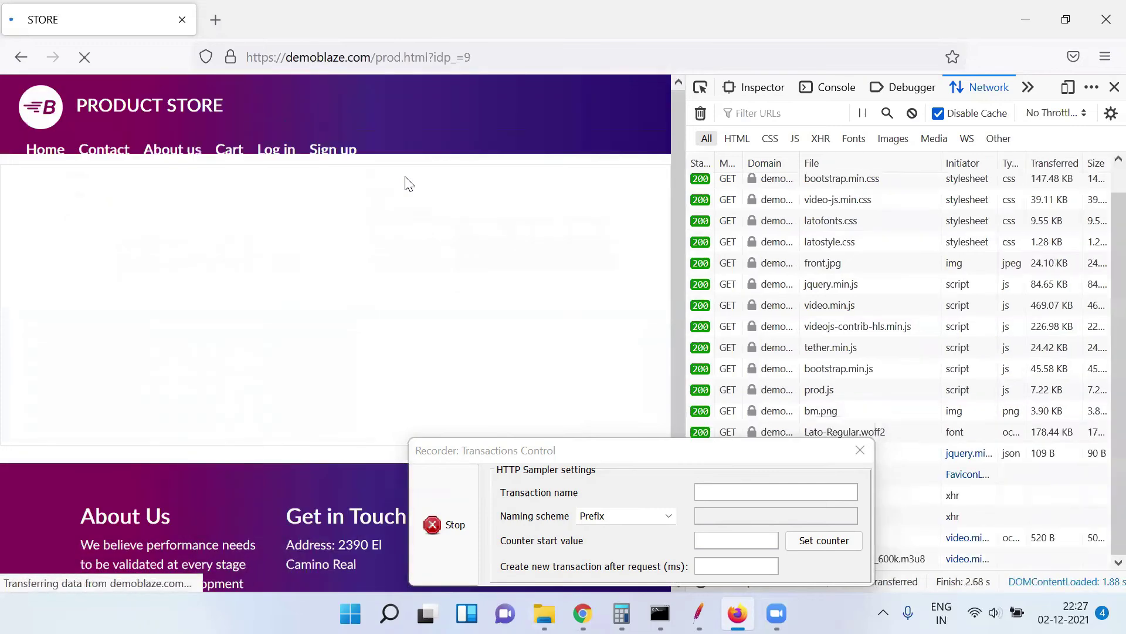
pyautogui.click(698, 613)
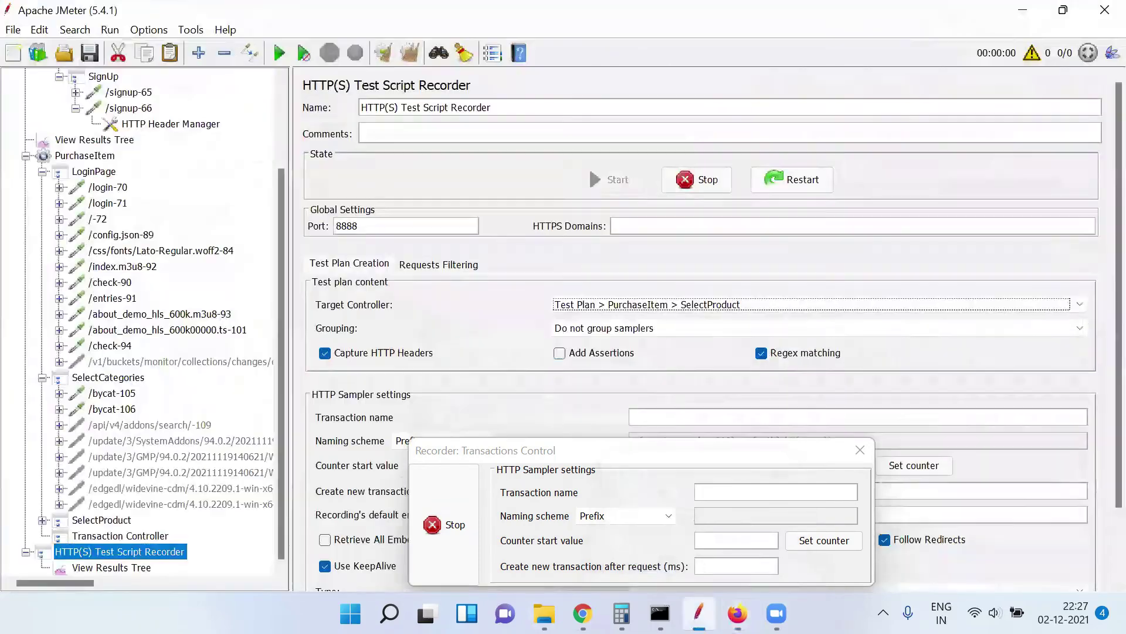
# Step through the SelectProduct samplers from /prod.html-115 to /about_demo_hls_600k00000.ts-137
pyautogui.click(43, 519)
pyautogui.moveTo(277, 496); pyautogui.dragTo(281, 542)
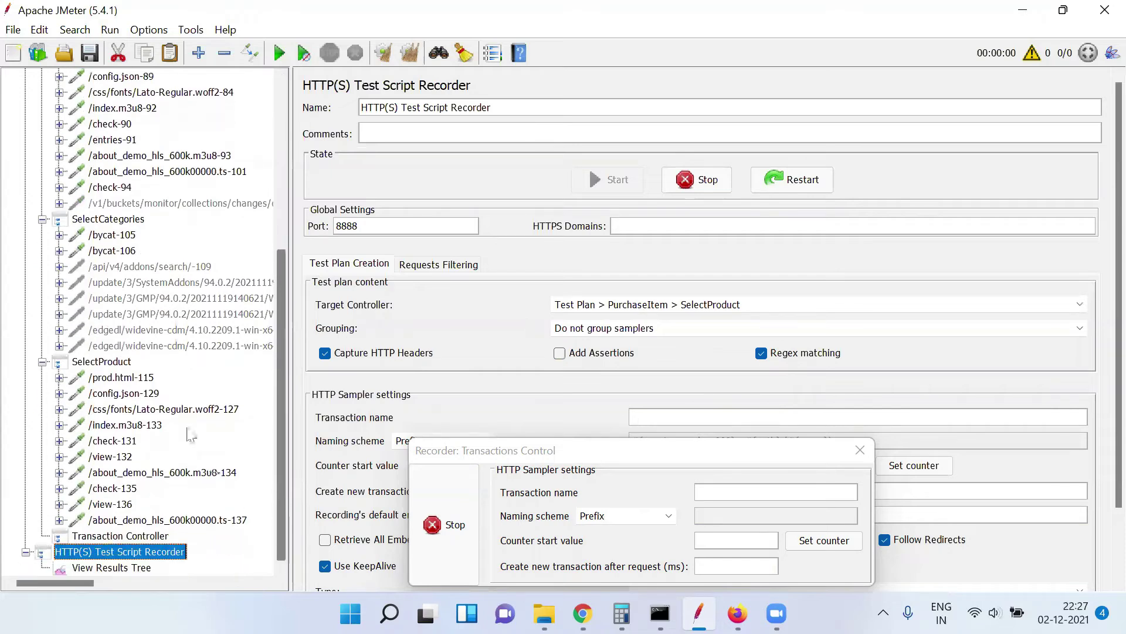
pyautogui.click(139, 376)
pyautogui.press('Down')
pyautogui.press('Down')
pyautogui.press('Down')
pyautogui.press('Down')
pyautogui.press('Down')
pyautogui.press('Down')
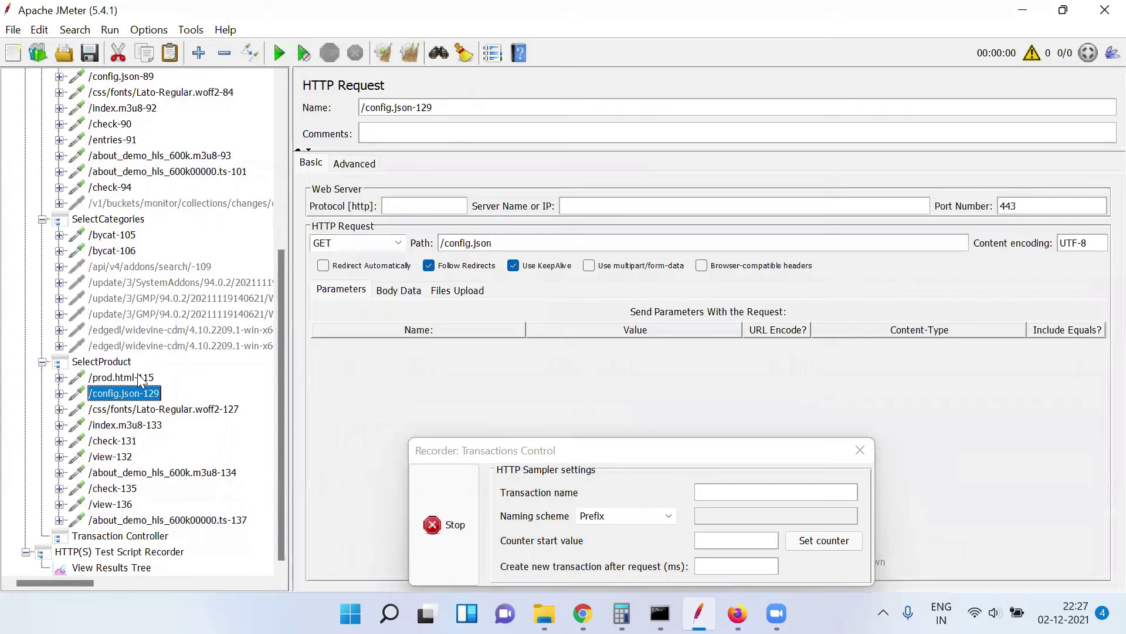
pyautogui.press('Down')
pyautogui.press('Down')
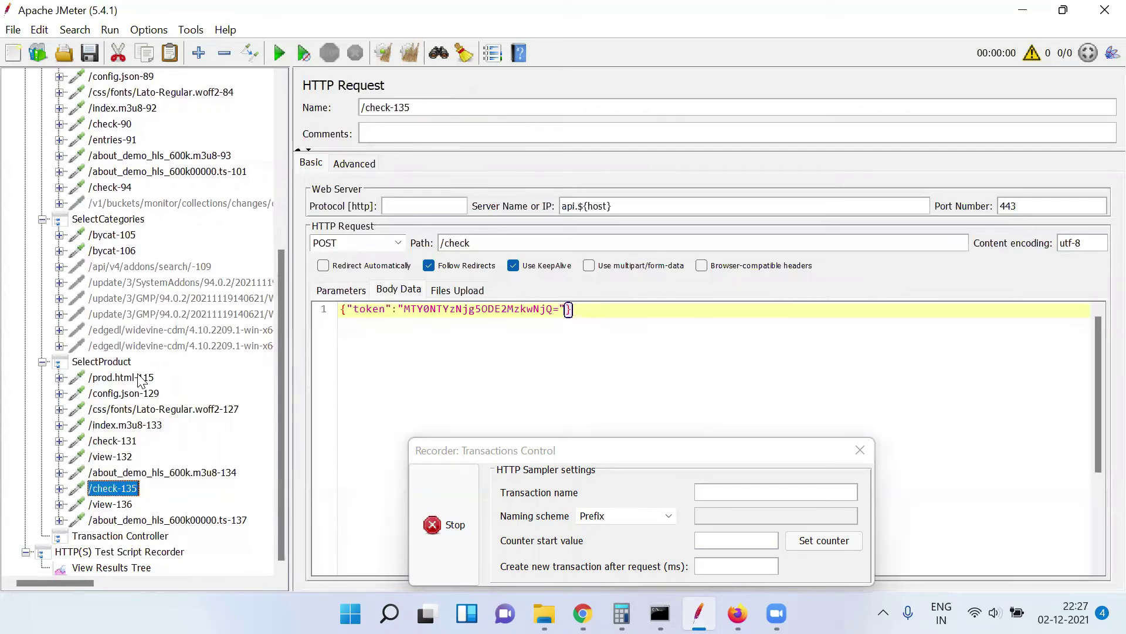
pyautogui.press('Down')
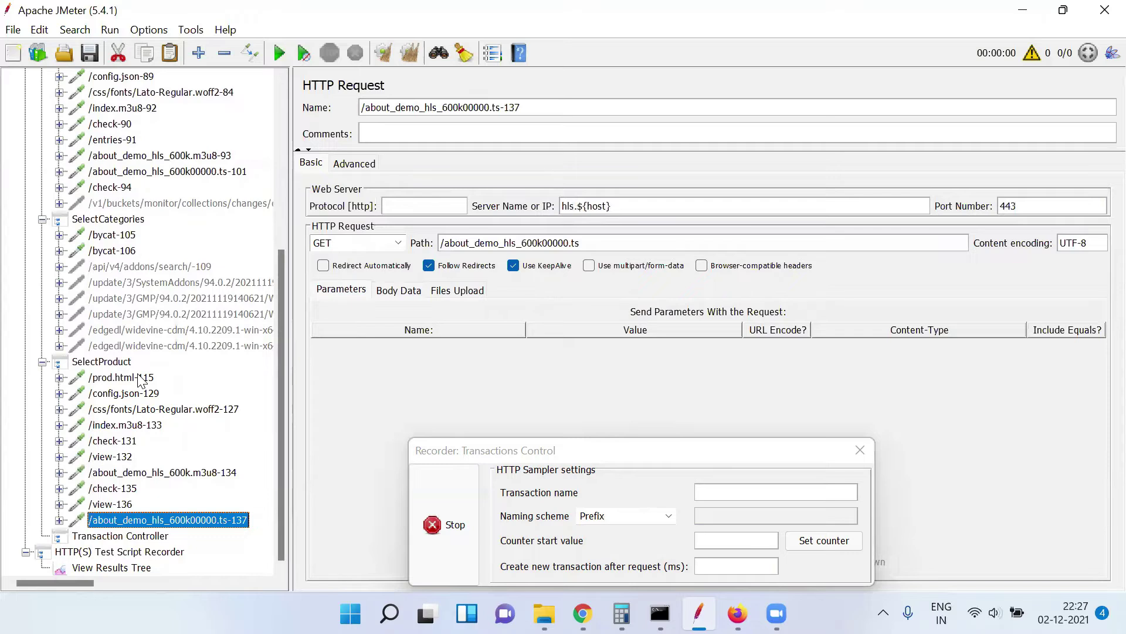
pyautogui.press('Up')
pyautogui.press('Down')
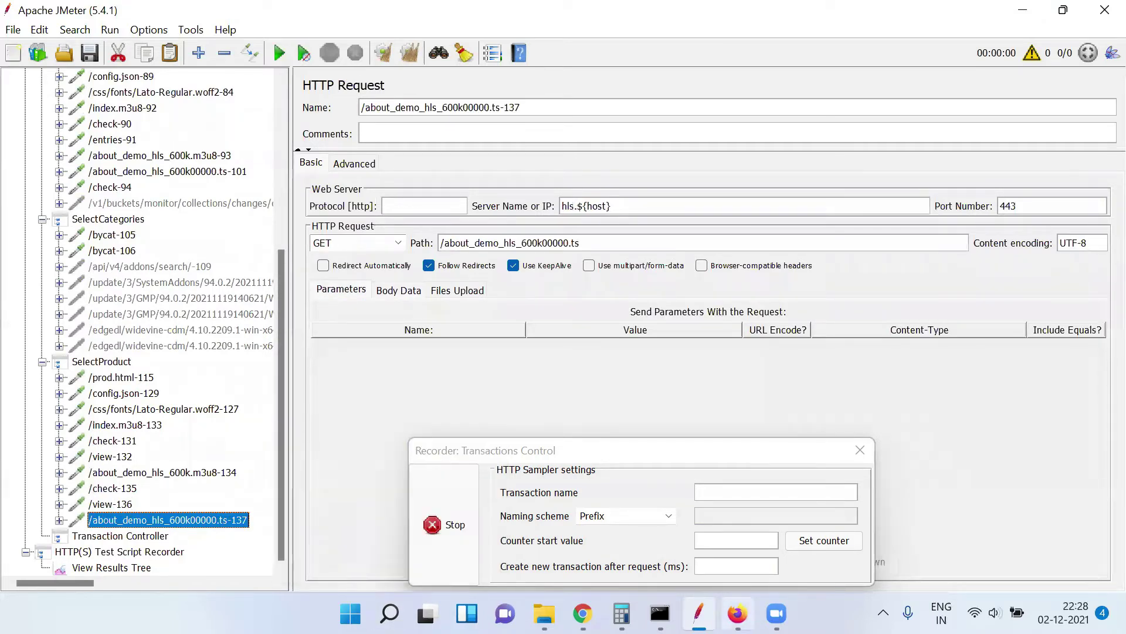
pyautogui.click(737, 613)
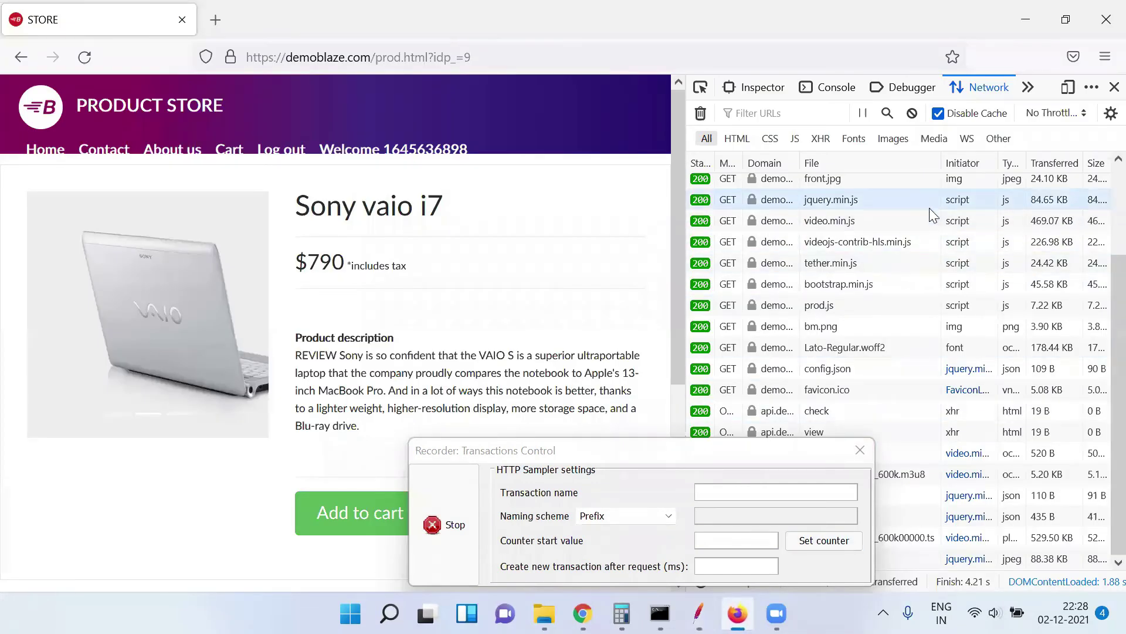
# Scroll the network list to the top and move the Transactions Control window to the upper right
pyautogui.scroll(3, 1100, 351)
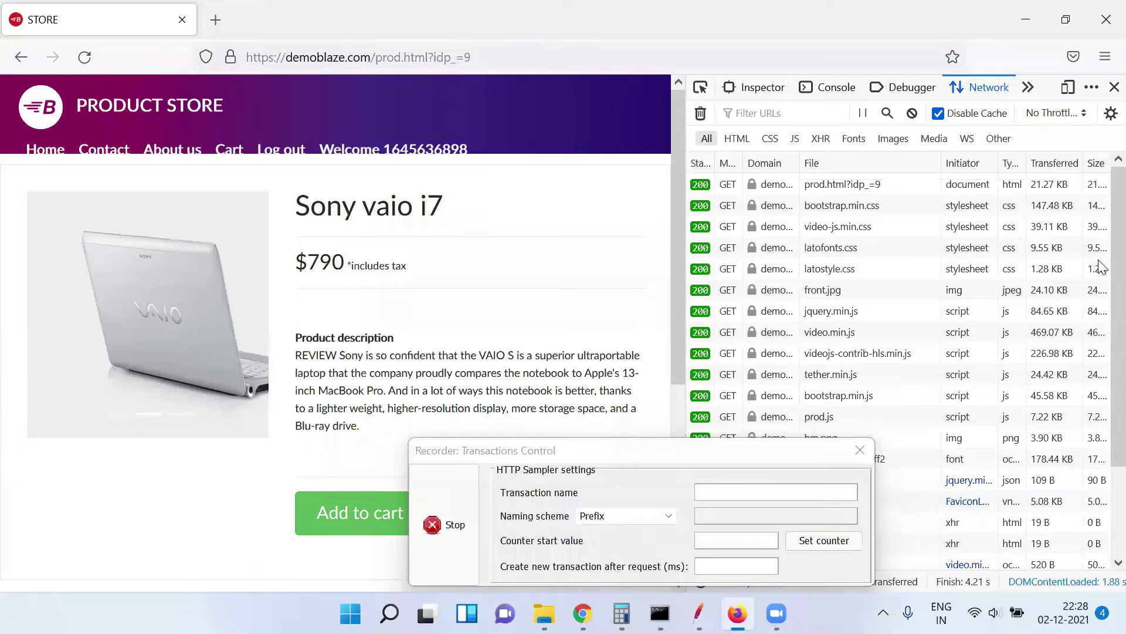
pyautogui.click(605, 453)
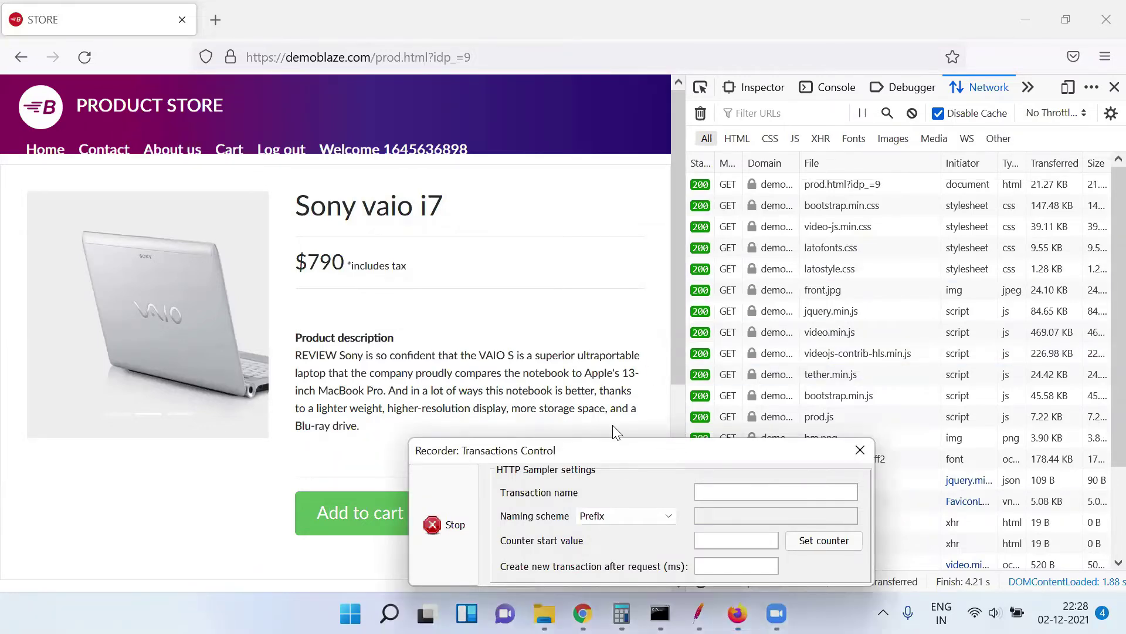
pyautogui.moveTo(602, 453); pyautogui.dragTo(795, 259)
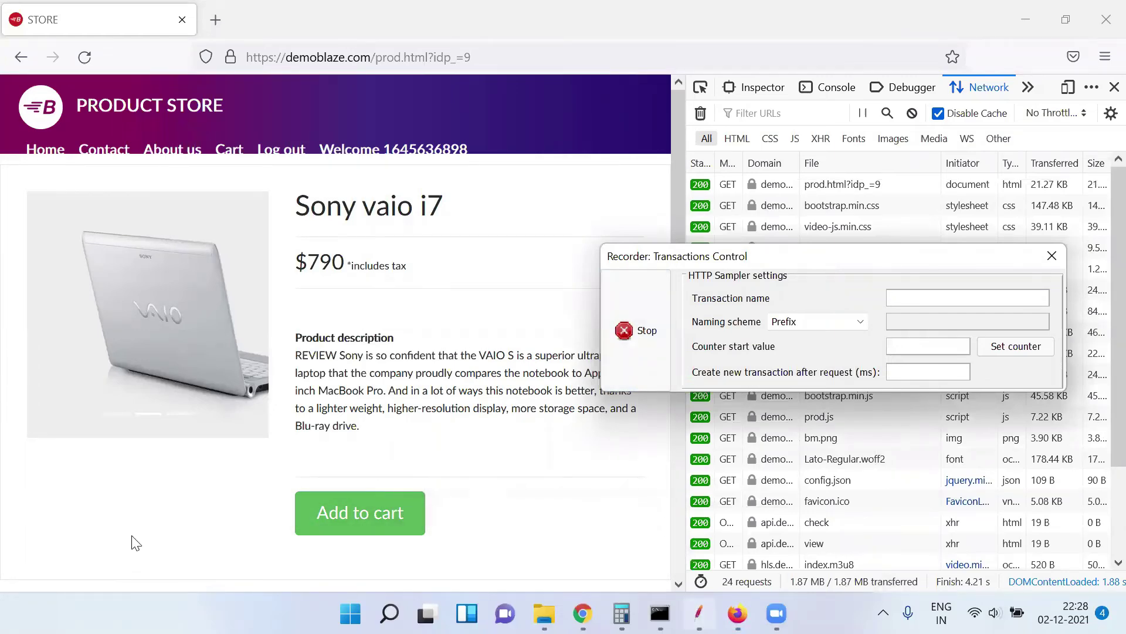
pyautogui.hotkey('alt', 'Tab')
# Rename the fourth Transaction Controller under PurchaseItem to AddProductToCart
pyautogui.doubleClick(482, 107)
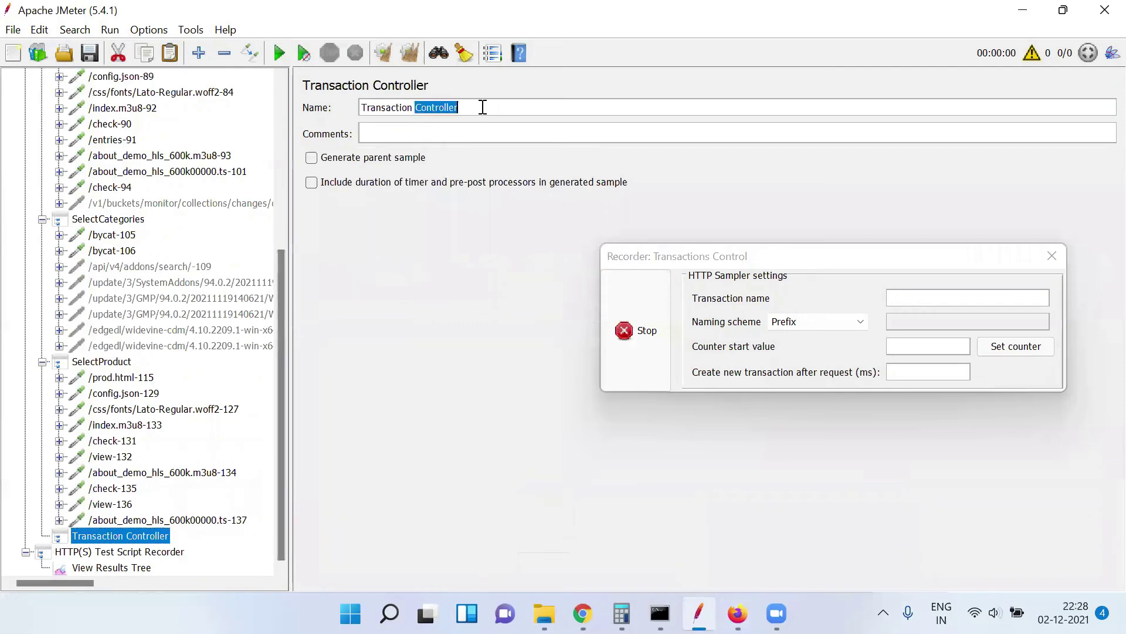
pyautogui.tripleClick(482, 108)
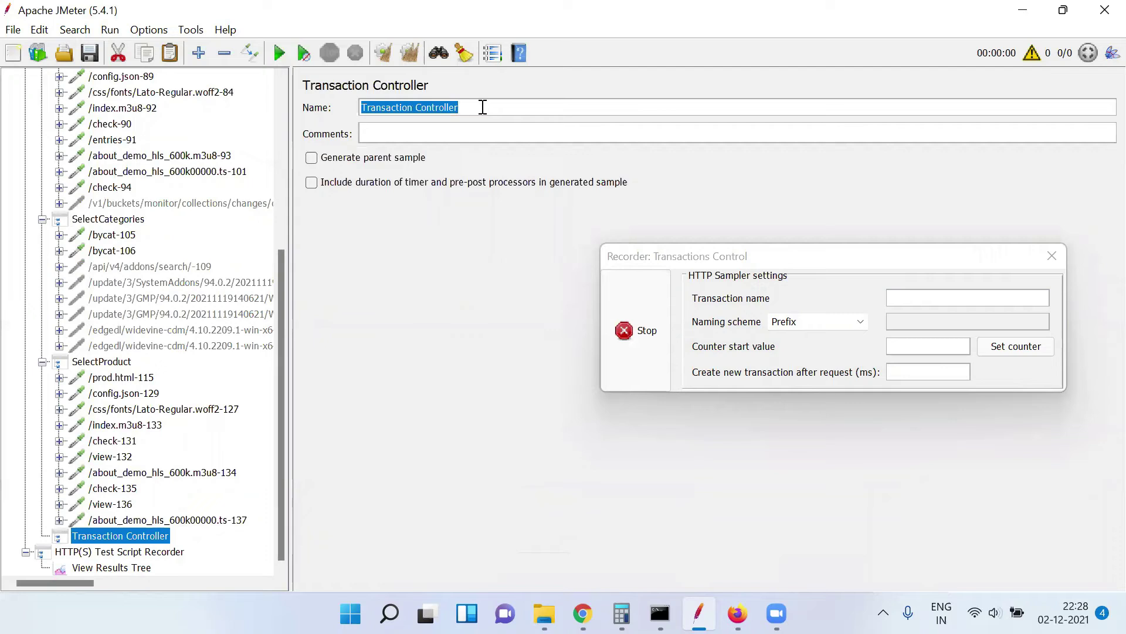
pyautogui.write('AddPro')
pyautogui.write('du')
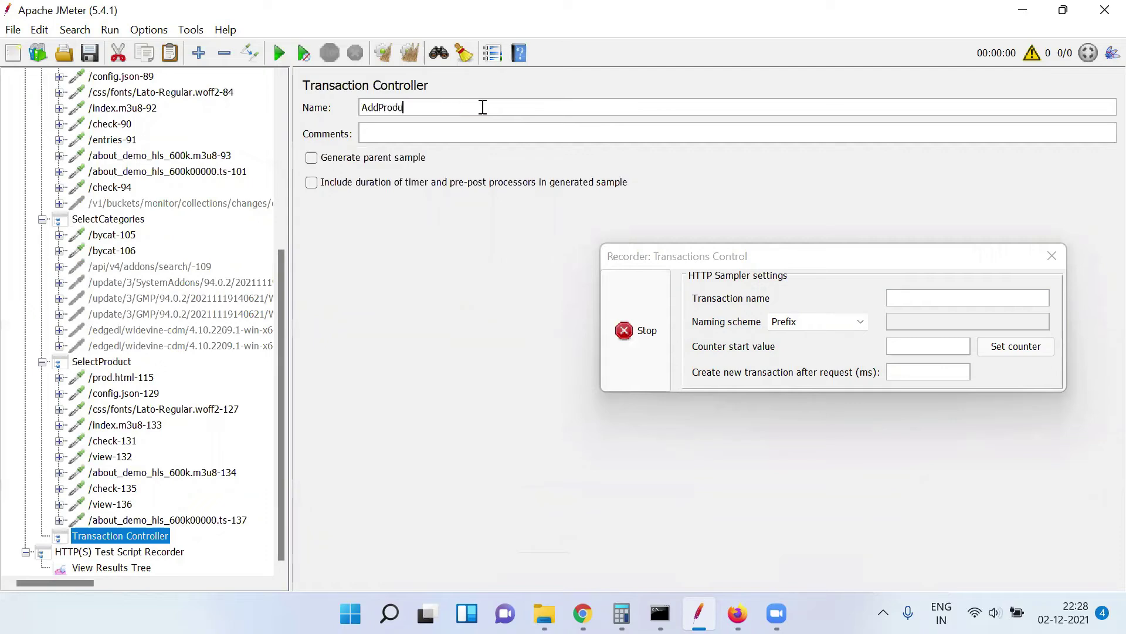
pyautogui.write('ctToCart')
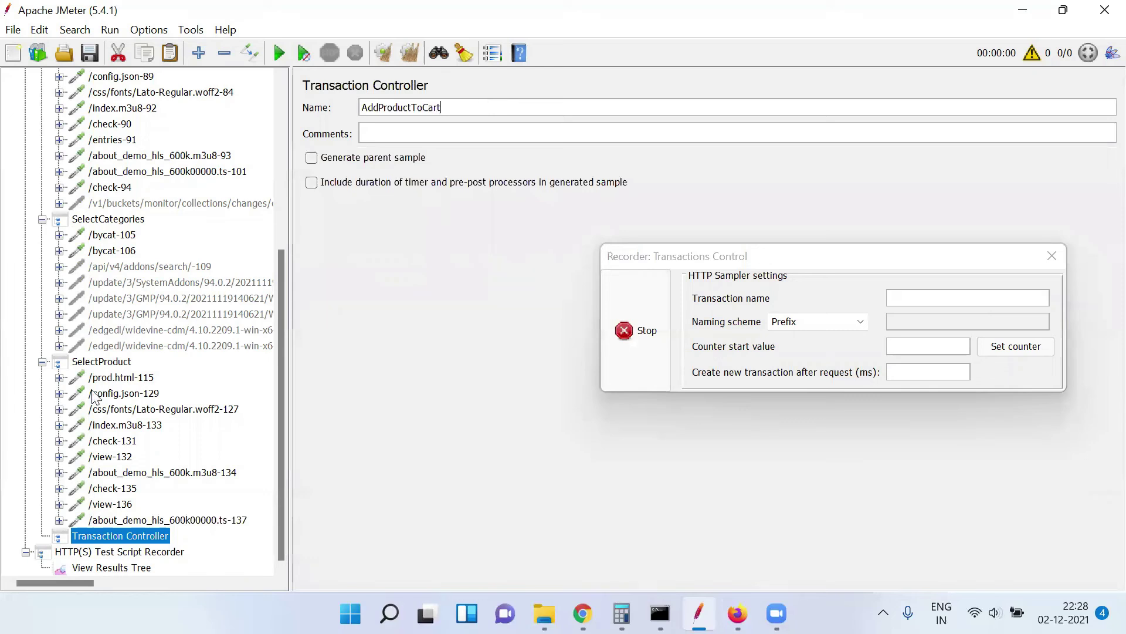
pyautogui.click(107, 537)
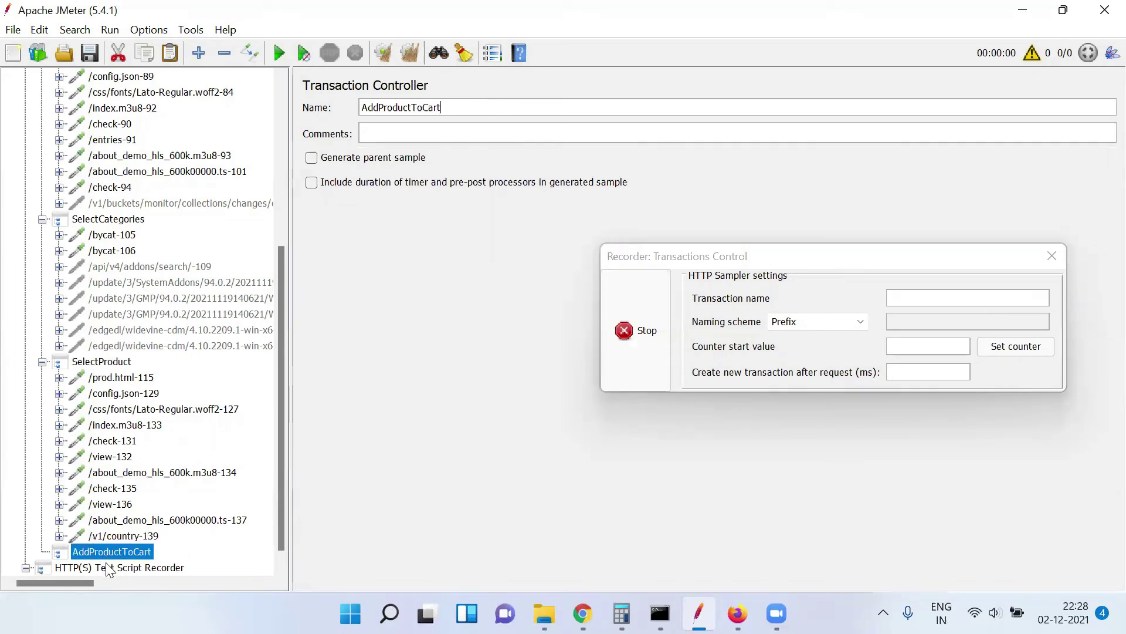
# Set the recorder's Target Controller to Test Plan > PurchaseItem > AddProductToCart
pyautogui.click(111, 567)
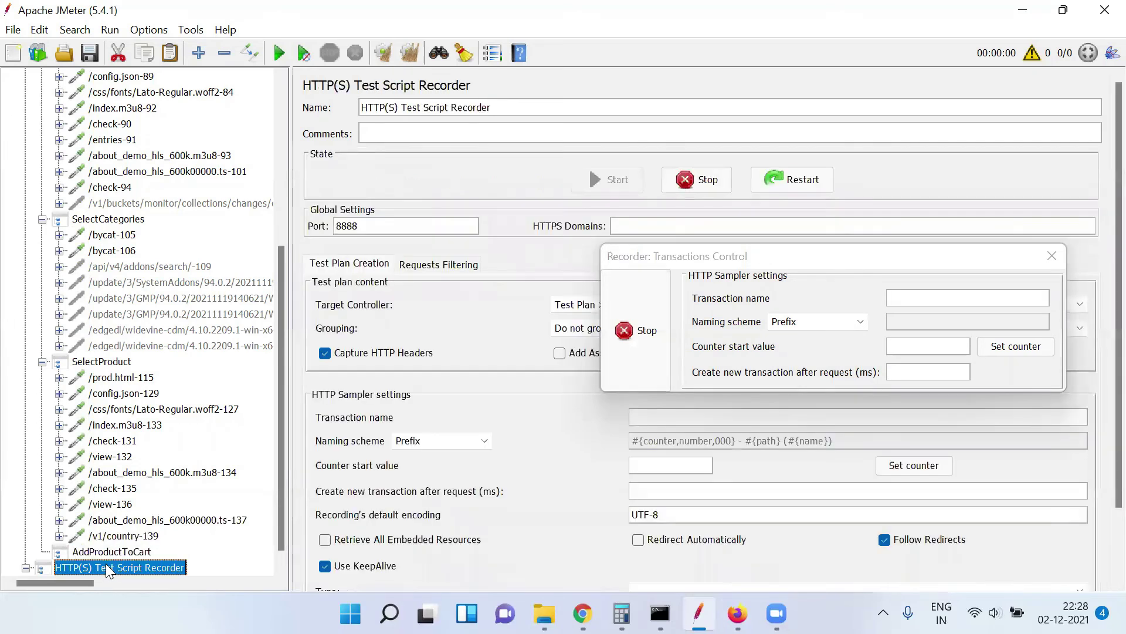
pyautogui.click(806, 252)
pyautogui.moveTo(824, 116); pyautogui.dragTo(820, 110)
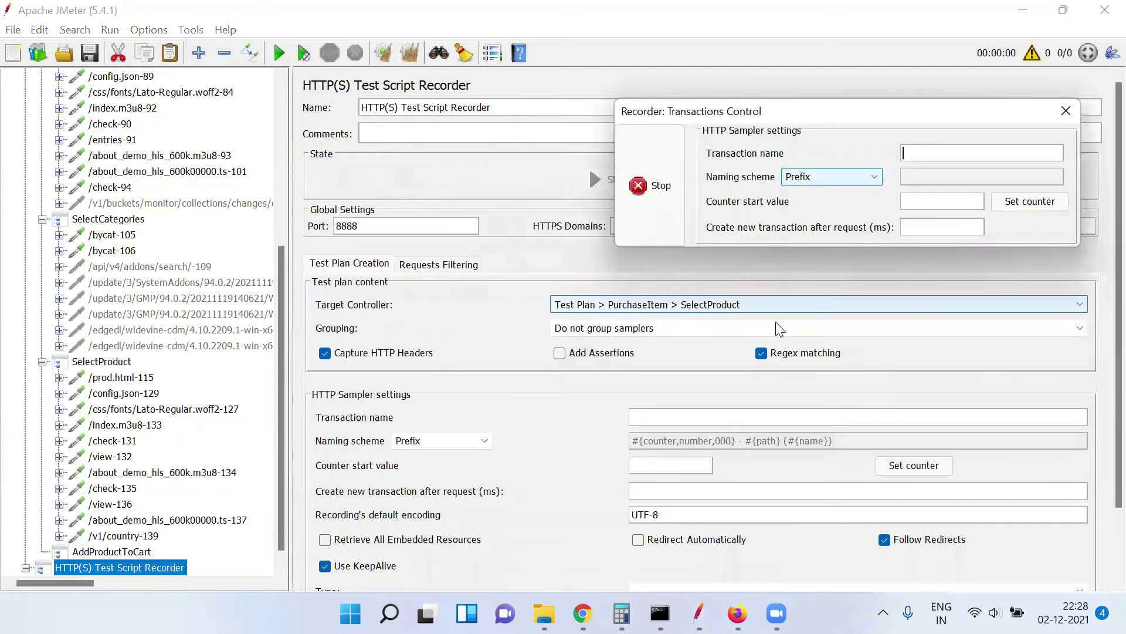
pyautogui.click(915, 304)
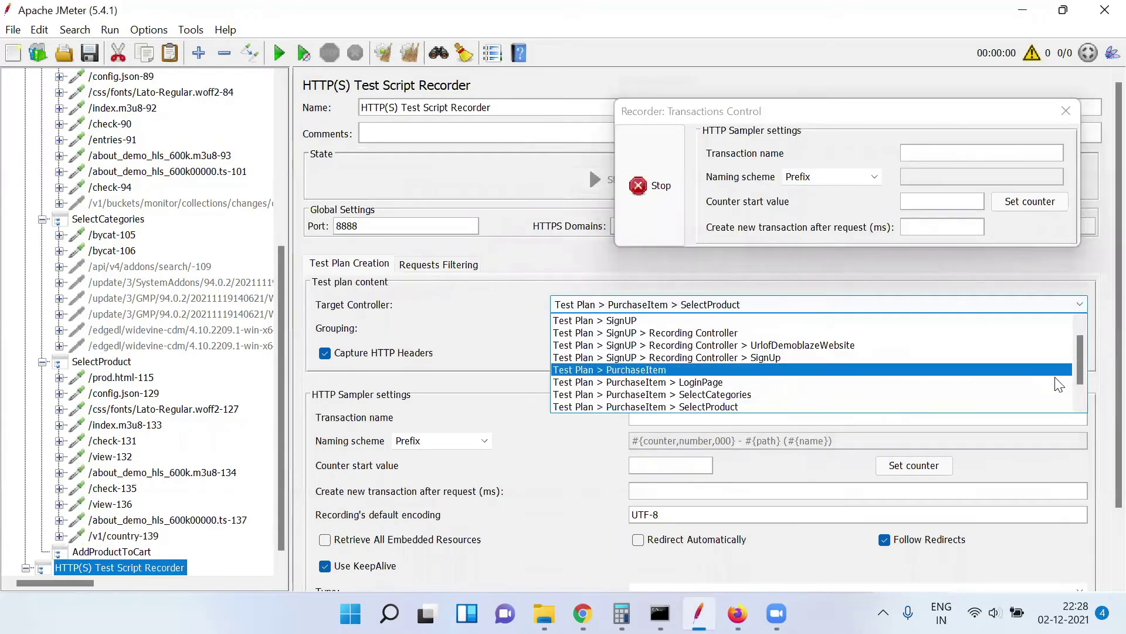
pyautogui.scroll(-2, 1077, 380)
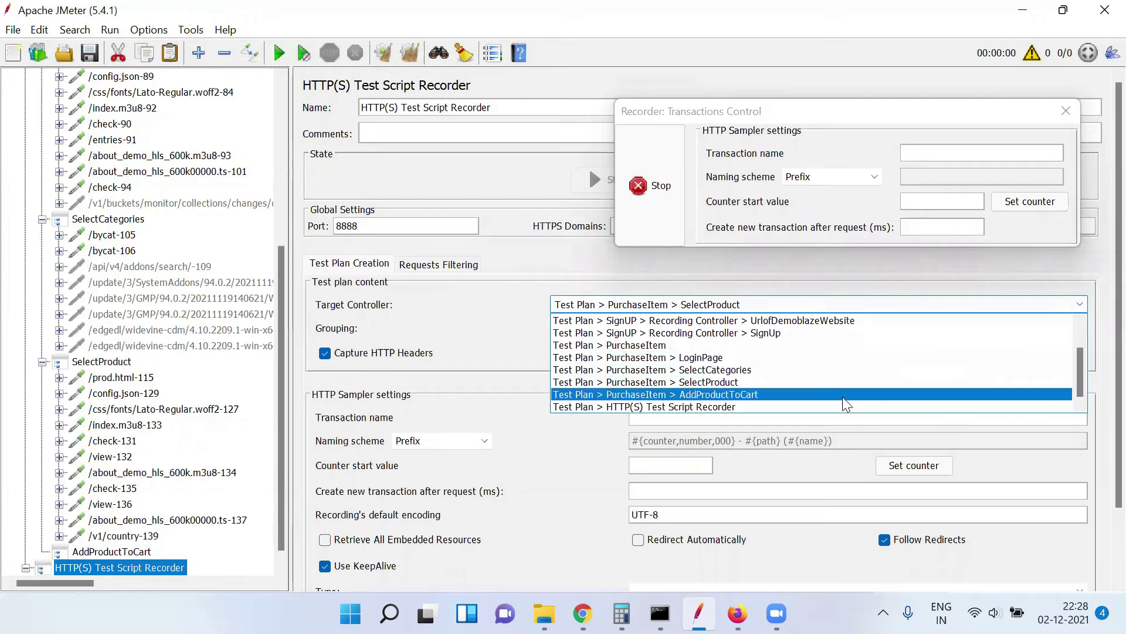
pyautogui.click(843, 394)
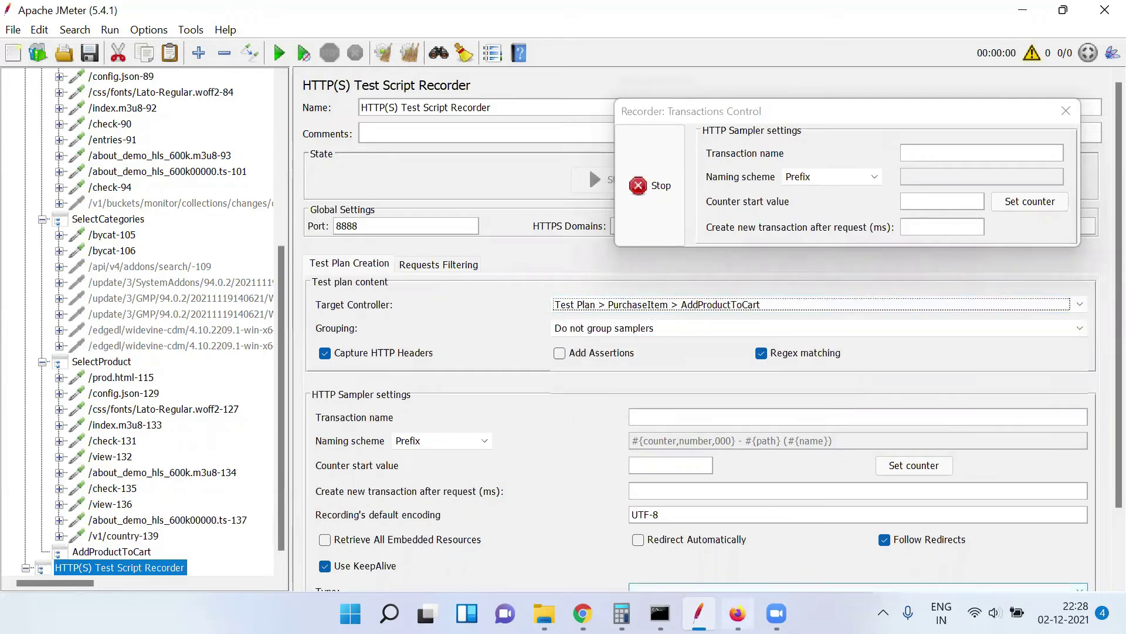
pyautogui.click(737, 613)
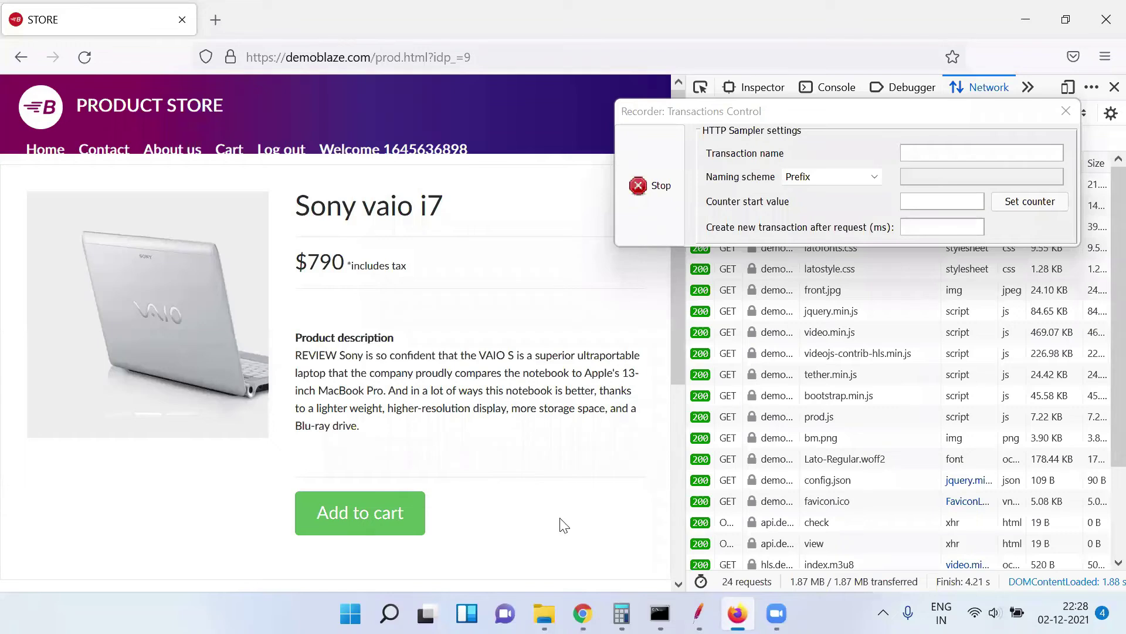
# Add the Sony vaio i7 to the cart, then clear Firefox's captured network requests before returning to JMeter
pyautogui.click(394, 510)
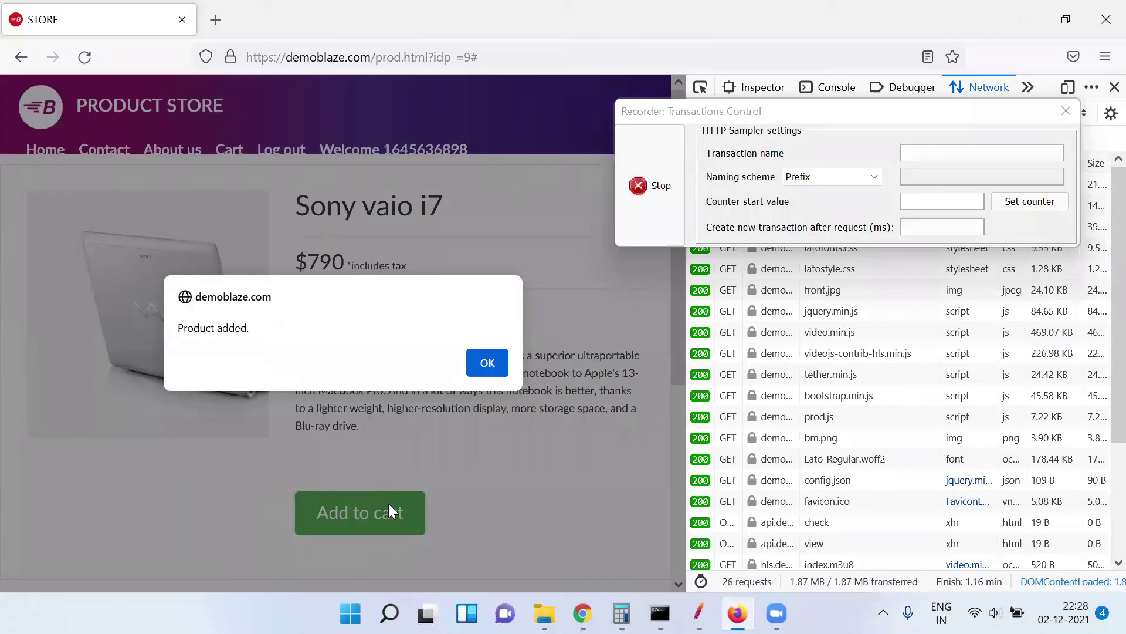
pyautogui.click(487, 363)
pyautogui.moveTo(800, 111); pyautogui.dragTo(799, 259)
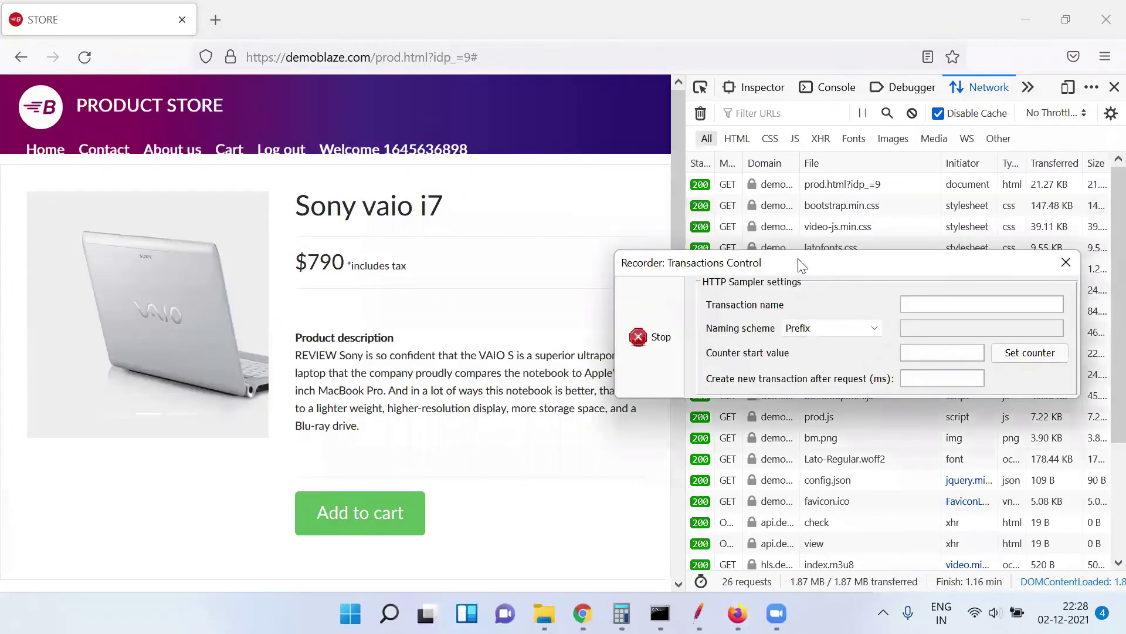
pyautogui.click(701, 114)
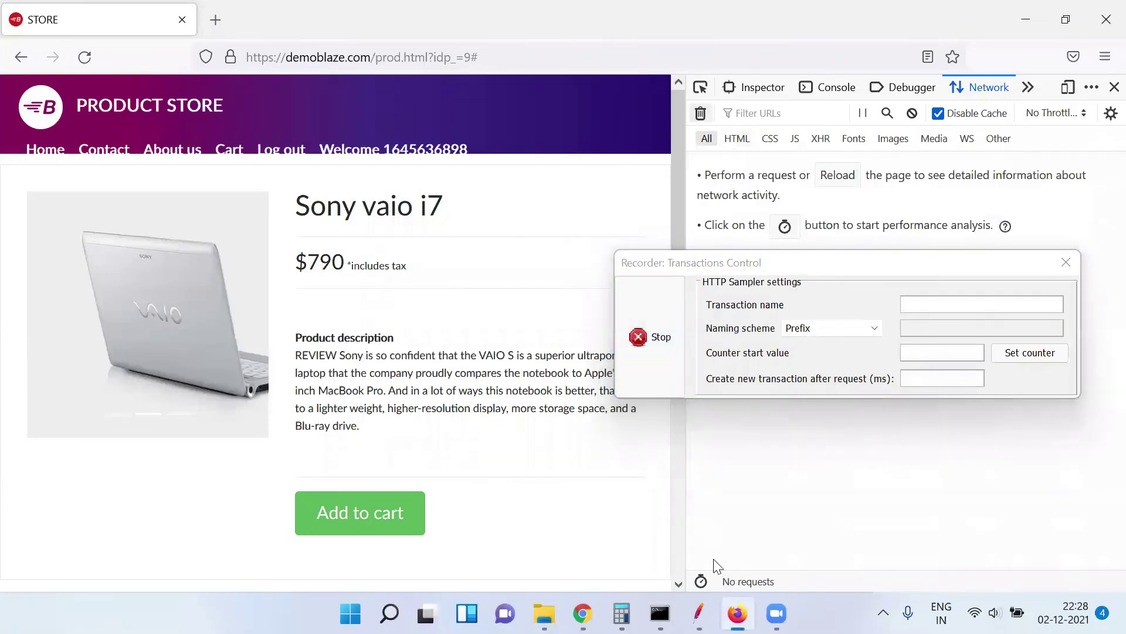
pyautogui.click(698, 613)
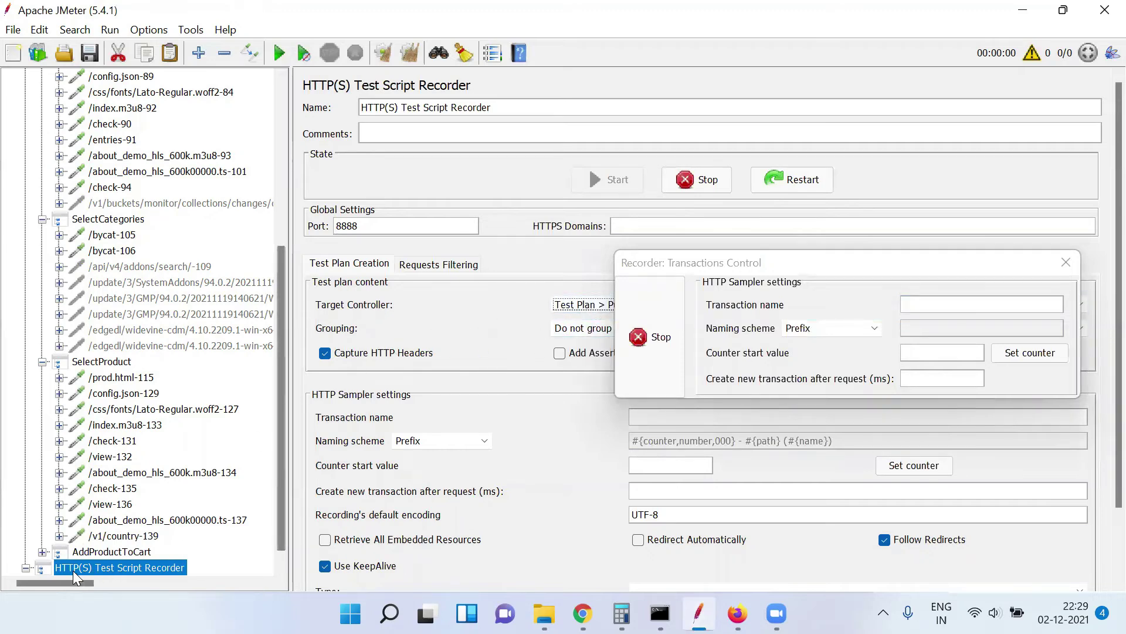
# Check the /addtocart-140 OPTIONS and /addtocart-141 POST samplers under AddProductToCart, then go back to Firefox
pyautogui.click(41, 552)
pyautogui.click(120, 551)
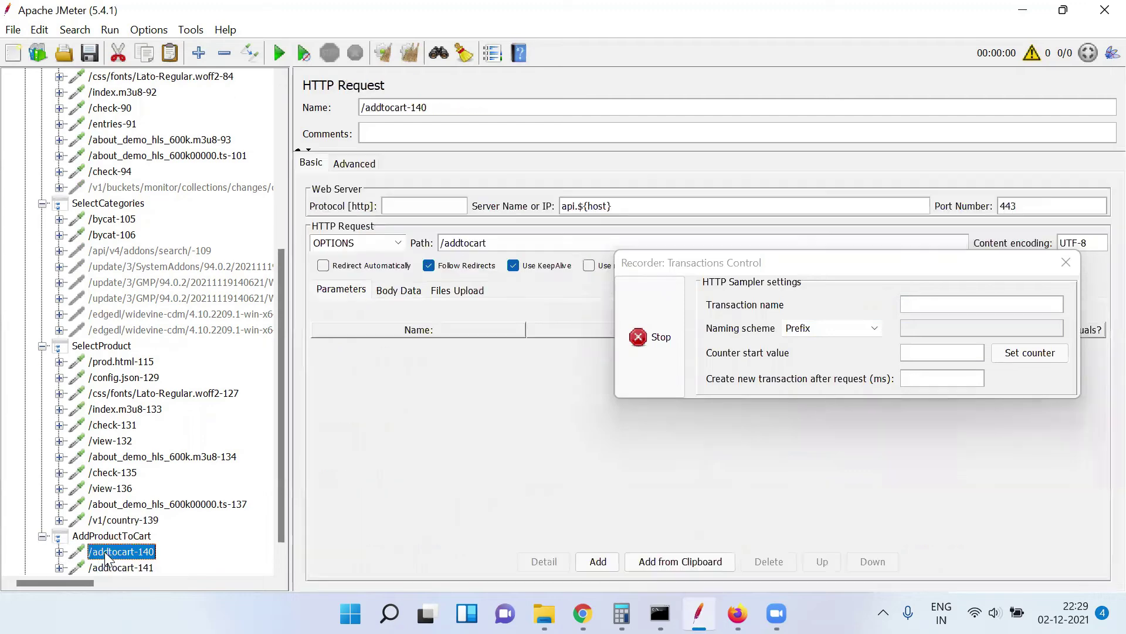
pyautogui.click(135, 568)
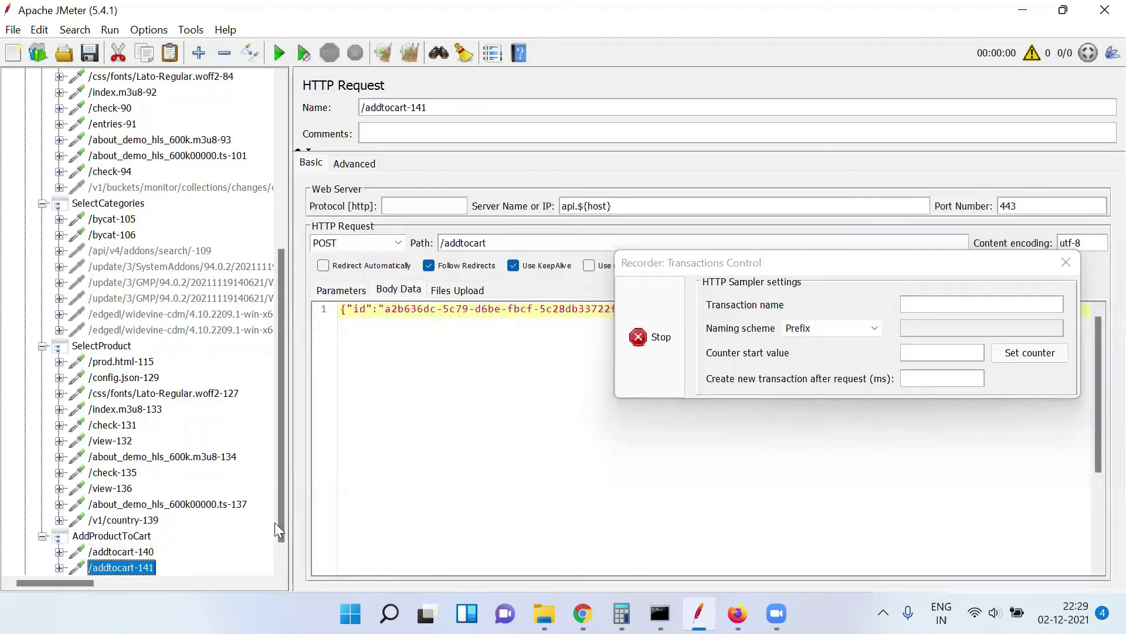
pyautogui.scroll(-1, 282, 555)
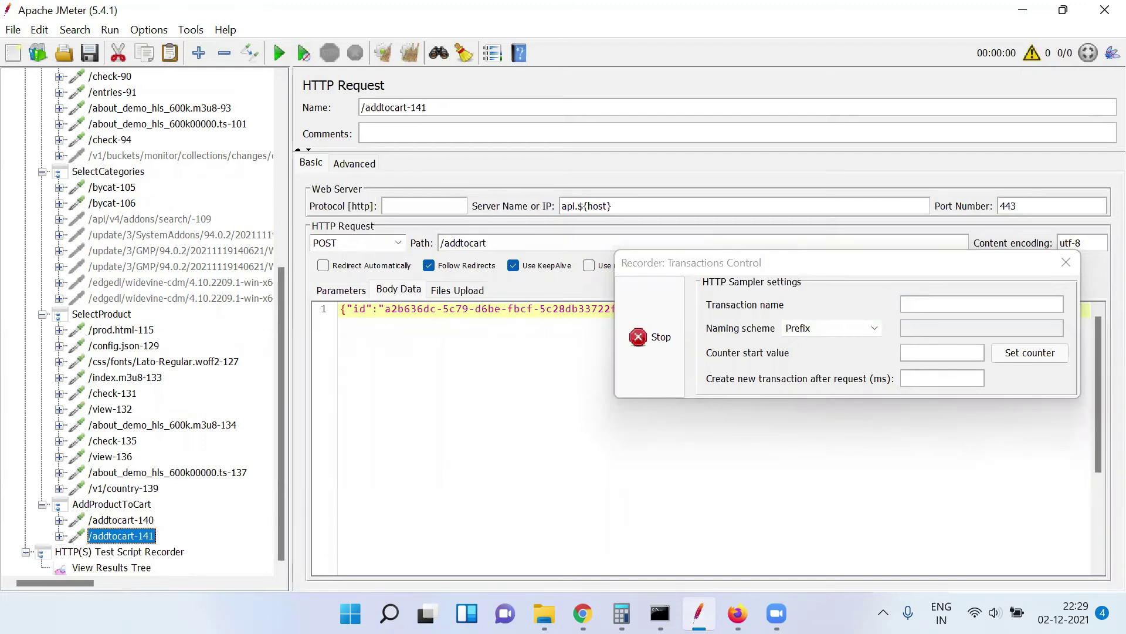
pyautogui.hotkey('alt', 'Tab')
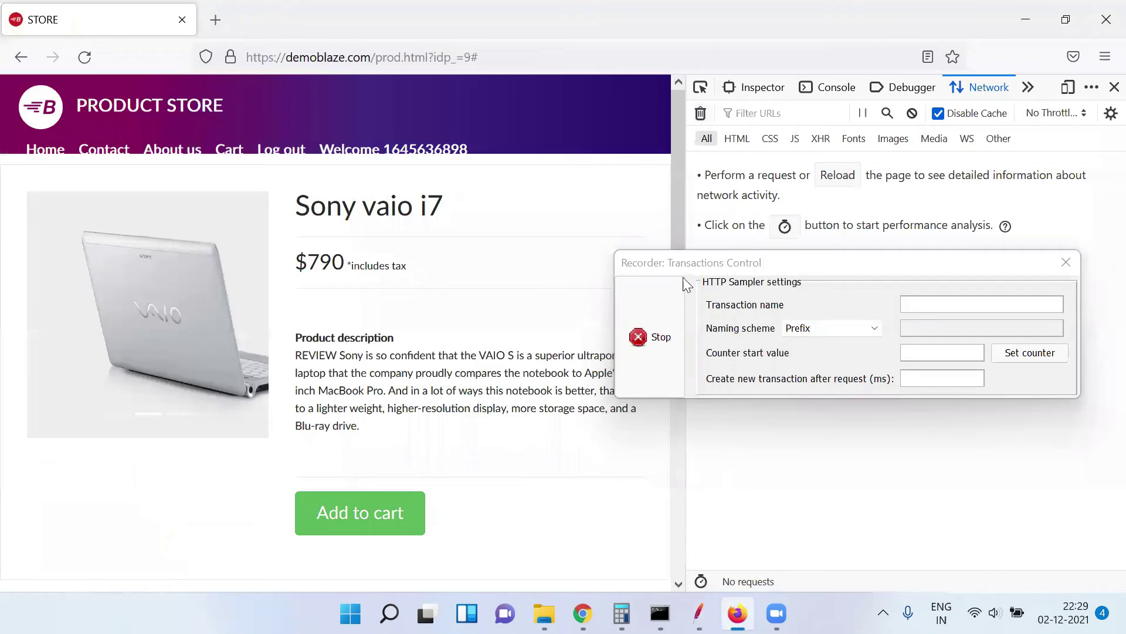
pyautogui.scroll(-5, 672, 222)
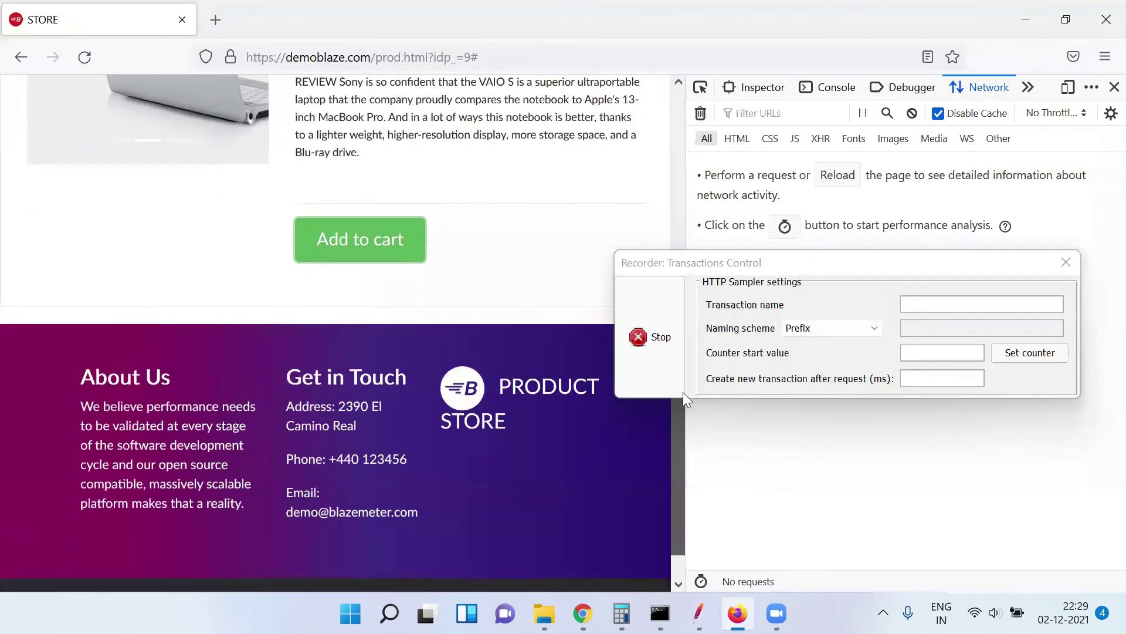
pyautogui.scroll(5, 683, 392)
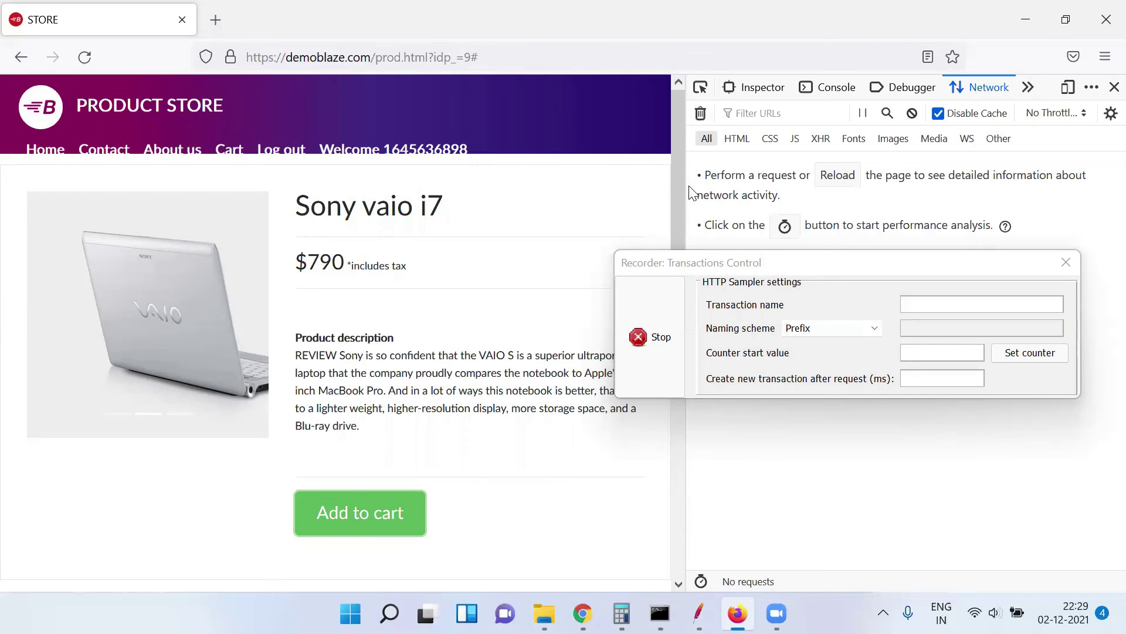
# Collapse the SelectProduct, SelectCategories, LoginPage and AddProductToCart groups, then select PurchaseItem
pyautogui.hotkey('alt', 'Tab')
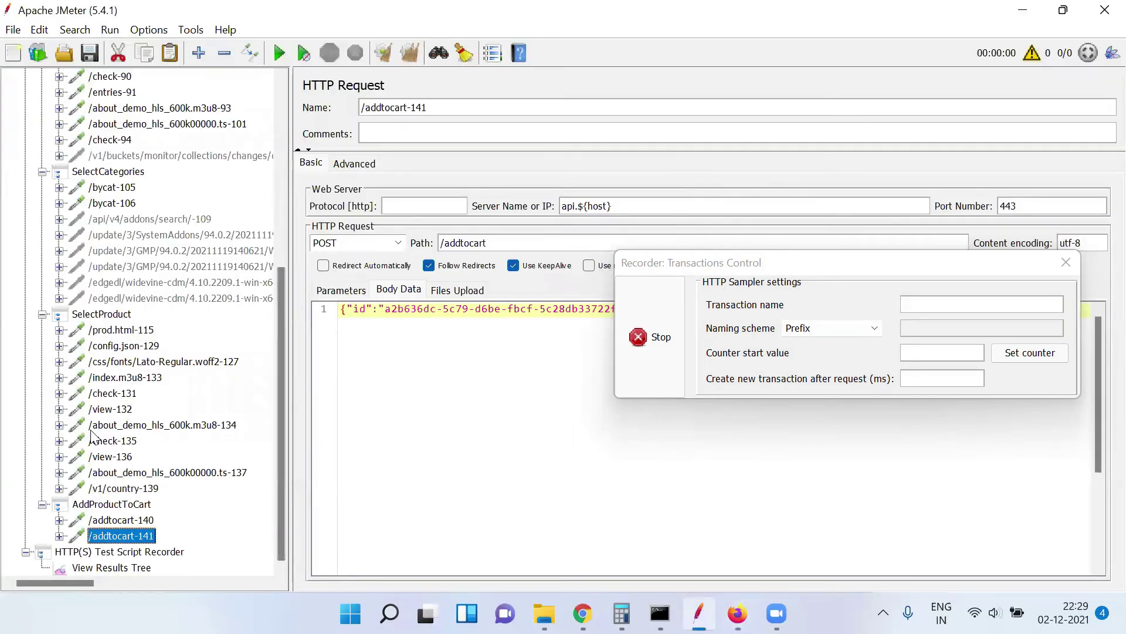
pyautogui.click(42, 314)
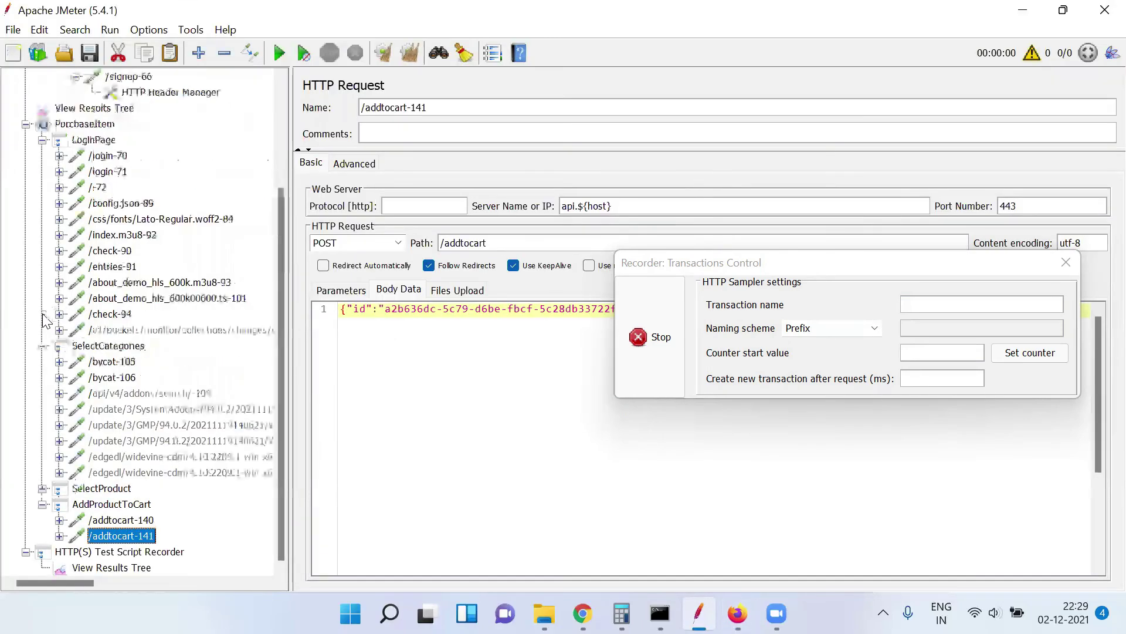
pyautogui.click(44, 345)
pyautogui.click(43, 273)
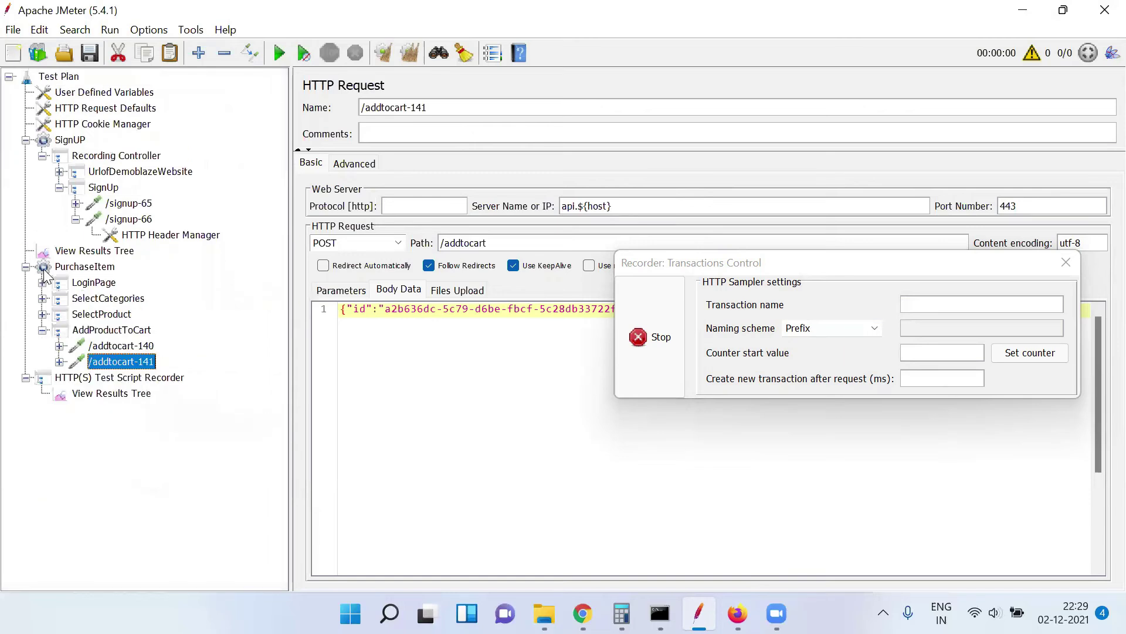
pyautogui.click(43, 330)
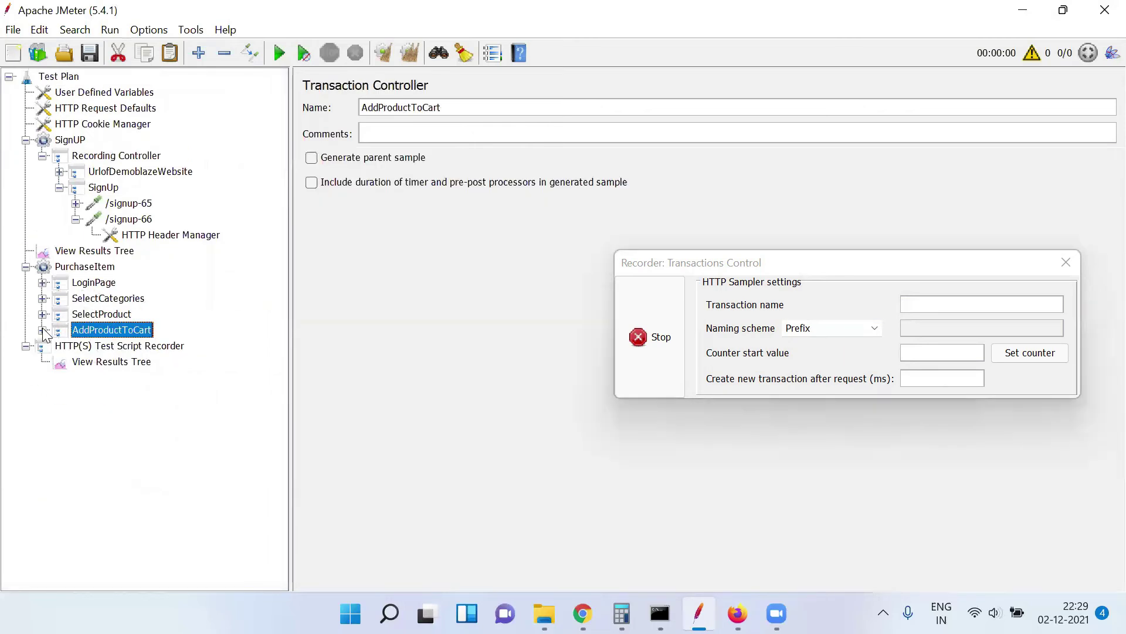
pyautogui.click(86, 267)
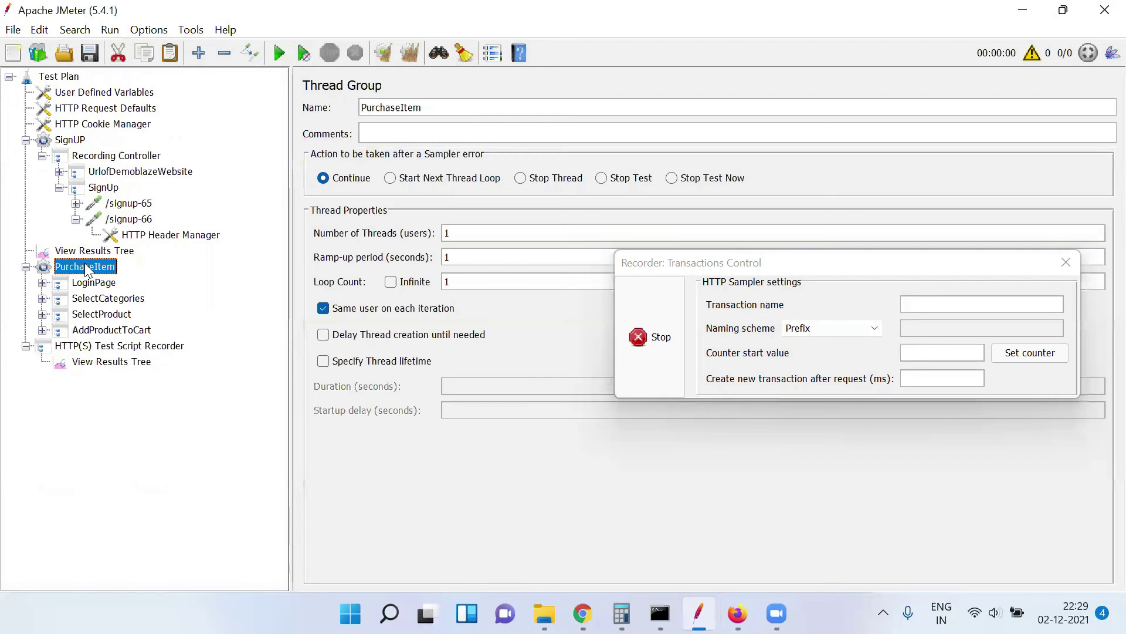
# Add a Transaction Controller under PurchaseItem and name it Gotocart
pyautogui.rightClick(86, 267)
pyautogui.moveTo(251, 138)
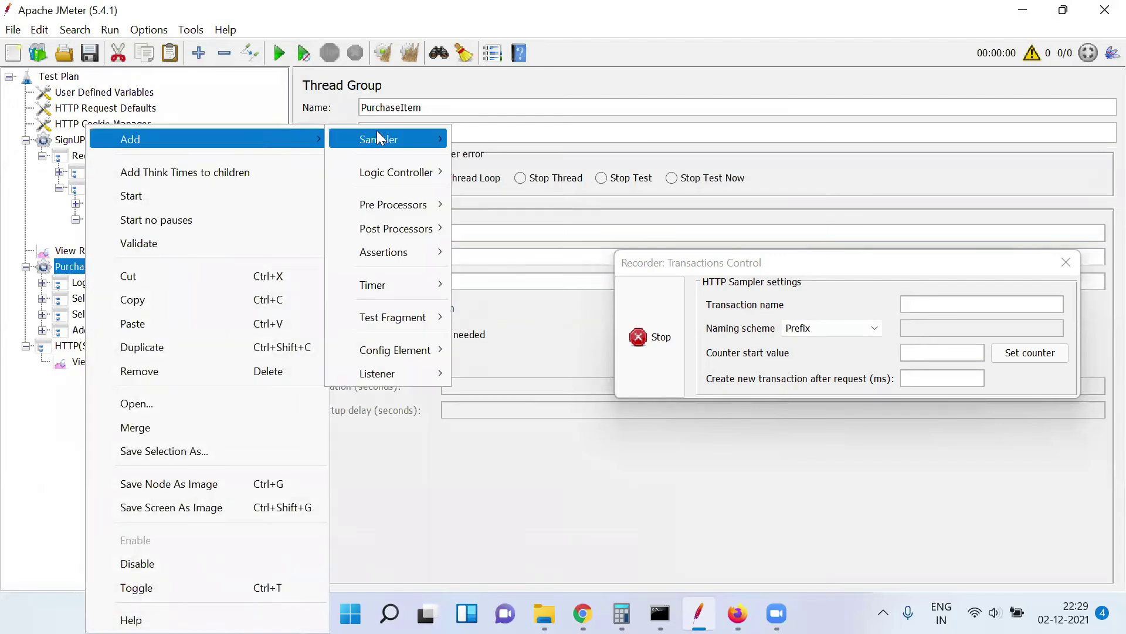
pyautogui.moveTo(397, 170)
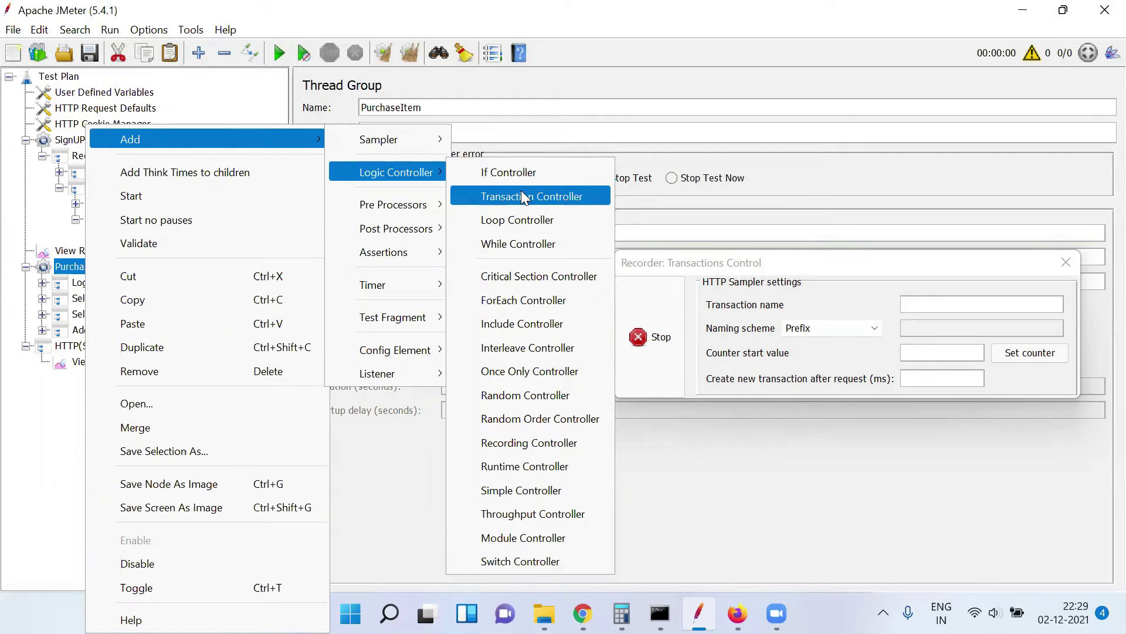
pyautogui.click(523, 195)
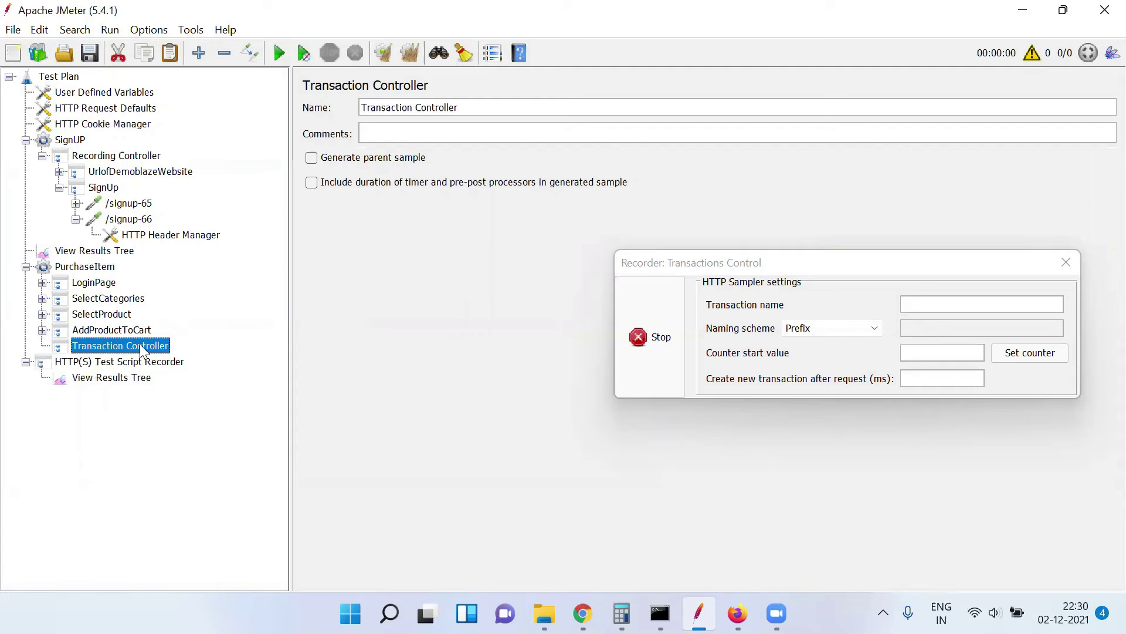
pyautogui.click(474, 108)
pyautogui.hotkey('ctrl', 'a')
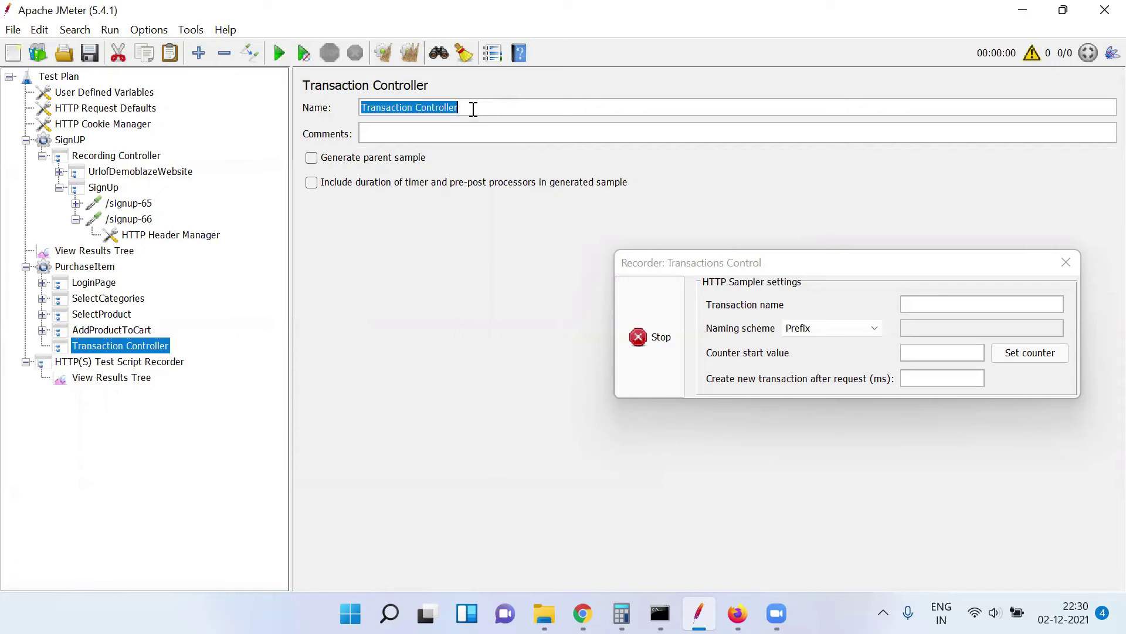
pyautogui.write('Gotocart')
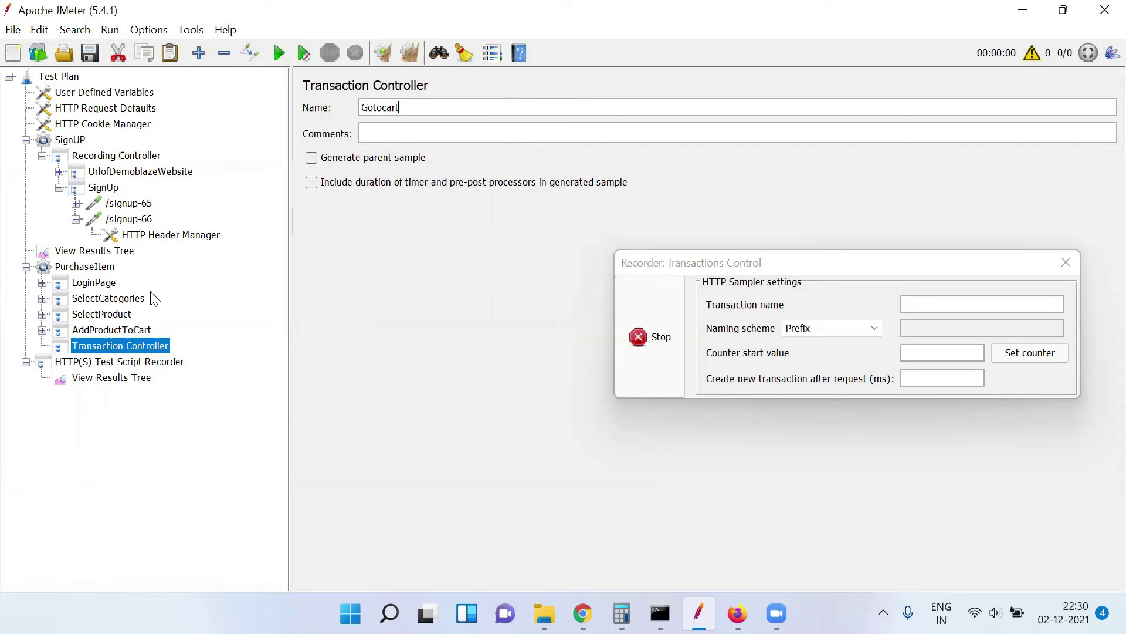
pyautogui.click(116, 330)
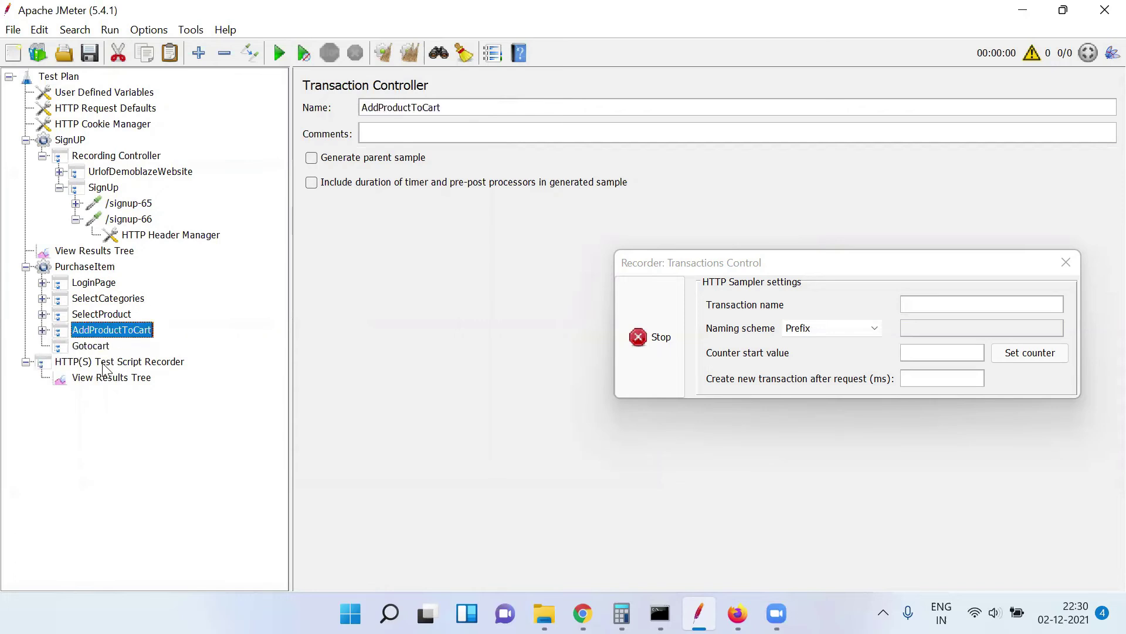
# Set the recorder's Target Controller to PurchaseItem > Gotocart, then switch to Firefox
pyautogui.click(109, 363)
pyautogui.click(730, 265)
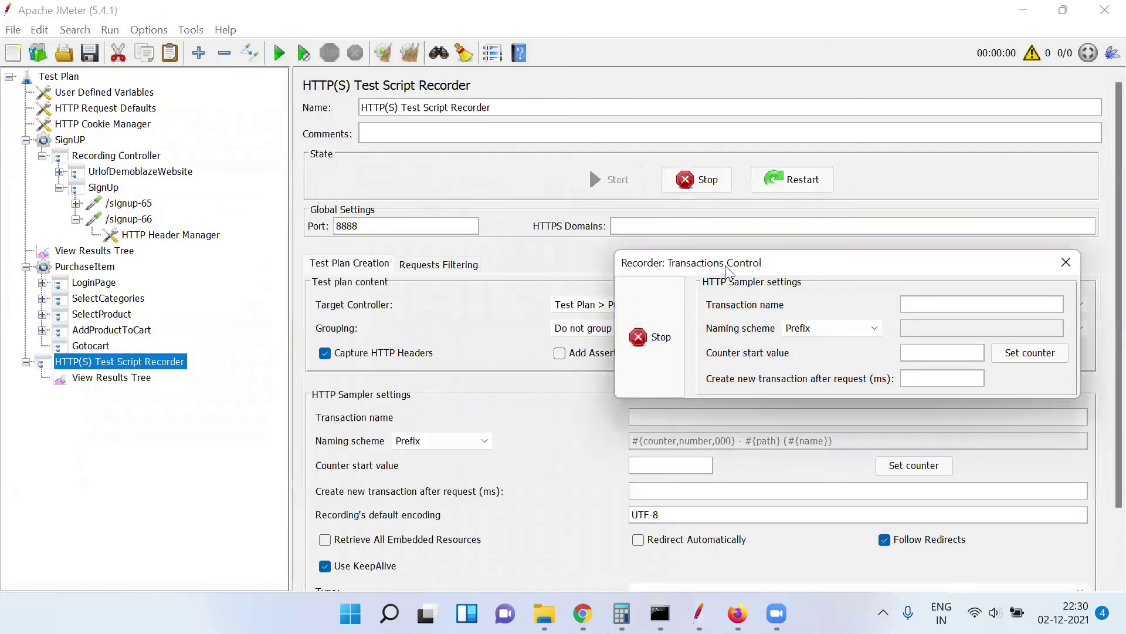
pyautogui.moveTo(730, 266); pyautogui.dragTo(603, 428)
pyautogui.click(847, 308)
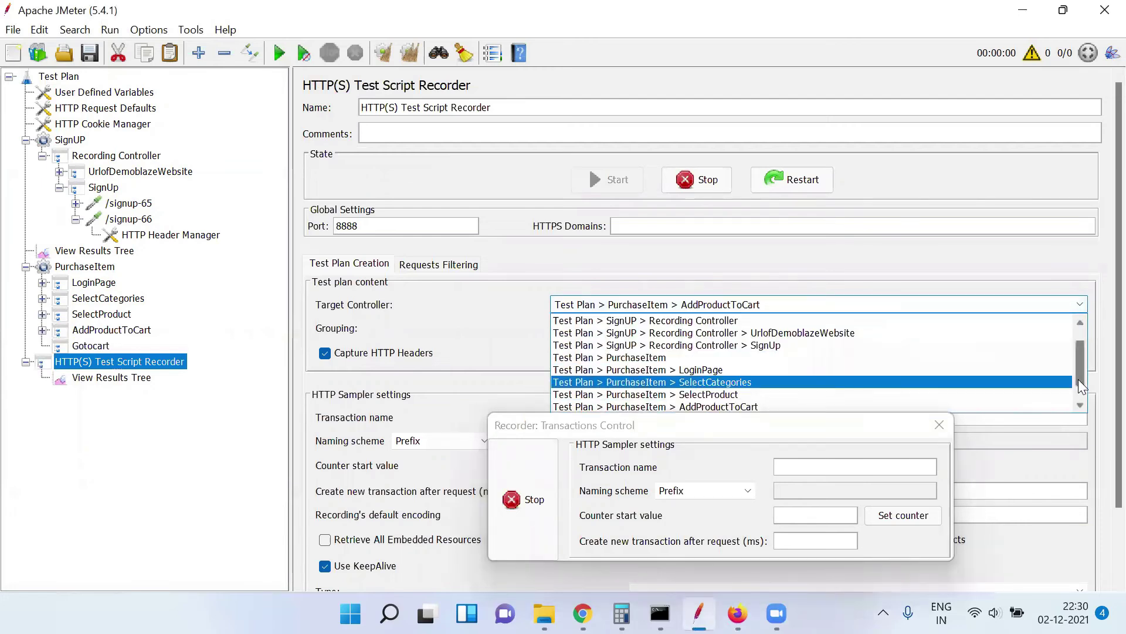
pyautogui.scroll(-1, 1079, 390)
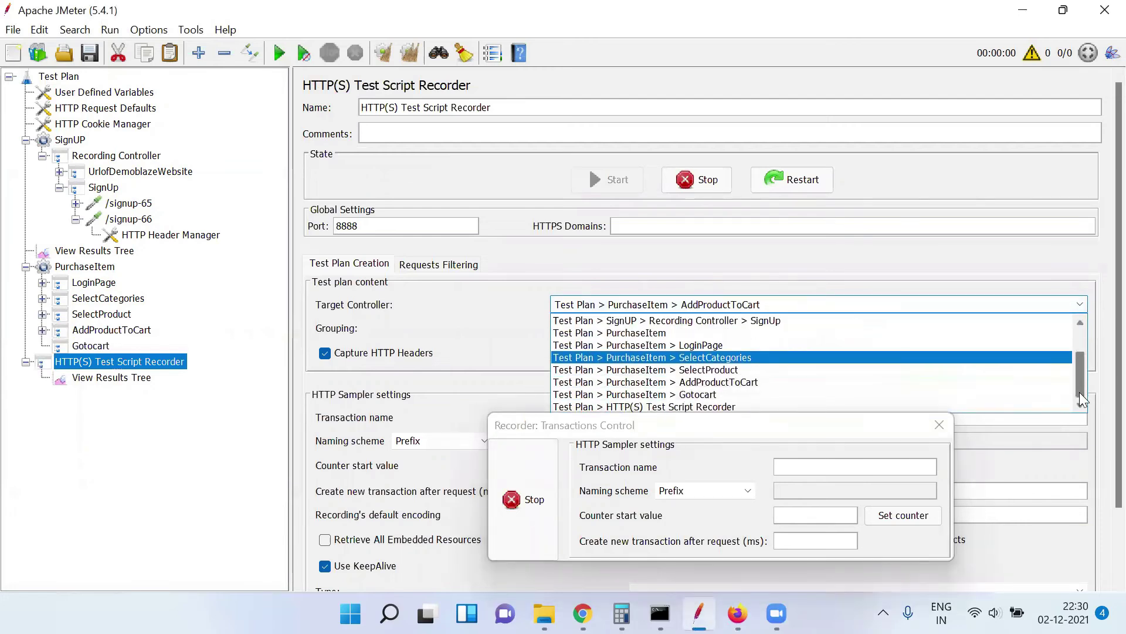
pyautogui.click(742, 394)
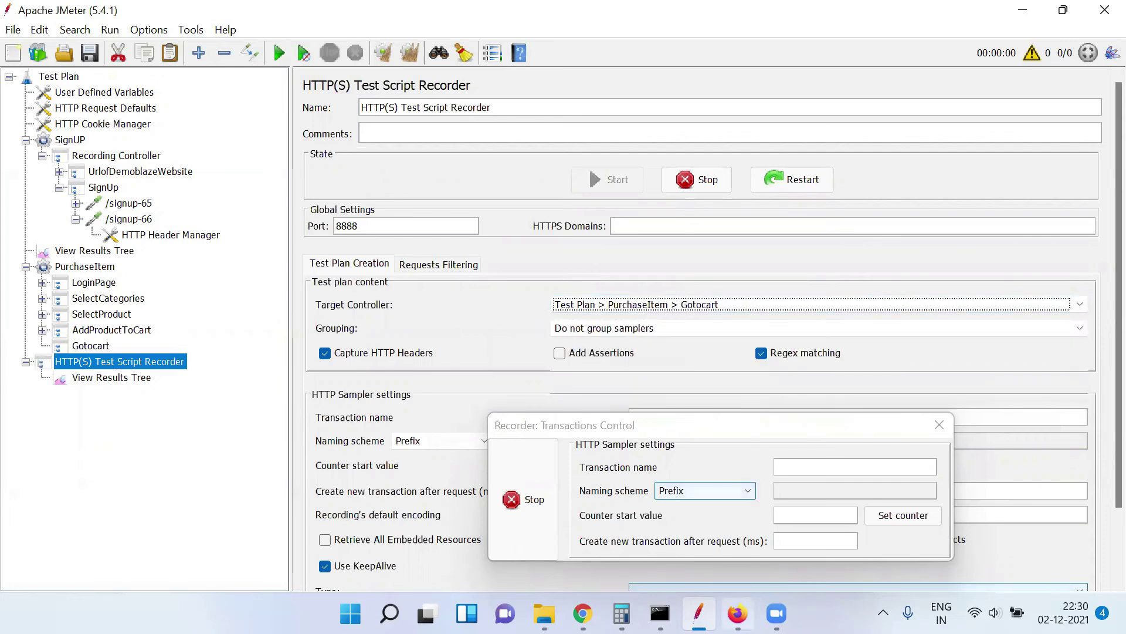
pyautogui.click(738, 614)
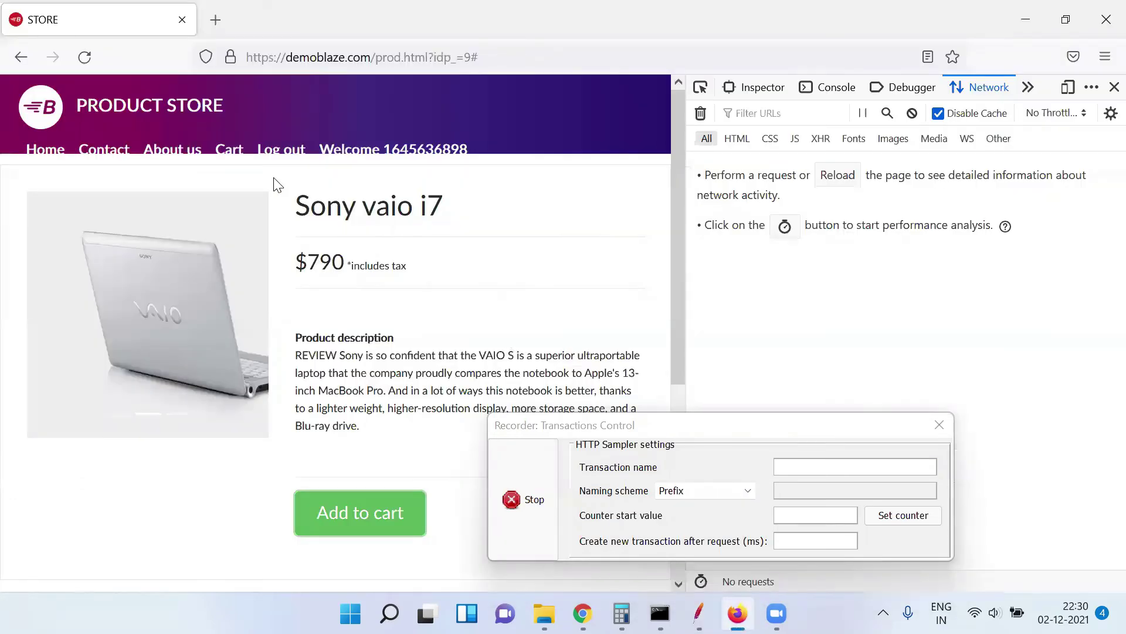
# Open the demoblaze cart listing the Sony vaio i7 at 790, then return to JMeter
pyautogui.click(235, 153)
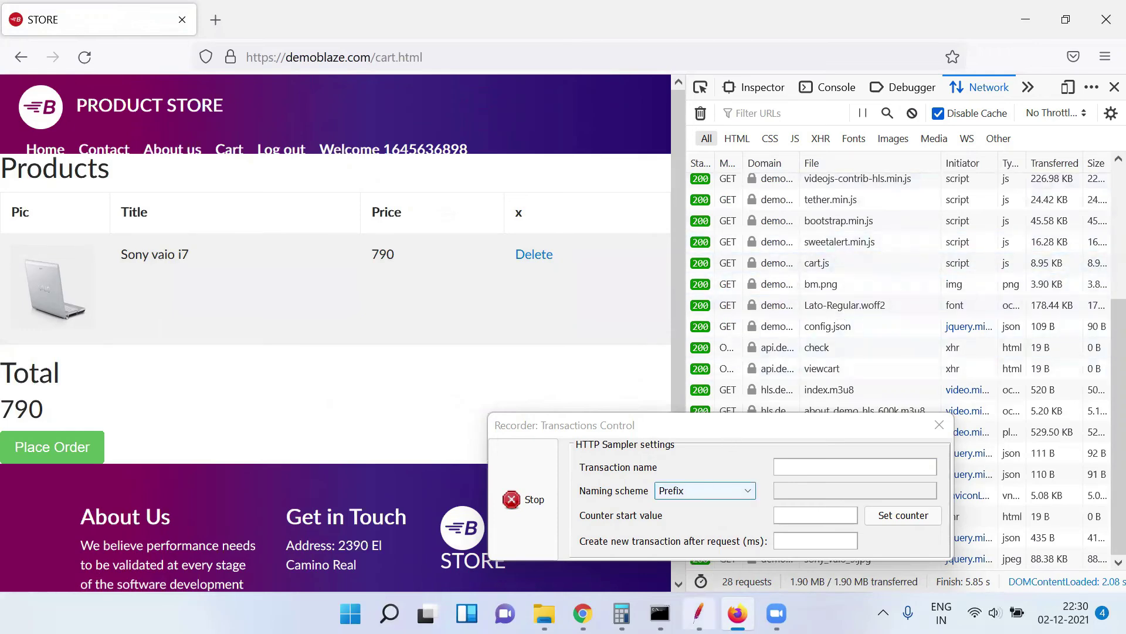
pyautogui.click(698, 613)
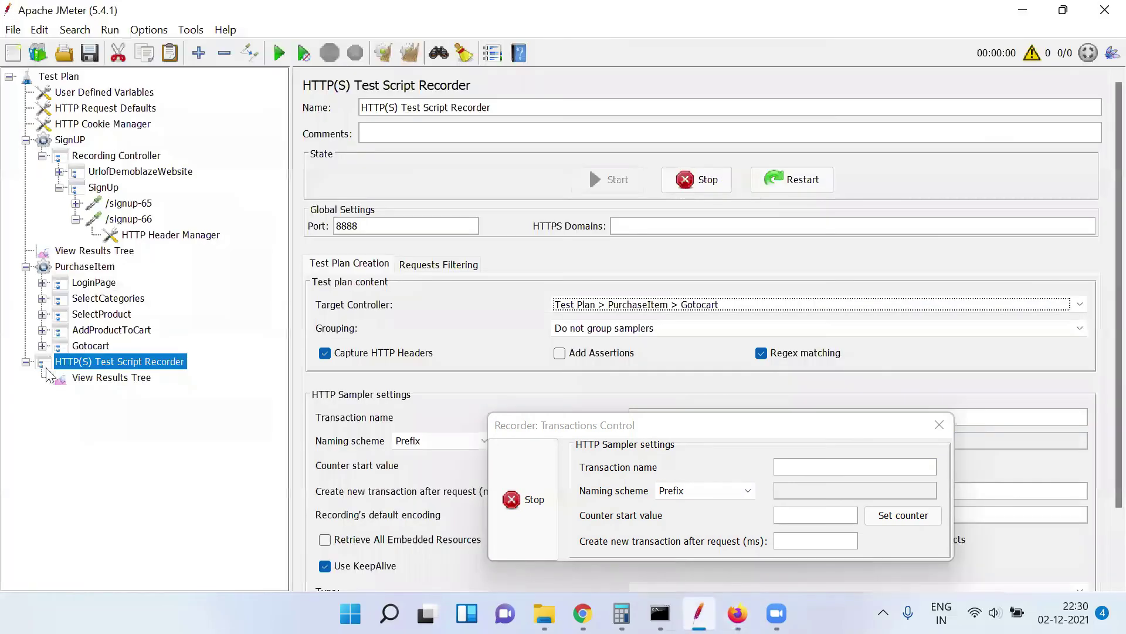
# Review the requests recorded under Gotocart, including /view-169, /view-170 and /config.json-160
pyautogui.click(162, 362)
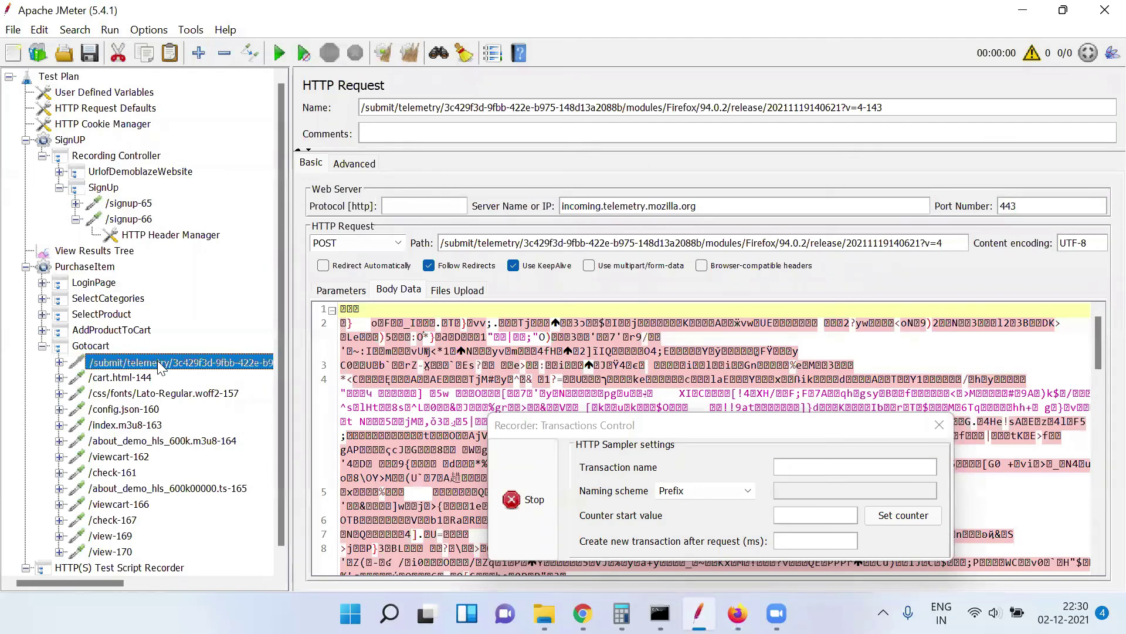
pyautogui.press('Down')
pyautogui.press('Down')
pyautogui.press('Down')
pyautogui.press('Down')
pyautogui.press('Down')
pyautogui.press('Down')
pyautogui.press('Down')
pyautogui.press('Down')
pyautogui.press('Down')
pyautogui.press('Down')
pyautogui.press('Down')
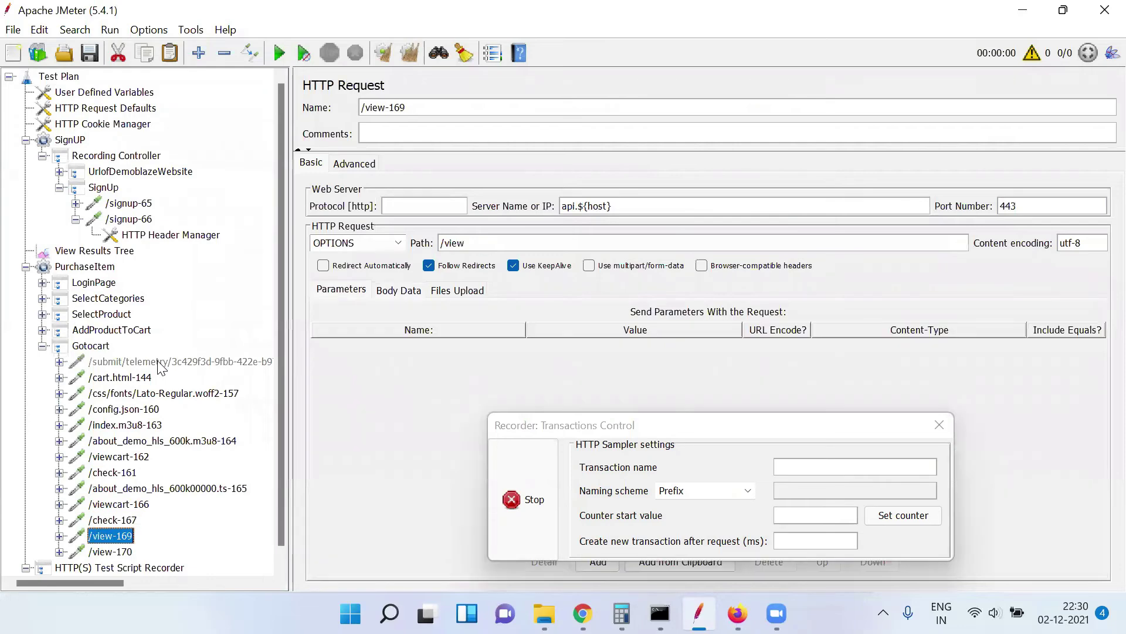
pyautogui.press('Down')
pyautogui.press('Up')
pyautogui.press('Up')
pyautogui.press('Up')
pyautogui.press('Up')
pyautogui.press('Up')
pyautogui.press('Up')
pyautogui.press('Up')
pyautogui.press('Up')
pyautogui.press('Up')
pyautogui.press('Up')
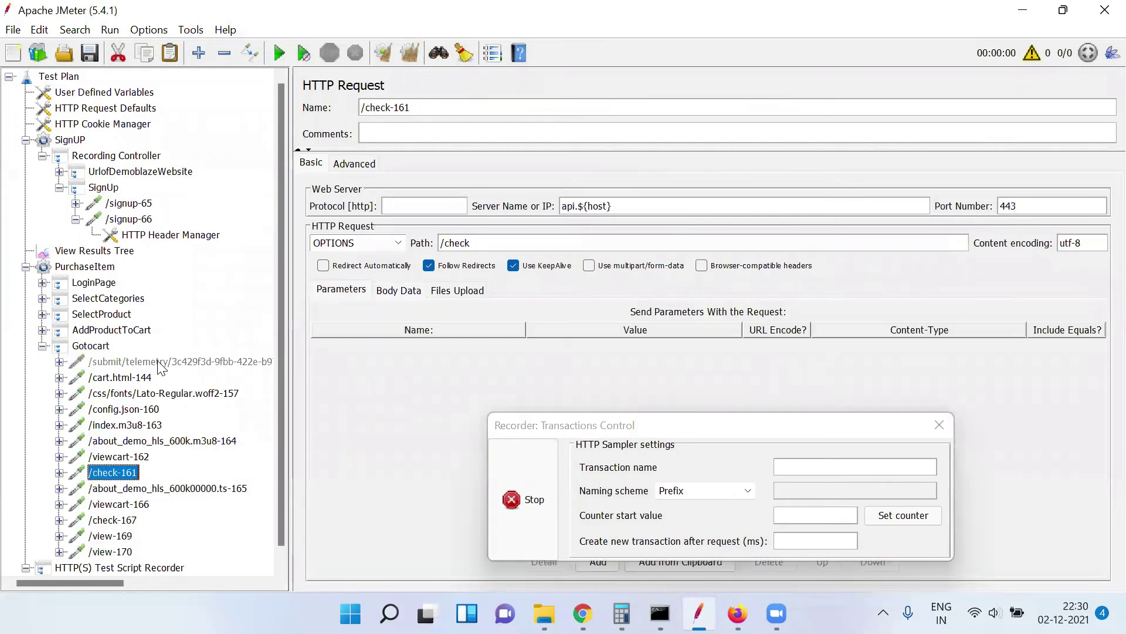
pyautogui.press('Up')
pyautogui.press('Up')
pyautogui.press('Up')
pyautogui.press('Up')
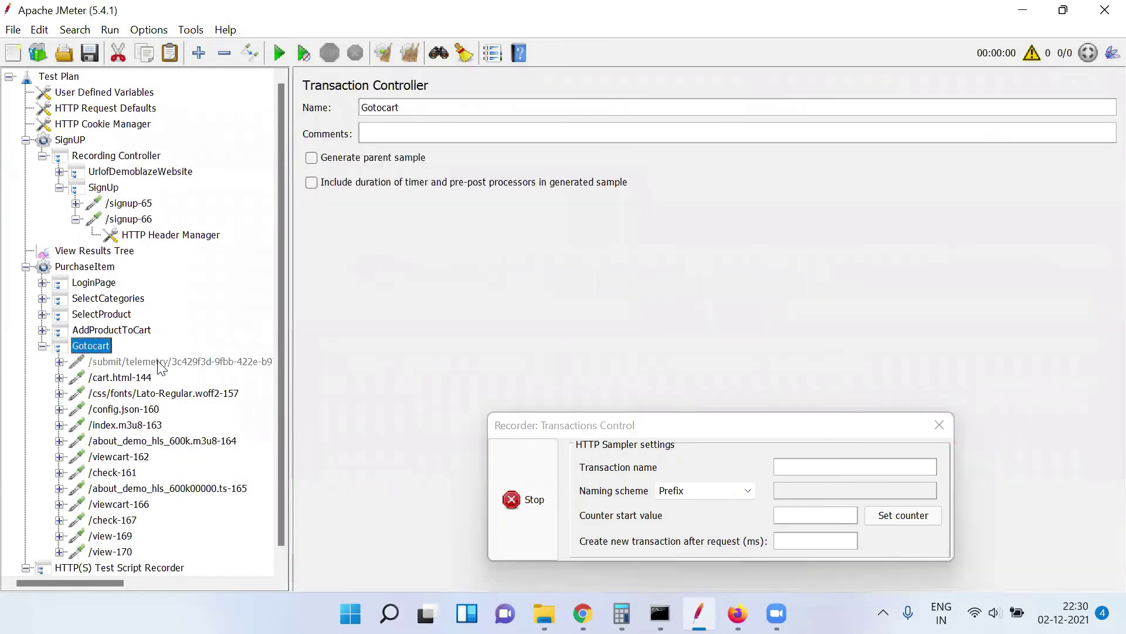
# Add new Transaction Controllers under PurchaseItem and open the first one before returning to Firefox
pyautogui.click(103, 267)
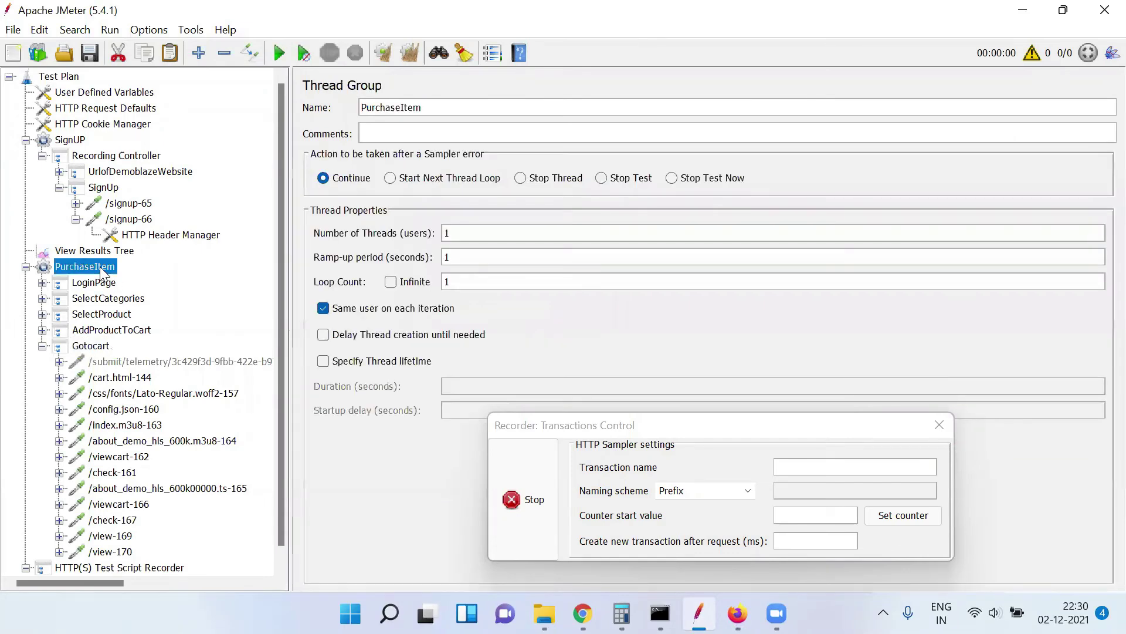
pyautogui.rightClick(103, 267)
pyautogui.moveTo(210, 140)
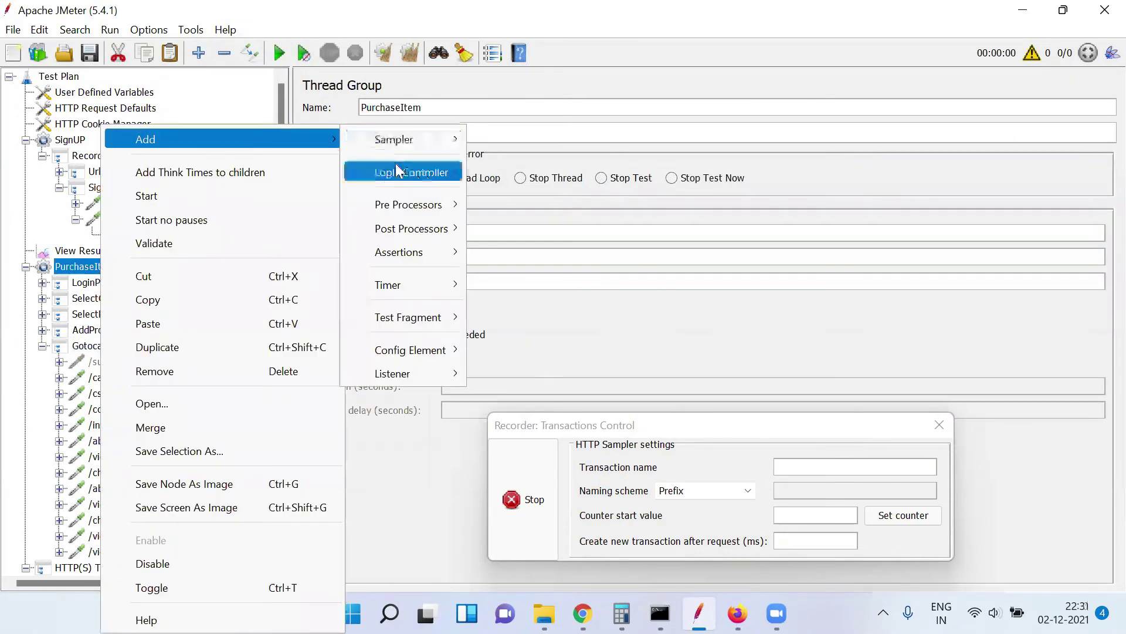
pyautogui.moveTo(396, 166)
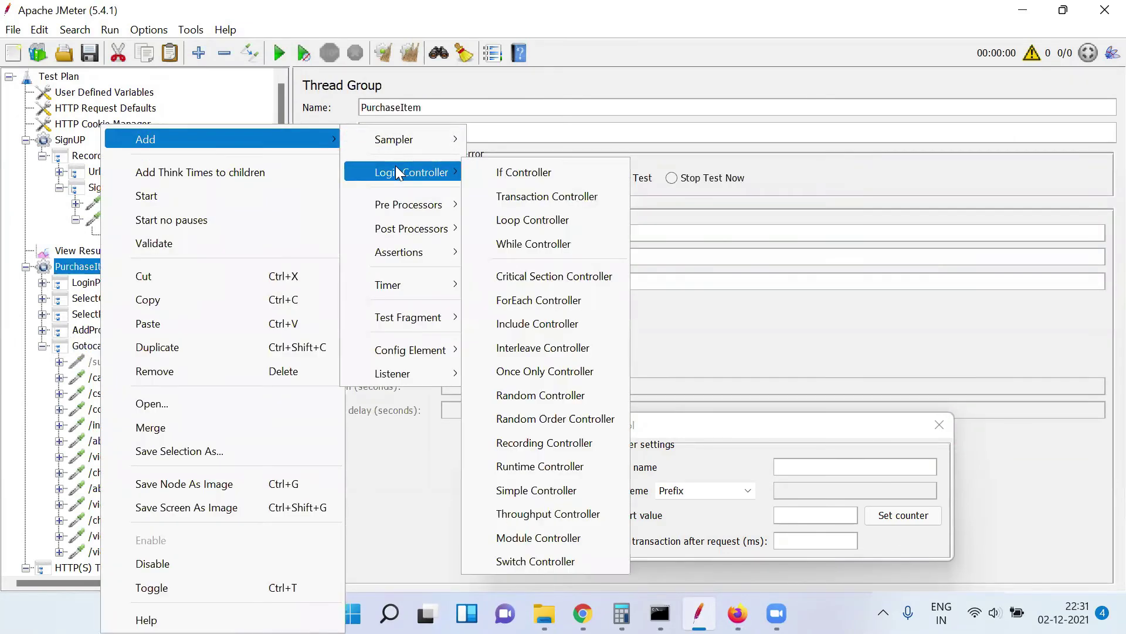
pyautogui.click(511, 197)
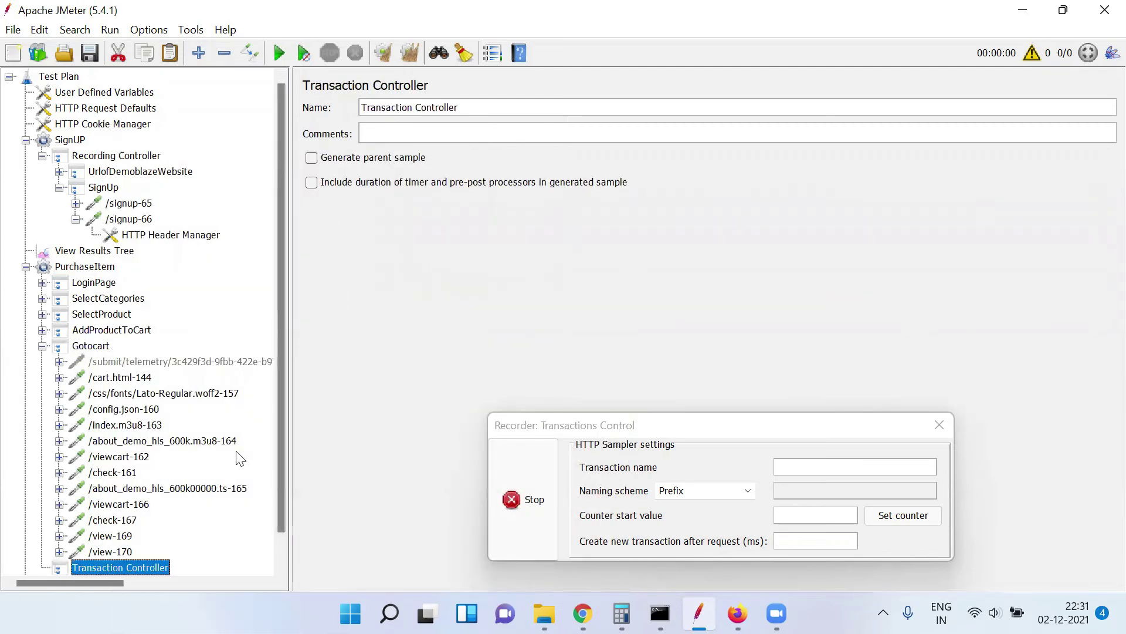
pyautogui.click(101, 269)
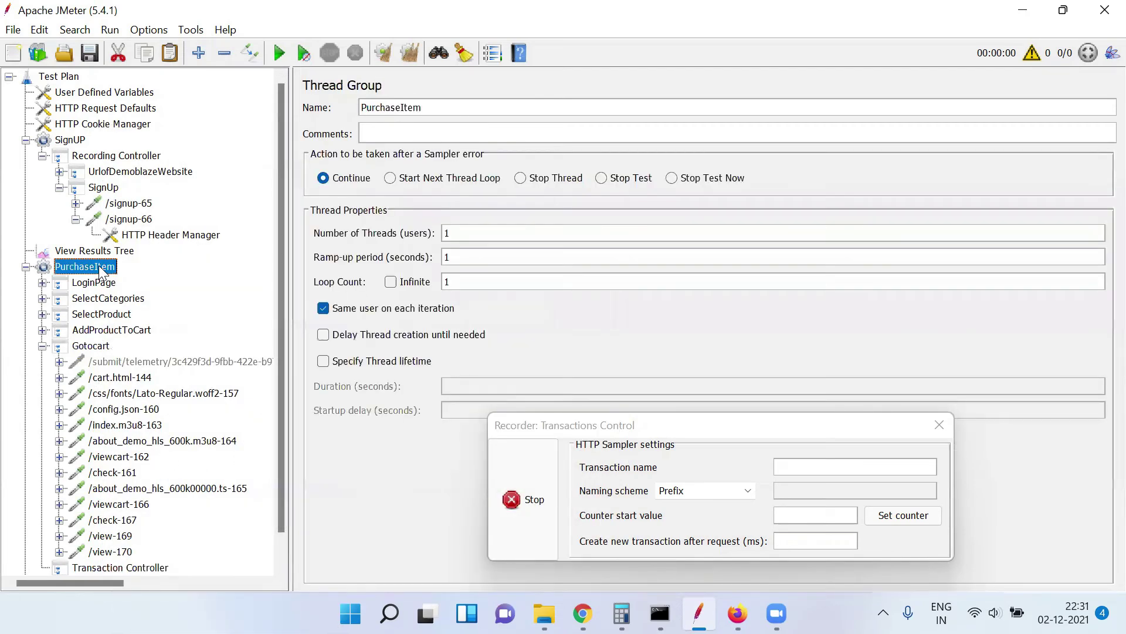
pyautogui.scroll(-2, 281, 542)
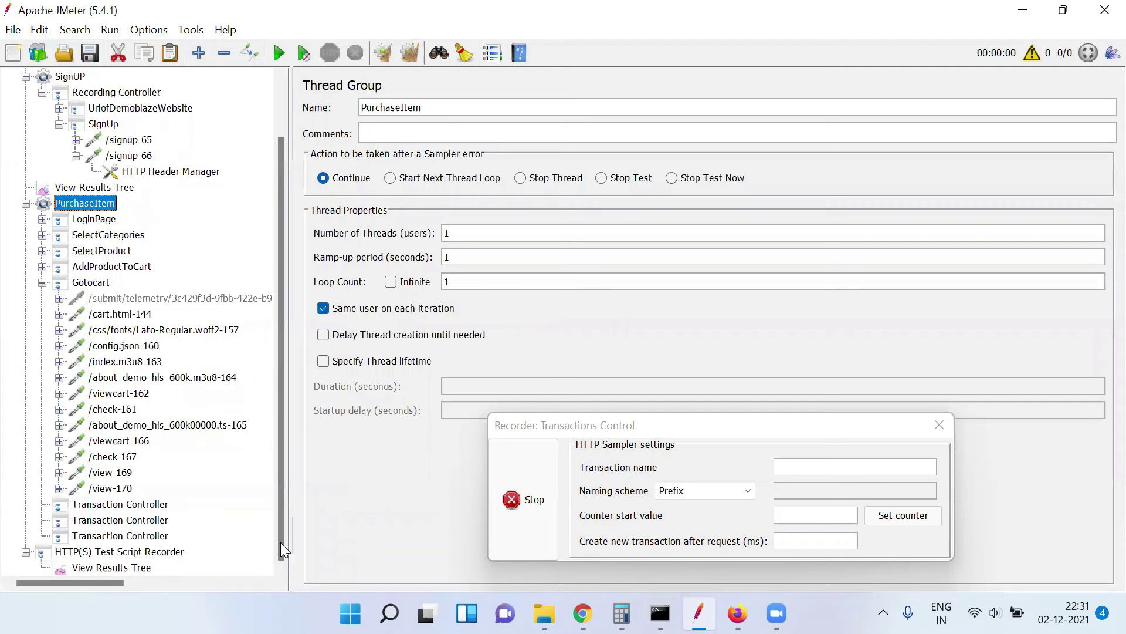
pyautogui.click(151, 505)
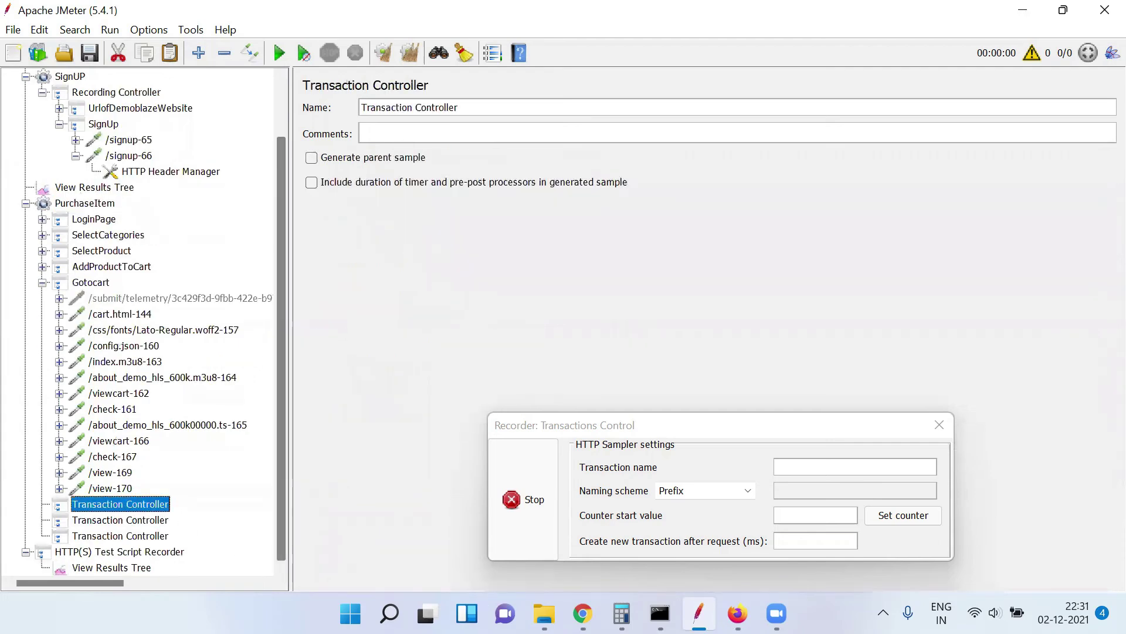
pyautogui.hotkey('alt', 'Tab')
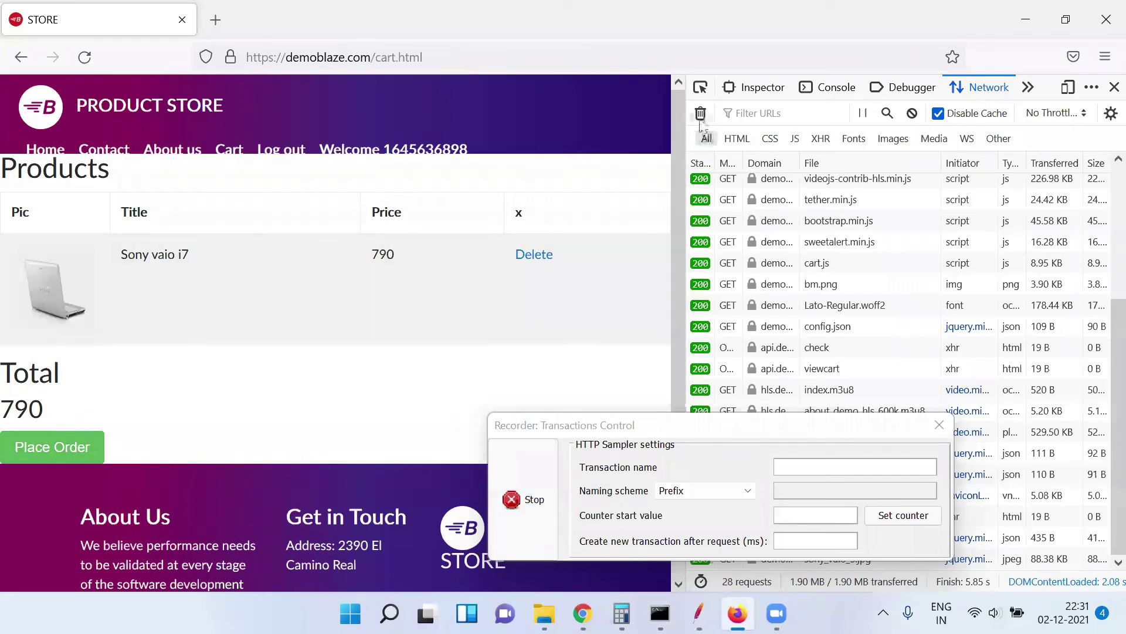
# Clear Firefox's network log and rename the first new Transaction Controller to PlaceOrder
pyautogui.click(700, 113)
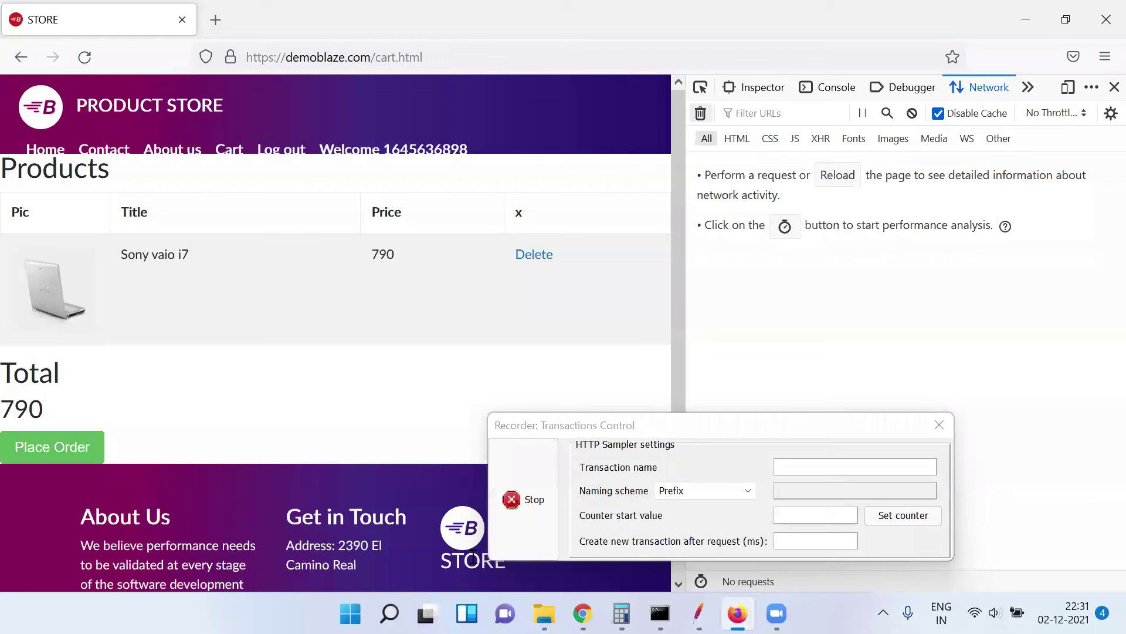
pyautogui.hotkey('alt', 'Tab')
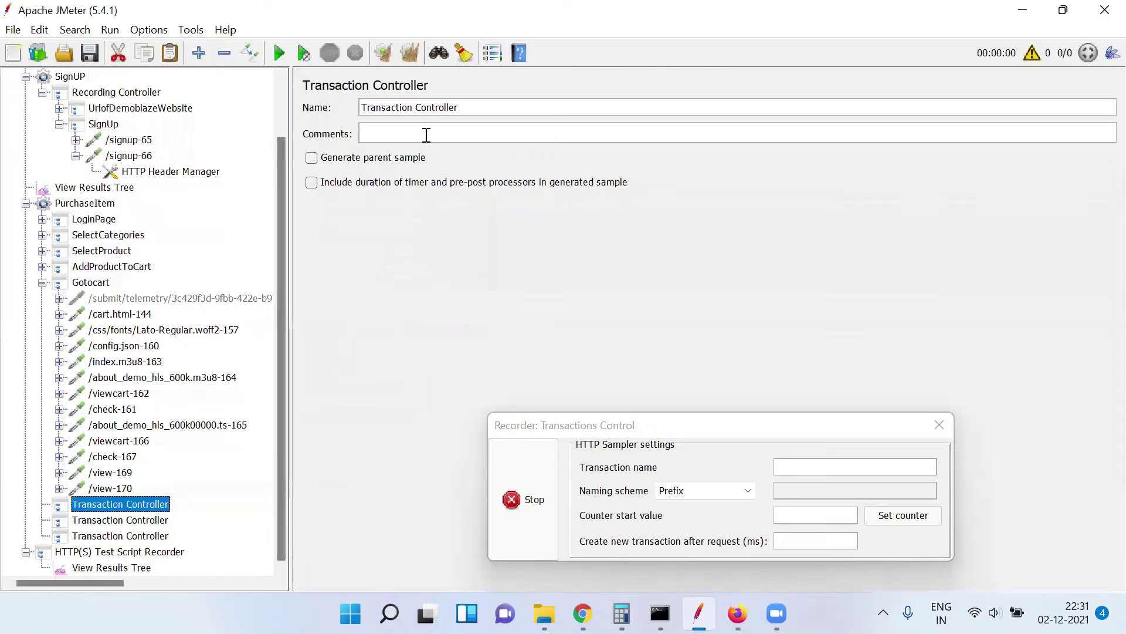
pyautogui.tripleClick(467, 110)
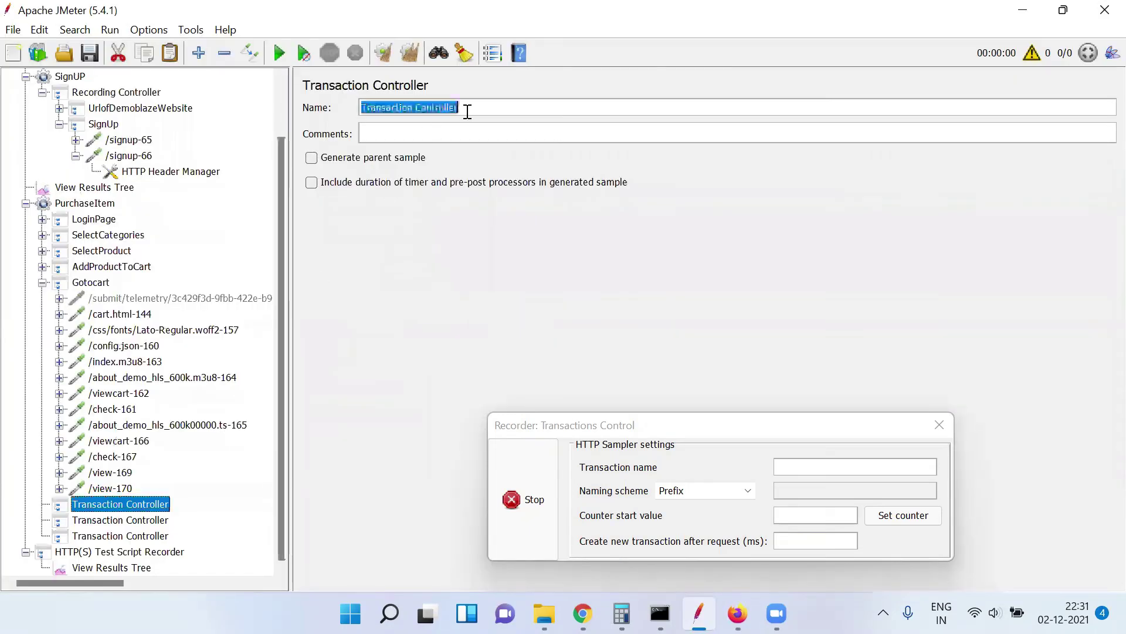
pyautogui.write('Place')
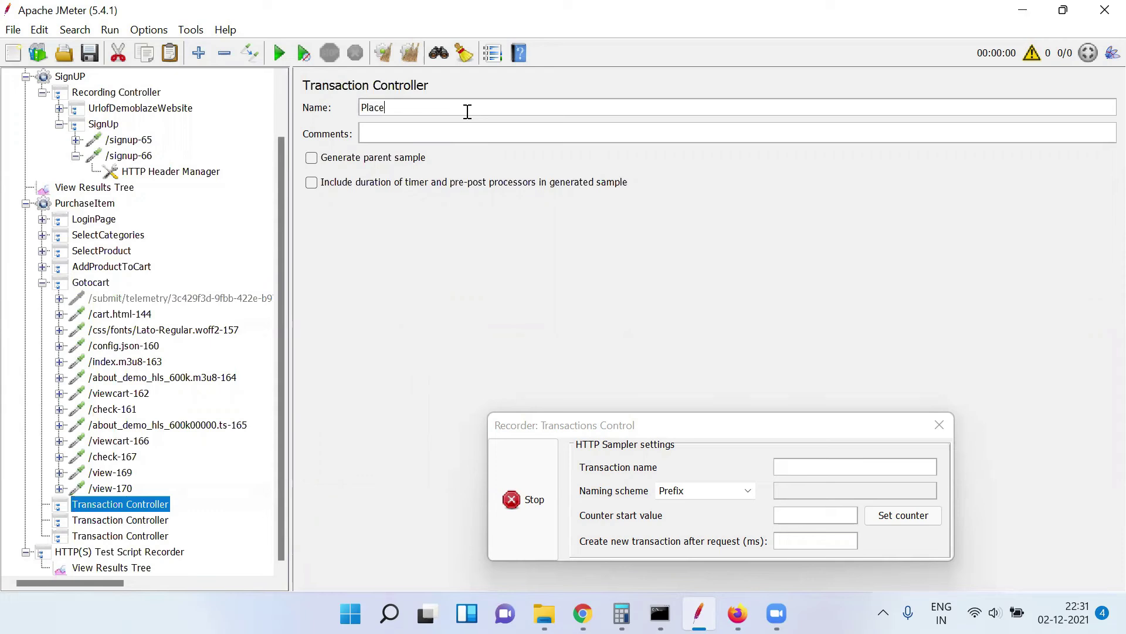
pyautogui.write('Order')
# Set the recorder's Target Controller to PurchaseItem > PlaceOrder, then return to the cart
pyautogui.click(112, 552)
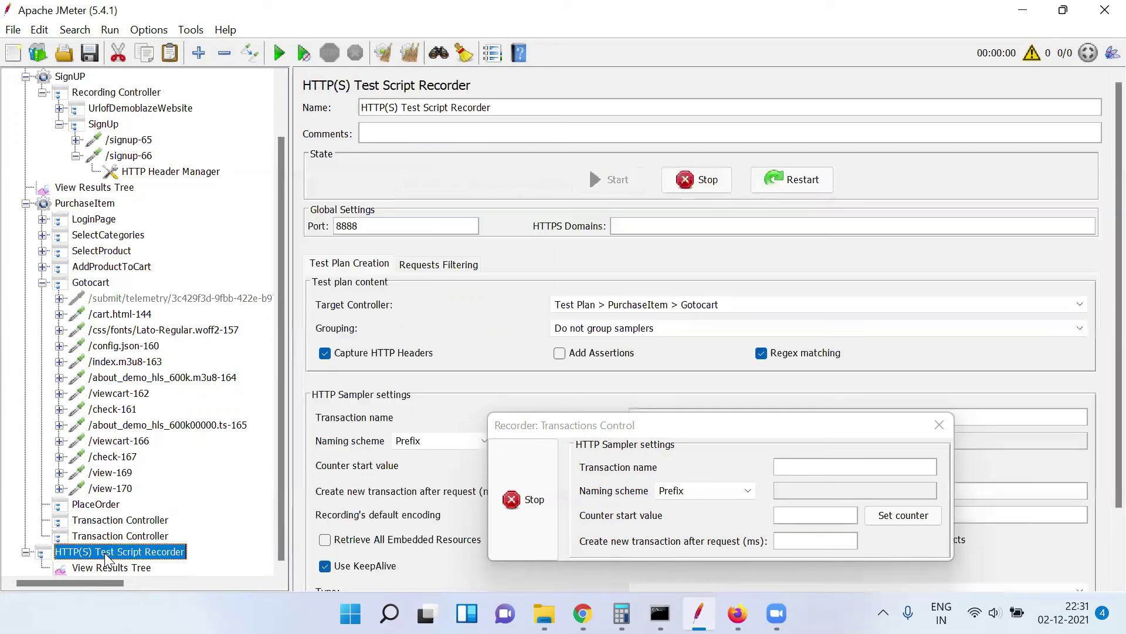
pyautogui.click(794, 302)
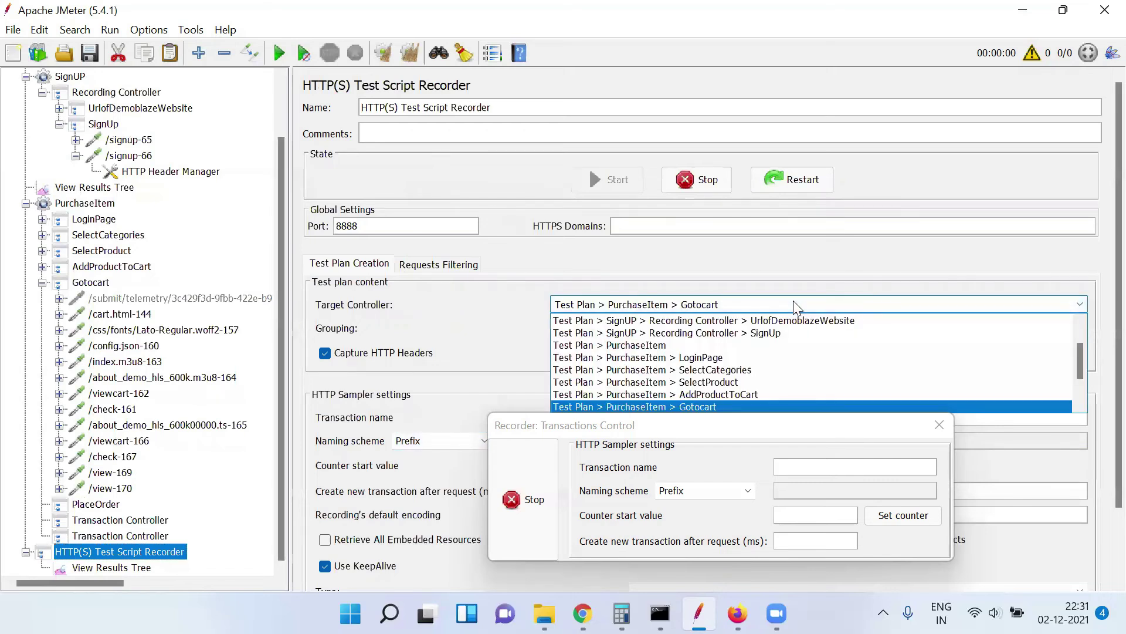
pyautogui.scroll(-2, 1079, 391)
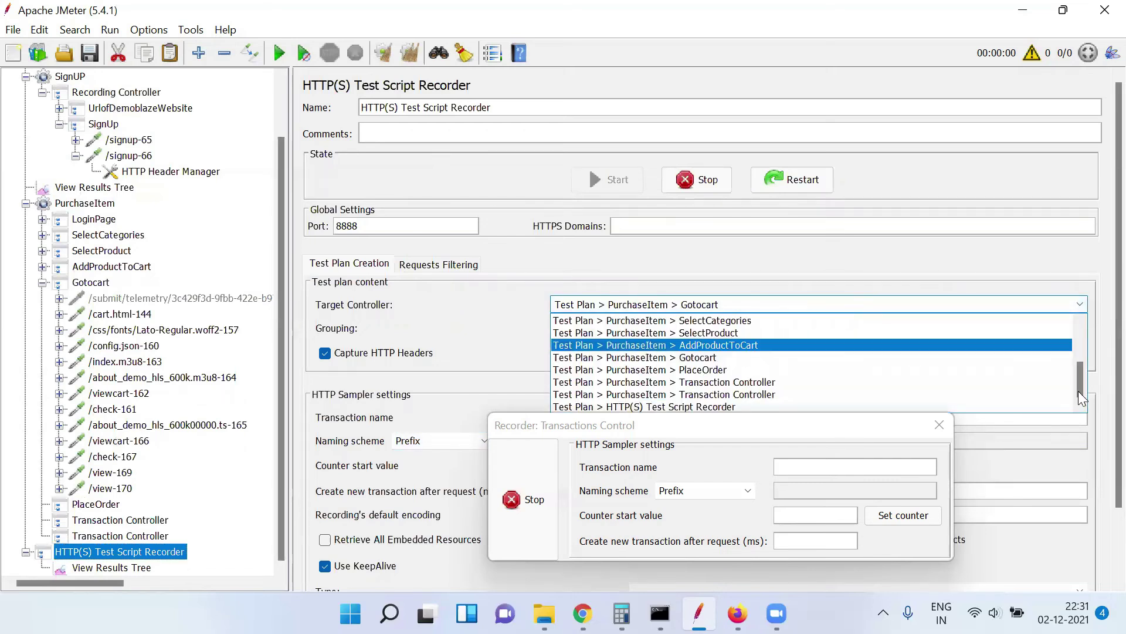
pyautogui.click(838, 366)
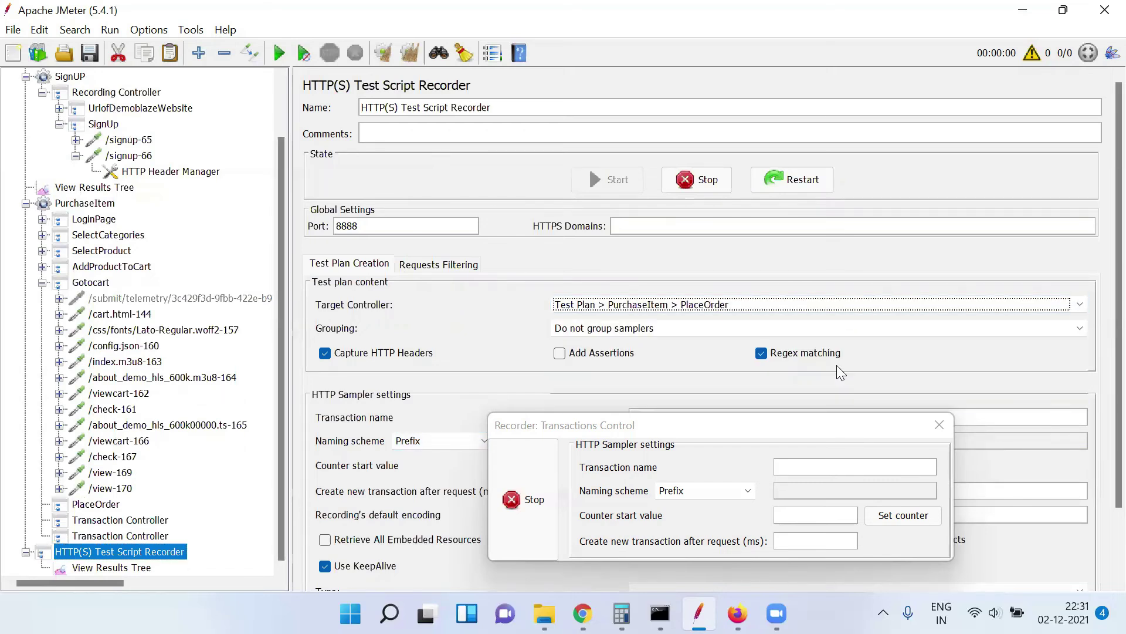
pyautogui.click(737, 614)
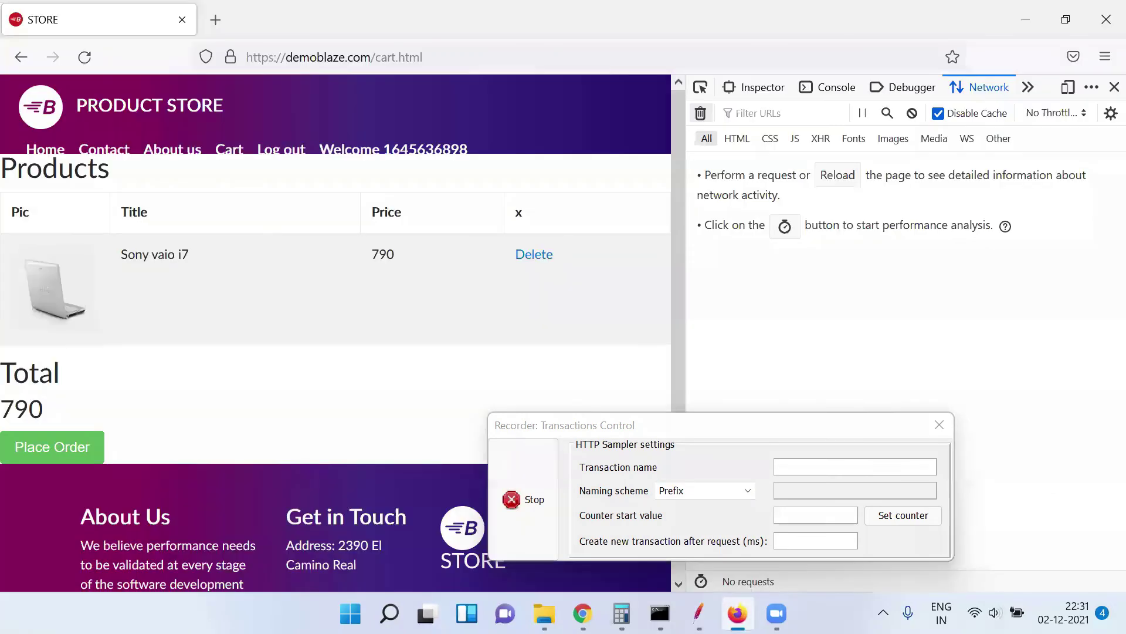
# Open the Place Order form and enter the buyer's name, country, city and a credit card number
pyautogui.click(84, 443)
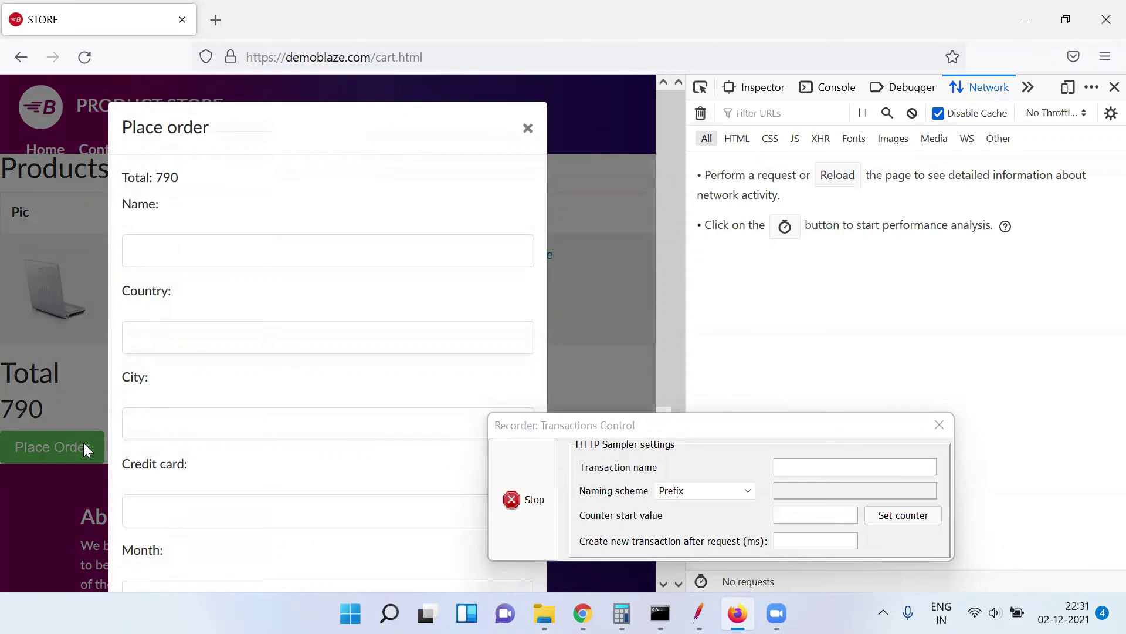
pyautogui.click(195, 241)
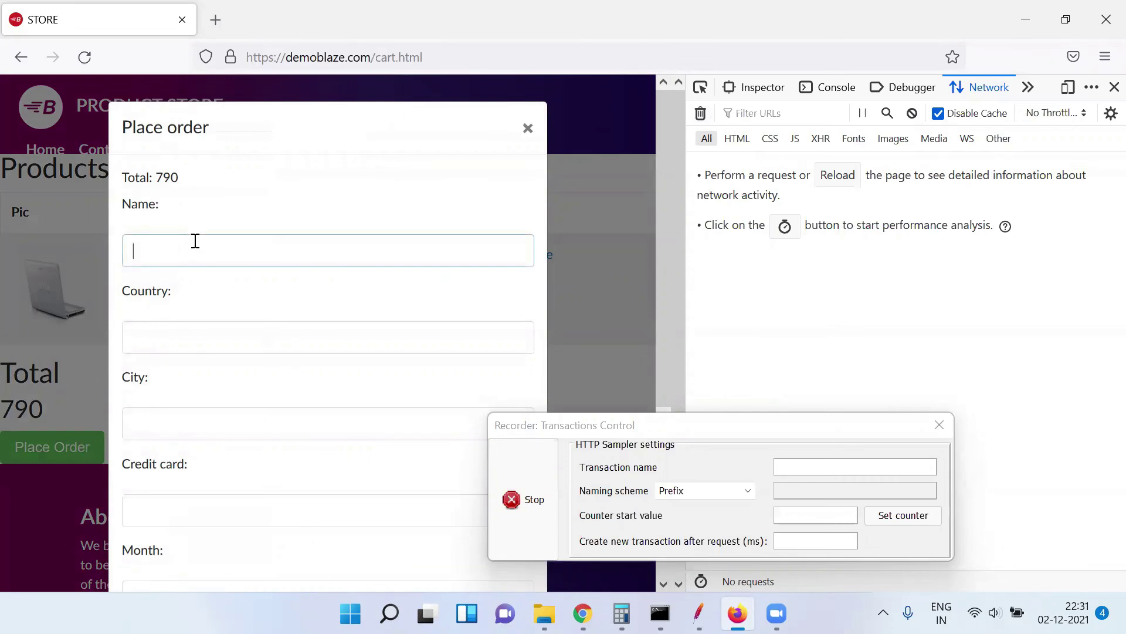
pyautogui.write('rakesh')
pyautogui.press('Tab')
pyautogui.write('india')
pyautogui.press('Tab')
pyautogui.write('patna')
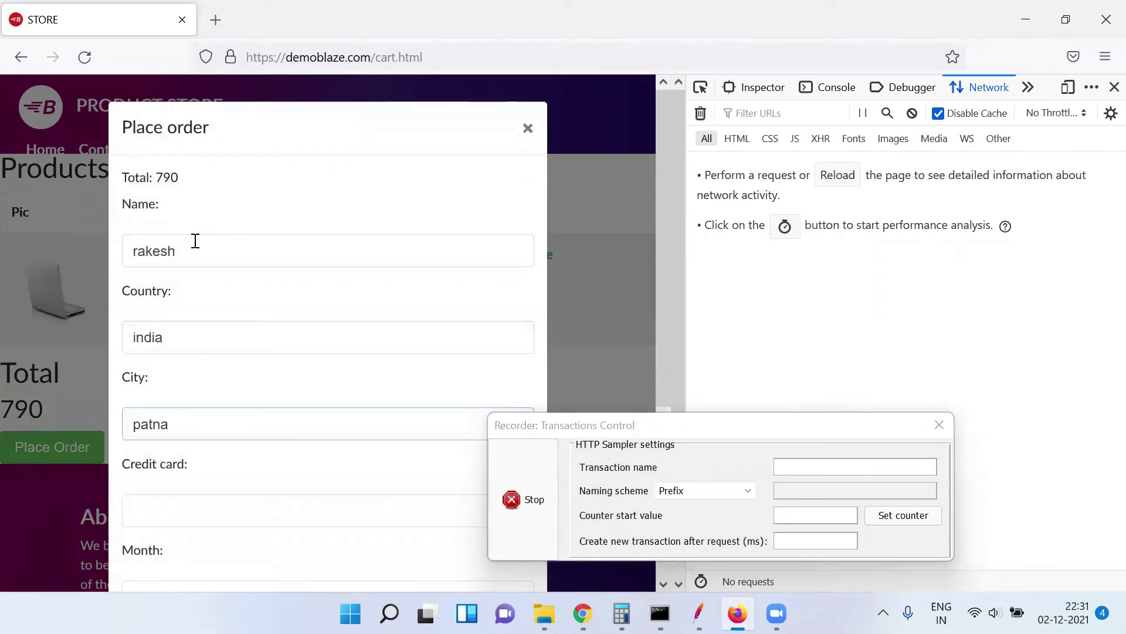
pyautogui.press('Tab')
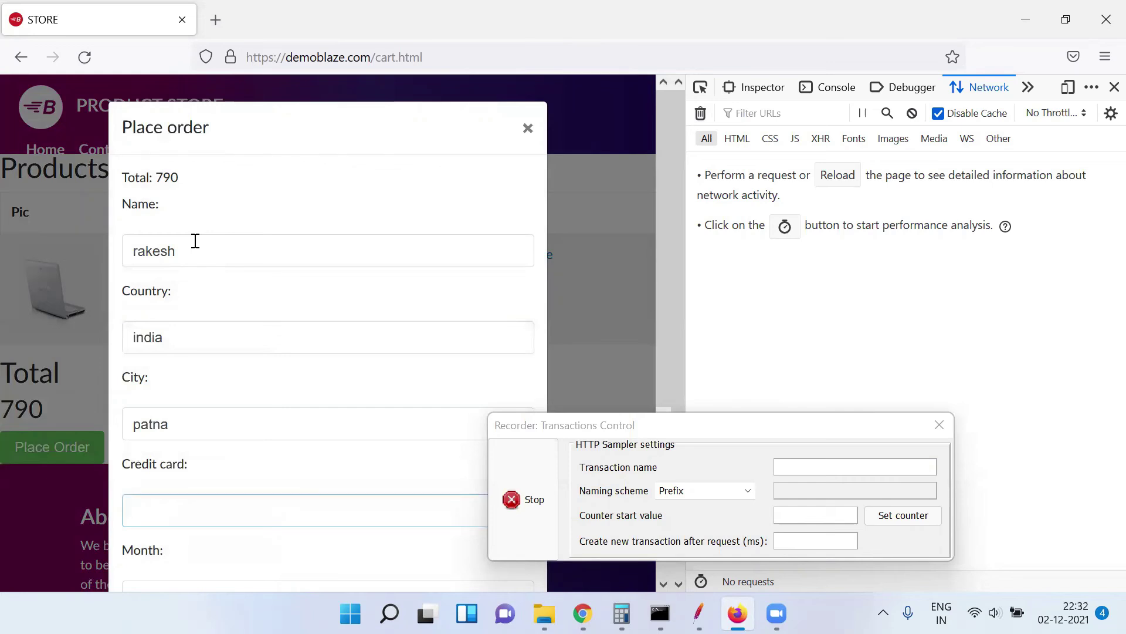
pyautogui.write('1234567890')
# Enter expiry month december and year 2022, move the recorder window aside, and submit the purchase
pyautogui.moveTo(660, 312); pyautogui.dragTo(679, 481)
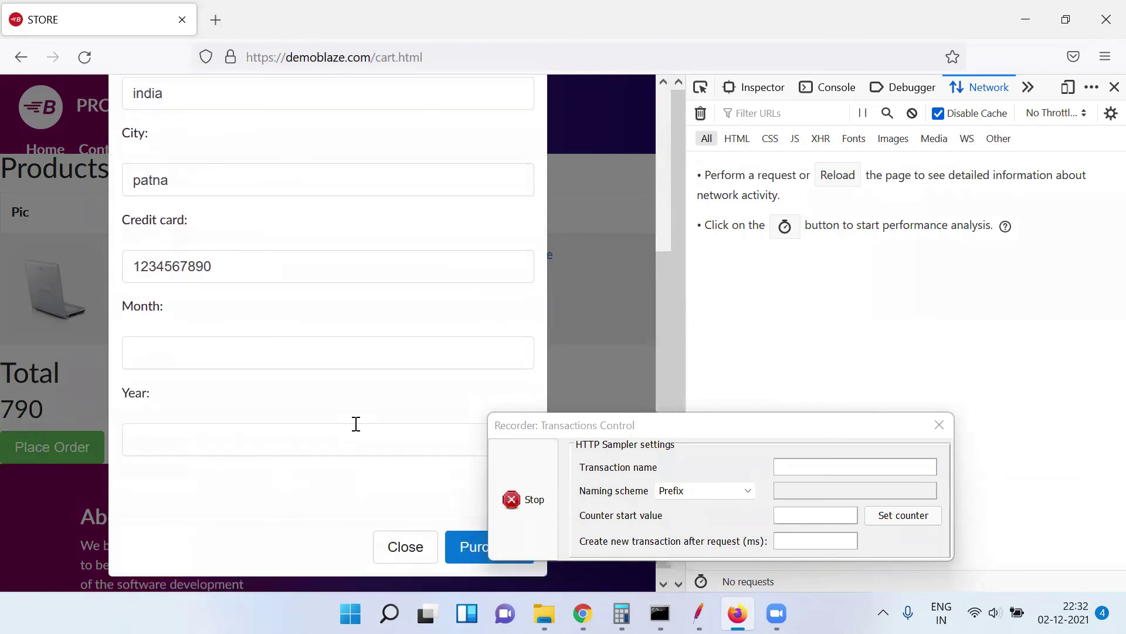
pyautogui.click(213, 345)
pyautogui.write('december')
pyautogui.press('Tab')
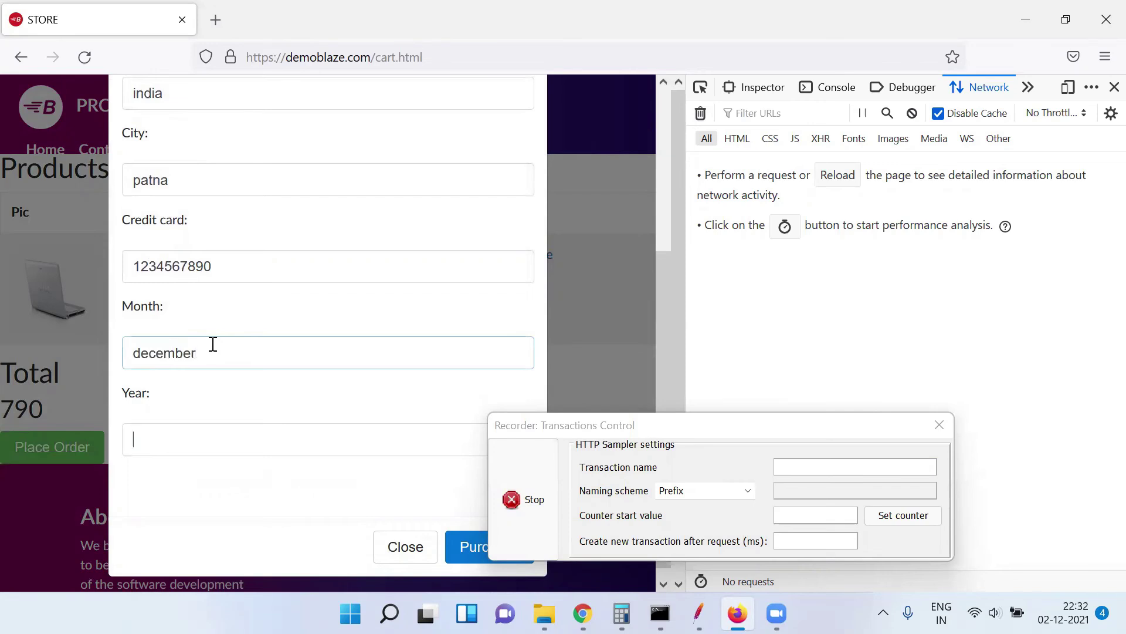
pyautogui.write('2022')
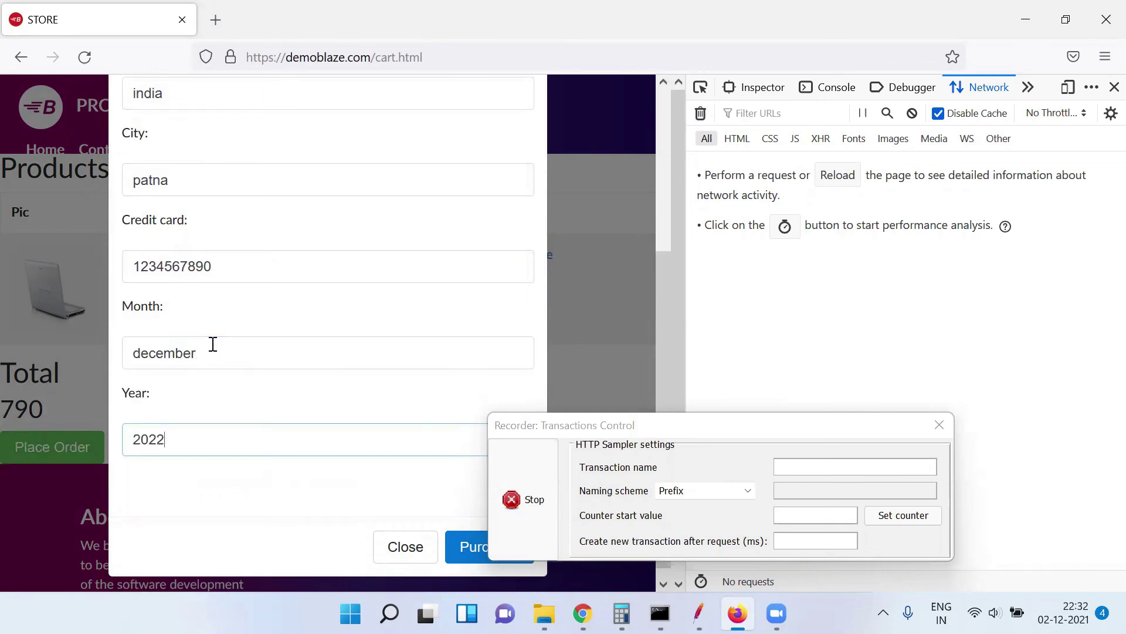
pyautogui.click(598, 420)
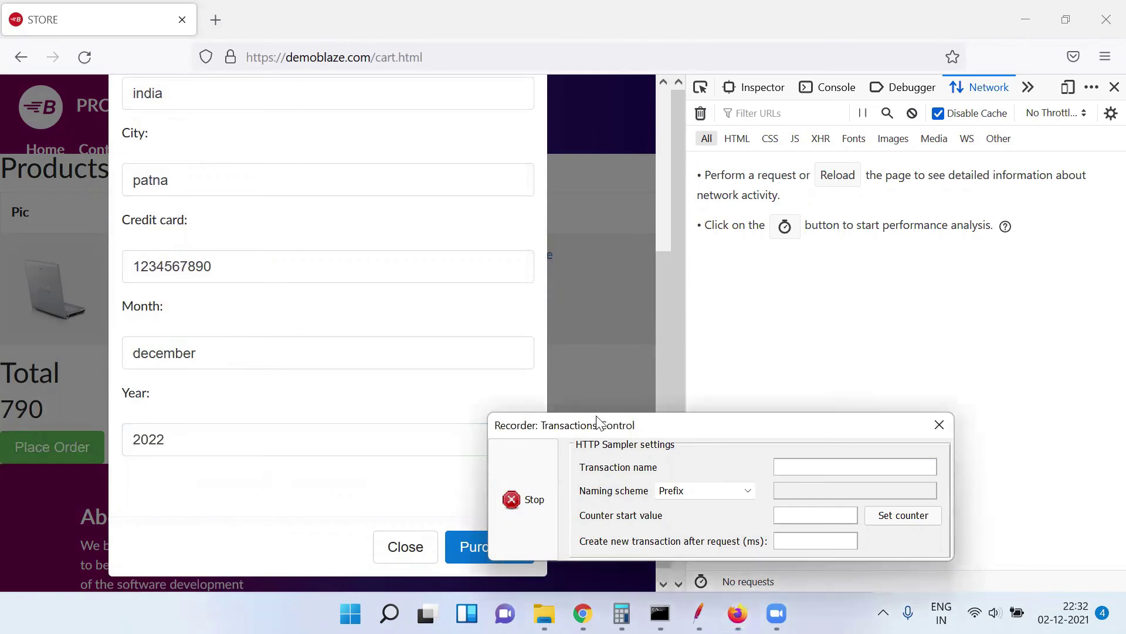
pyautogui.moveTo(598, 421); pyautogui.dragTo(689, 319)
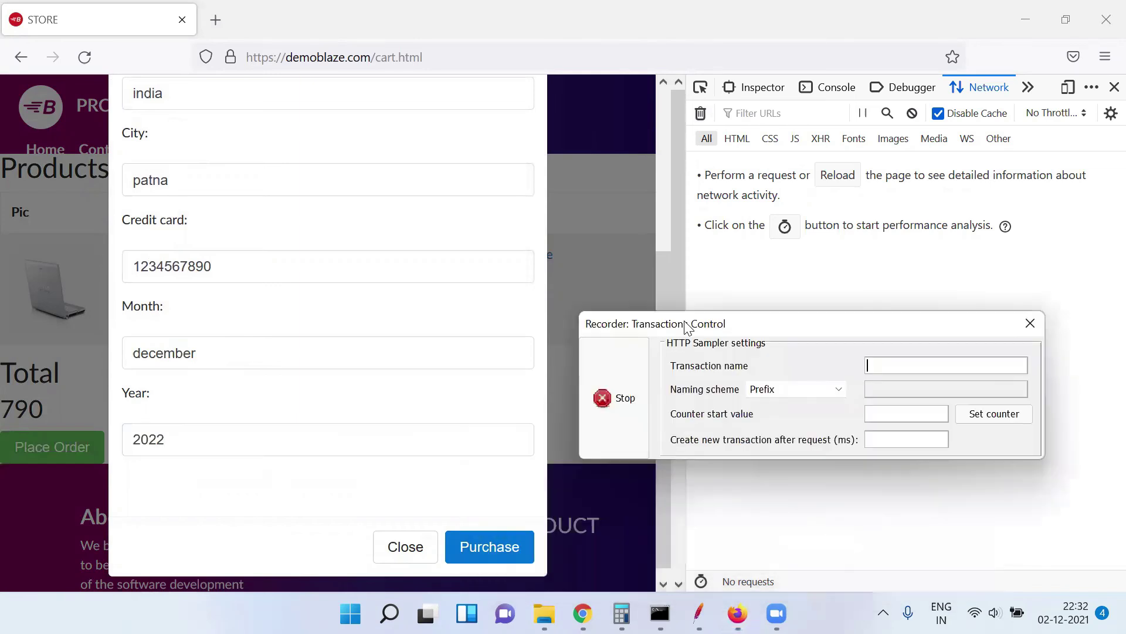
pyautogui.click(489, 548)
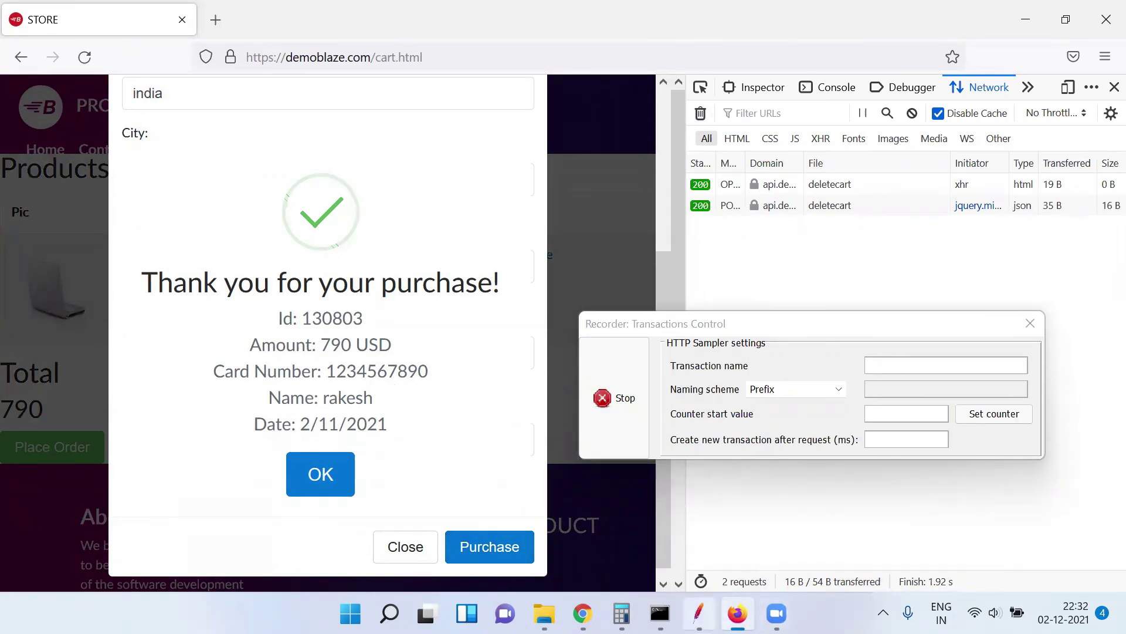
# Expand PlaceOrder in JMeter and inspect the recorded /deletecart requests, including /deletecart-173's POST body
pyautogui.click(698, 613)
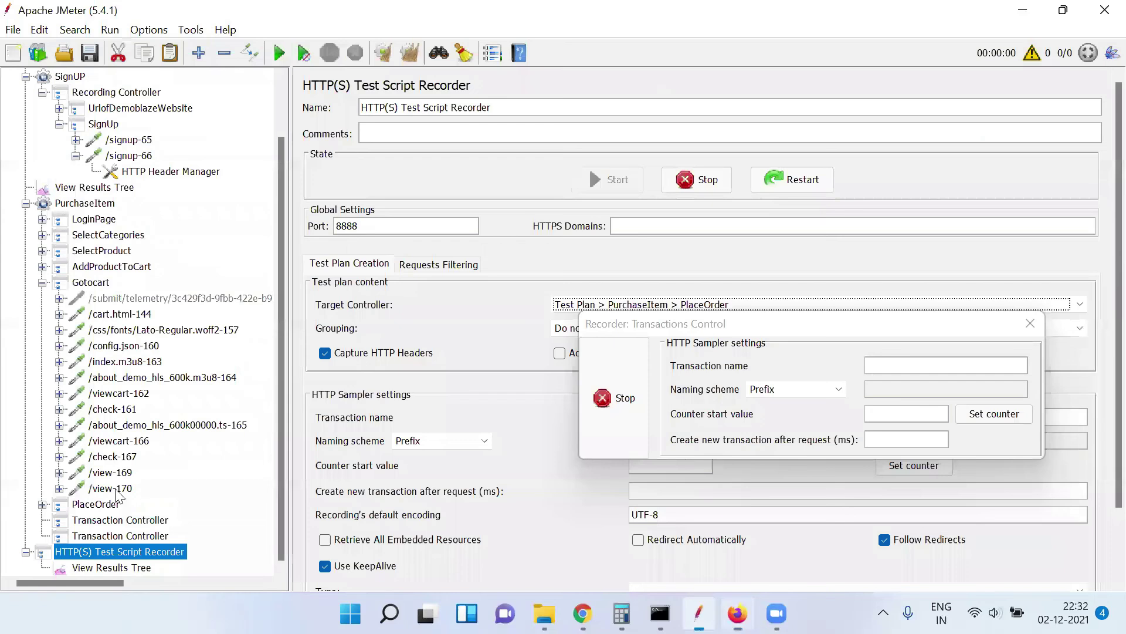
pyautogui.click(42, 504)
pyautogui.click(111, 520)
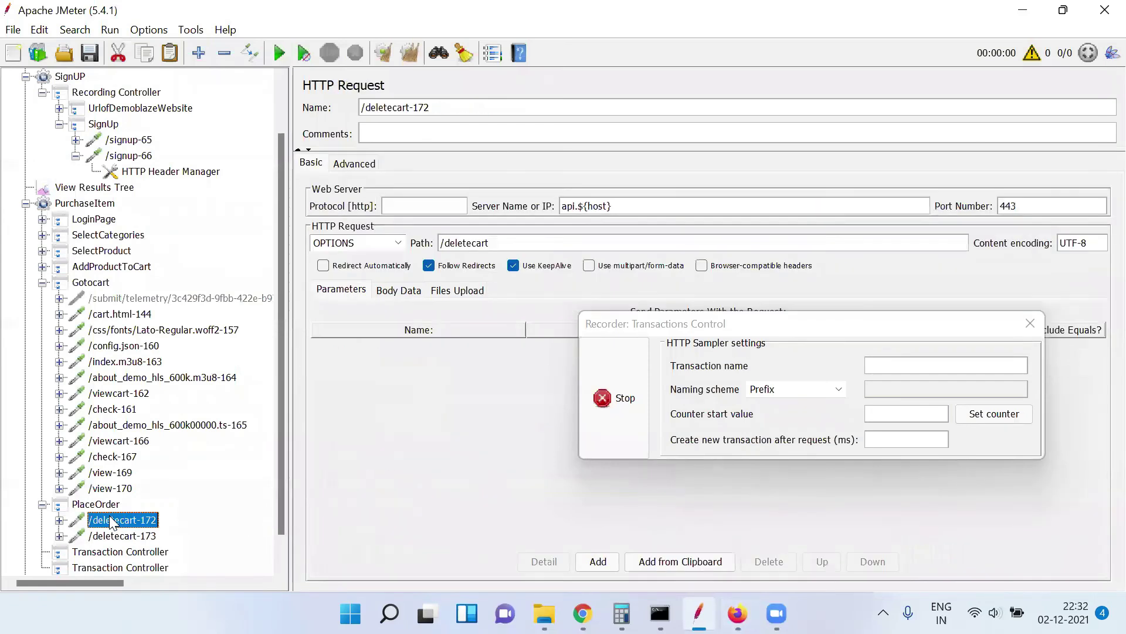
pyautogui.click(124, 536)
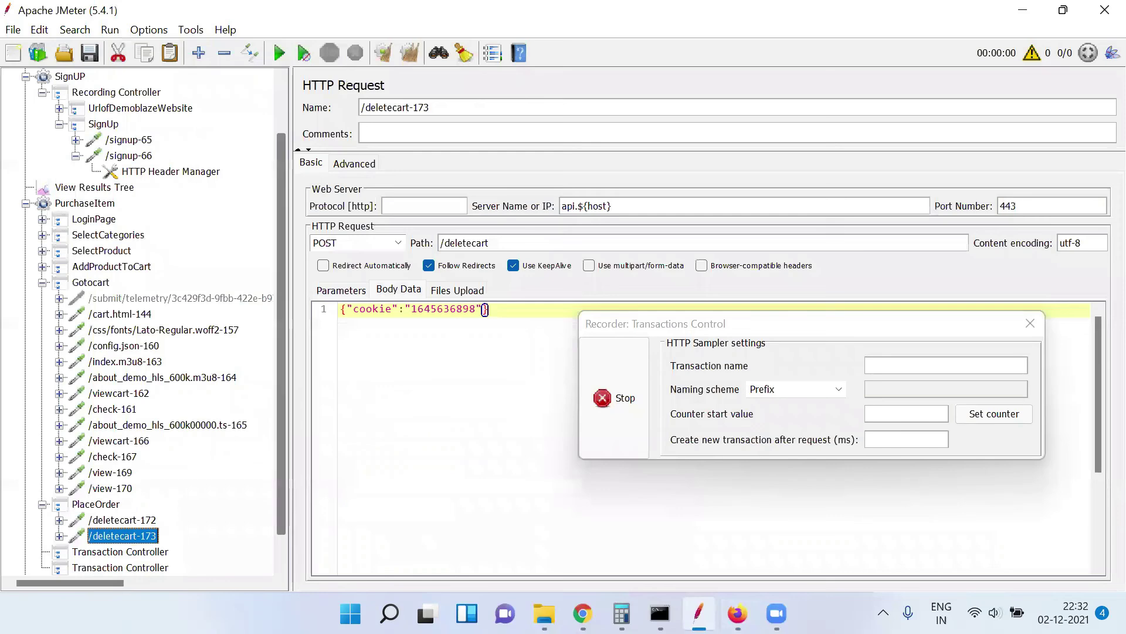
# Acknowledge the demoblaze purchase confirmation with OK, then return to JMeter
pyautogui.hotkey('alt', 'Tab')
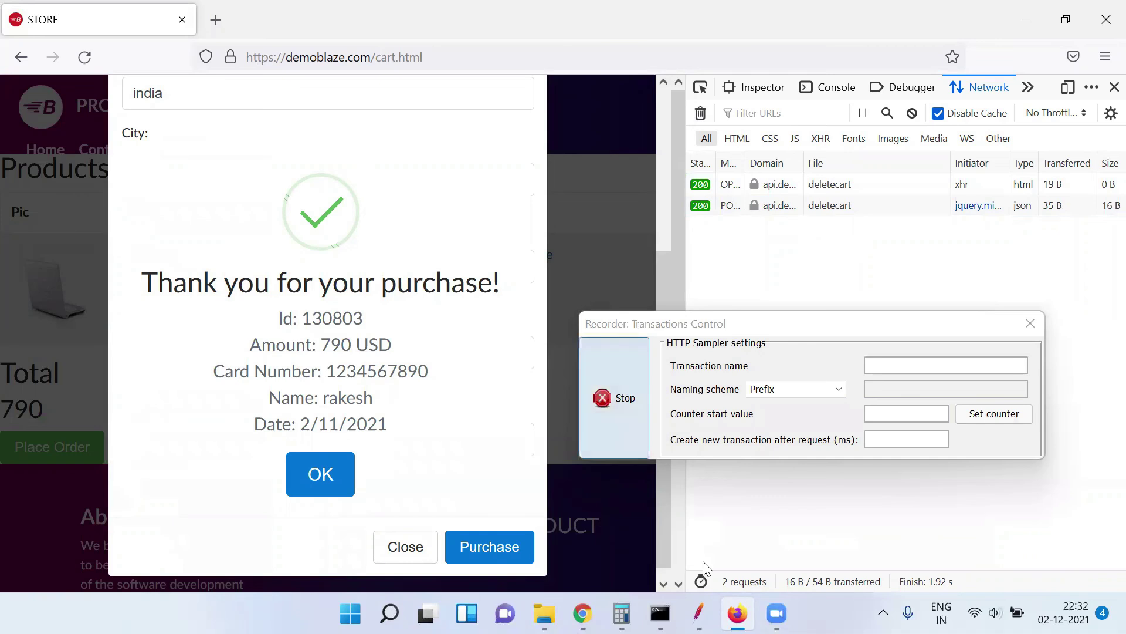
pyautogui.moveTo(698, 613)
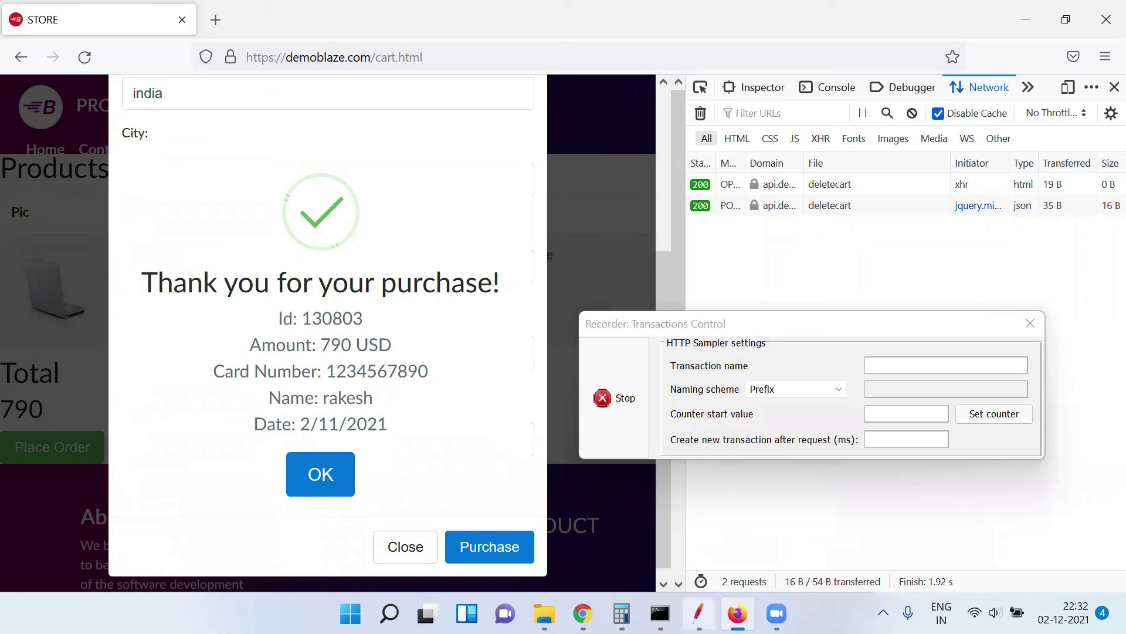
pyautogui.click(698, 613)
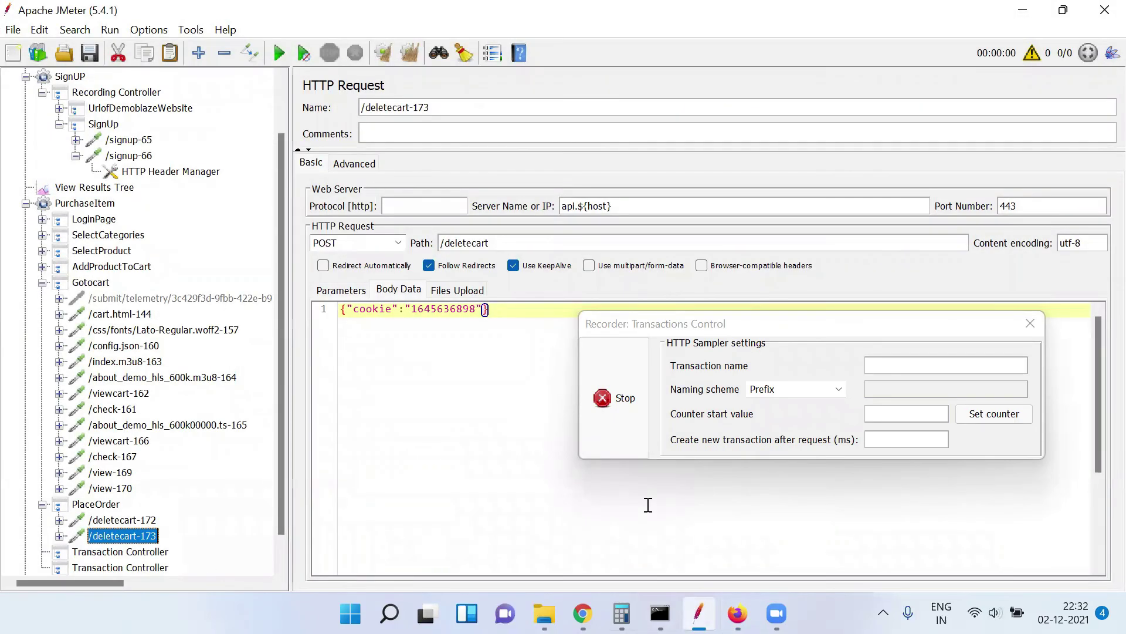
pyautogui.hotkey('alt', 'Tab')
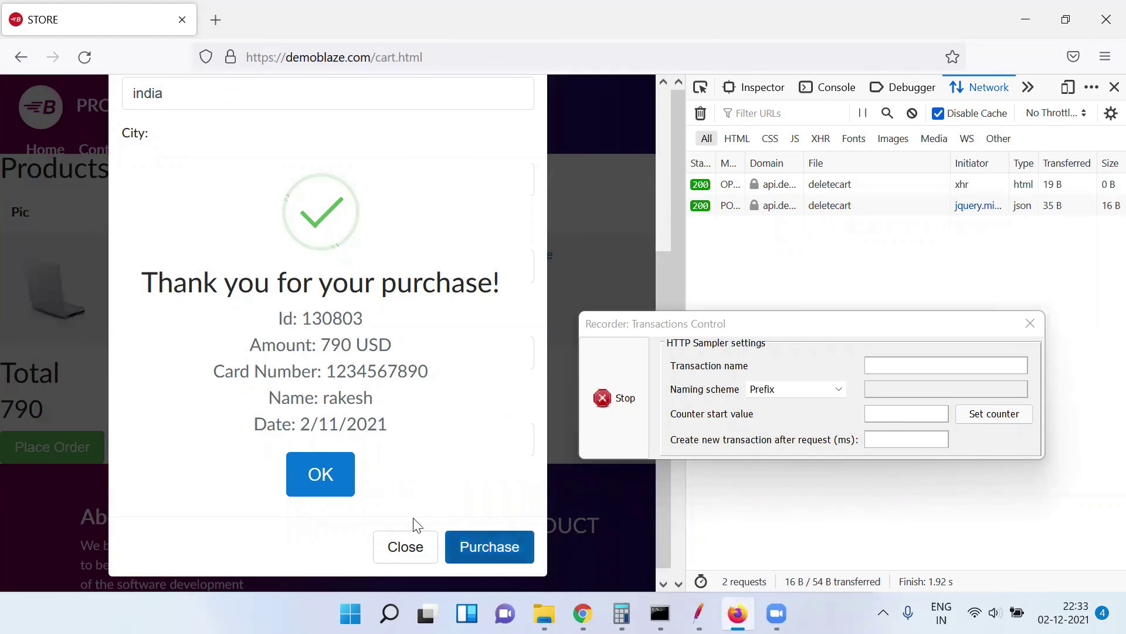
pyautogui.click(309, 480)
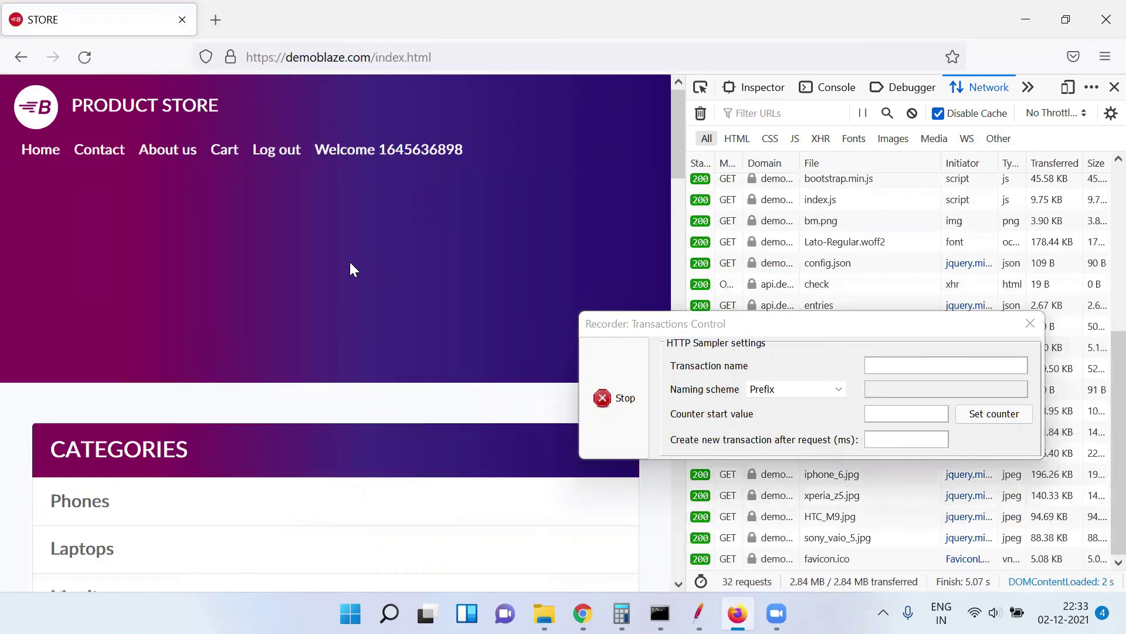
pyautogui.hotkey('alt', 'Tab')
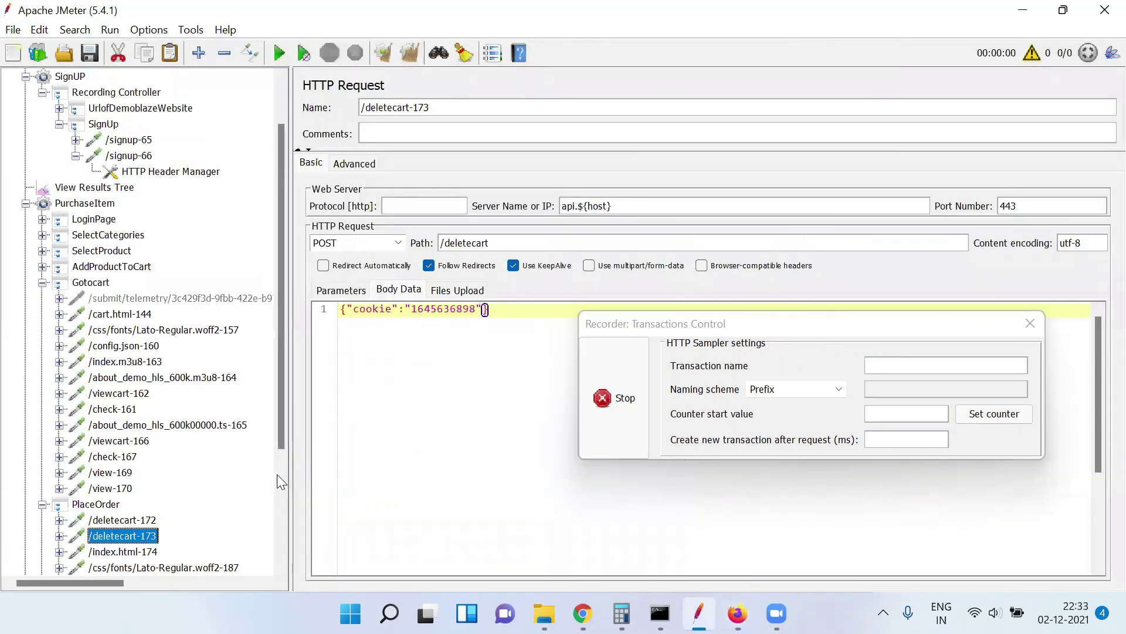
# Cut the requests from the Lato-Regular font request through /check-197 out of PlaceOrder
pyautogui.scroll(-5, 277, 474)
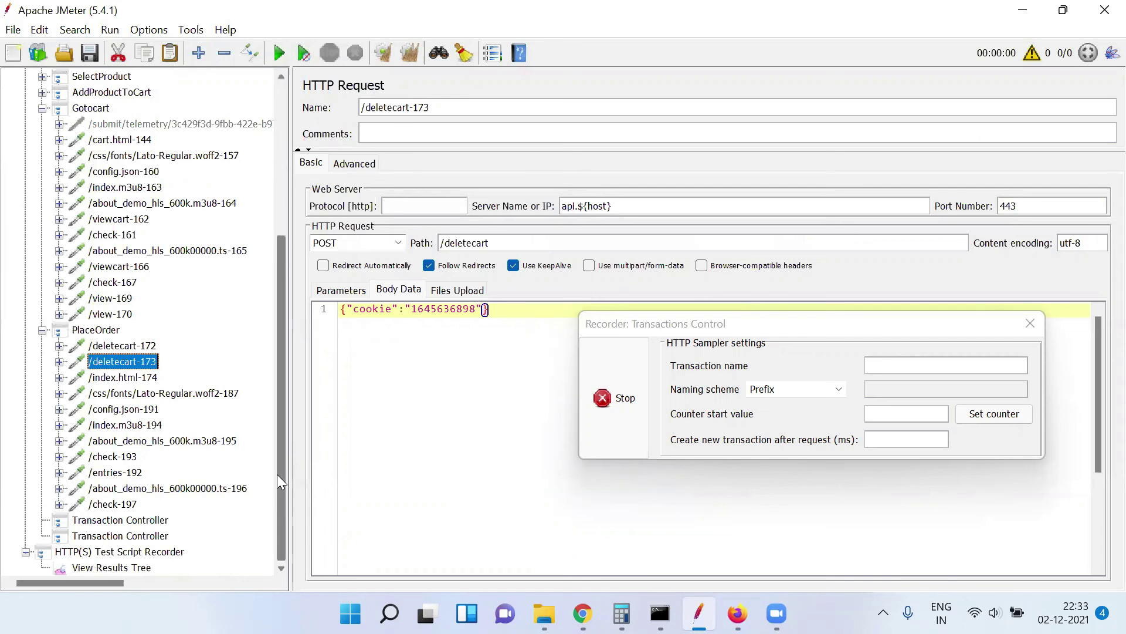
pyautogui.click(159, 394)
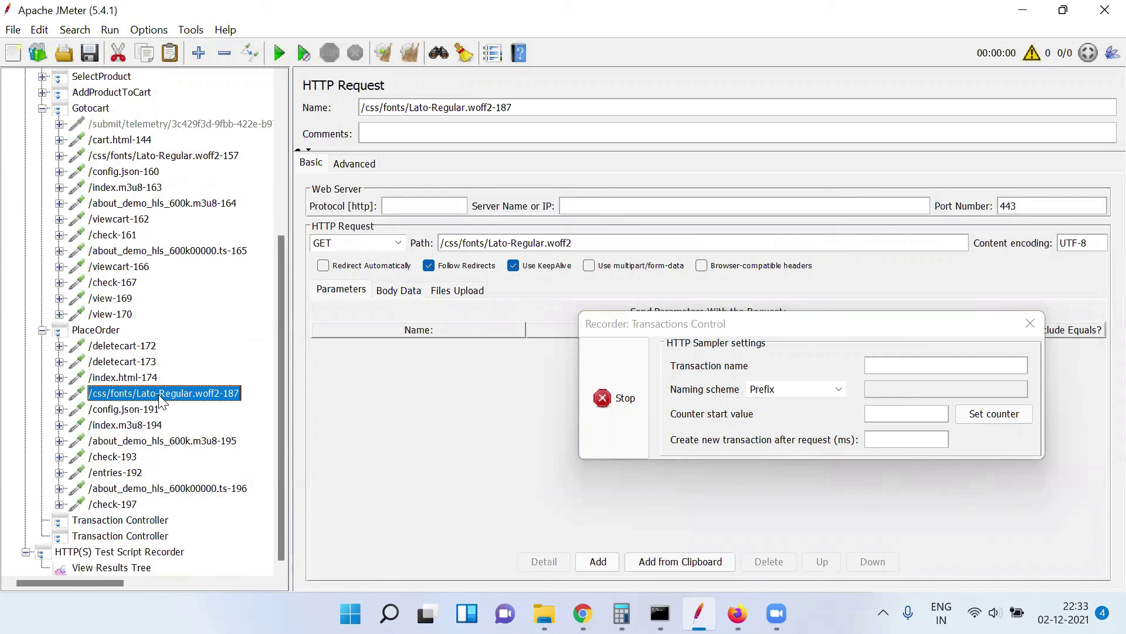
pyautogui.hotkey('shift', 'Down')
pyautogui.hotkey('shift', 'Down')
pyautogui.hotkey('shift', 'Down')
pyautogui.hotkey('shift', 'Down')
pyautogui.hotkey('shift', 'Down')
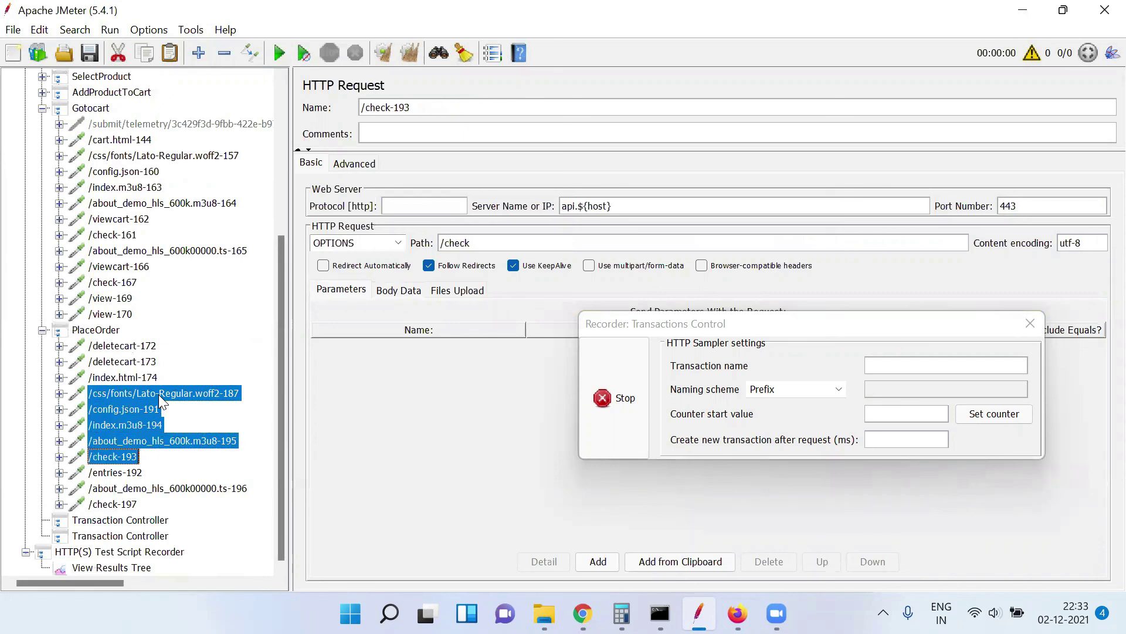
pyautogui.hotkey('shift', 'Down')
pyautogui.hotkey('shift', 'Down')
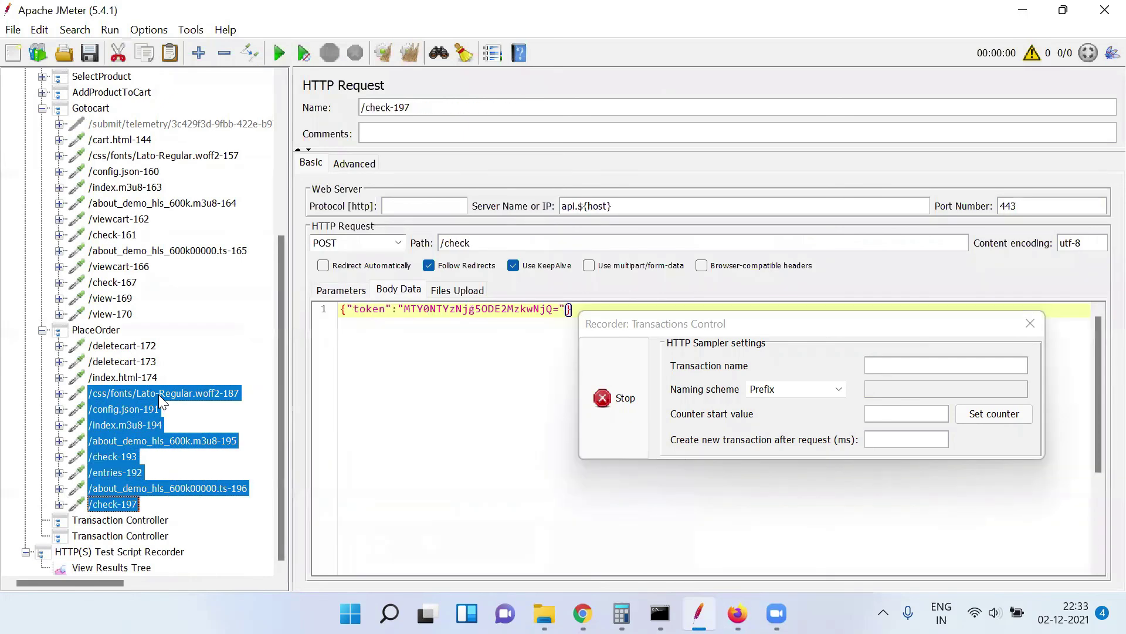
pyautogui.press('Delete')
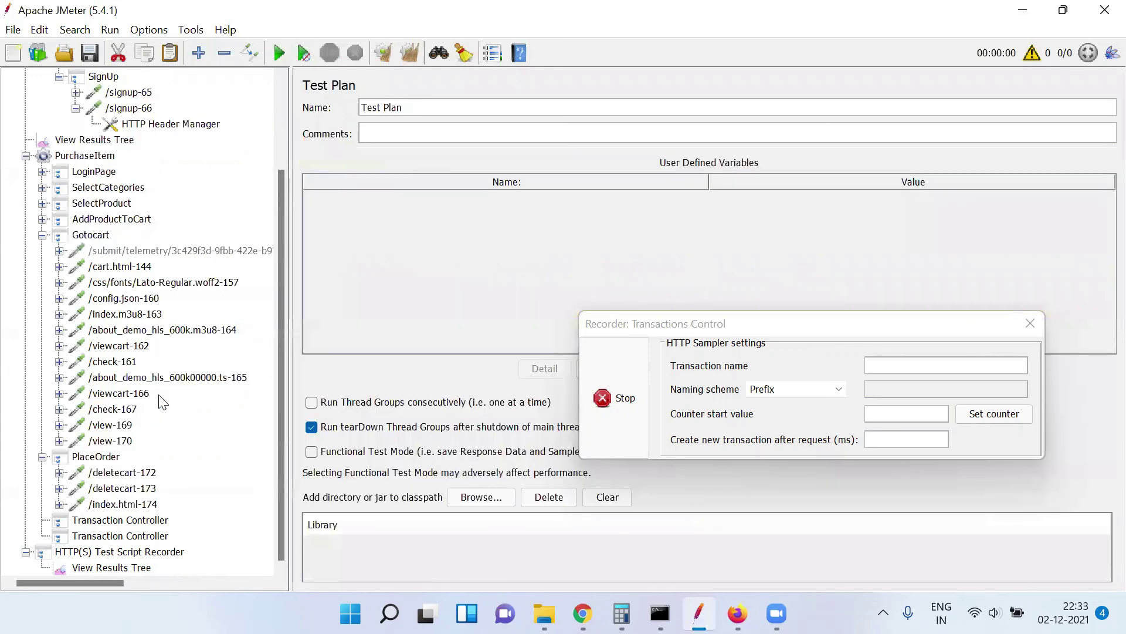
# Move /index.html-174 into the following Transaction Controller as its first request
pyautogui.click(122, 506)
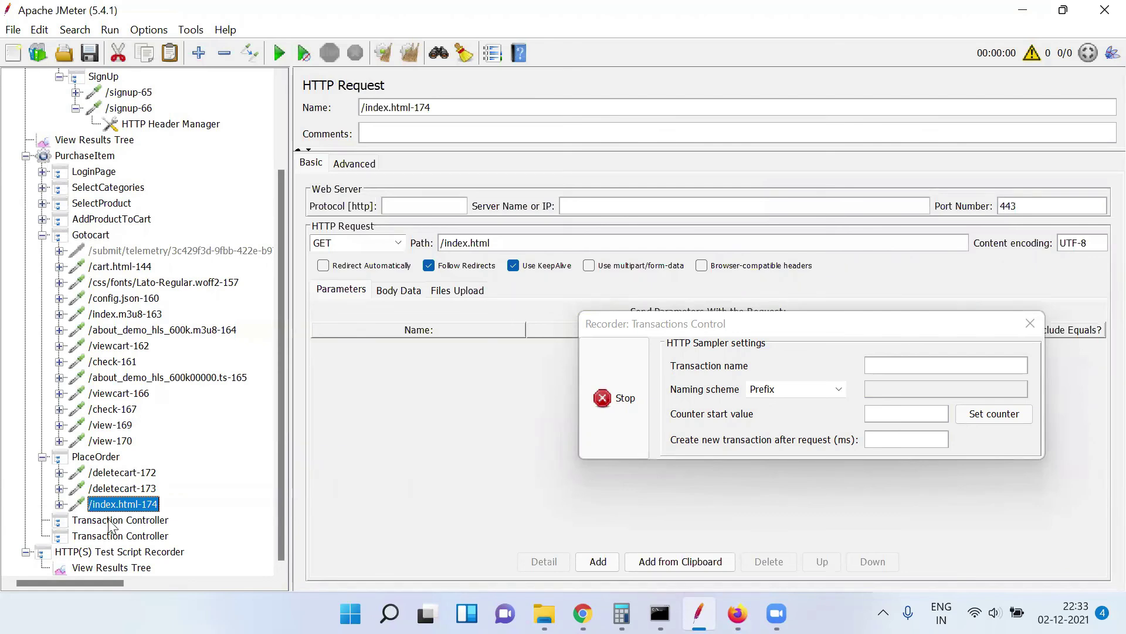
pyautogui.click(110, 521)
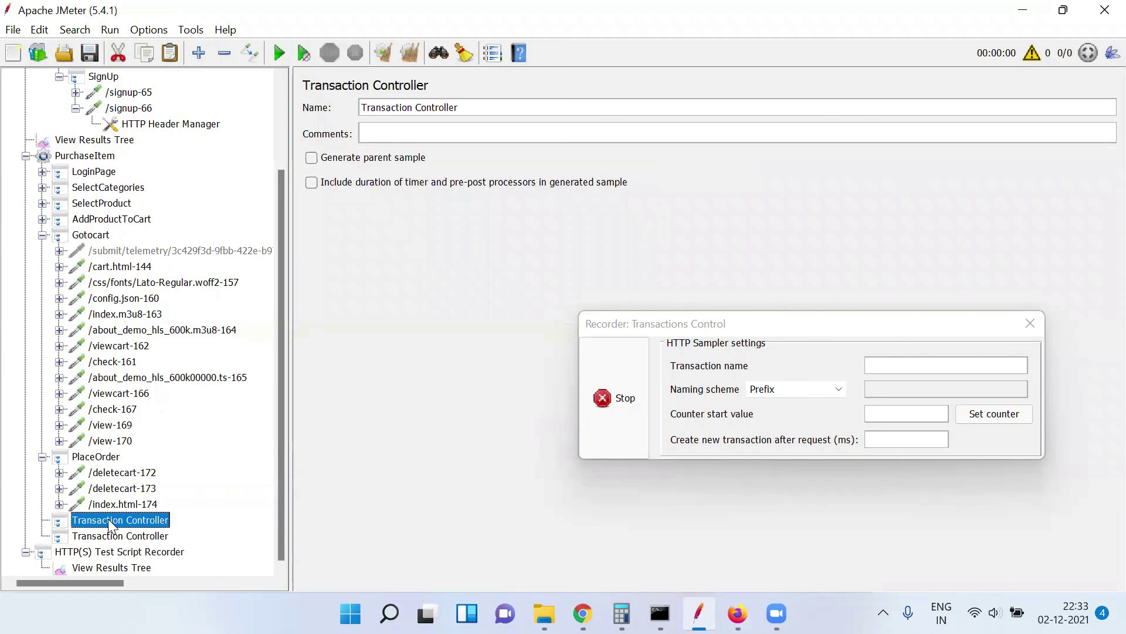
pyautogui.click(124, 507)
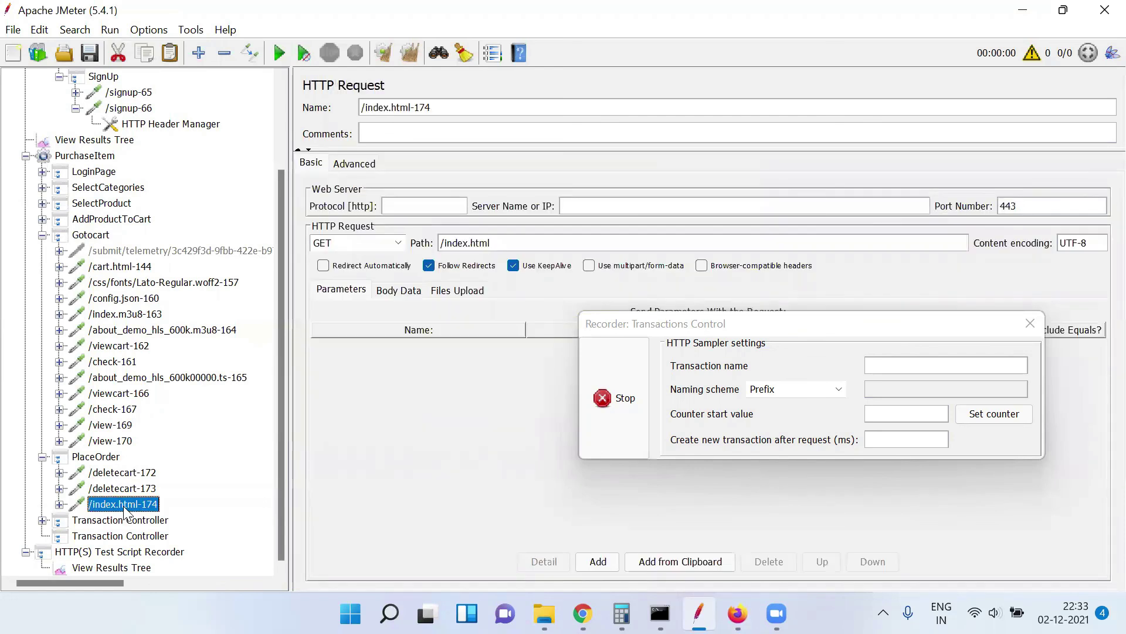
pyautogui.click(42, 519)
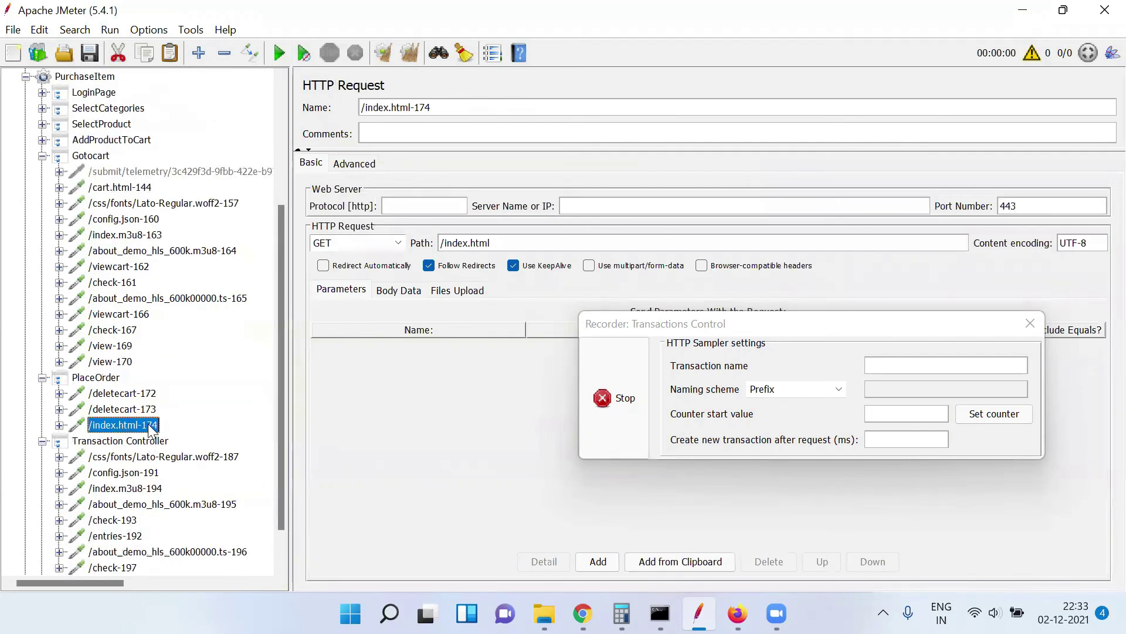
pyautogui.moveTo(151, 429); pyautogui.dragTo(140, 452)
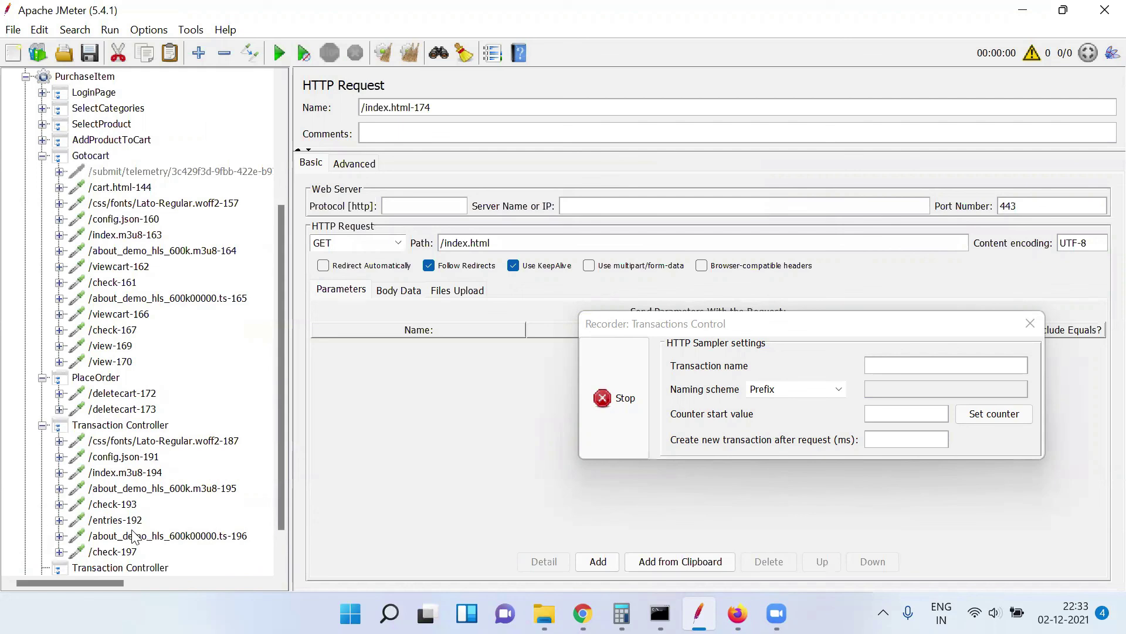
pyautogui.scroll(-1, 284, 553)
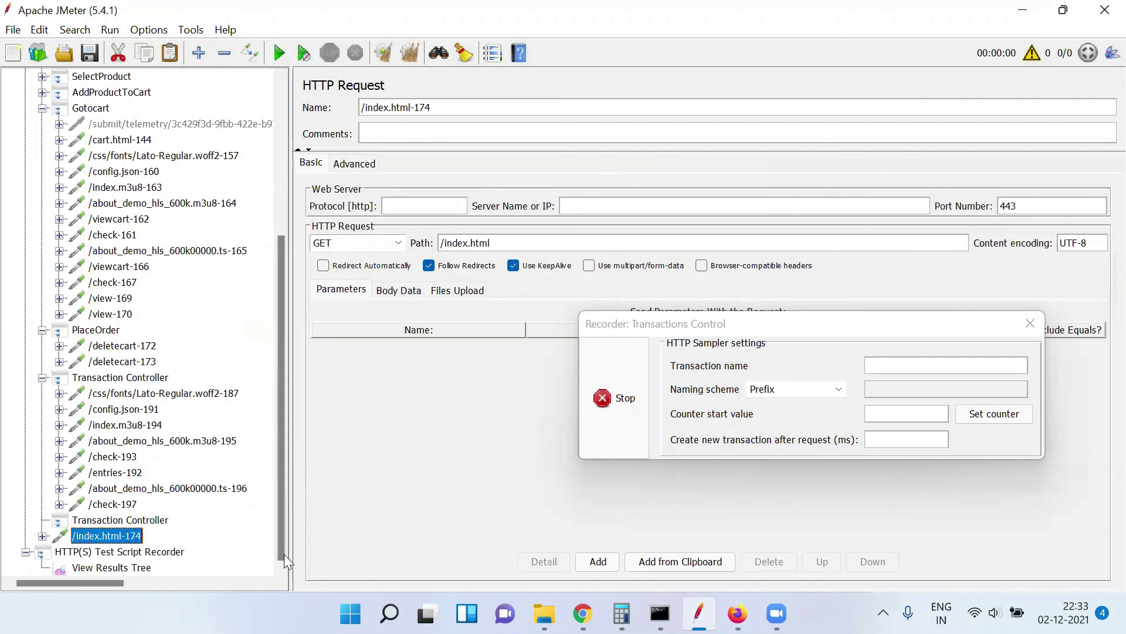
pyautogui.moveTo(120, 538); pyautogui.dragTo(110, 392)
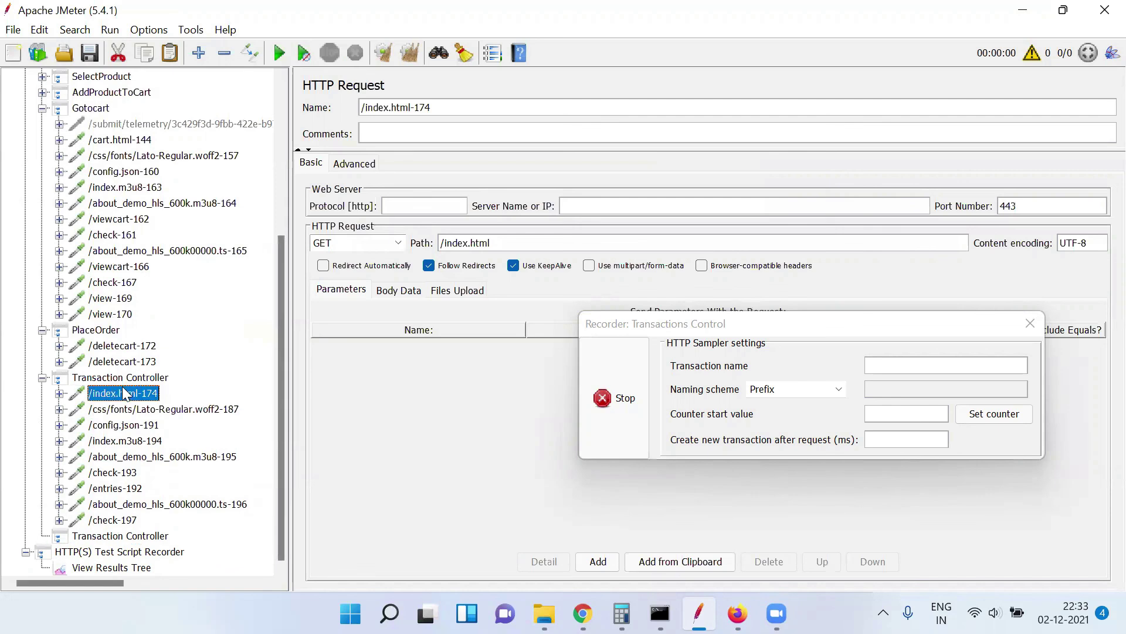
pyautogui.click(124, 378)
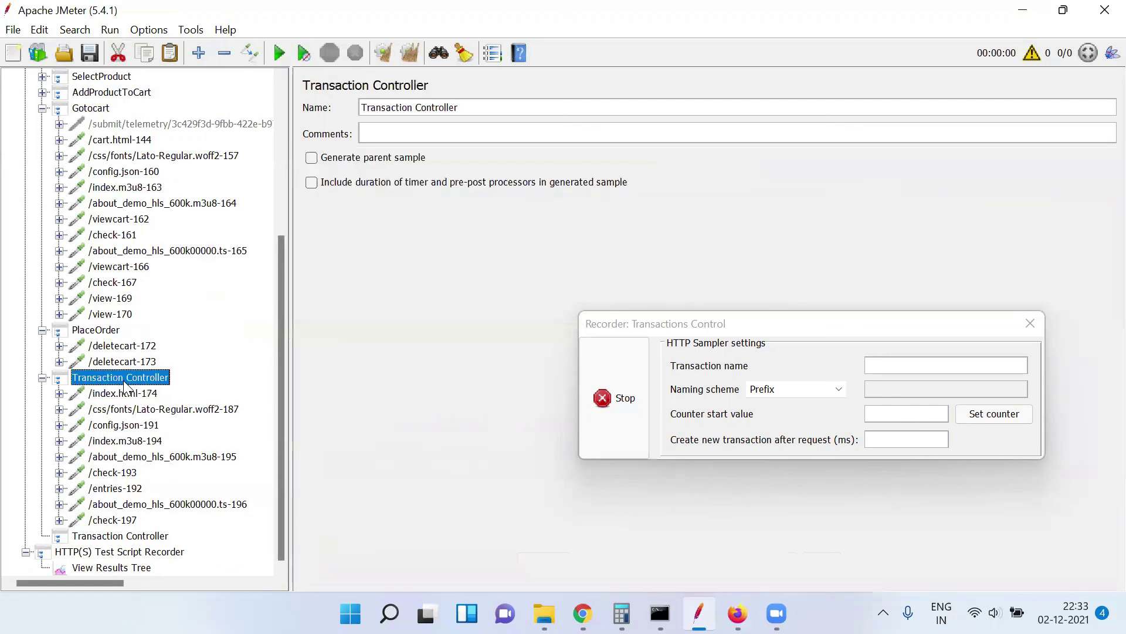
# Rename the controller holding the moved requests to confirmationPage and the empty one to Logout
pyautogui.tripleClick(464, 109)
pyautogui.write('con')
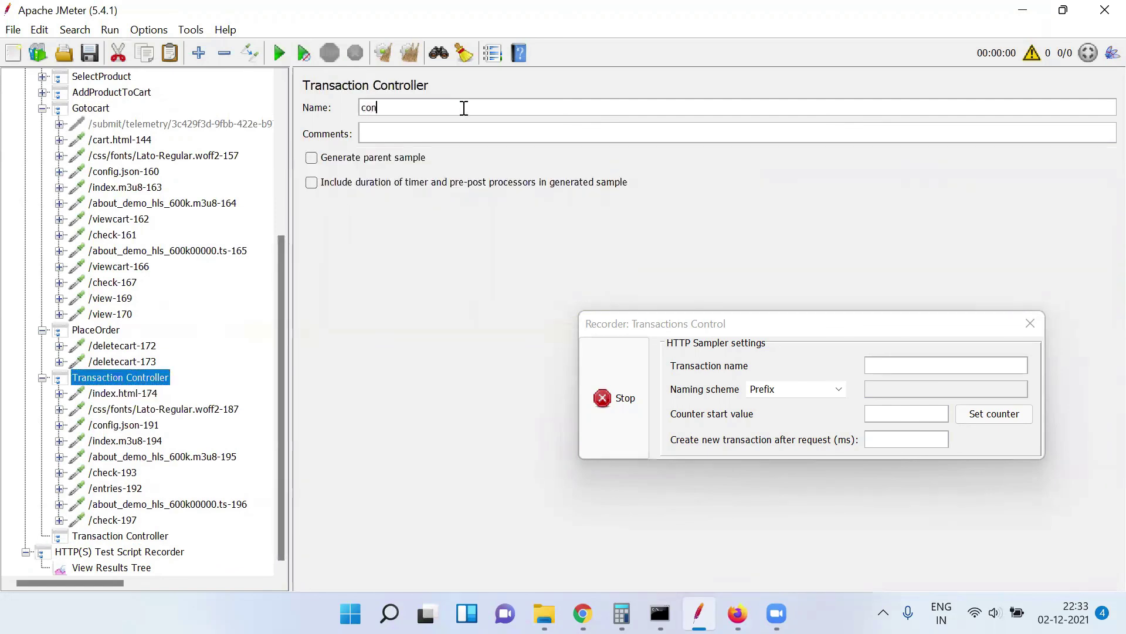
pyautogui.write('firmationPage')
pyautogui.click(132, 538)
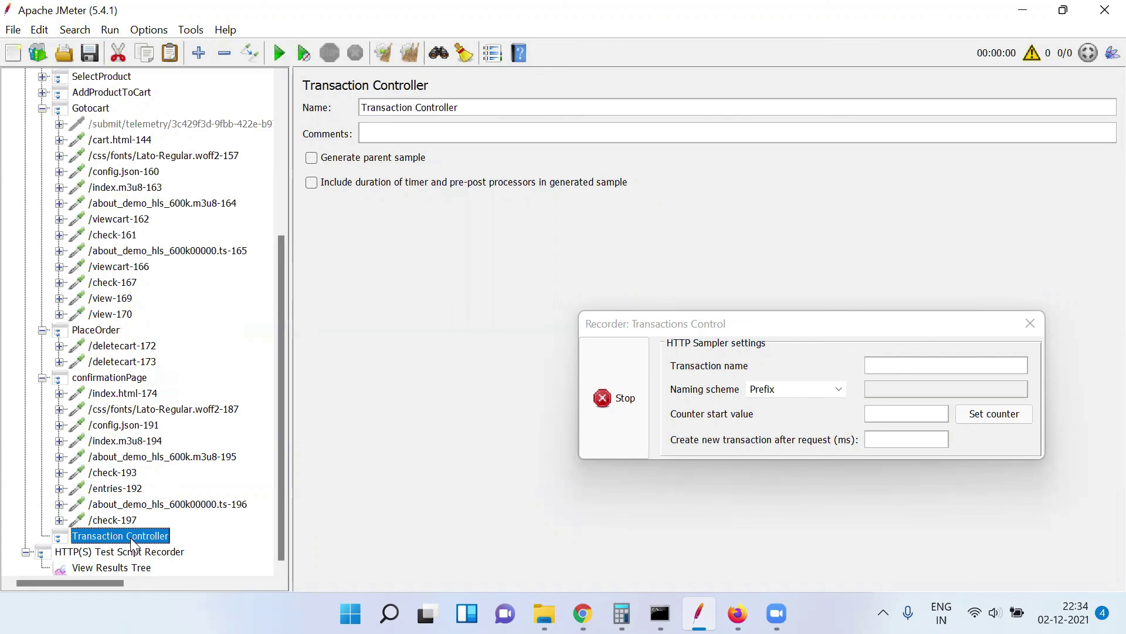
pyautogui.tripleClick(480, 104)
pyautogui.write('Logoy')
pyautogui.press('BackSpace')
pyautogui.write('ut')
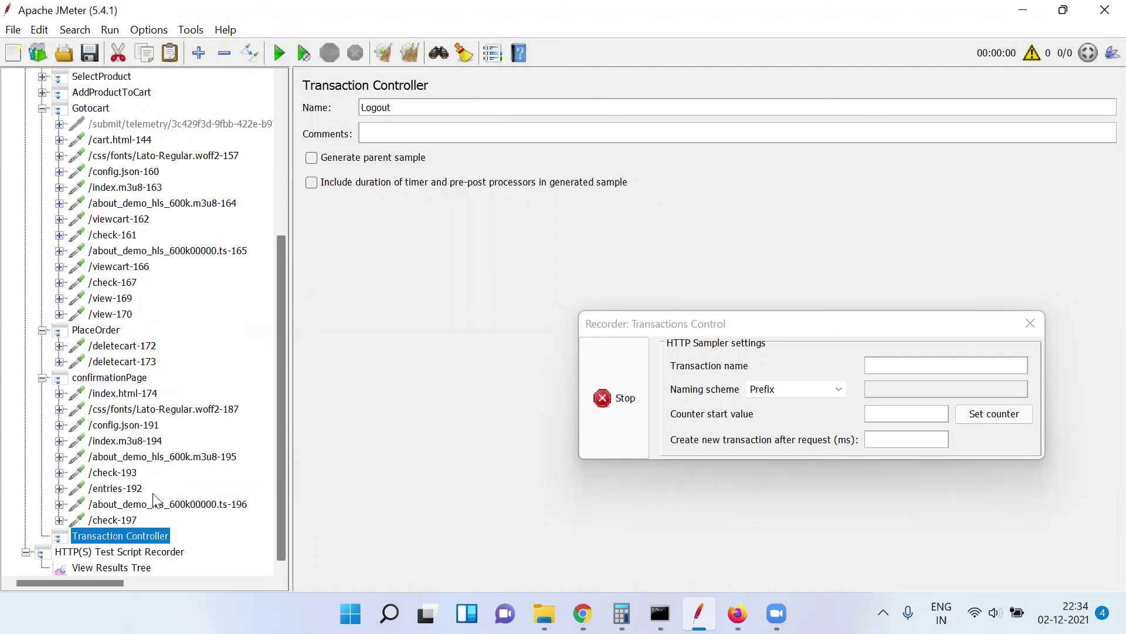
pyautogui.click(136, 553)
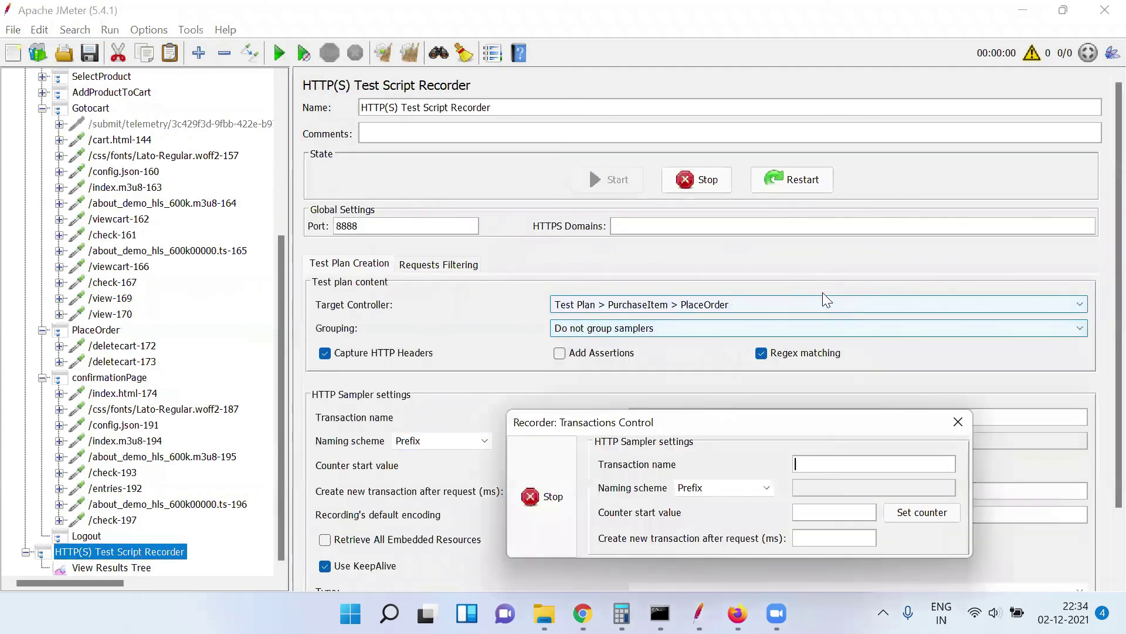
# Set the recorder's Target Controller to PurchaseItem > Logout
pyautogui.click(824, 302)
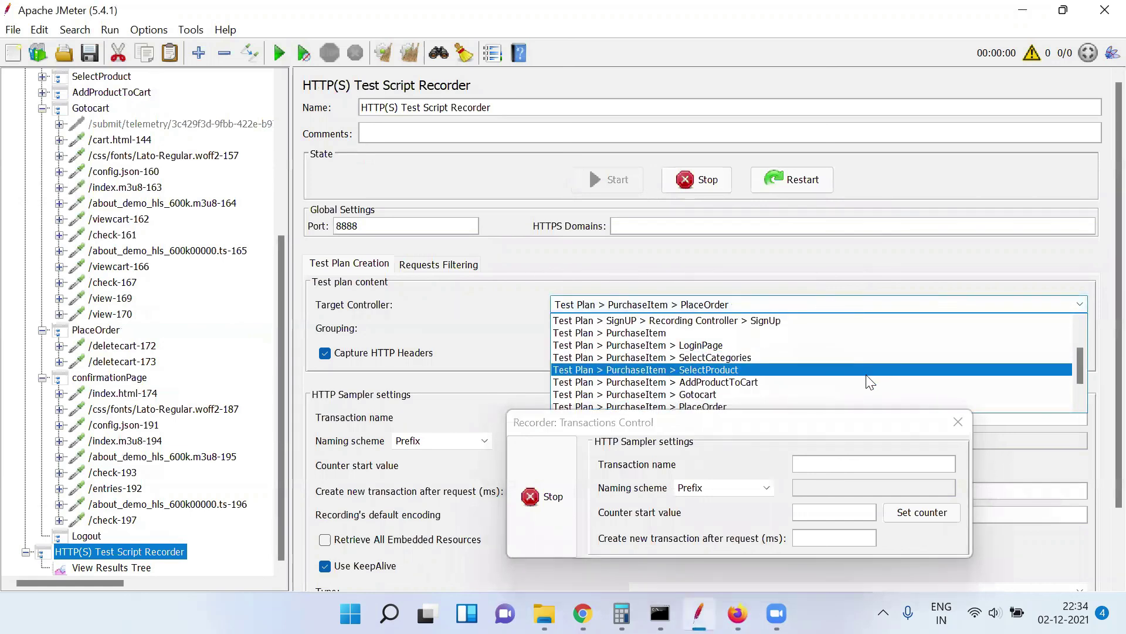
pyautogui.press('Down')
pyautogui.press('Down')
pyautogui.press('Down')
pyautogui.press('Down')
pyautogui.press('Down')
pyautogui.press('Return')
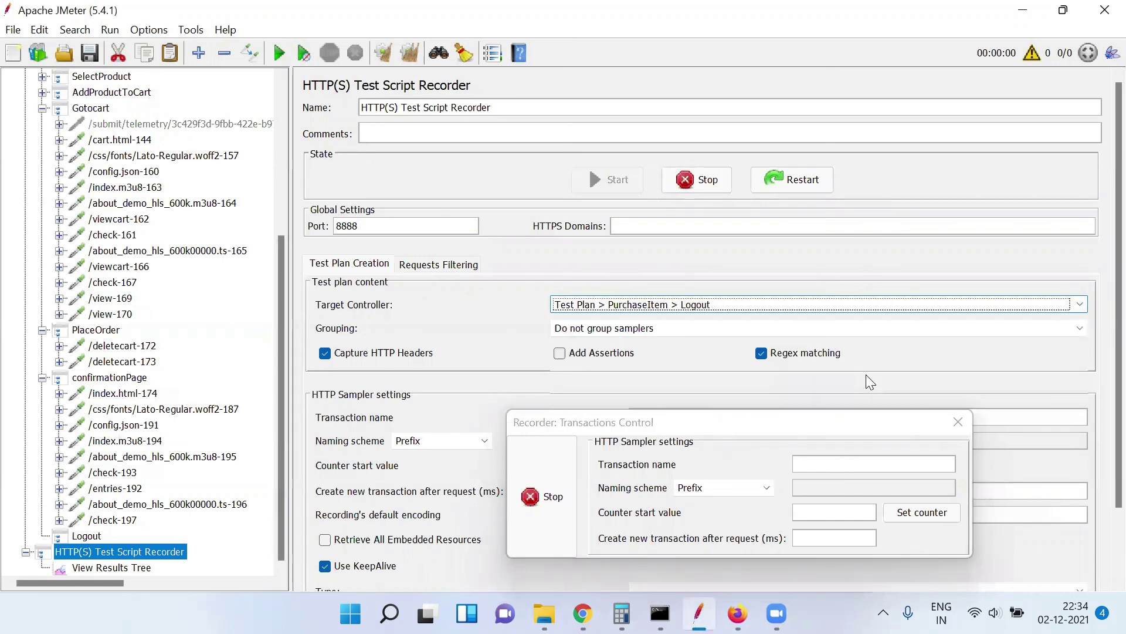
# Log out of the demoblaze store in Firefox, then stop the recording
pyautogui.hotkey('alt', 'Tab')
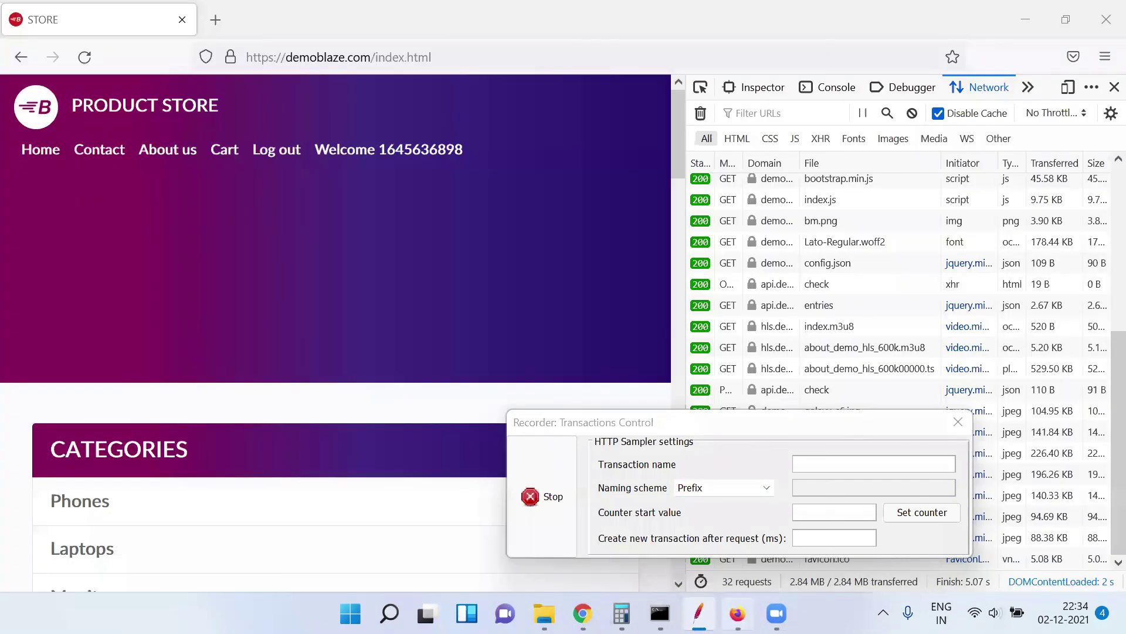
pyautogui.click(281, 153)
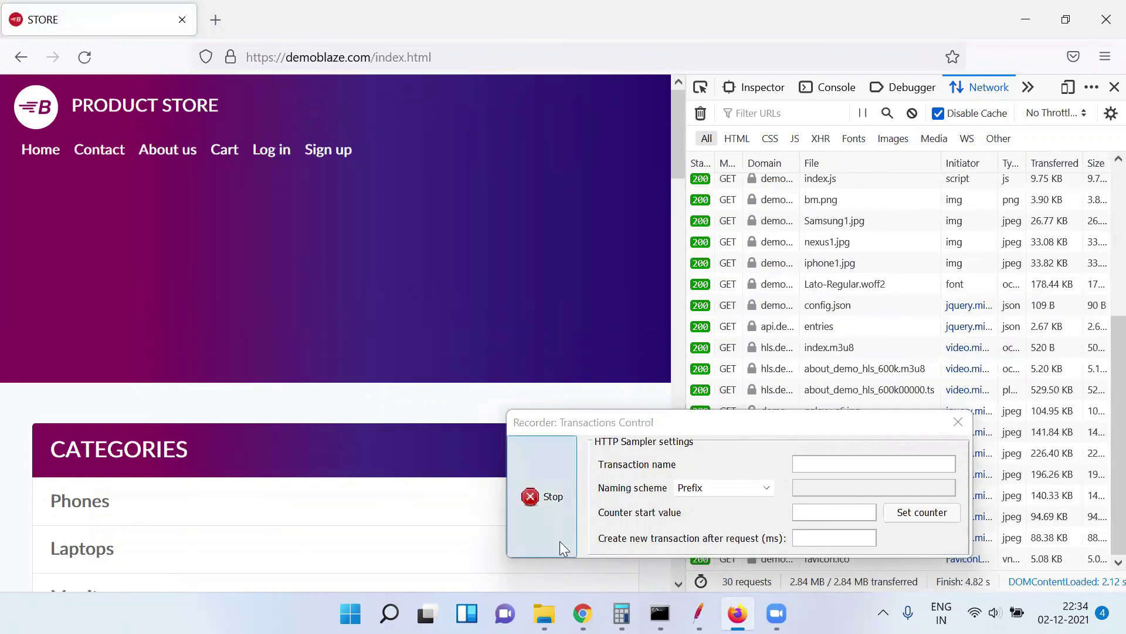
pyautogui.click(549, 508)
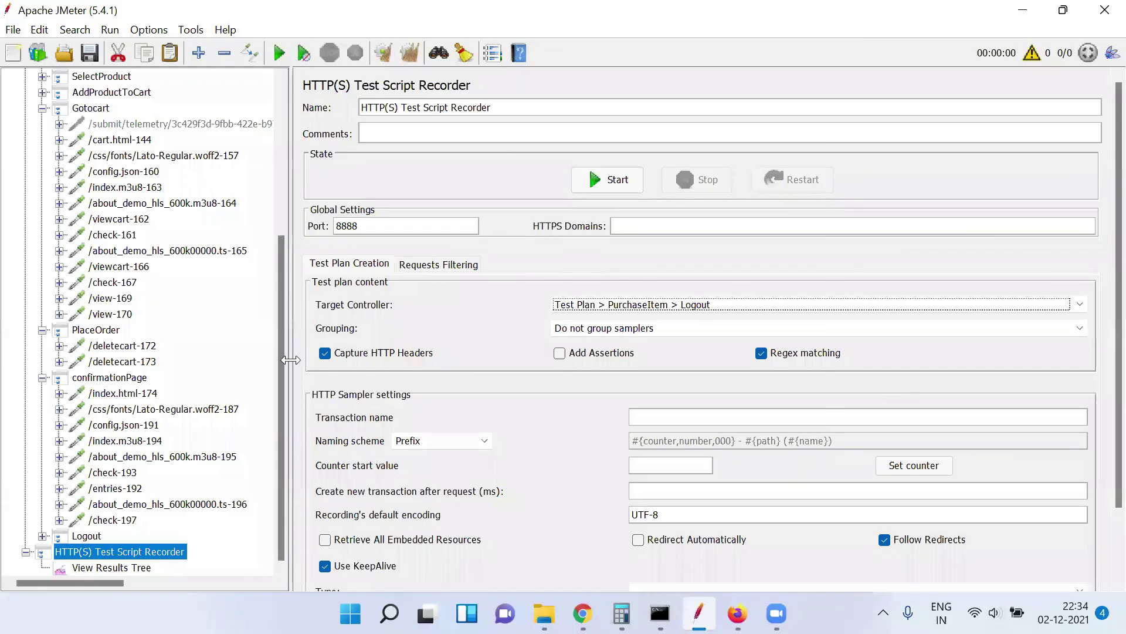
# Collapse the confirmationPage, Gotocart, Recording Controller and PlaceOrder nodes in the test plan tree
pyautogui.moveTo(282, 354); pyautogui.dragTo(274, 390)
pyautogui.click(42, 377)
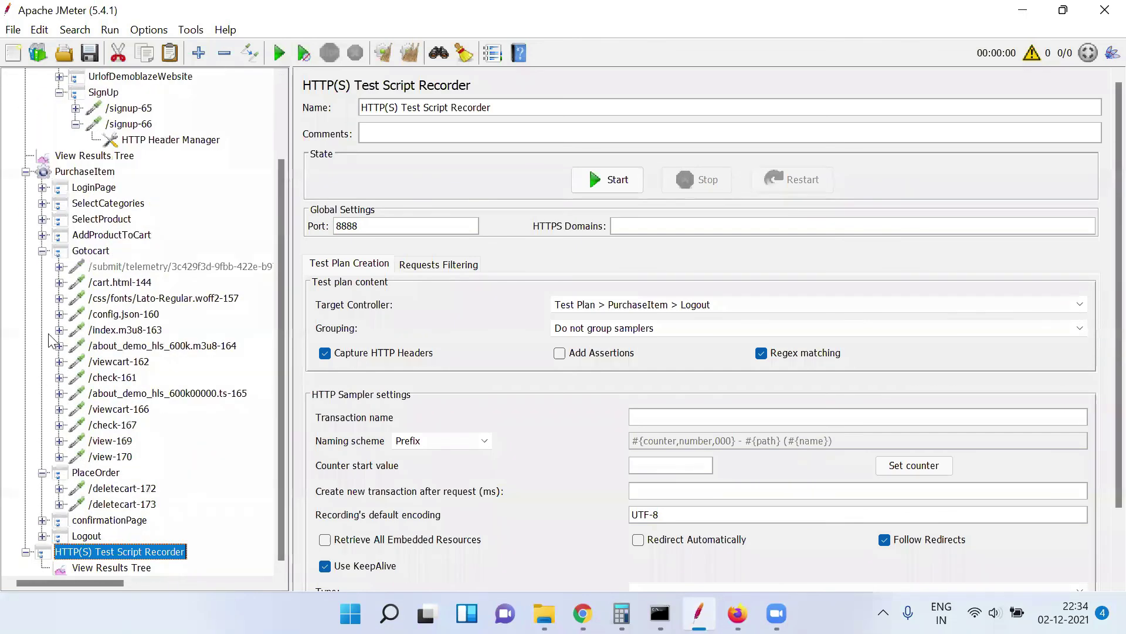
pyautogui.click(43, 251)
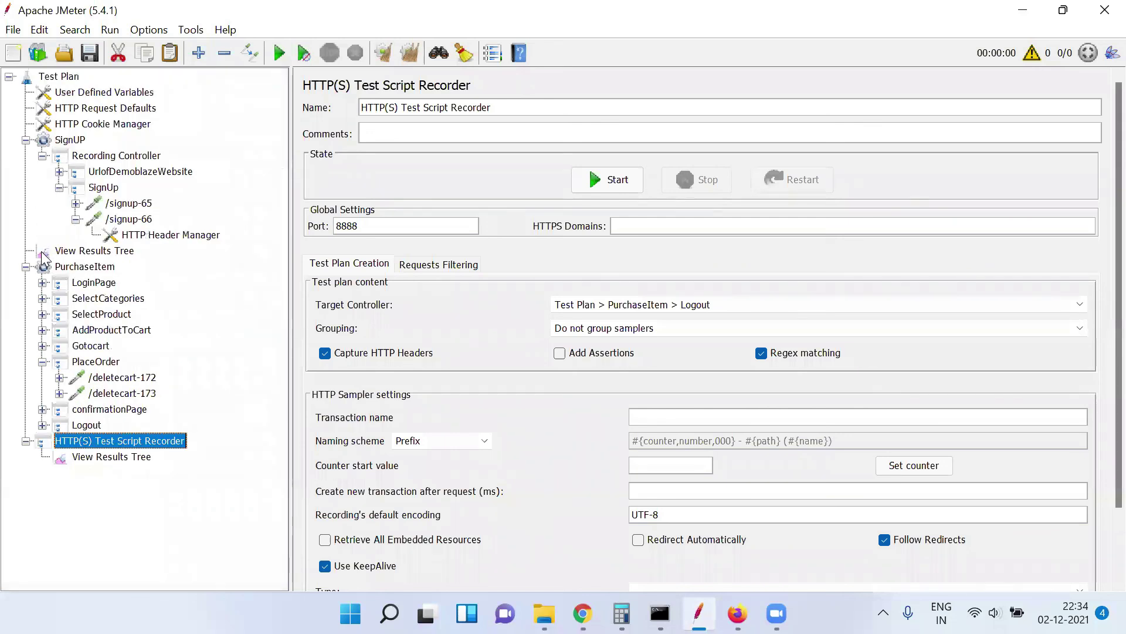
pyautogui.click(42, 156)
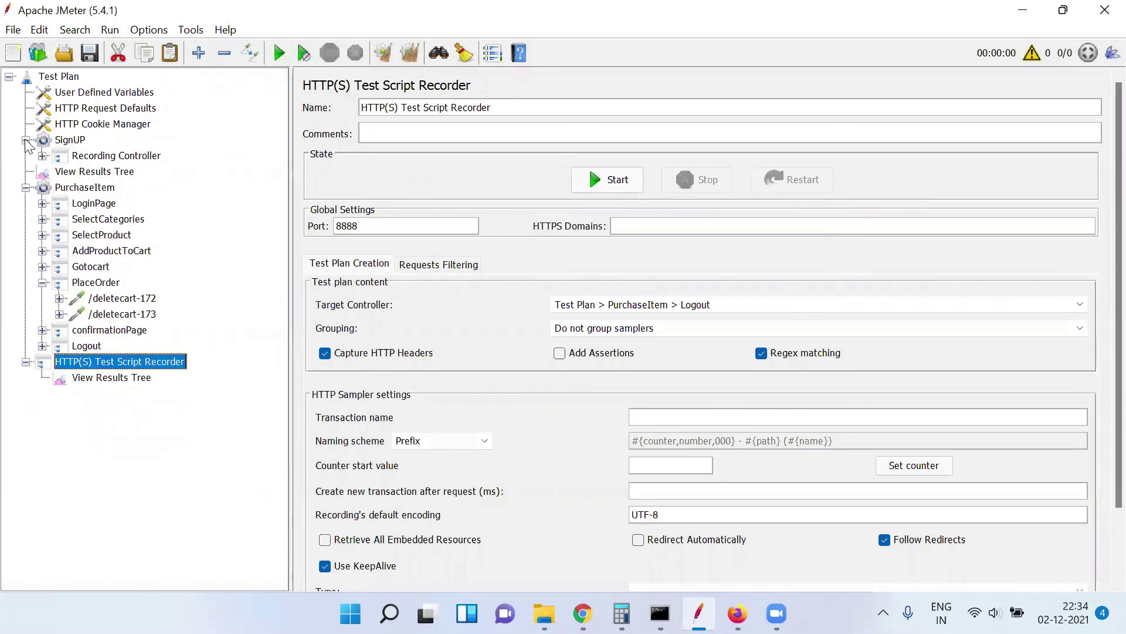
pyautogui.click(42, 282)
# Check the Logout controller, then disable the HTTP(S) Test Script Recorder with Ctrl+T
pyautogui.click(97, 317)
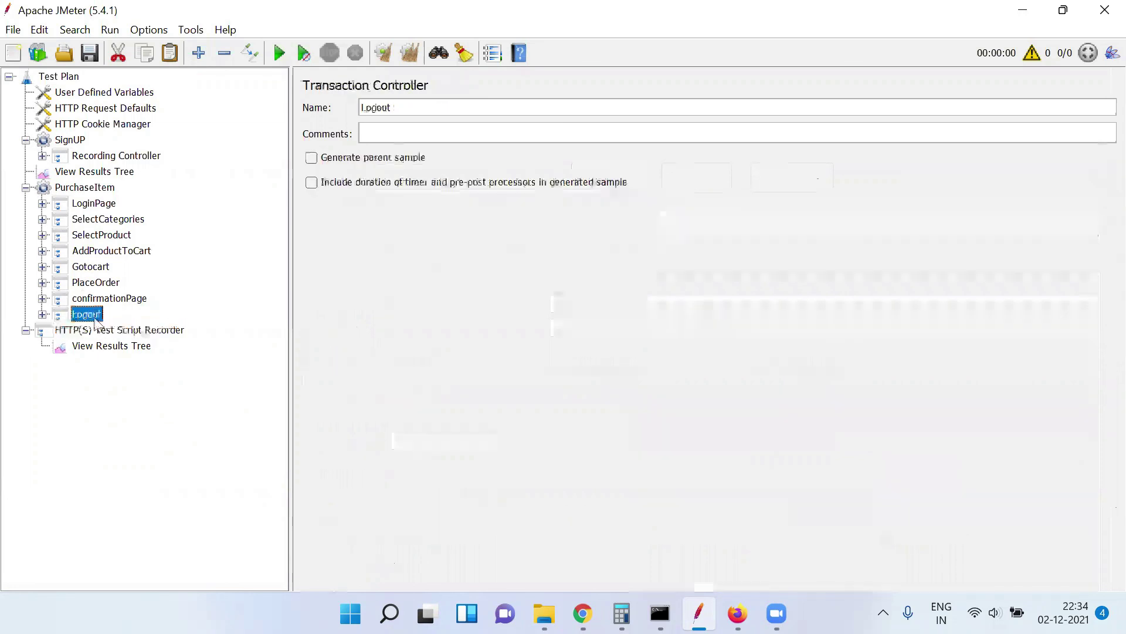
pyautogui.click(99, 334)
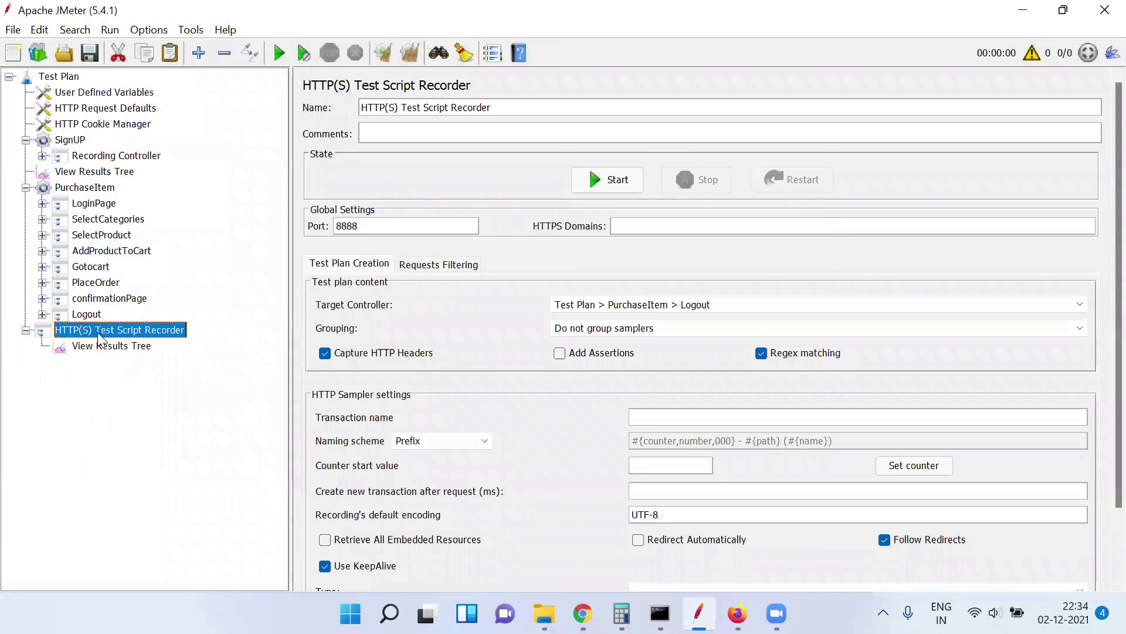
pyautogui.hotkey('ctrl', 't')
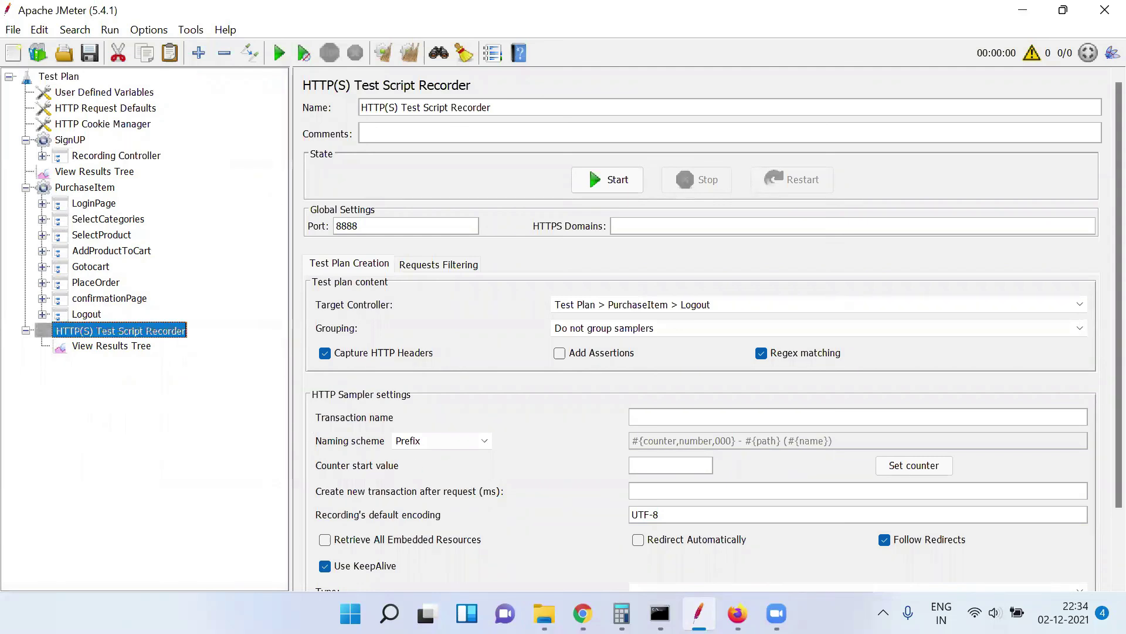
pyautogui.moveTo(698, 613)
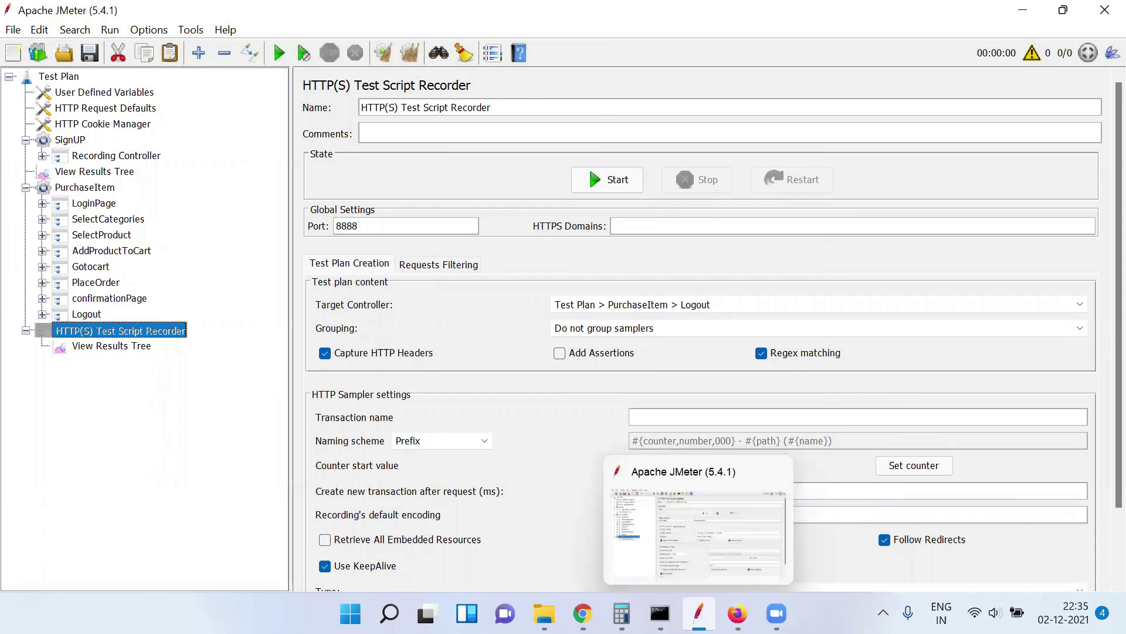
pyautogui.click(715, 535)
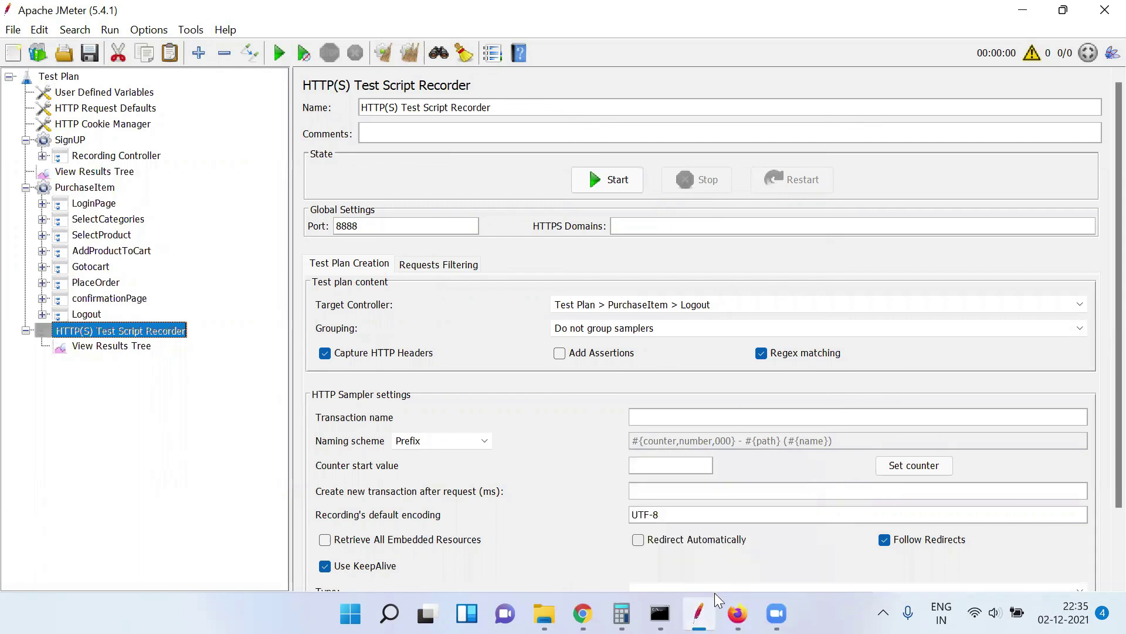
pyautogui.moveTo(674, 583)
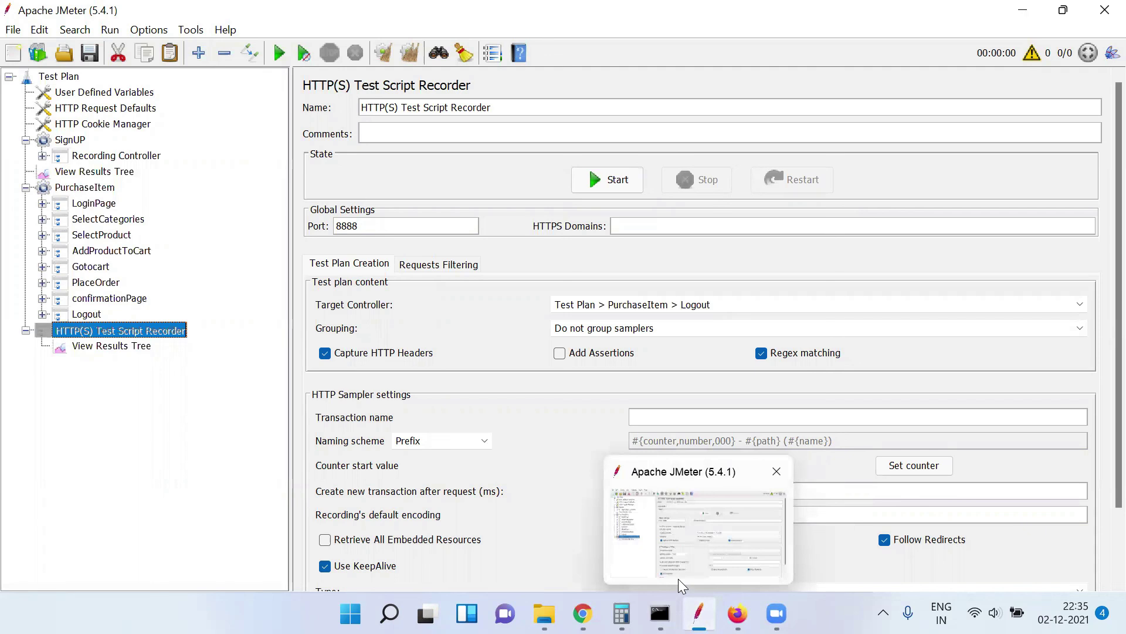